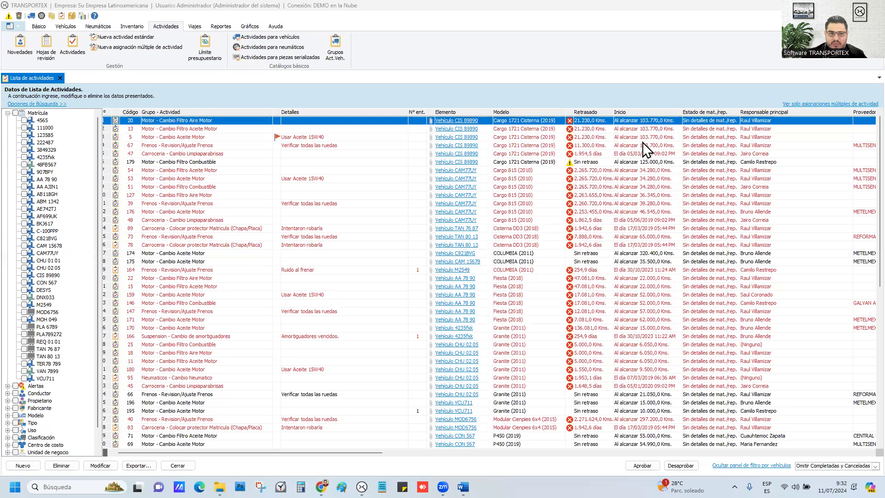
Step: Switch between the two TRANSPORTEX windows to compare the DEMO en la Nube connection with the Demo Local connection
mouse_move(362, 486)
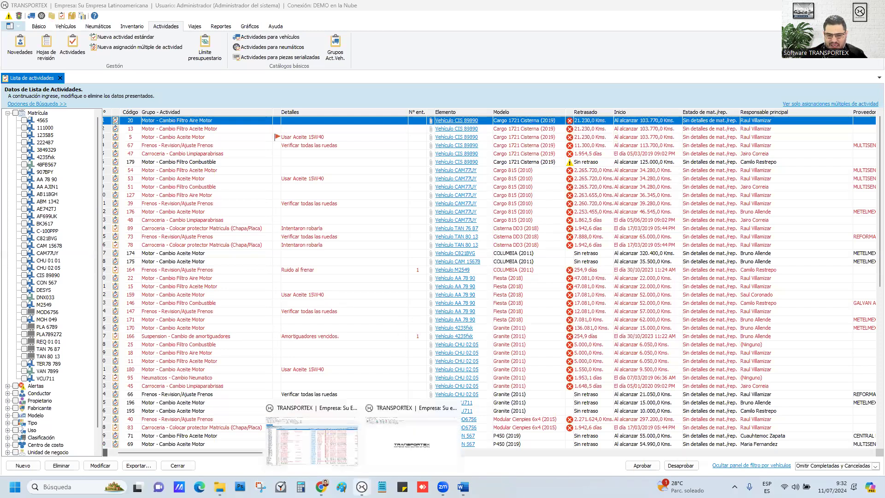
click(358, 463)
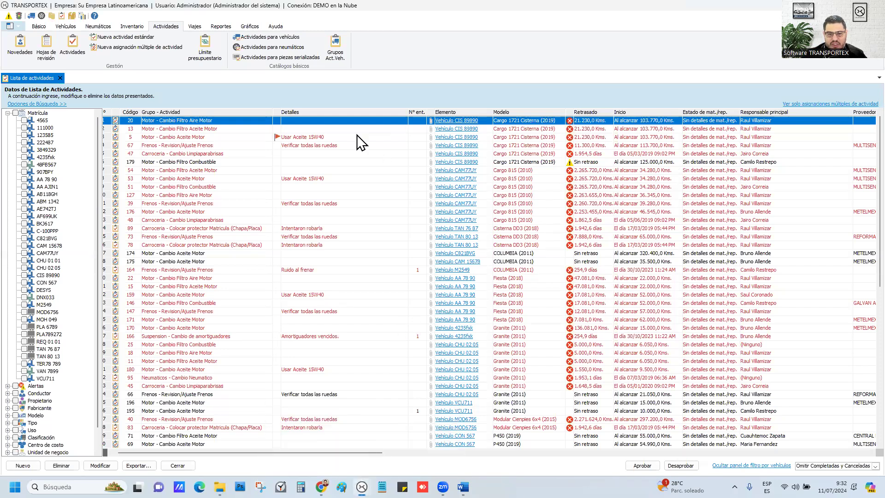
click(405, 435)
mouse_move(362, 486)
click(342, 449)
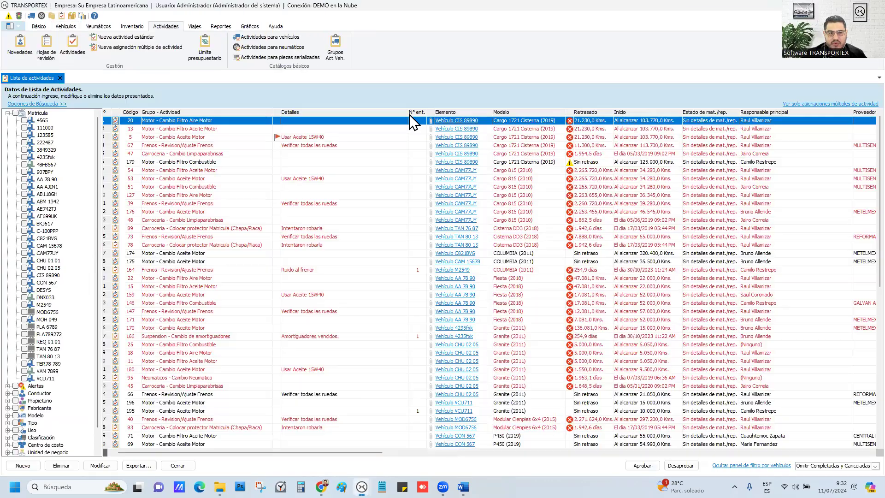
mouse_move(362, 487)
click(405, 430)
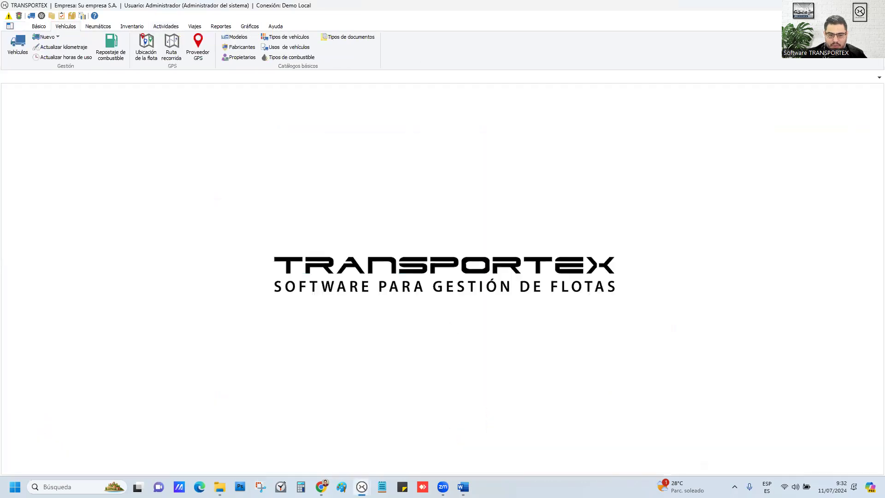
click(345, 444)
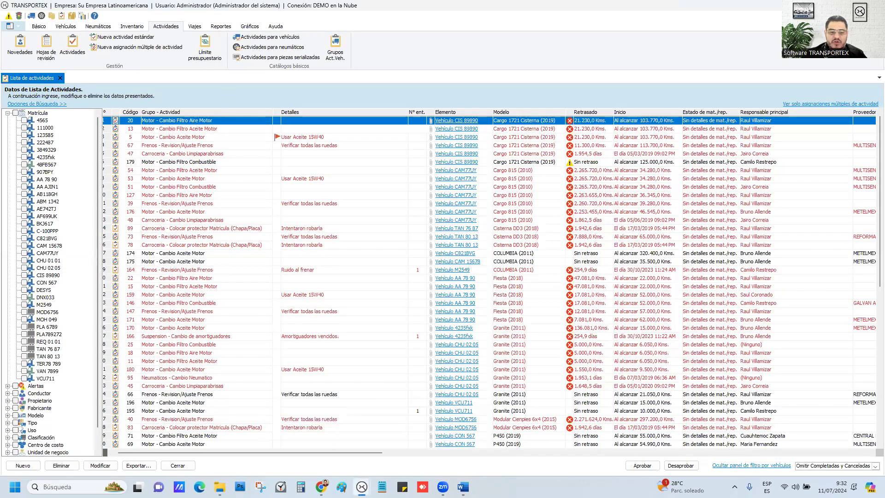
click(390, 453)
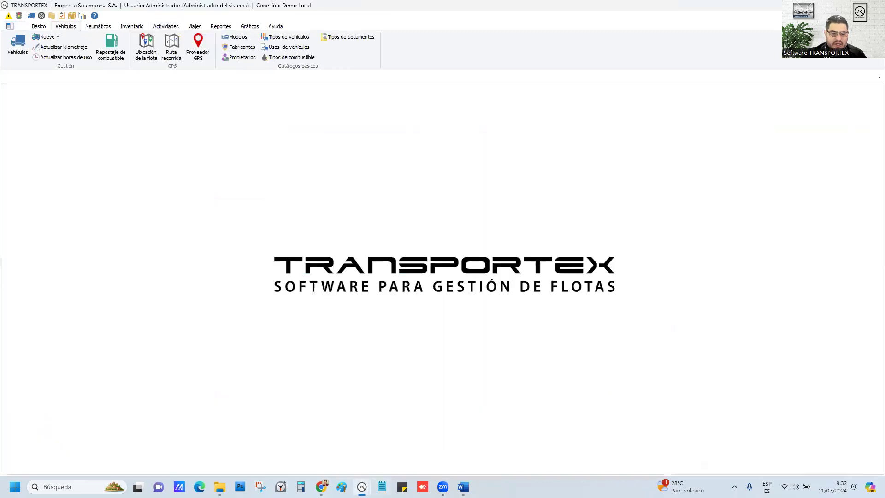
click(354, 452)
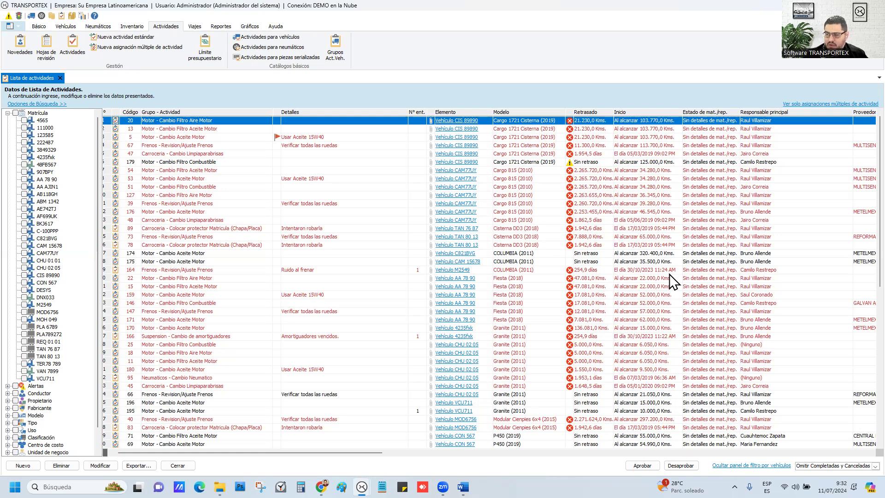
click(361, 486)
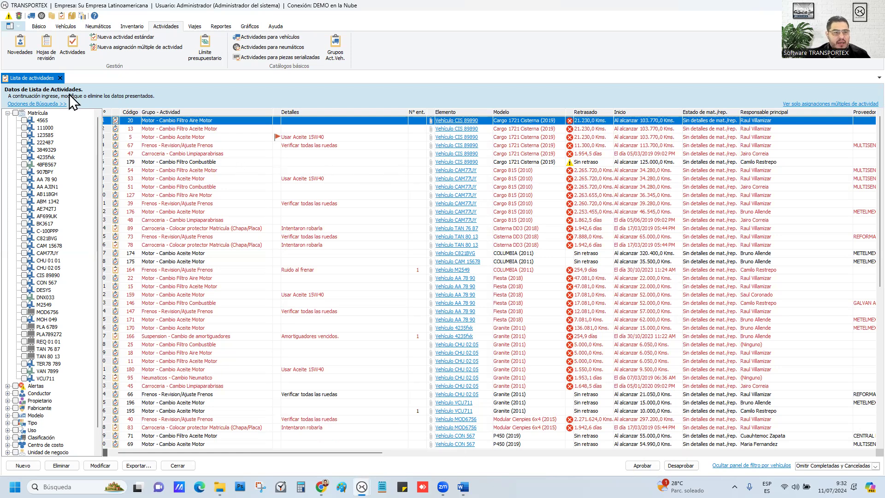
Step: Close the activities list and open the vehicle list in the DEMO en la Nube window
click(60, 79)
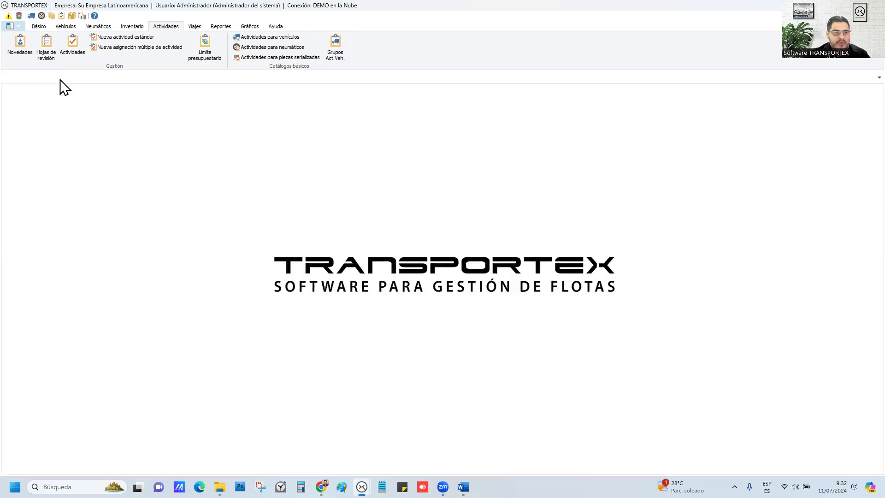
click(63, 27)
click(27, 53)
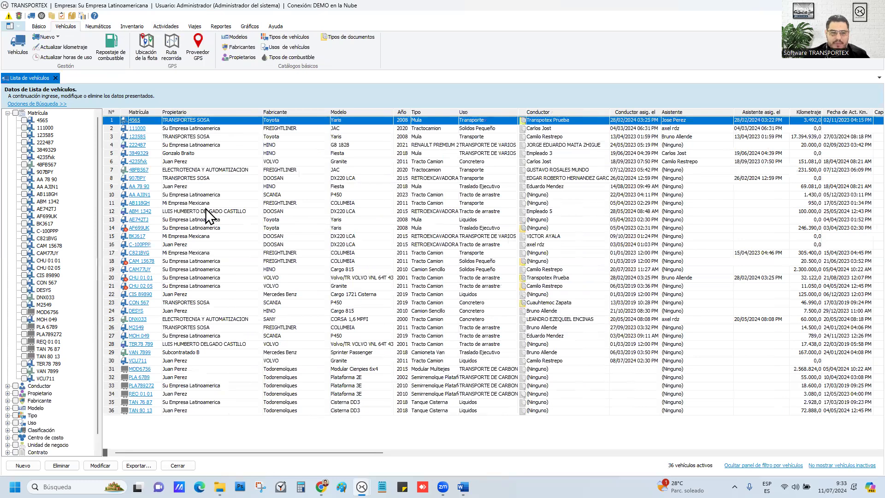
click(205, 207)
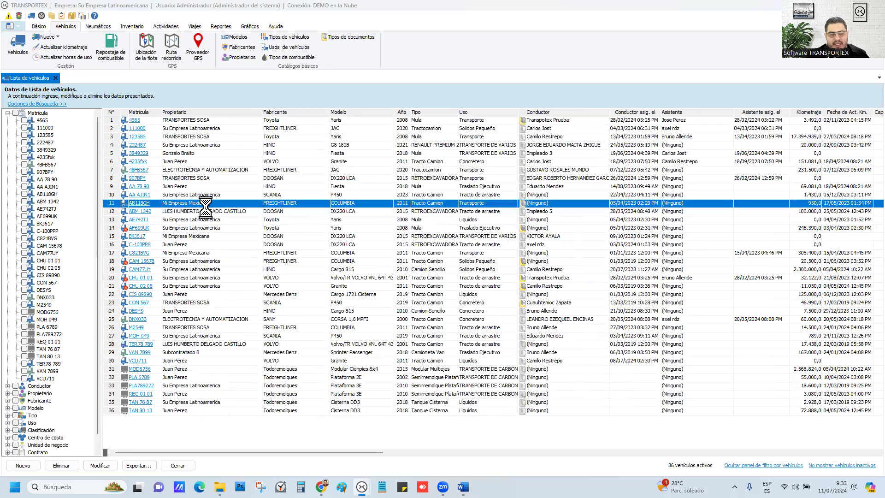
double_click(205, 207)
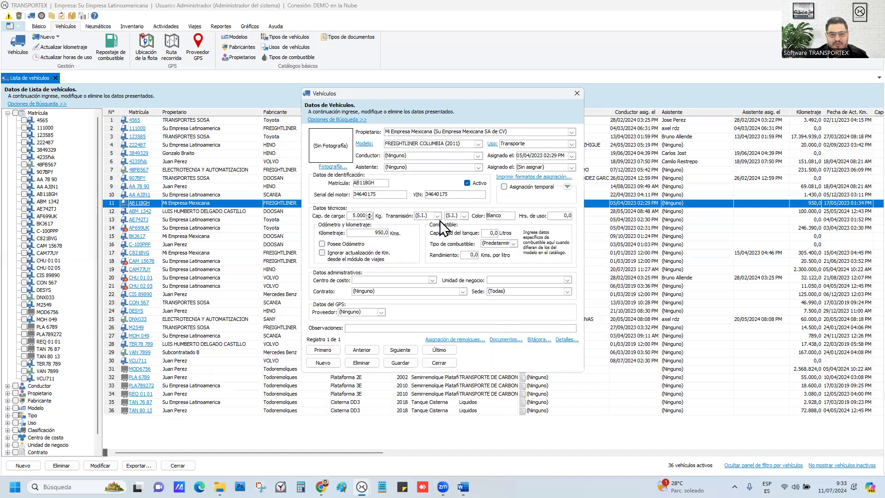
click(437, 216)
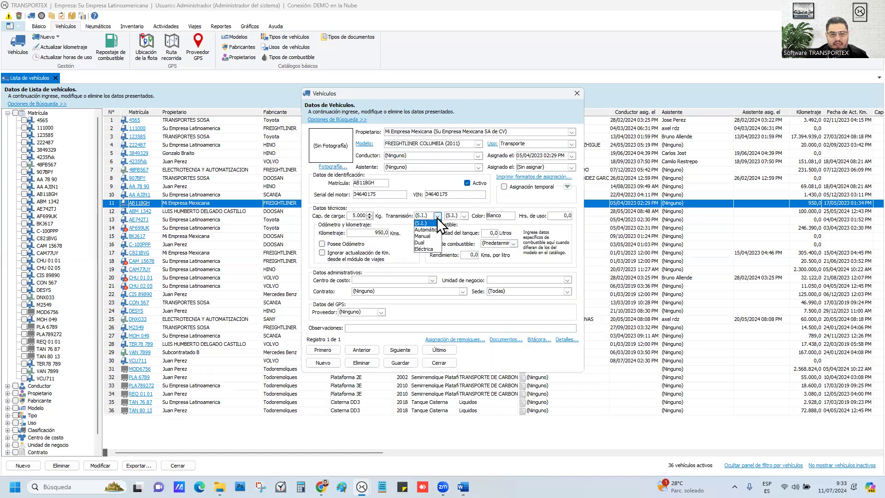
click(463, 216)
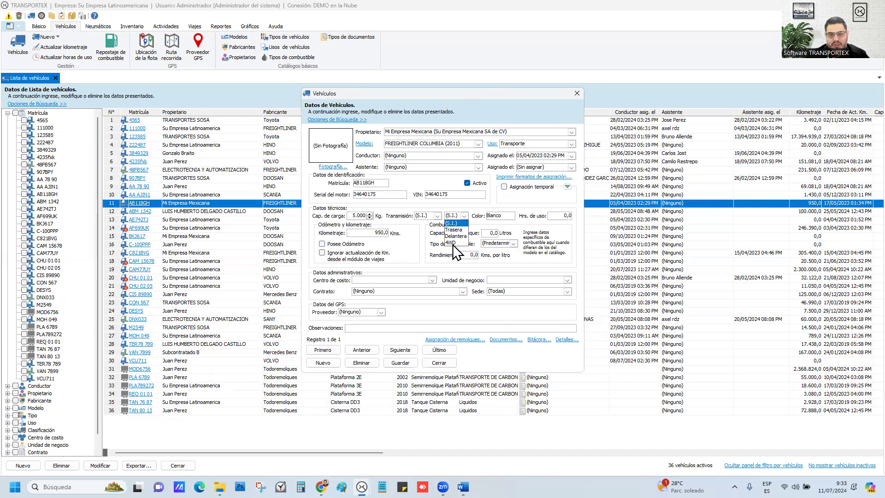
click(436, 215)
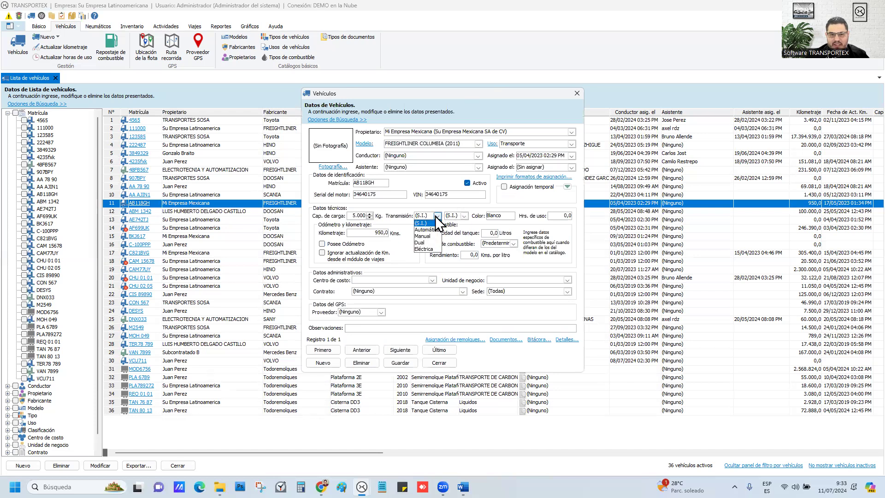
click(464, 216)
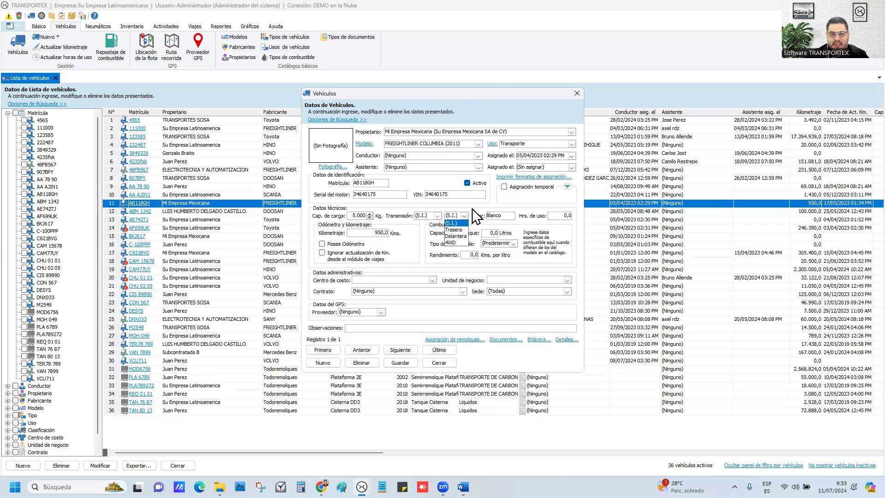
click(449, 363)
click(449, 362)
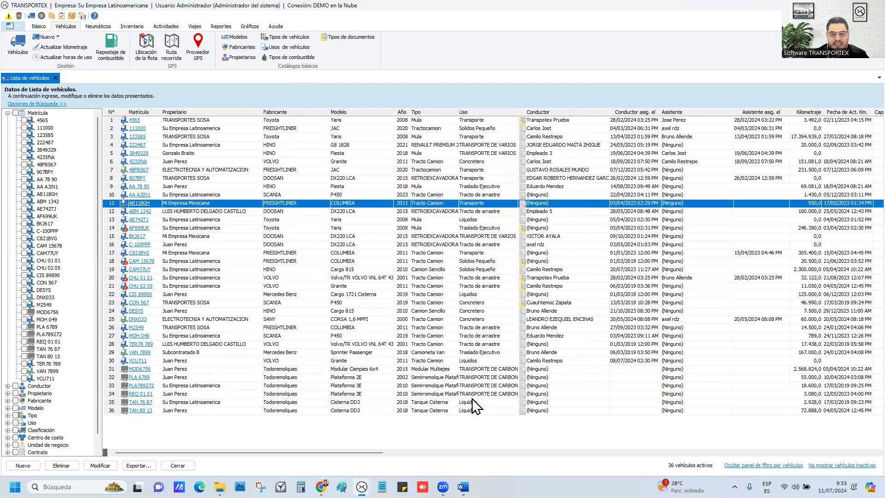
Step: Examine the Transmisión and Tracción columns of the vehicle list, sorting the list by each of them
drag(372, 451, 660, 449)
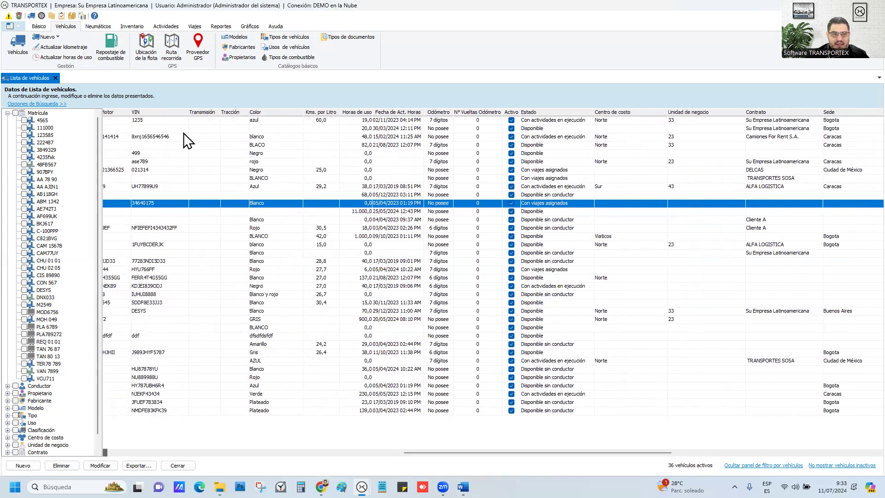
click(231, 112)
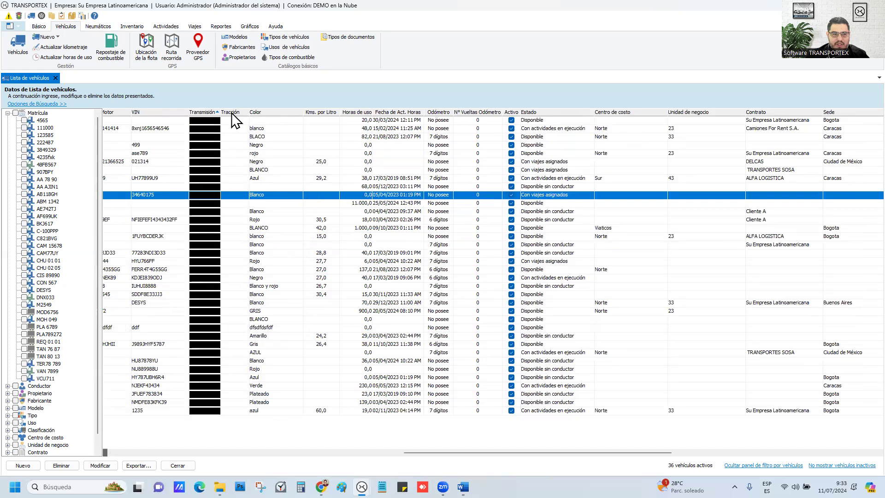
click(207, 112)
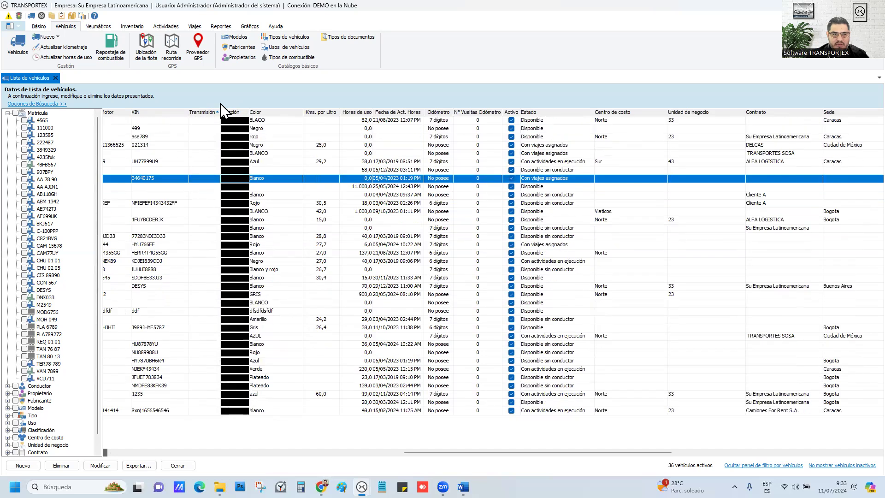
click(209, 146)
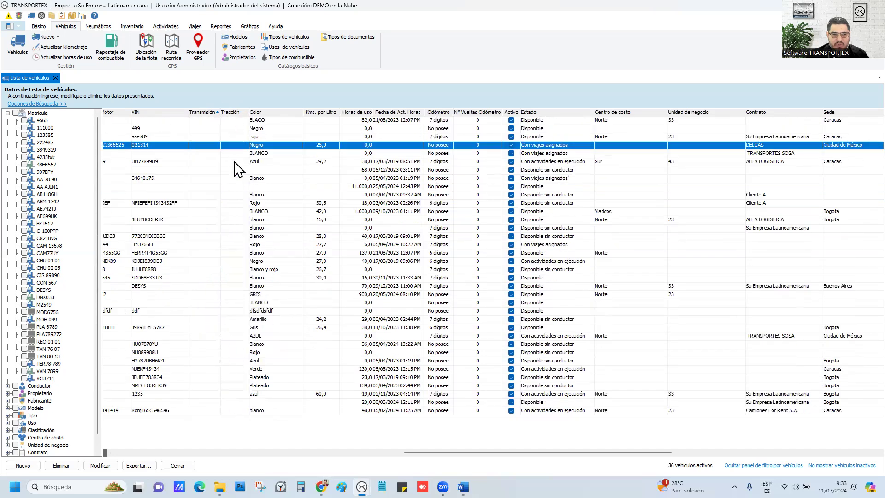
click(207, 113)
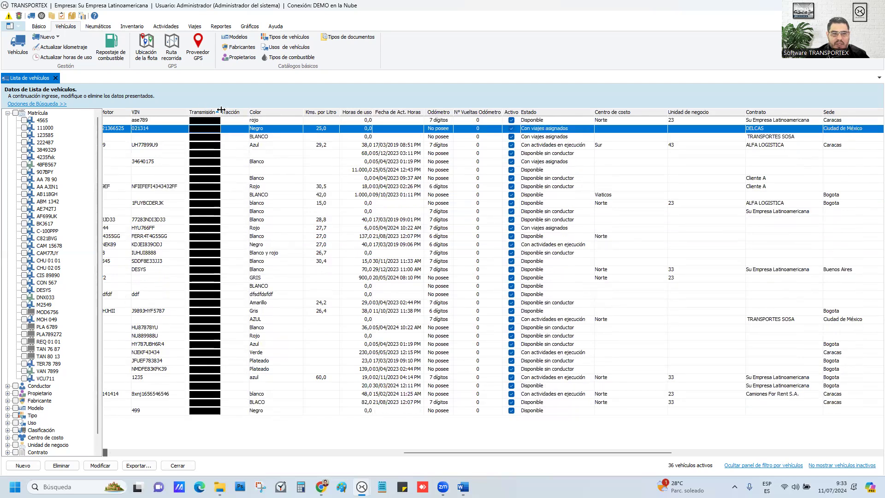
click(207, 111)
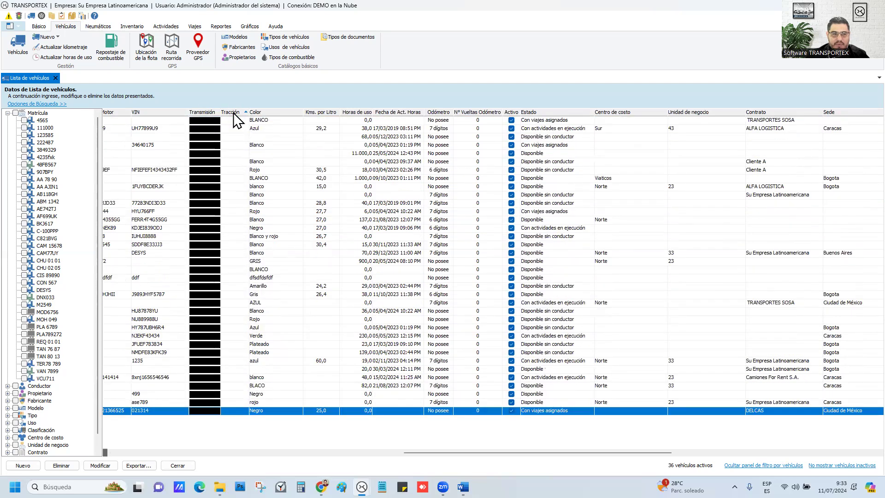
click(210, 112)
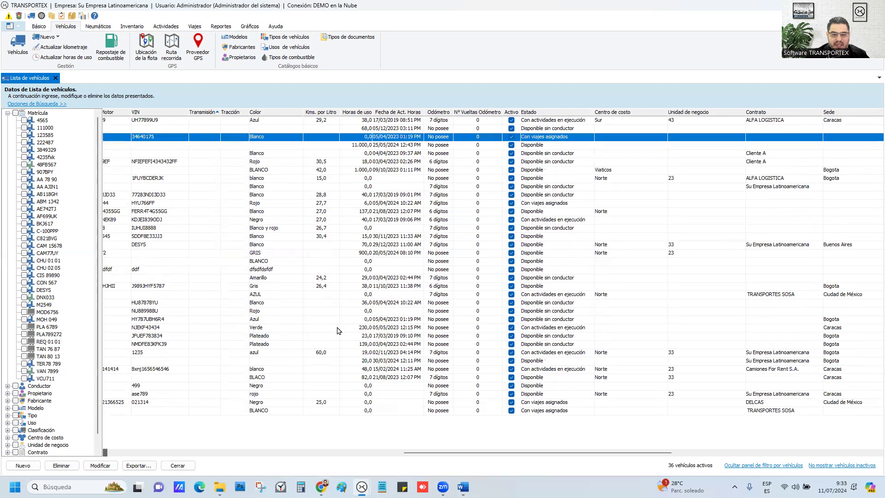
Step: Switch to Chrome and download the "Archivo para carga de Vehículos" template from transportex.net/importar.php
mouse_move(322, 486)
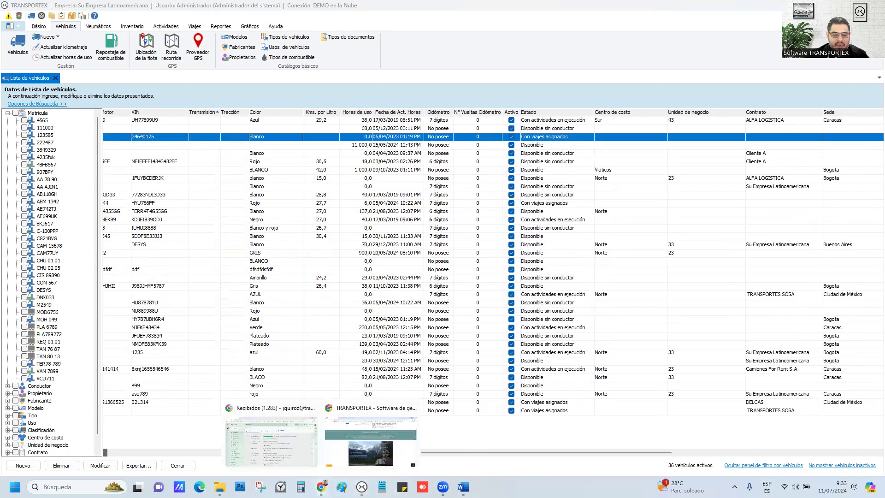
click(368, 440)
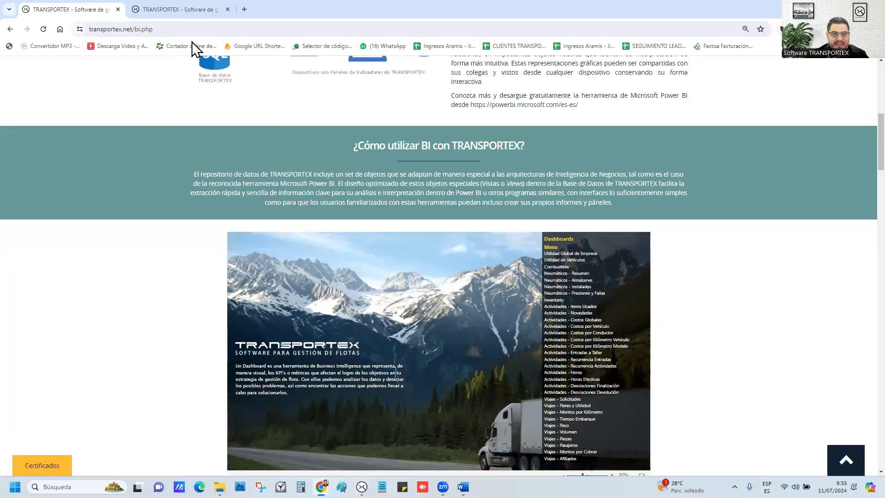
click(184, 11)
scroll(419, 345, down, 9)
scroll(419, 343, down, 18)
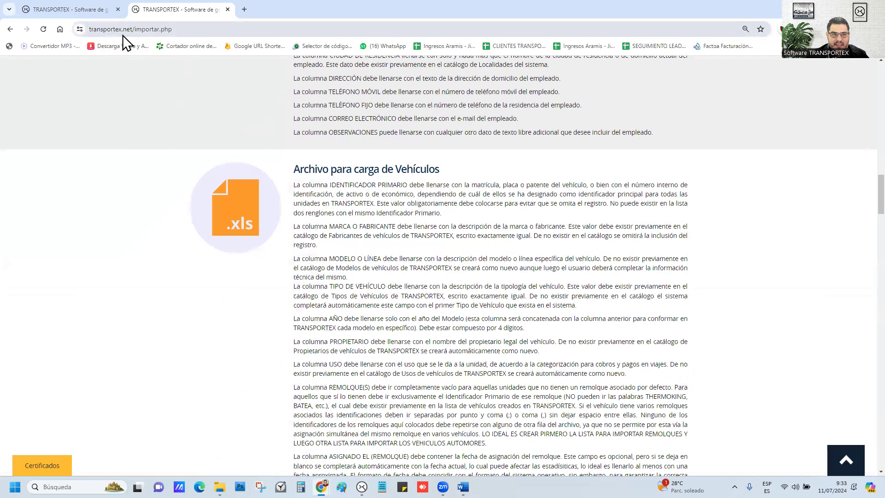
click(359, 174)
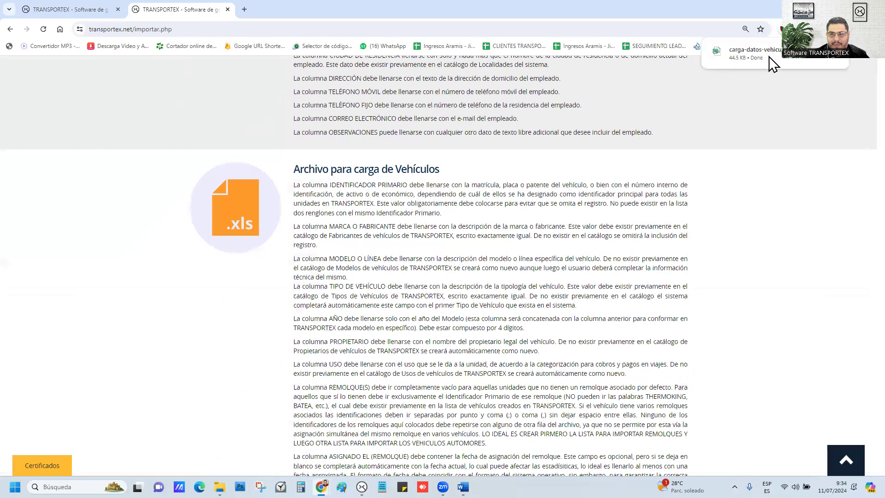
Step: Open carga-datos-vehiculos.xls in Excel and examine the Tipo de transmisión and Tipo de tracción columns
click(760, 55)
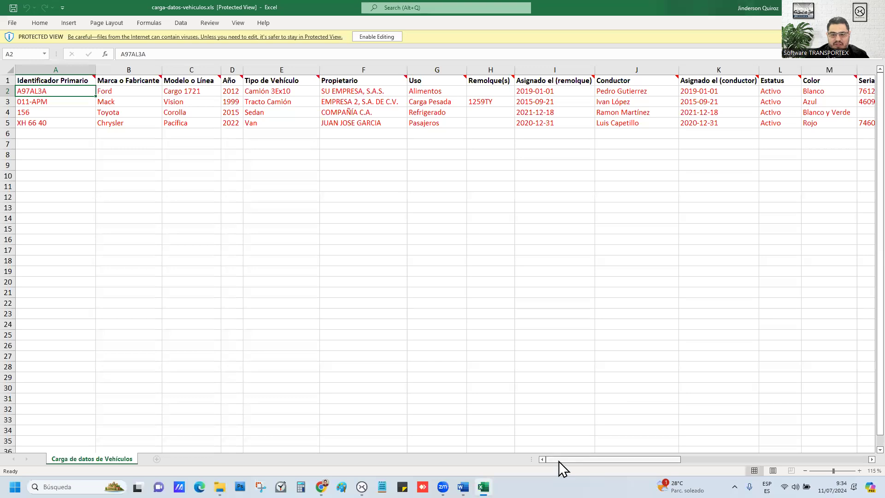
drag(559, 460, 737, 453)
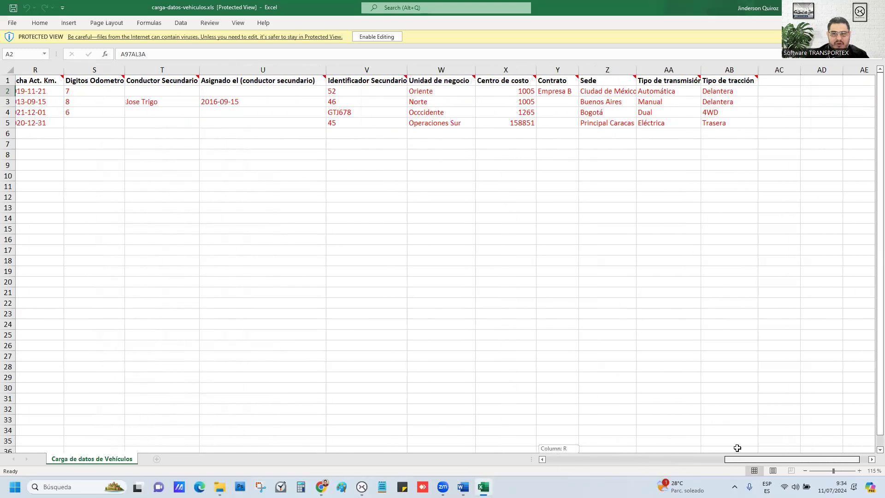
click(677, 70)
click(737, 69)
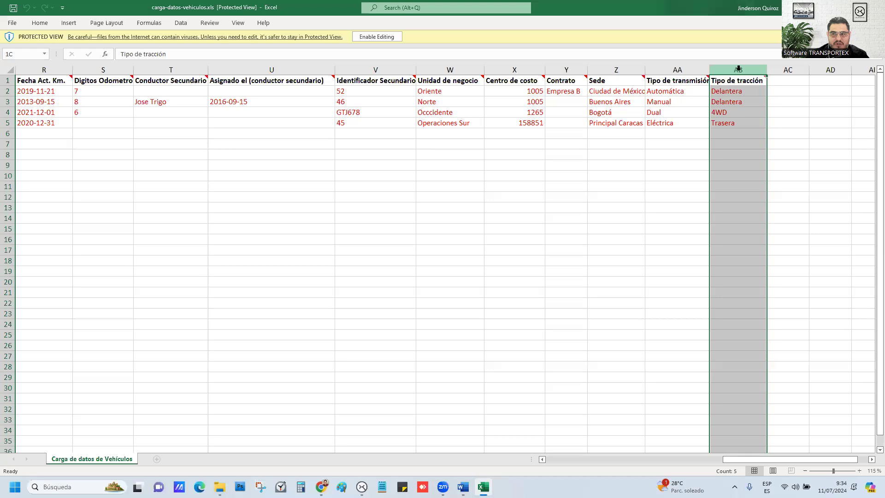
click(689, 161)
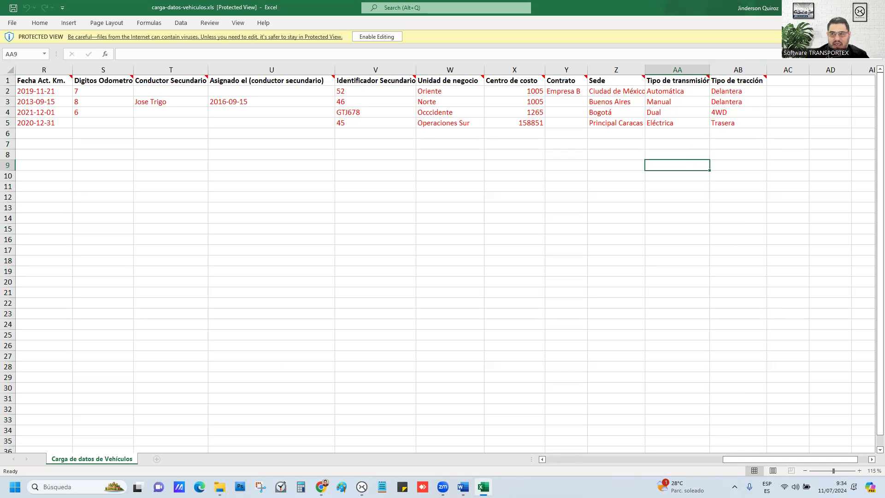
Step: Close the vehicle template in Excel and switch back to the TRANSPORTEX vehicle list
click(874, 8)
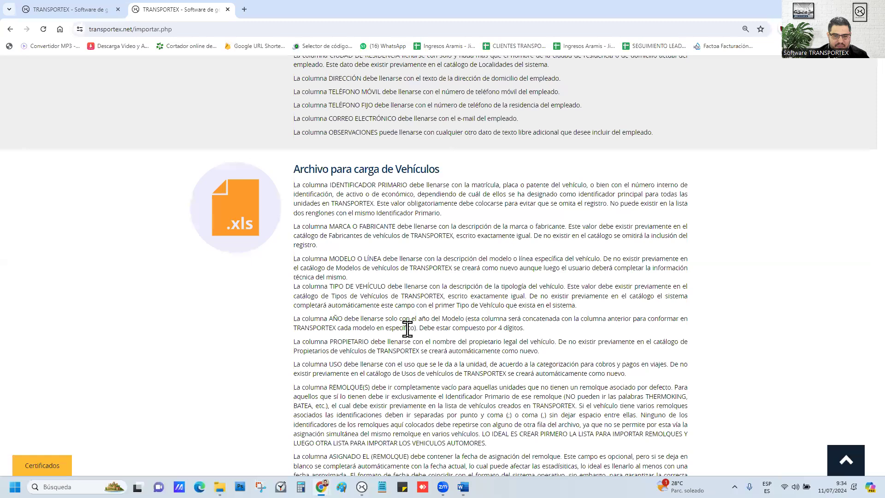
mouse_move(361, 487)
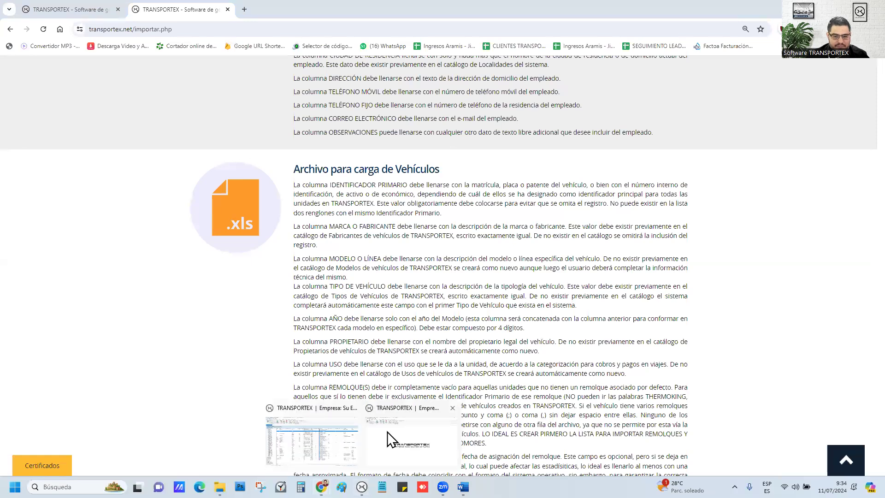
click(341, 445)
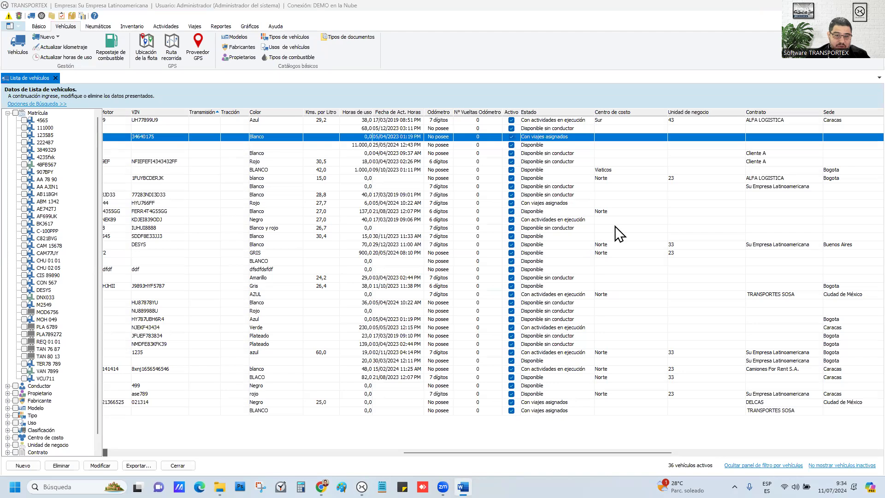
drag(426, 452, 142, 448)
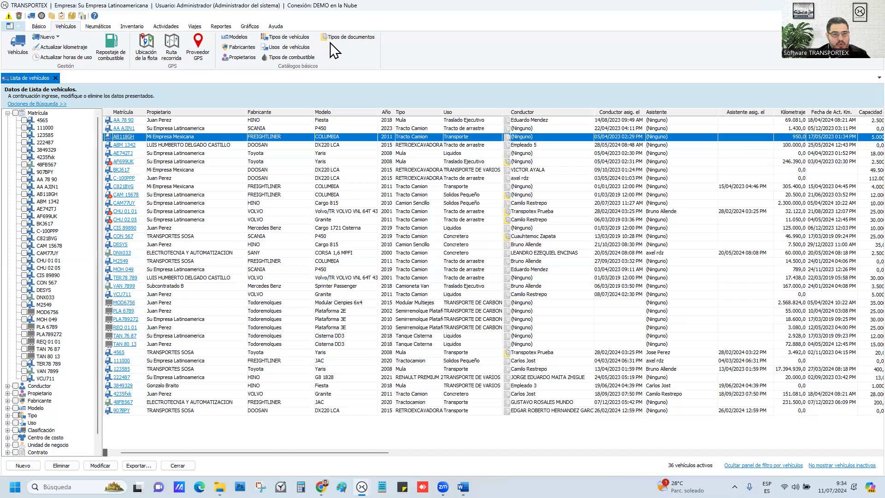
click(304, 145)
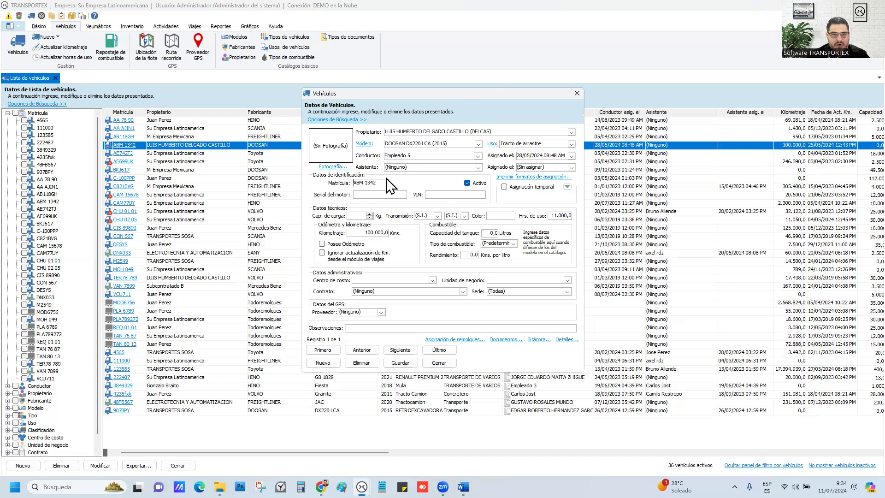
click(449, 366)
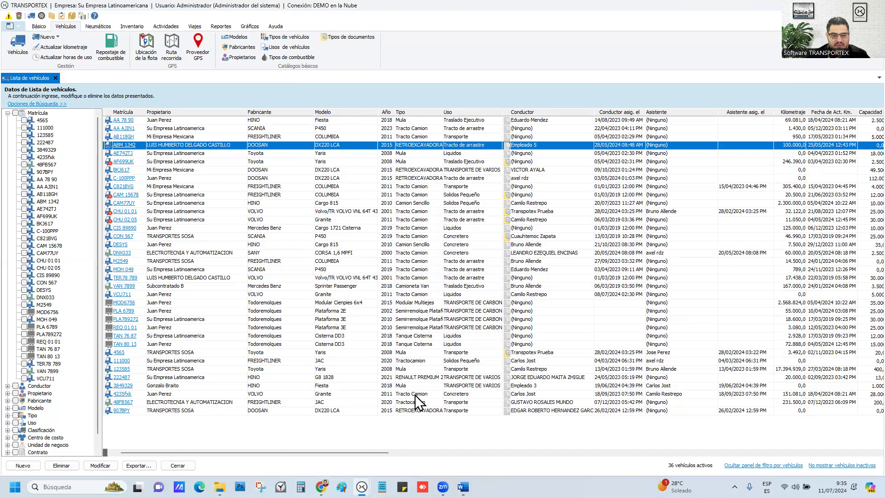
Step: Switch to the TRANSPORTEX window connected to Demo Local and open its vehicle list
mouse_move(362, 486)
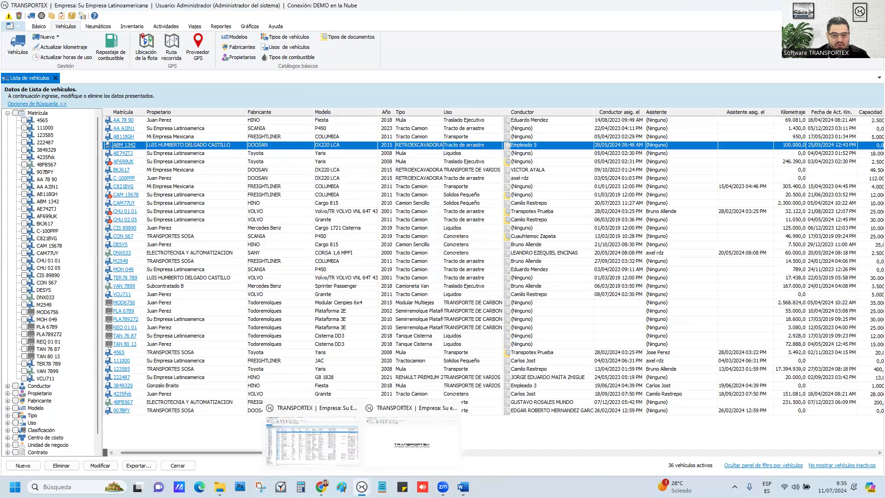
click(394, 430)
click(22, 50)
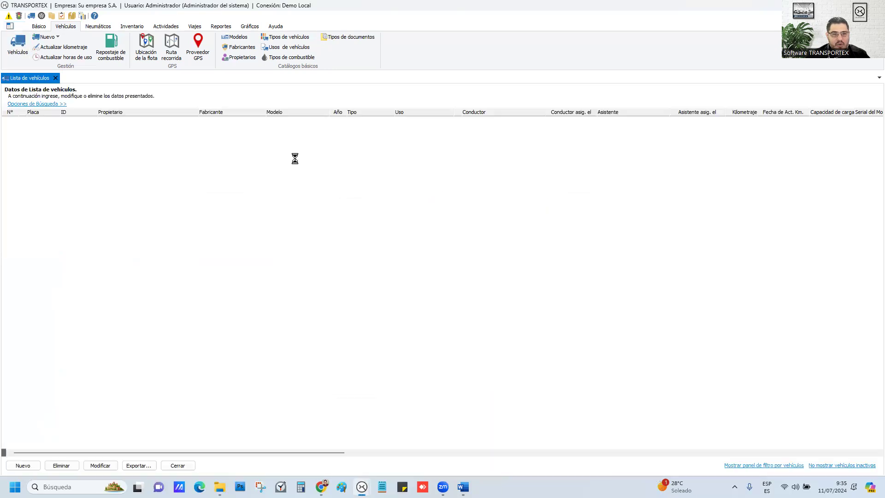
double_click(306, 161)
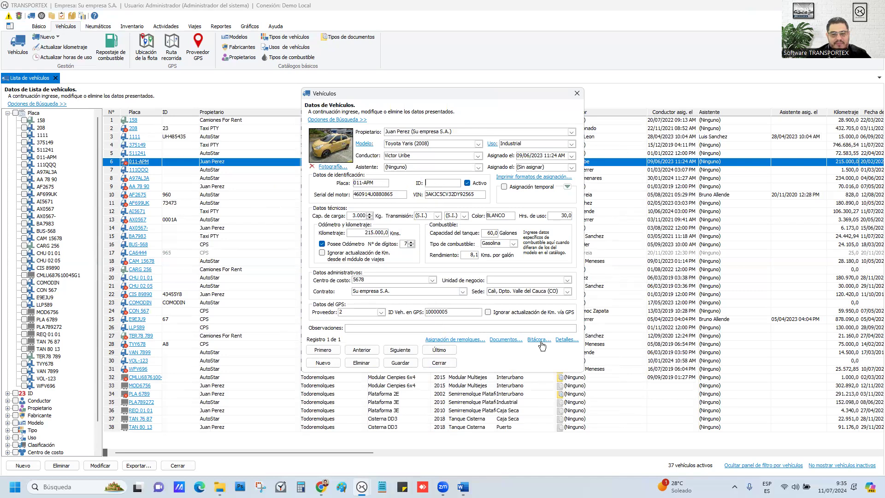
click(509, 339)
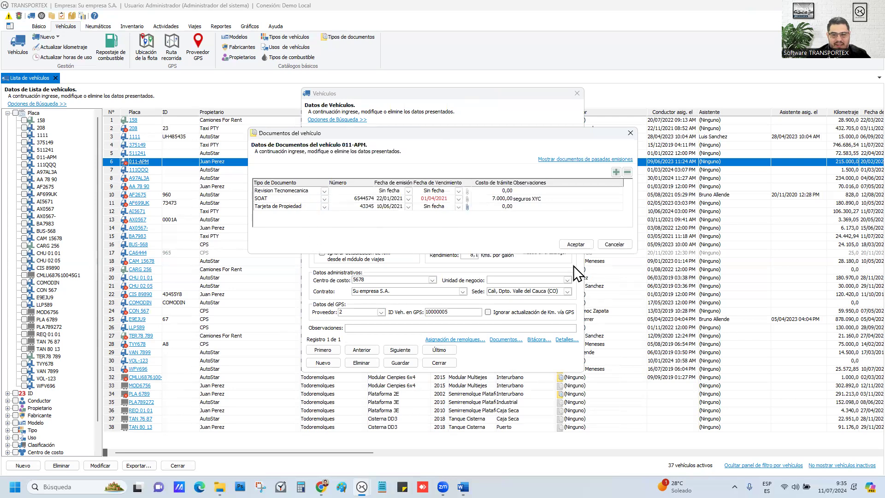
click(614, 244)
click(443, 362)
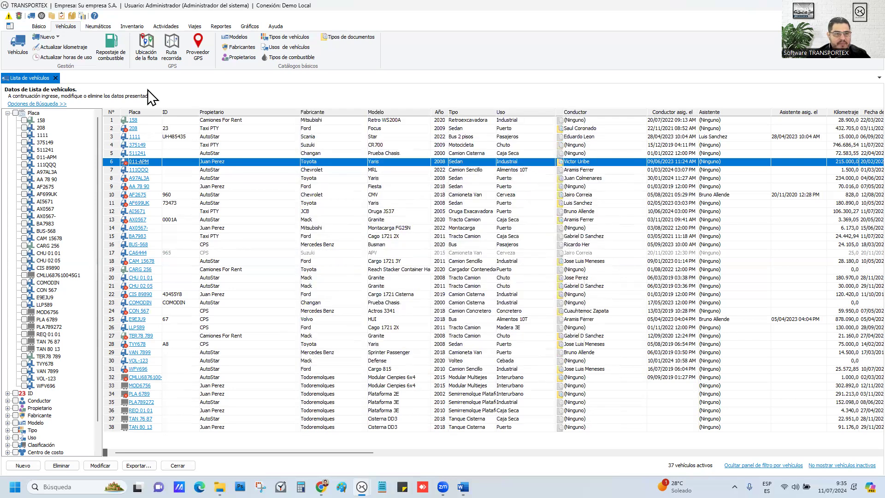
Step: Open the vehicle document types and examine the vehicle-list column order options of the Inspeccion Ministerio document
click(330, 39)
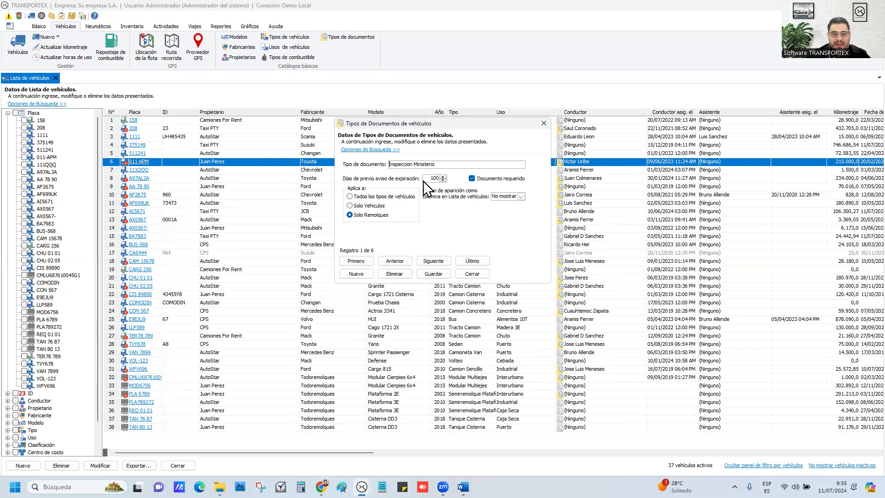
drag(448, 124, 407, 234)
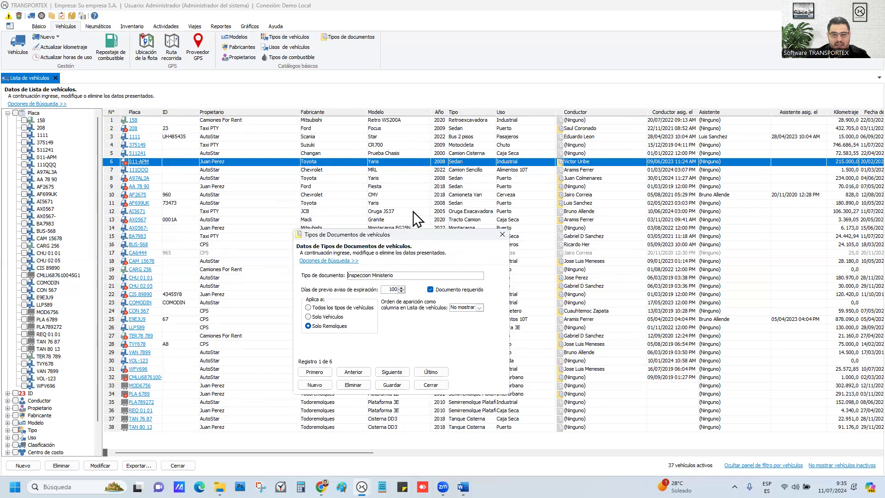
drag(413, 234, 421, 157)
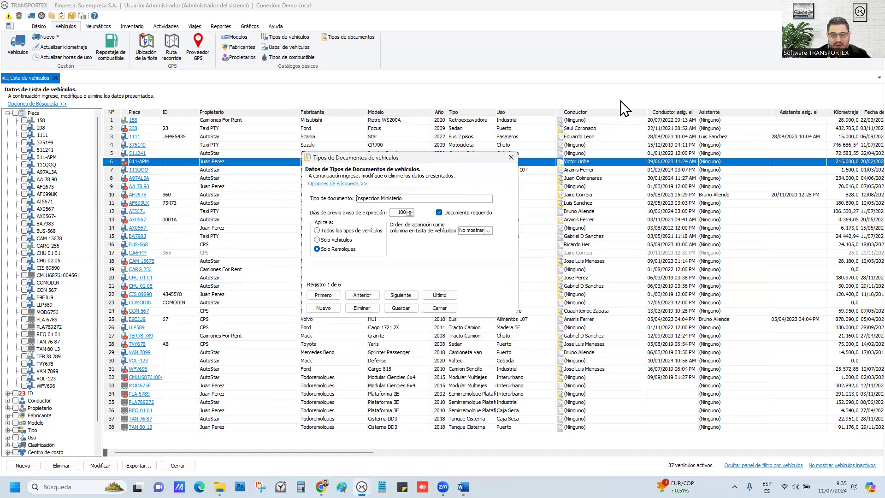
click(488, 230)
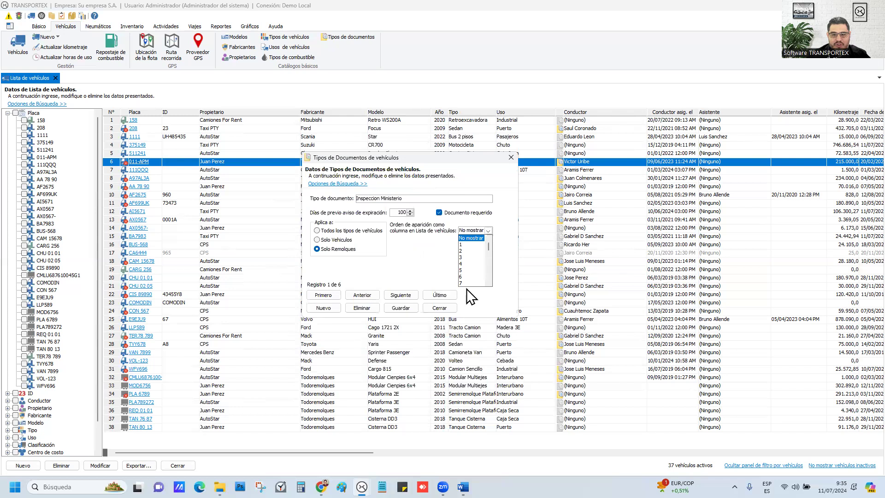
scroll(477, 268, down, 1)
scroll(471, 257, up, 1)
scroll(469, 254, down, 1)
scroll(470, 251, up, 1)
scroll(475, 252, down, 1)
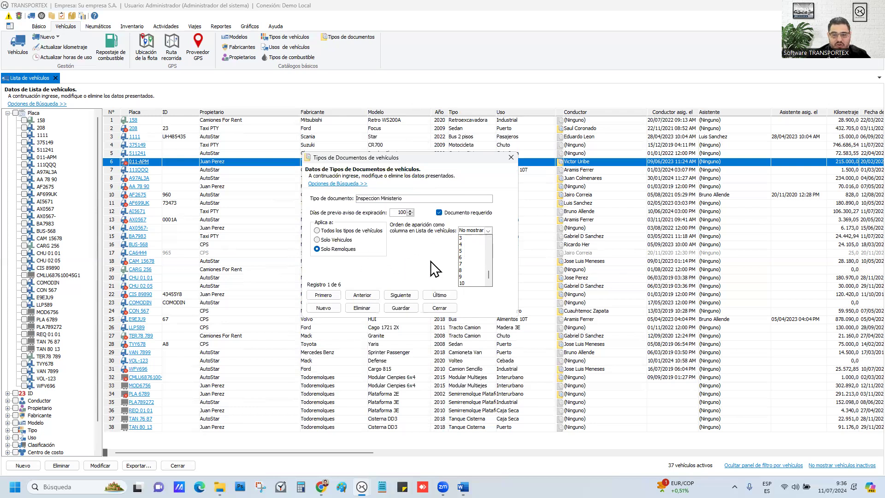
Step: Set Inspeccion Ministerio's column order in the vehicle list to 7, apply it to all vehicle types, and save
click(468, 238)
click(487, 230)
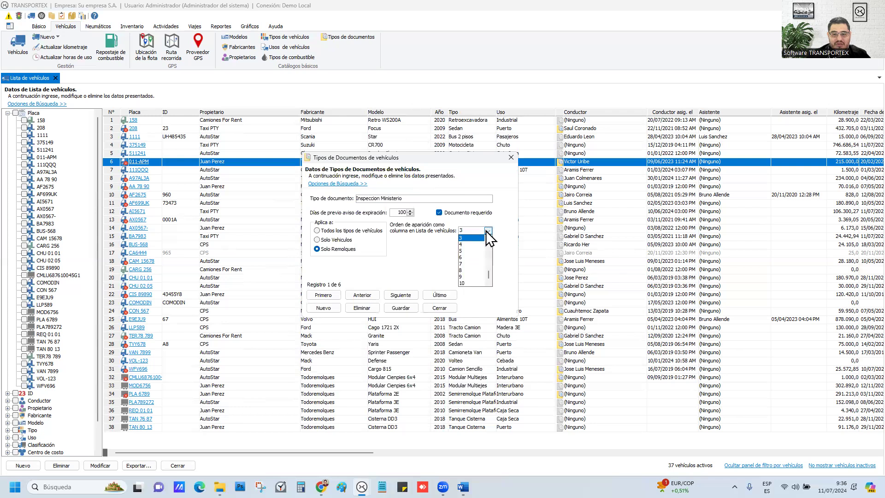
scroll(471, 264, down, 1)
click(469, 264)
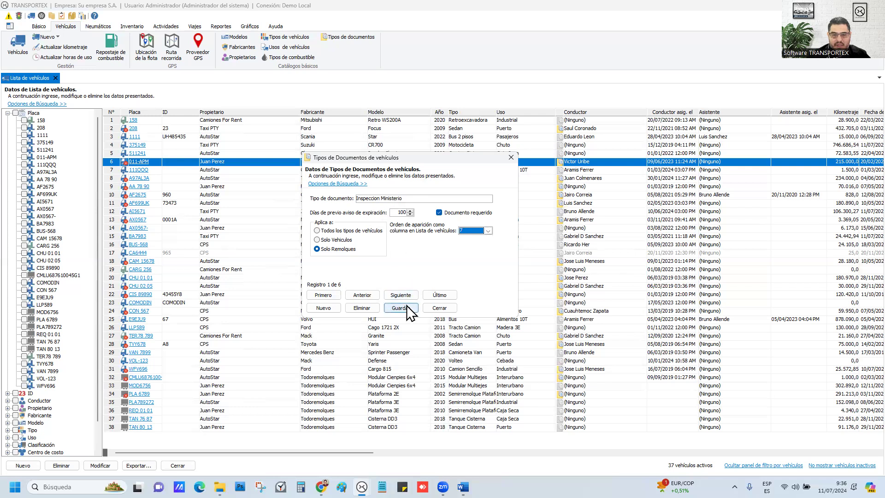
click(339, 231)
click(407, 312)
click(493, 277)
click(440, 308)
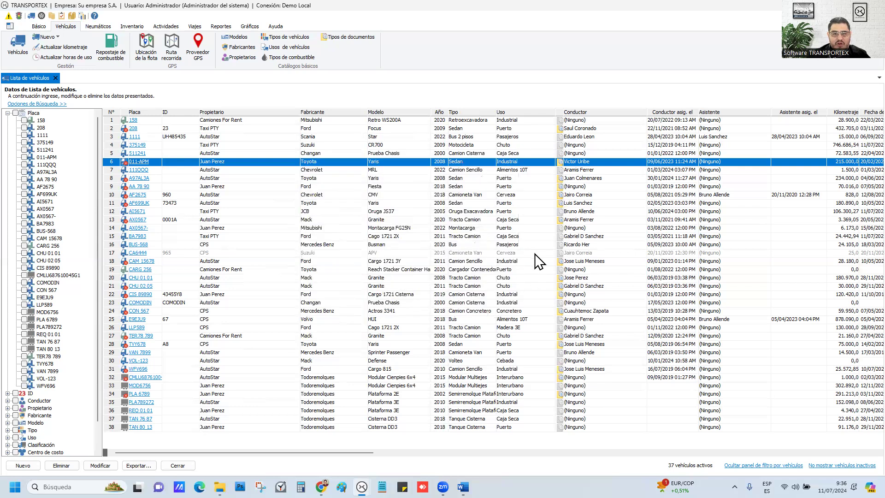
Step: Reload the vehicle list and examine its SOAT and Inspeccion Ministerio document columns
click(535, 253)
click(54, 78)
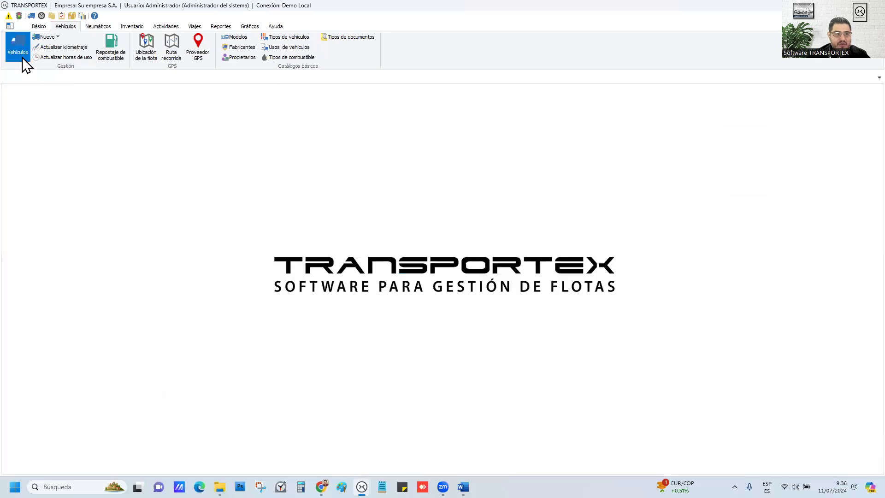
click(22, 57)
drag(268, 451, 454, 452)
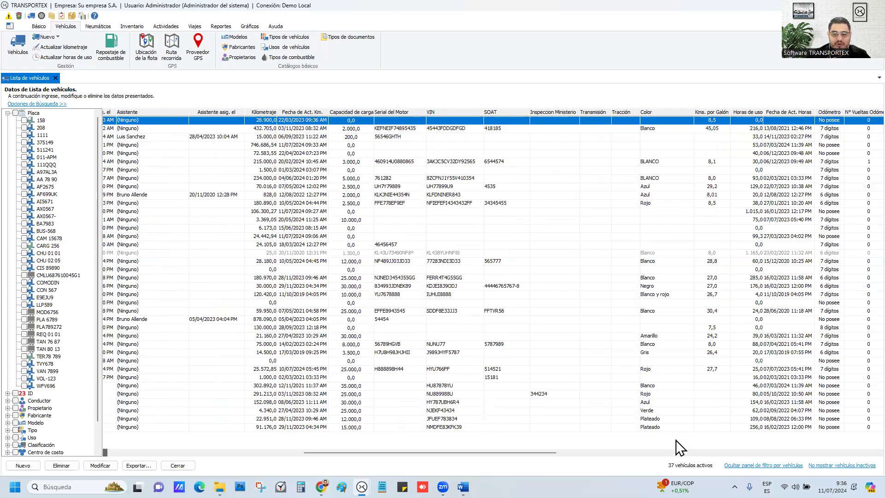
Step: Examine the document types among the vehicle list's search fields and close the list
click(25, 104)
click(72, 116)
scroll(29, 149, down, 4)
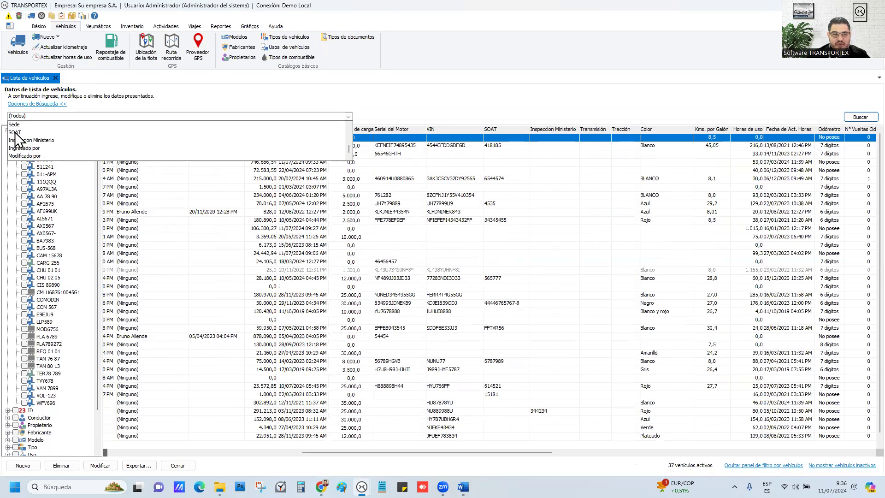
scroll(21, 145, up, 1)
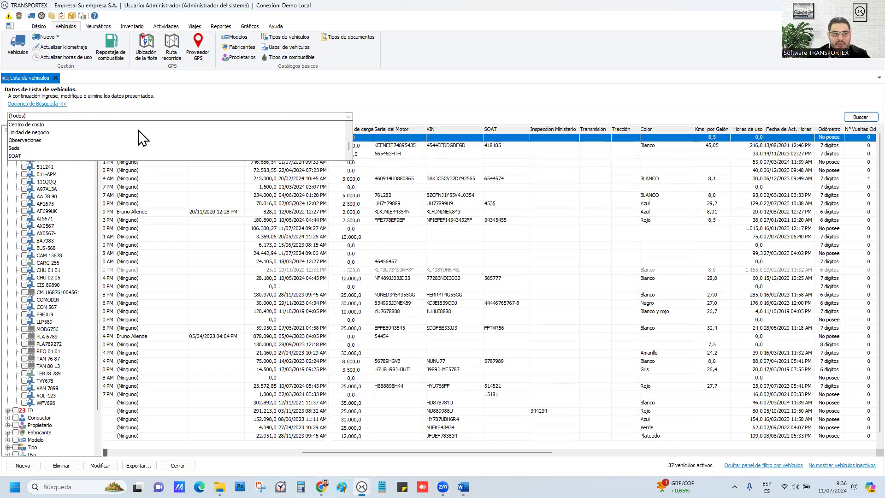
click(339, 92)
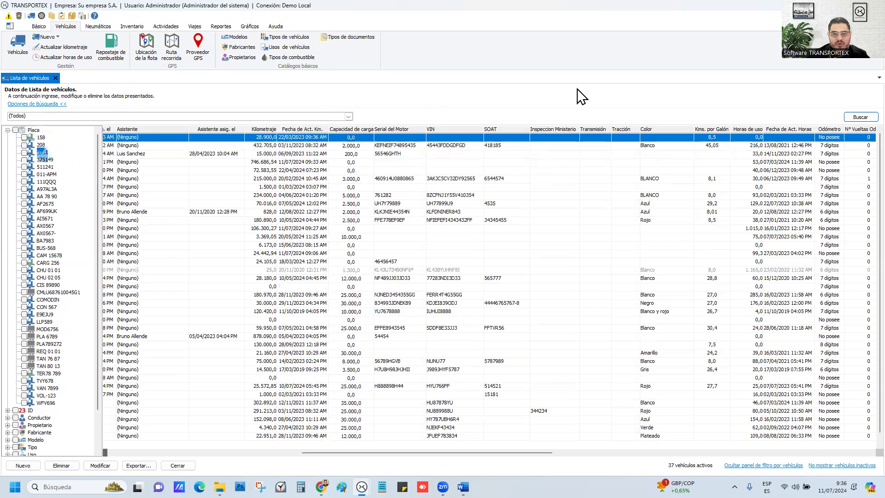
click(55, 77)
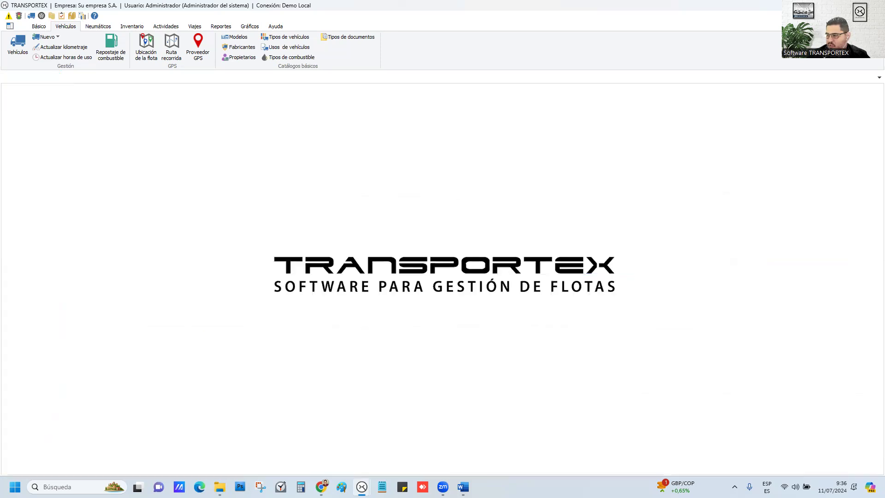
Step: Reopen the vehicle list, hide the inactive vehicles and show them again
click(463, 486)
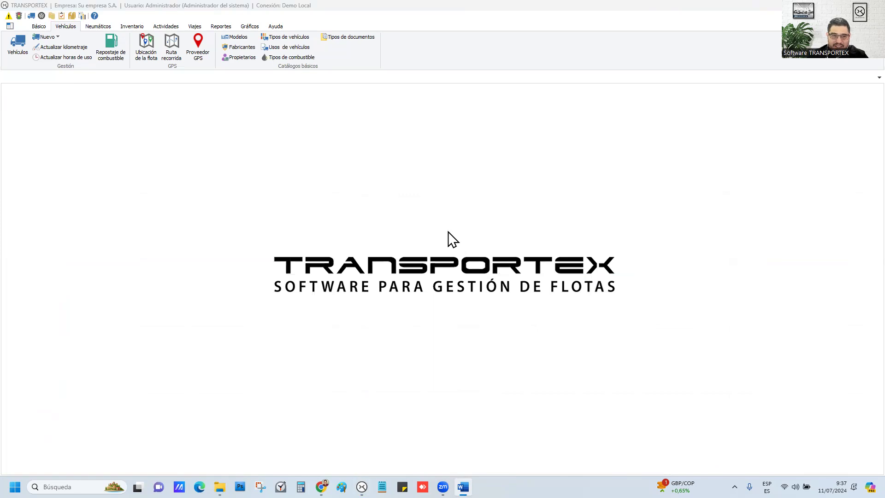
click(20, 55)
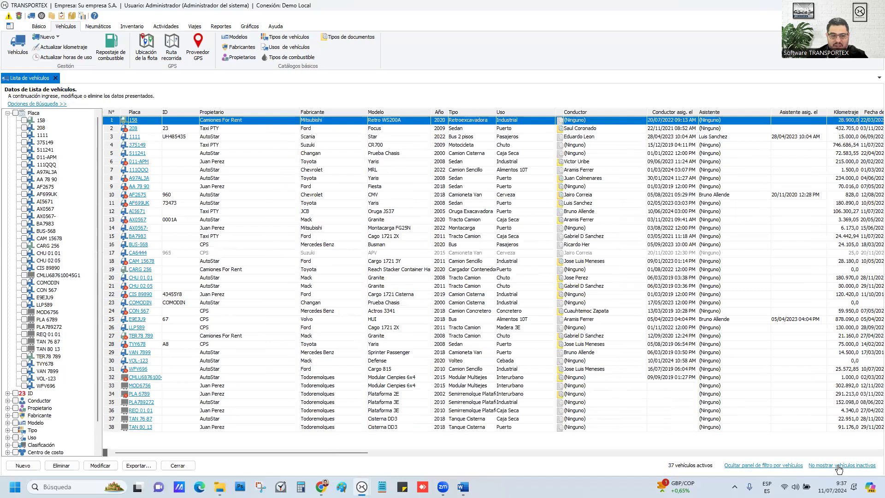
click(440, 252)
click(404, 228)
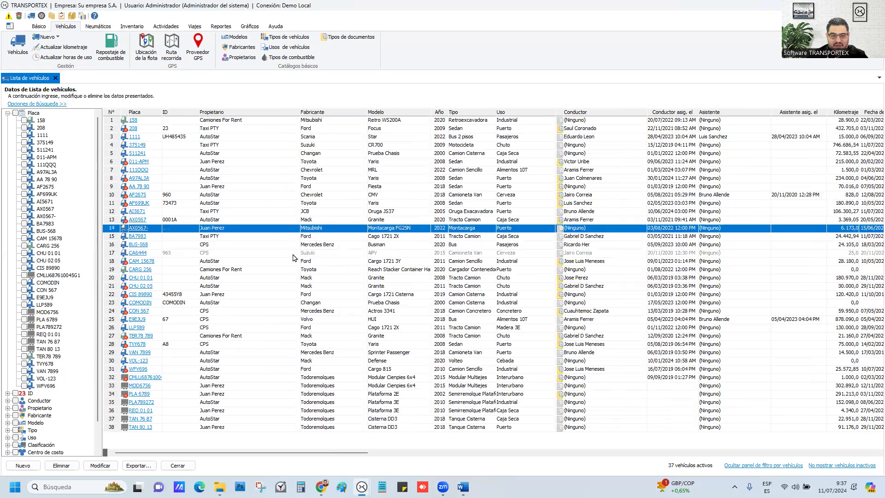
click(242, 253)
click(826, 465)
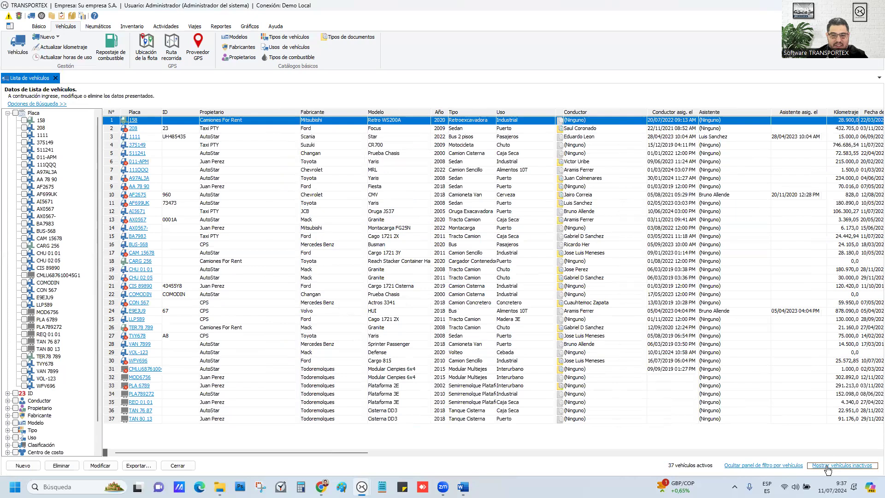
click(826, 466)
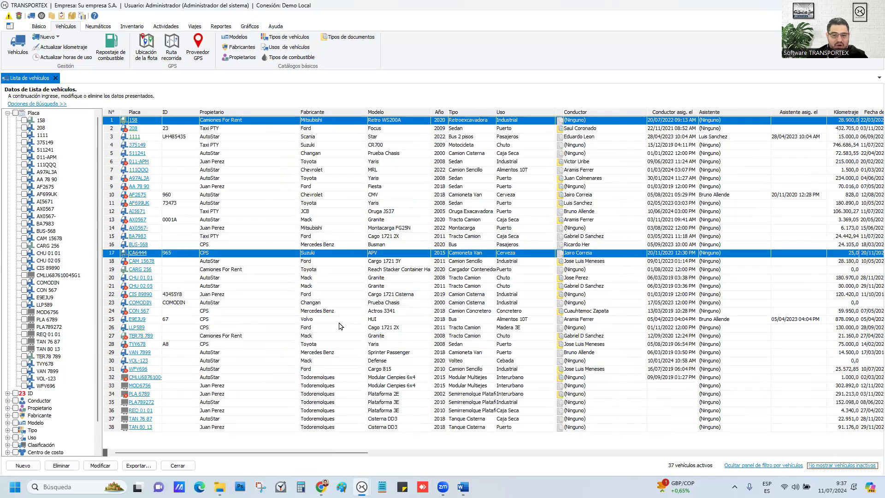
Step: Open the record of vehicle BA7983, examine its Activo option and close the record without changes
click(276, 295)
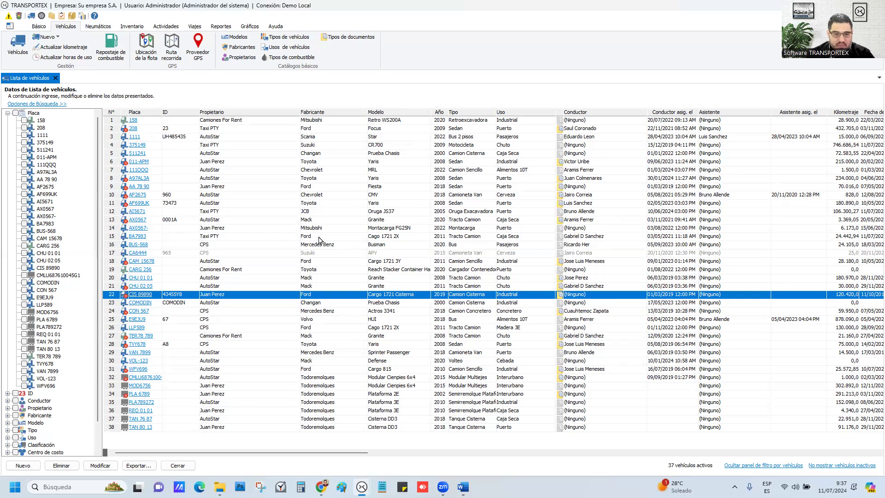
click(317, 237)
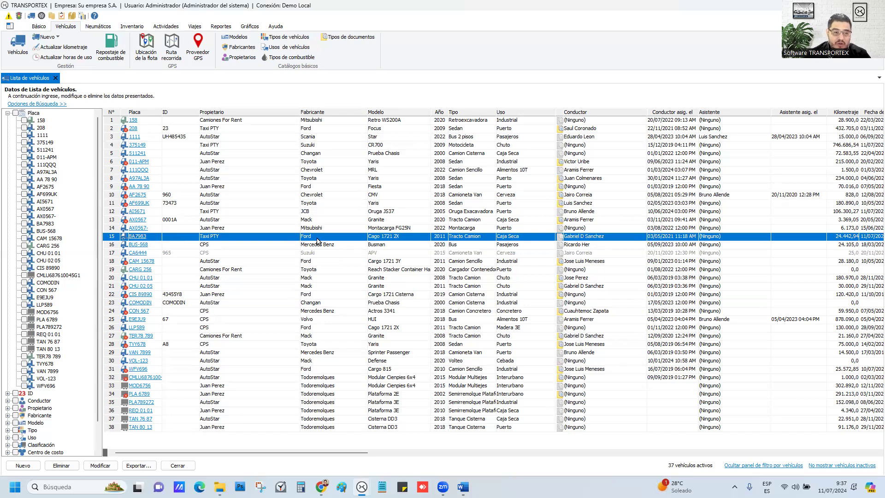
double_click(317, 237)
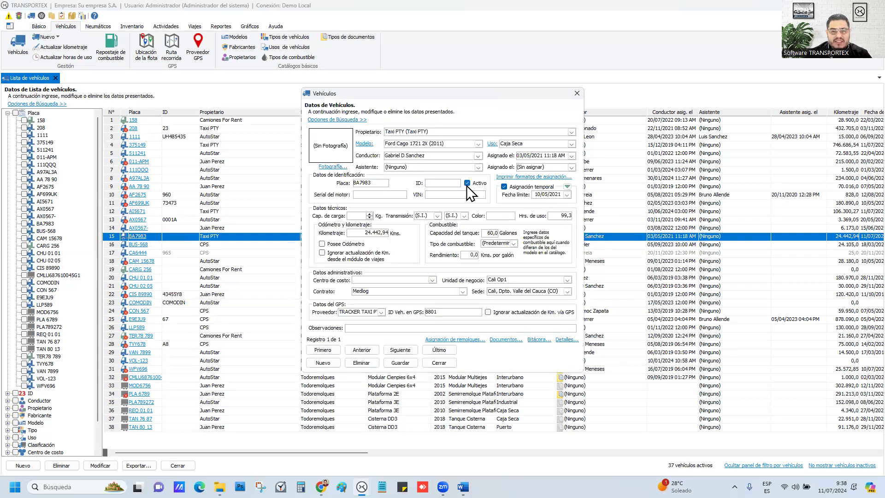
click(438, 363)
Step: Select the inactive vehicle CA6444, toggle the display of inactive vehicles off and on, and close the vehicle list
click(420, 252)
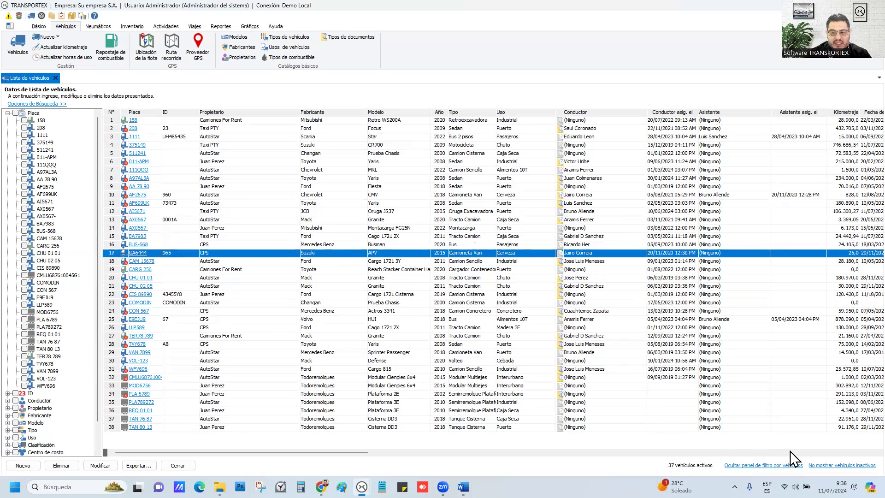
click(833, 466)
click(833, 467)
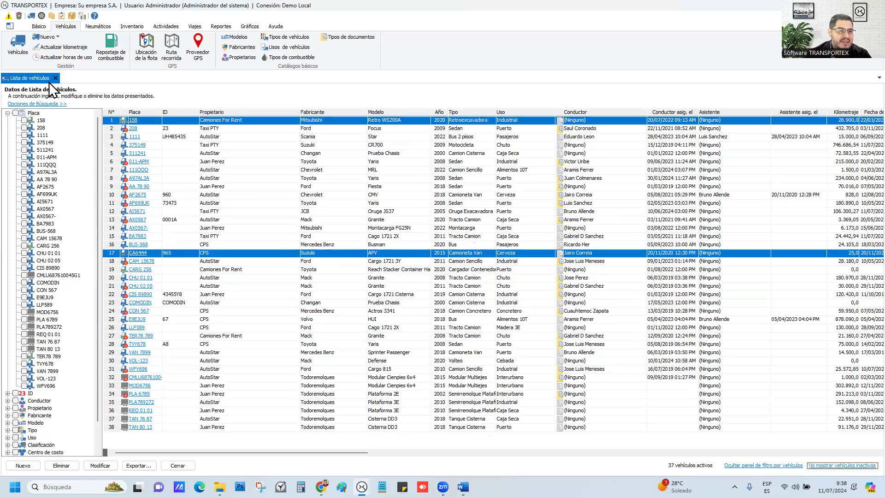
click(55, 78)
Step: Open the employee list and select the employee in row 8
click(37, 25)
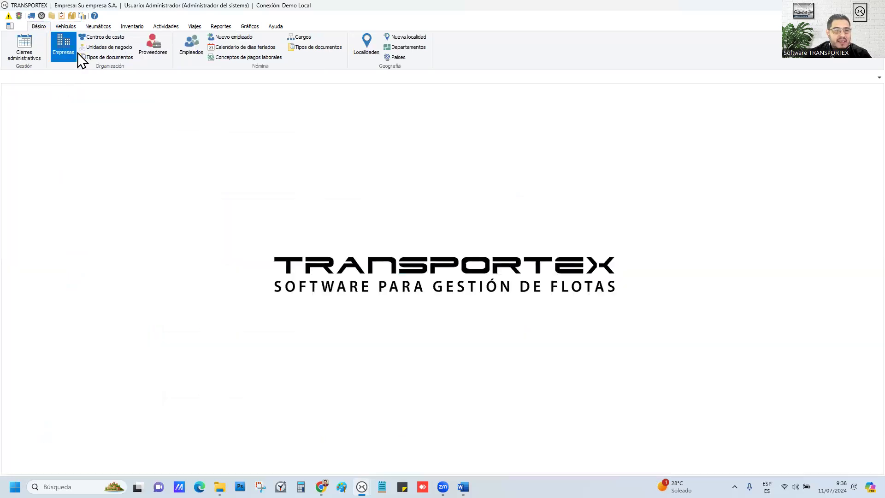
click(183, 47)
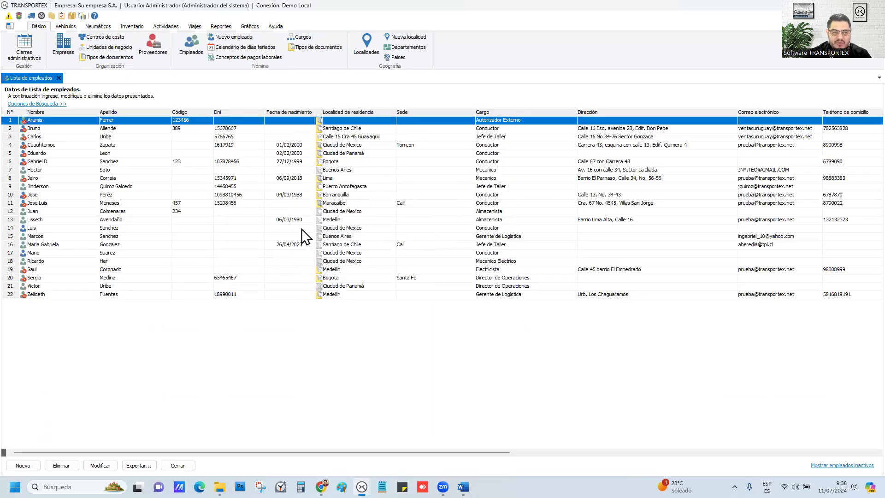
click(267, 189)
click(266, 178)
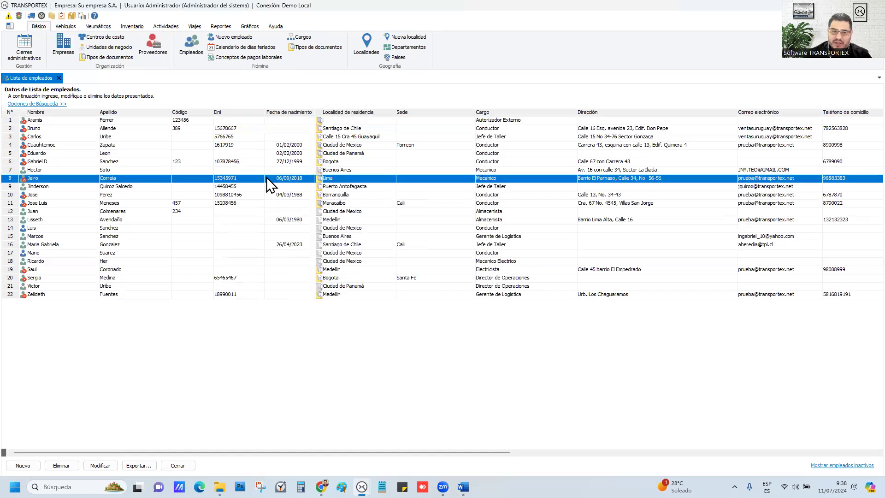
Step: Show the inactive employees, select the inactive employee in row 6, hide inactive employees again and close the employee list
click(267, 170)
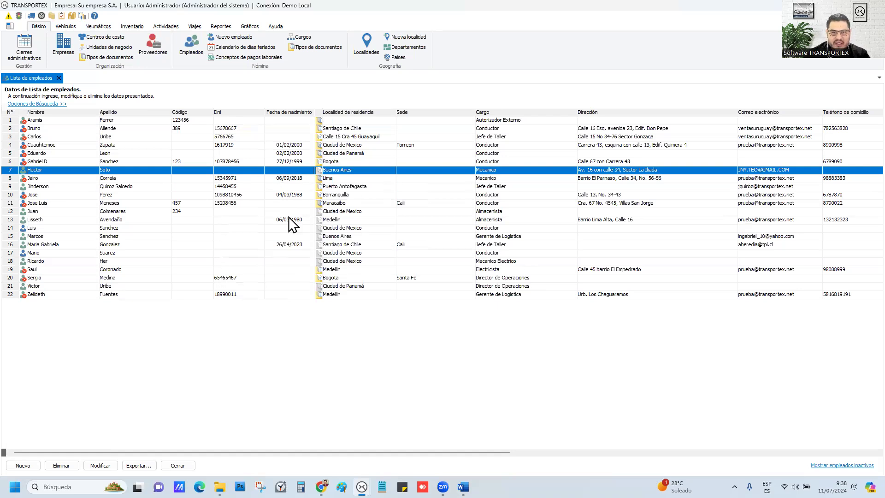
click(841, 466)
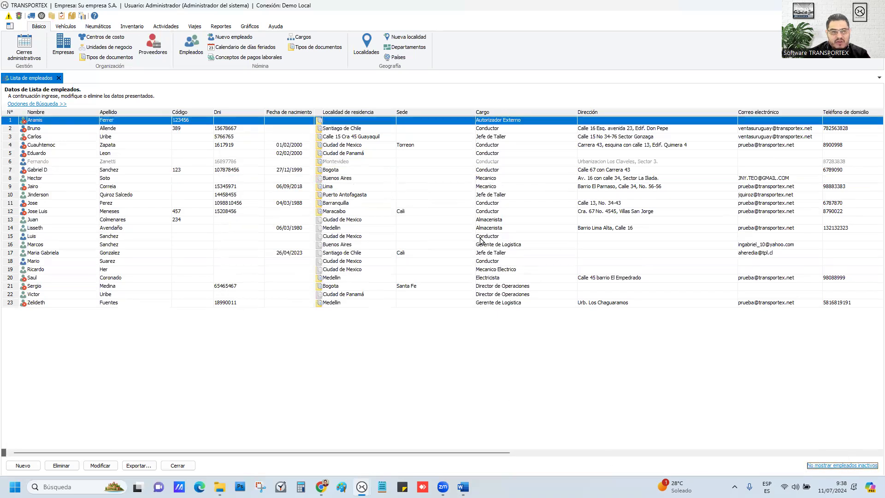
click(209, 175)
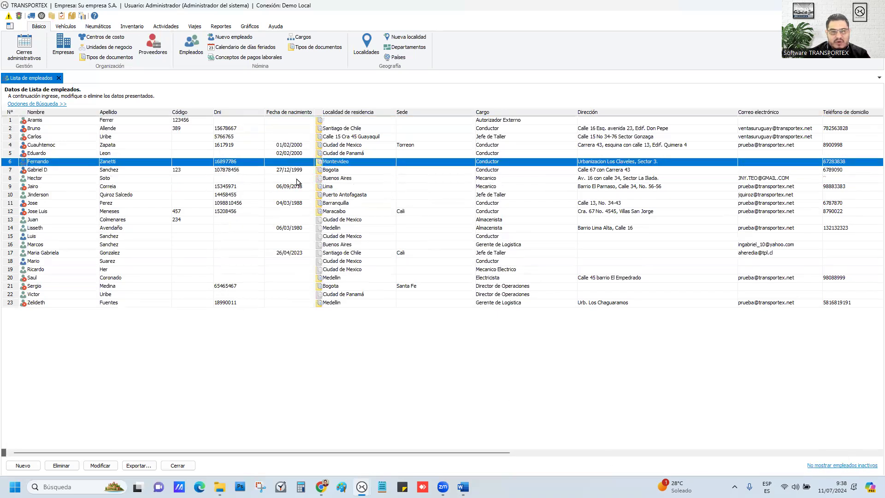
click(272, 166)
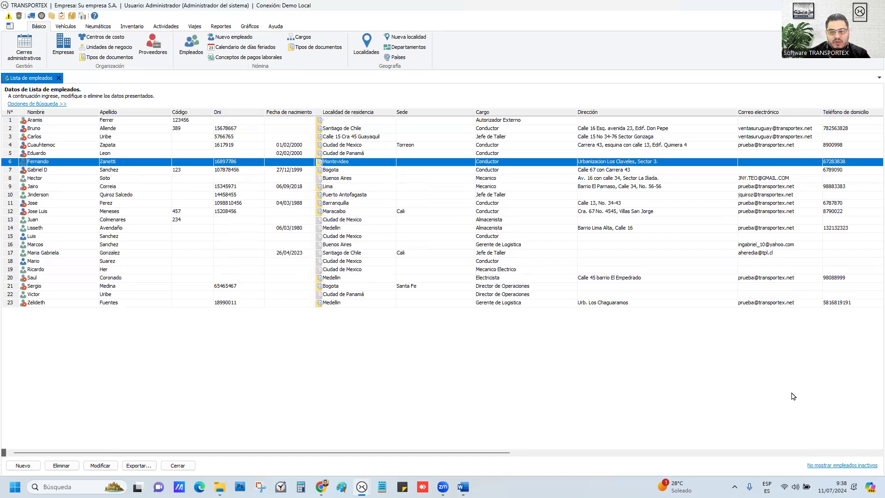
click(838, 465)
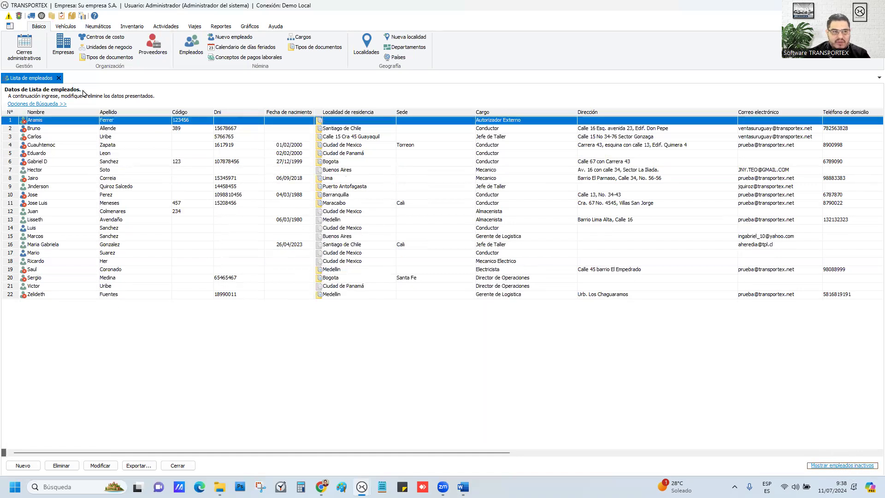
click(58, 78)
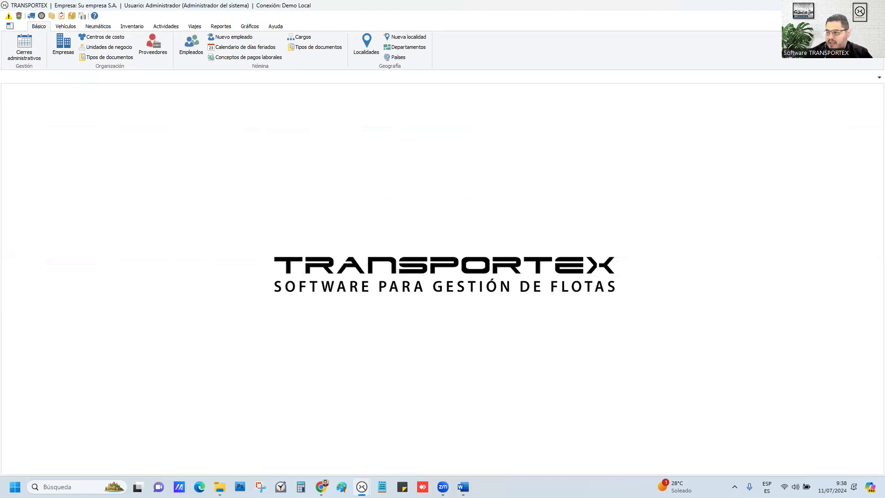
Step: Open Importar datos, examine the option for downloading the online import templates and close the import window
key(alt+Tab)
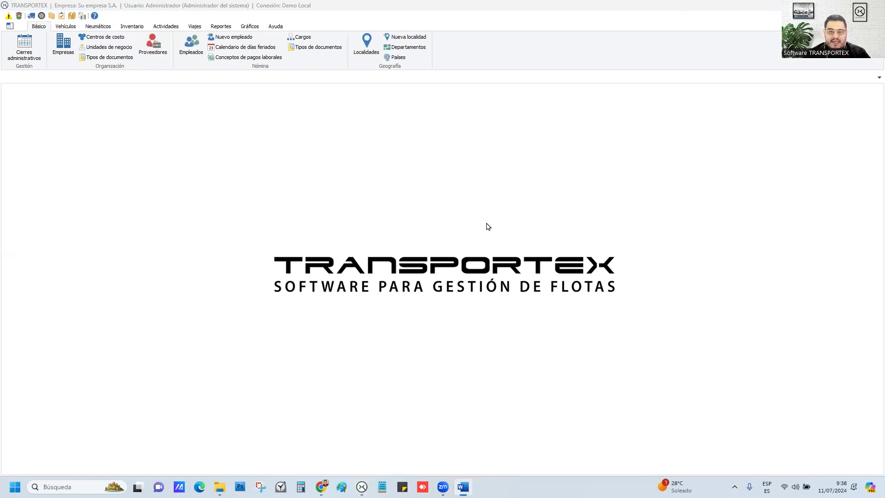
mouse_move(321, 483)
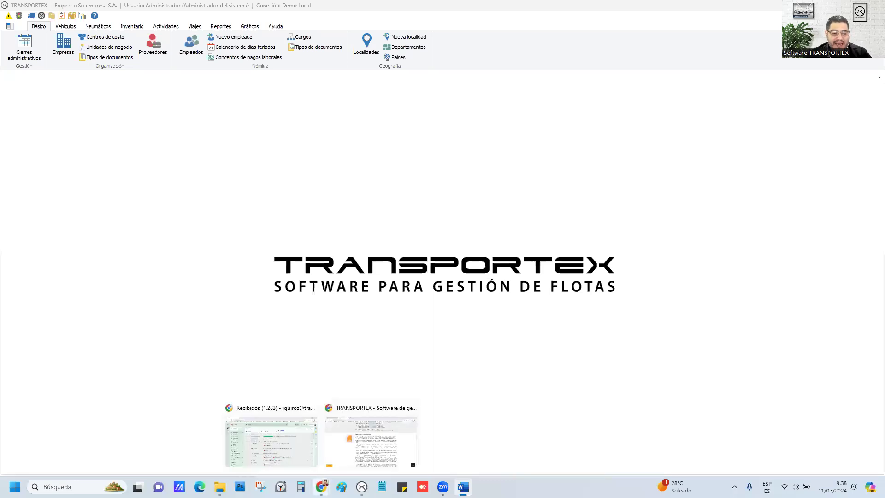
click(10, 26)
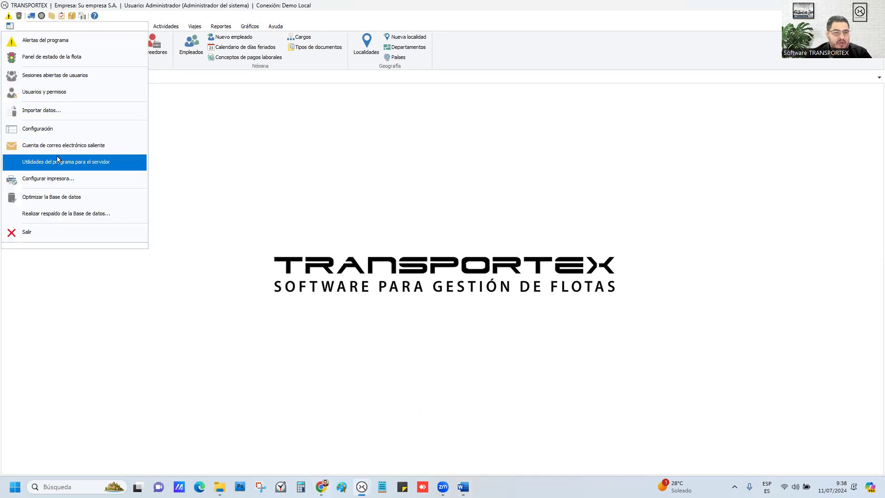
click(72, 115)
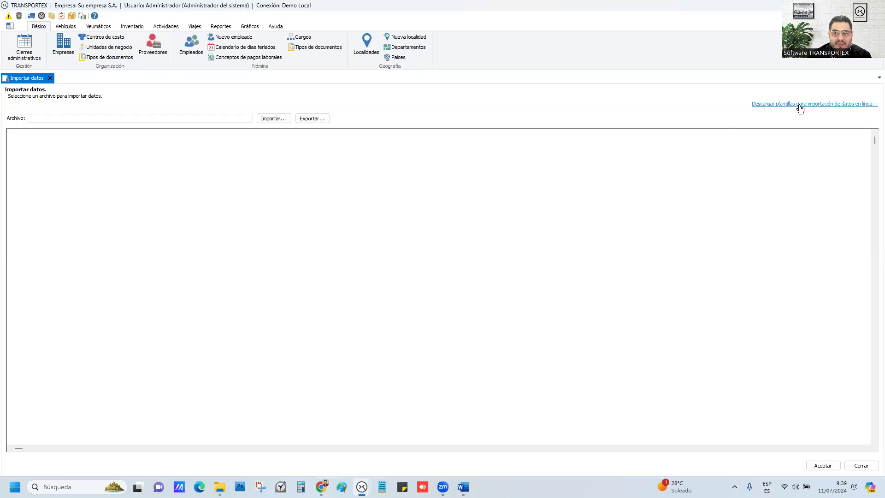
click(817, 109)
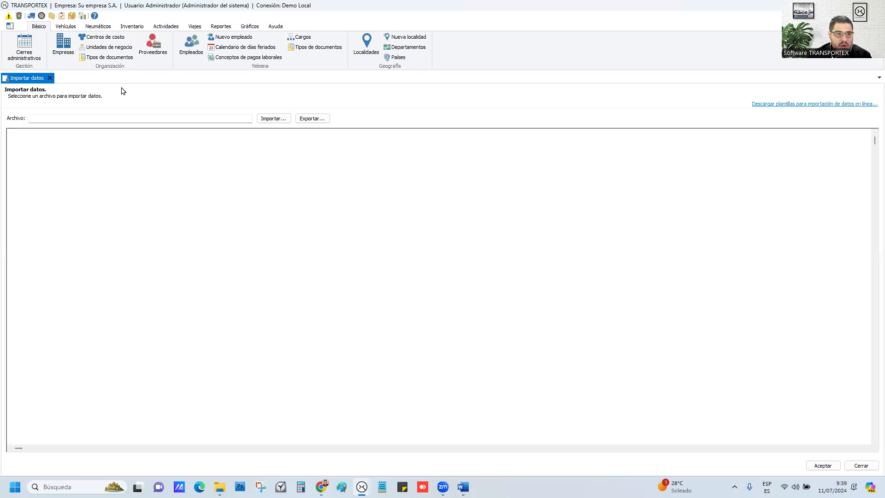
click(49, 78)
Step: Switch to the transportex.net/importar.php page in Chrome and find the Archivo para carga de Empresas specifications
mouse_move(321, 487)
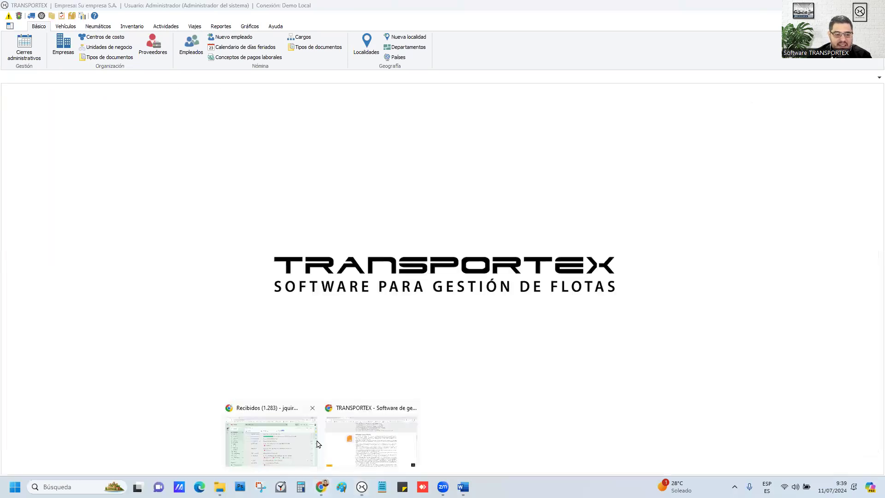
click(395, 449)
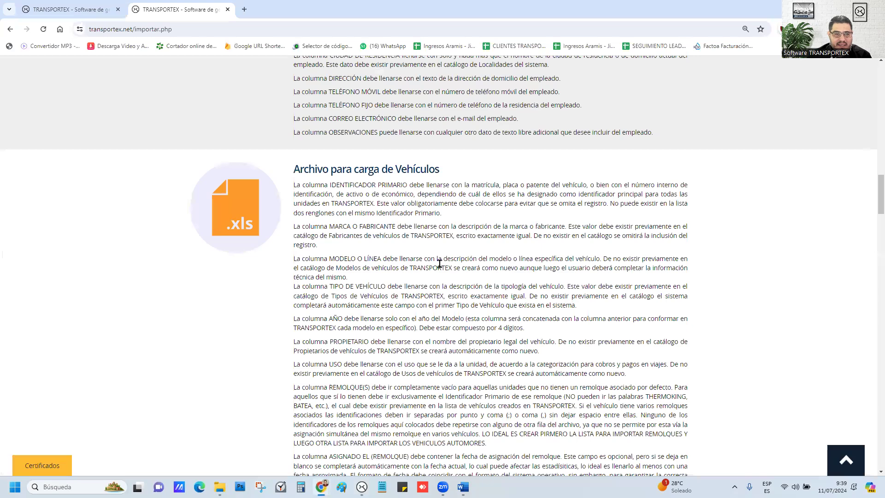
scroll(440, 264, up, 20)
scroll(439, 265, down, 6)
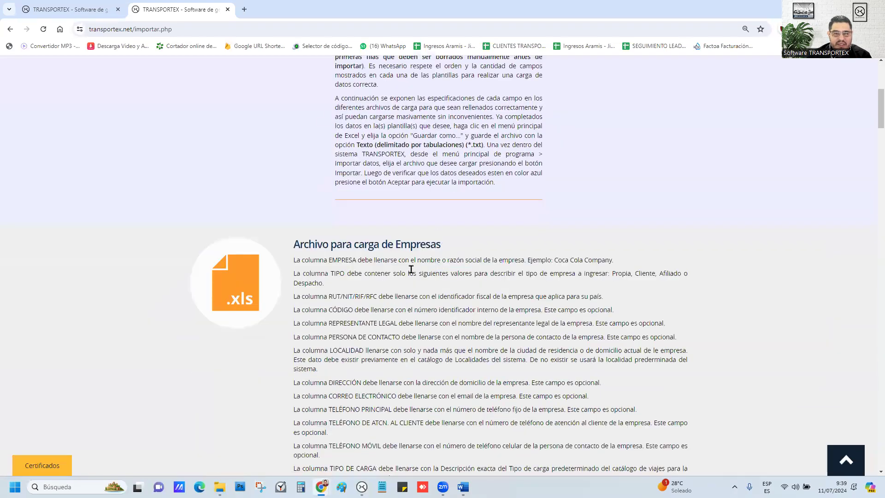
scroll(366, 298, down, 2)
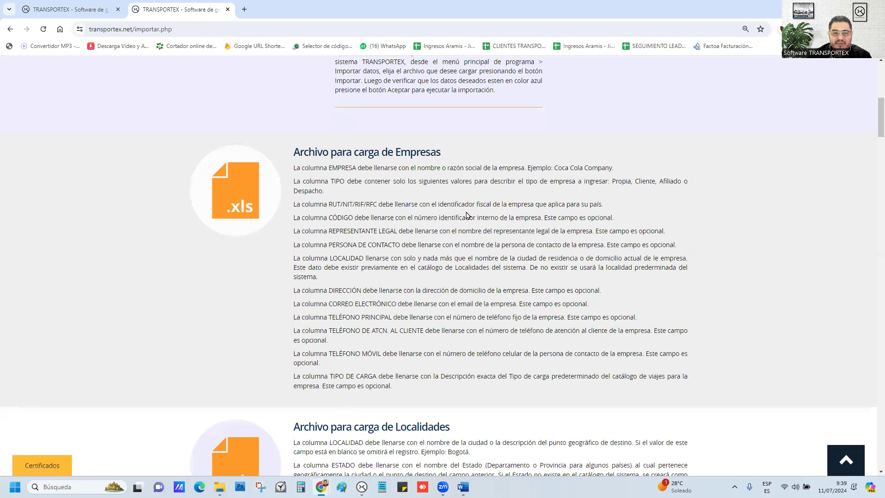
Step: Read the TIPO column rule of the Empresas file, highlighting its allowed values Propia, Cliente, Afiliado and Despacho
drag(295, 181, 481, 181)
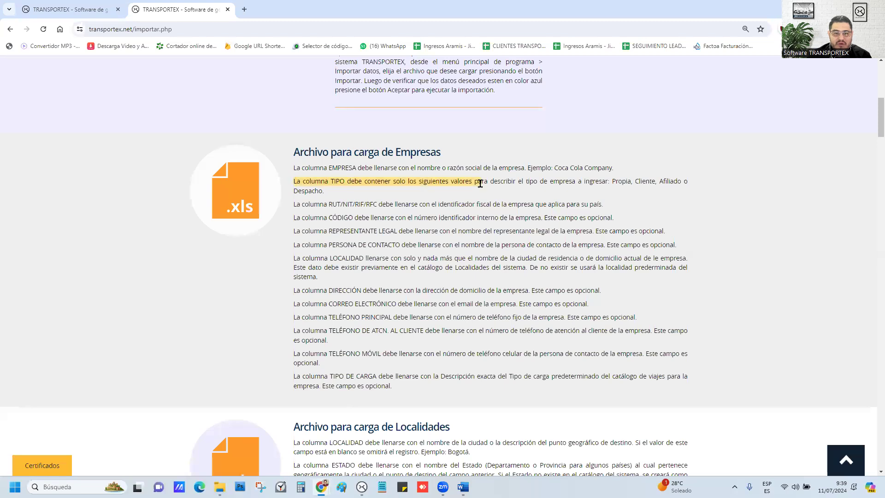
click(328, 182)
drag(328, 183, 469, 186)
click(521, 188)
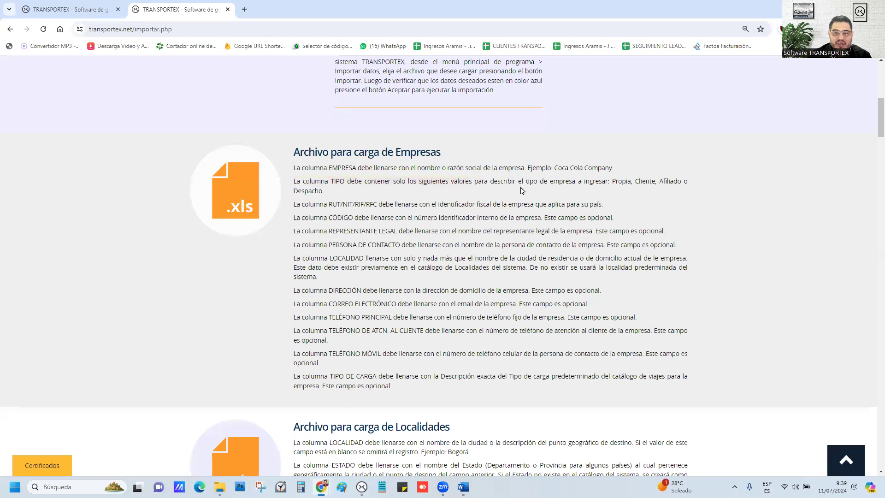
drag(612, 181, 685, 182)
click(504, 184)
drag(659, 182, 630, 181)
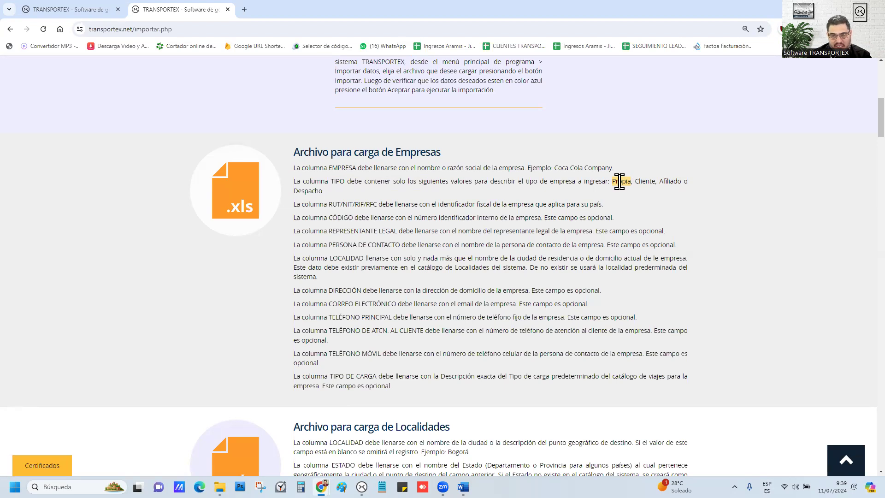
drag(326, 194, 296, 190)
click(372, 217)
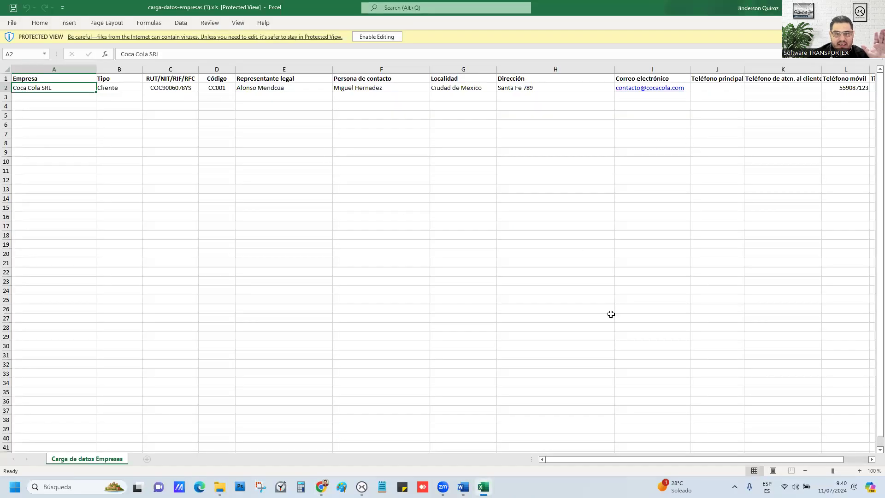
Step: Review the columns of the Empresas template in Excel up to Tipo de carga, close the file and return to TRANSPORTEX
drag(558, 459, 705, 456)
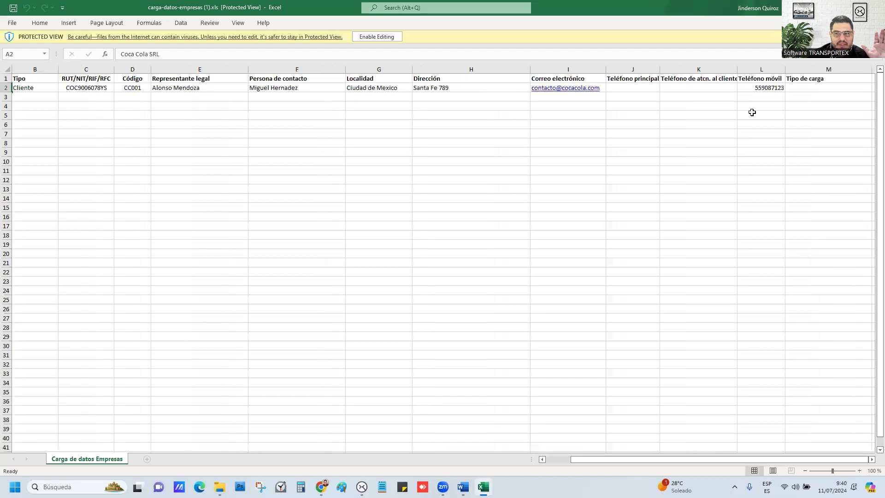
drag(633, 459, 609, 459)
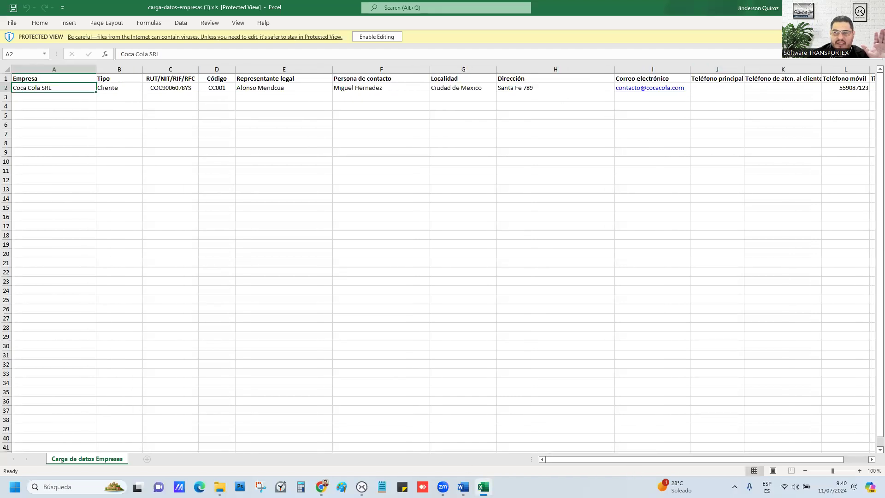
key(alt+F4)
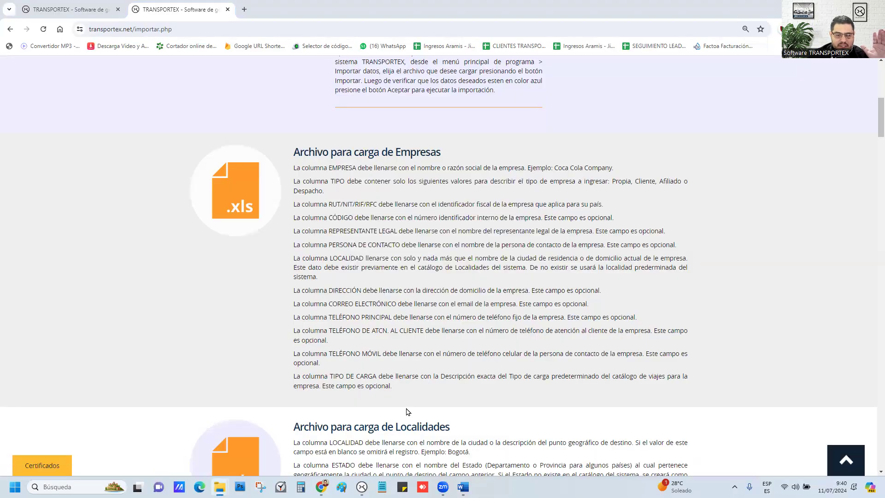
mouse_move(362, 486)
click(410, 438)
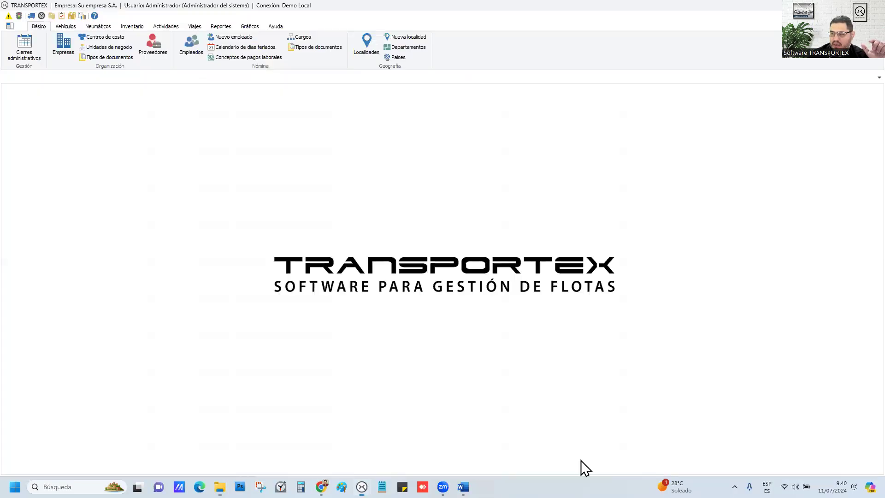
key(alt+Tab)
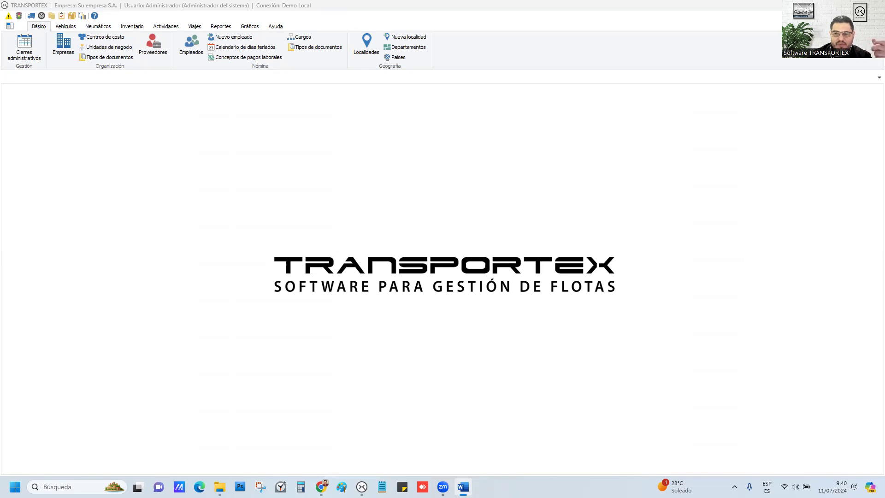
Step: Open the Historial de vehículos report and set its start date to 01/07/2020
click(217, 28)
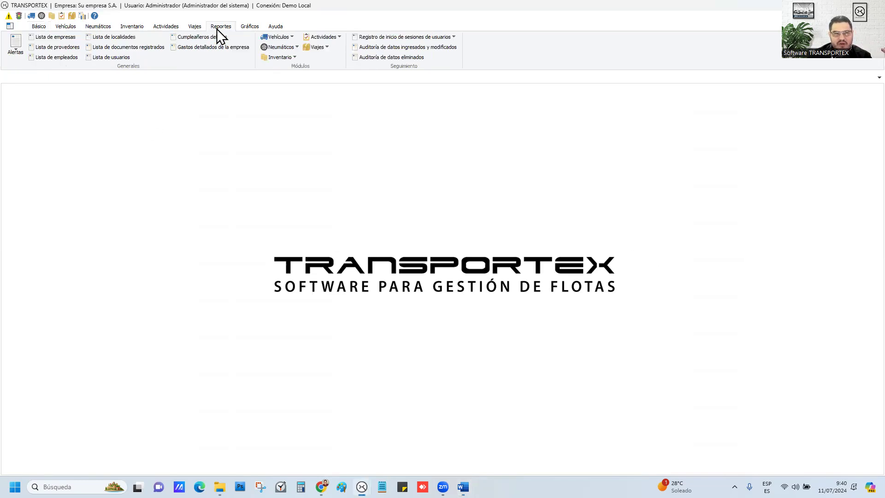
click(291, 37)
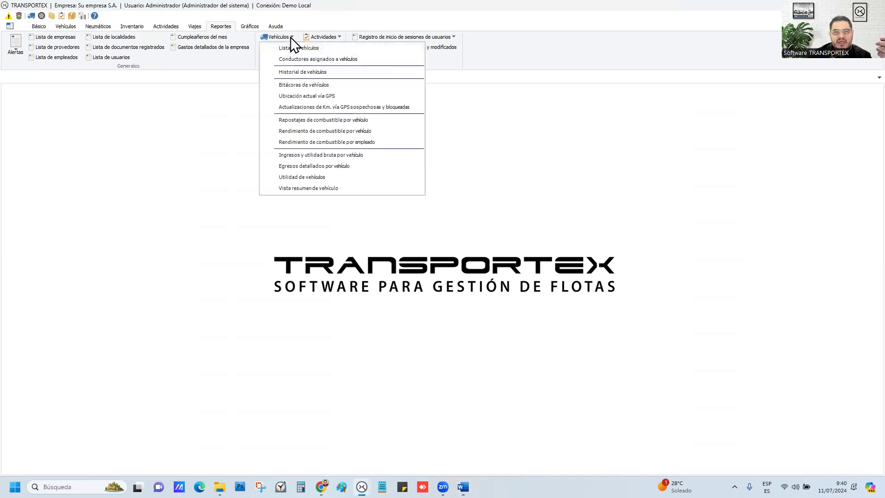
click(303, 71)
click(421, 179)
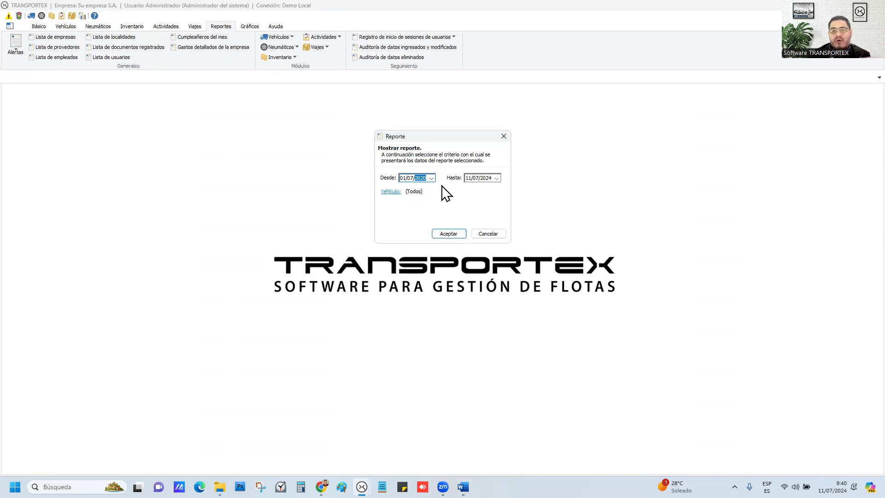
Step: Open the report's vehicle selection beside the report dialog and mark vehicles CHU 01 01 and CHU 02 05
click(395, 194)
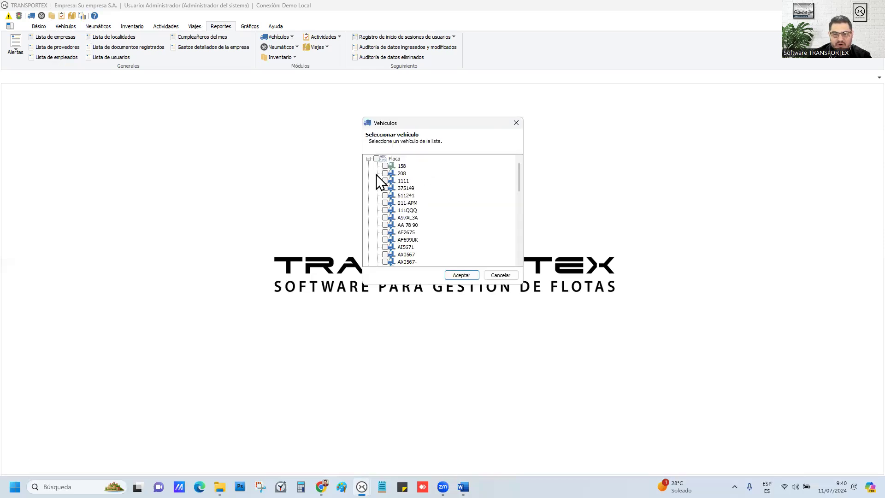
drag(444, 128, 256, 126)
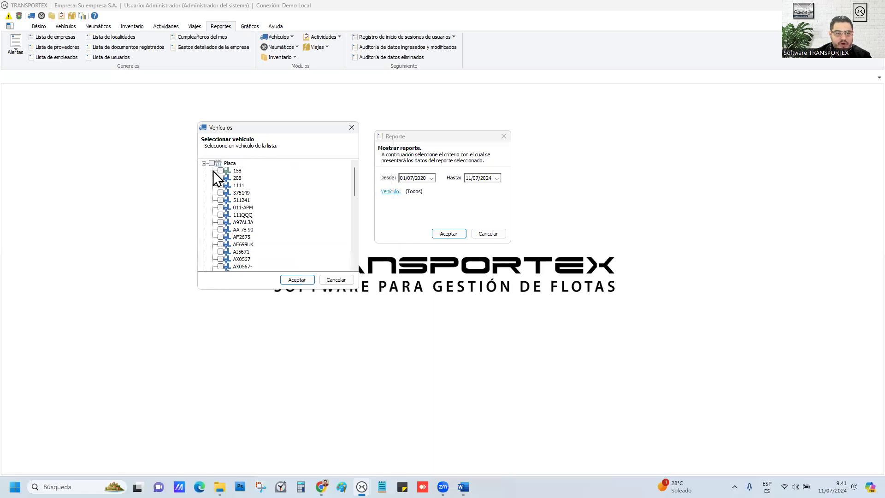
scroll(224, 253, down, 2)
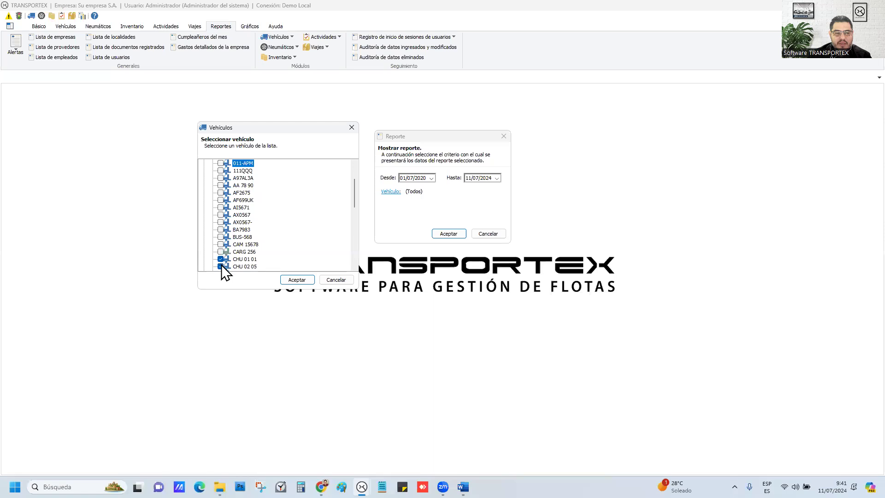
scroll(222, 265, up, 2)
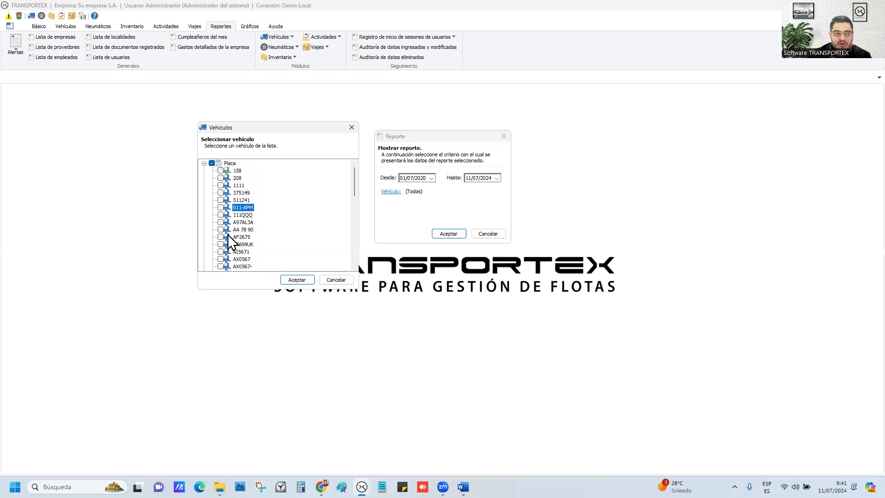
Step: Collapse the Placa group, examine the vehicles grouped by Modelo and accept the vehicle selection
click(204, 164)
double_click(218, 164)
click(203, 163)
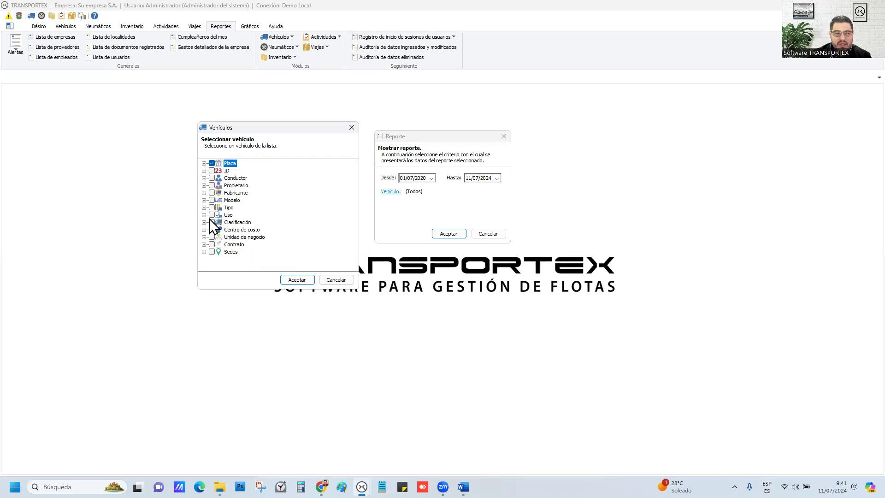
click(203, 200)
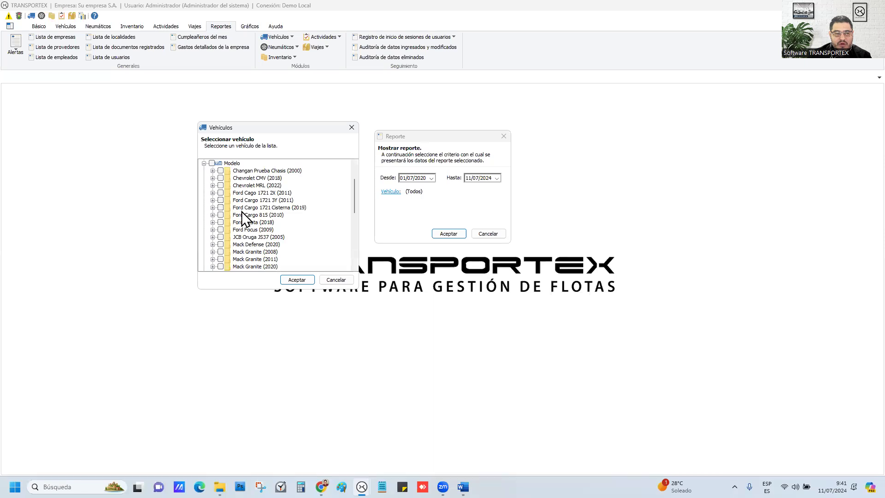
click(204, 163)
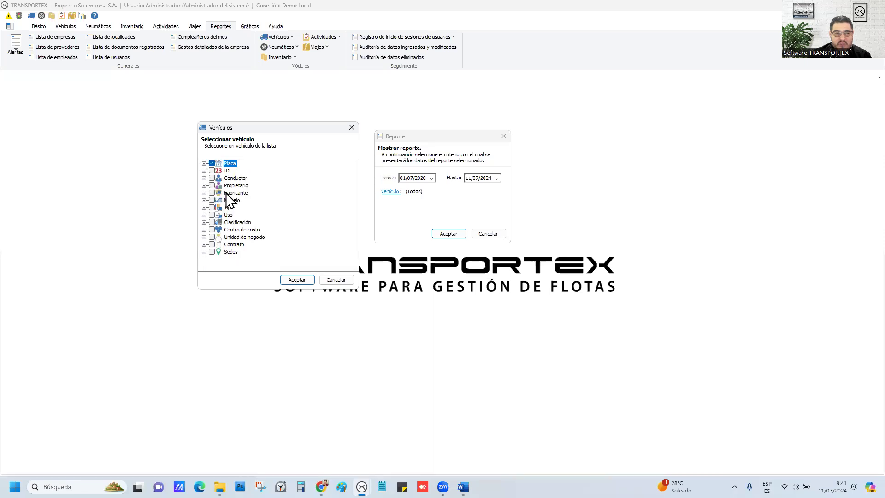
click(294, 279)
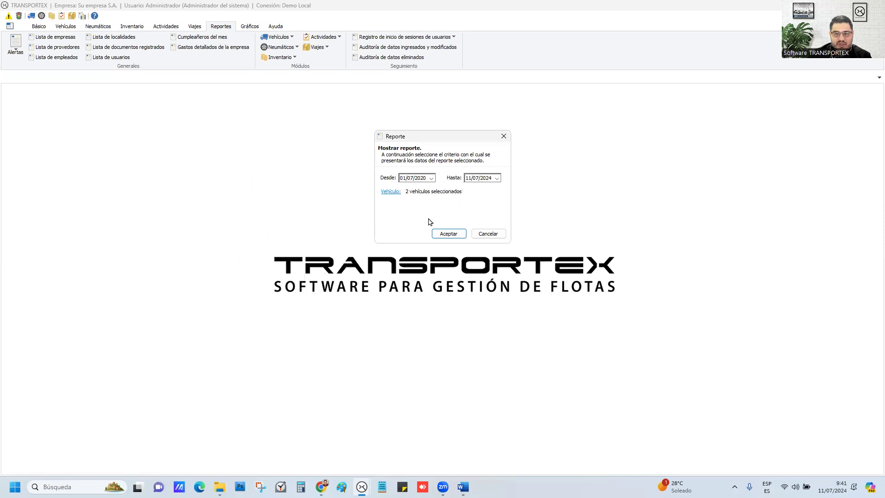
Step: Generate the Historial de vehículos report for the two selected vehicles and close it after viewing
click(448, 233)
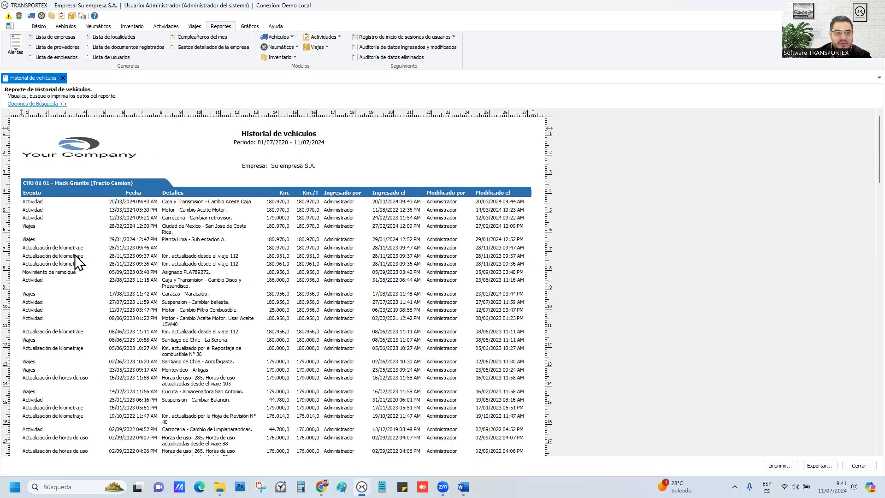
click(63, 78)
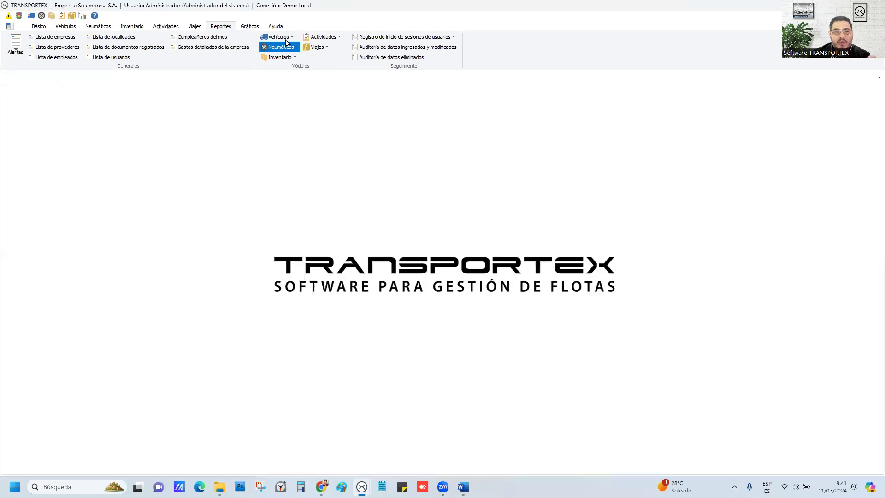
Step: Open the tire selection of the Historial de neumáticos report and look through the tires listed under Identificación
click(280, 47)
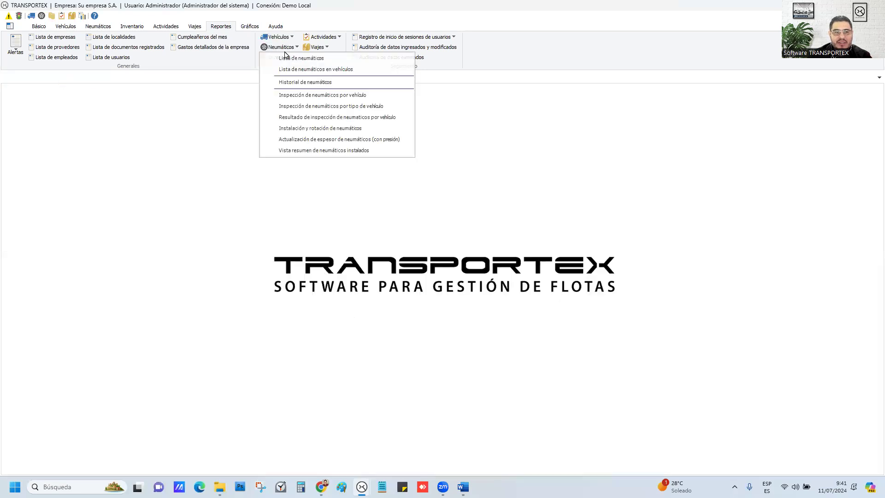
click(307, 83)
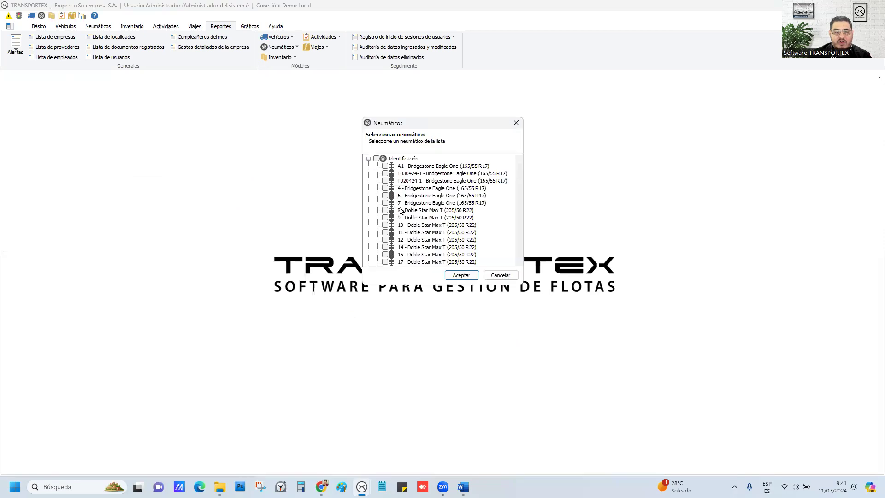
scroll(399, 221, down, 3)
scroll(398, 226, down, 3)
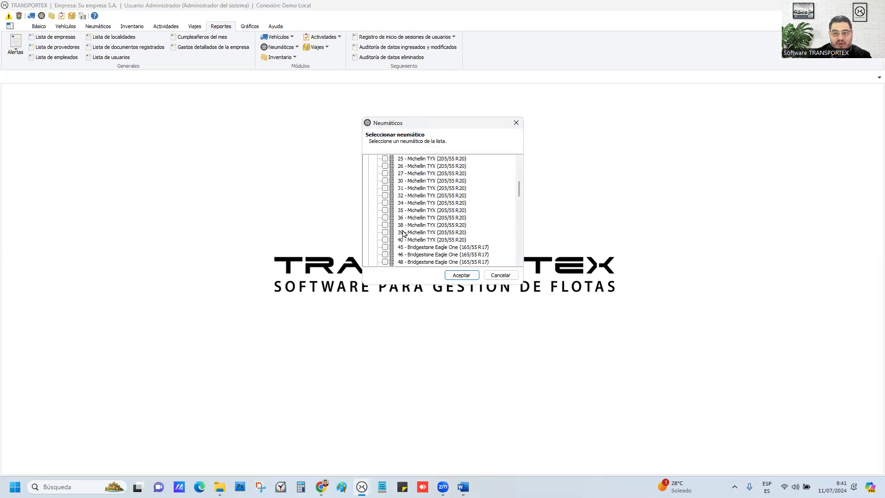
scroll(401, 233, up, 6)
mouse_move(519, 172)
mouse_down()
mouse_move(520, 259)
mouse_move(519, 174)
mouse_up()
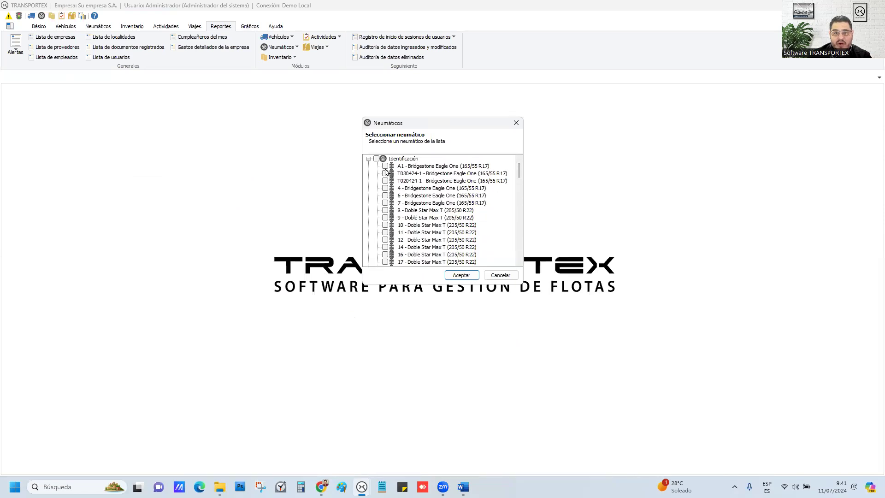
Step: Collapse the Identificación group and examine how the tires are grouped by Modelo and by Tipo de almacén
click(368, 159)
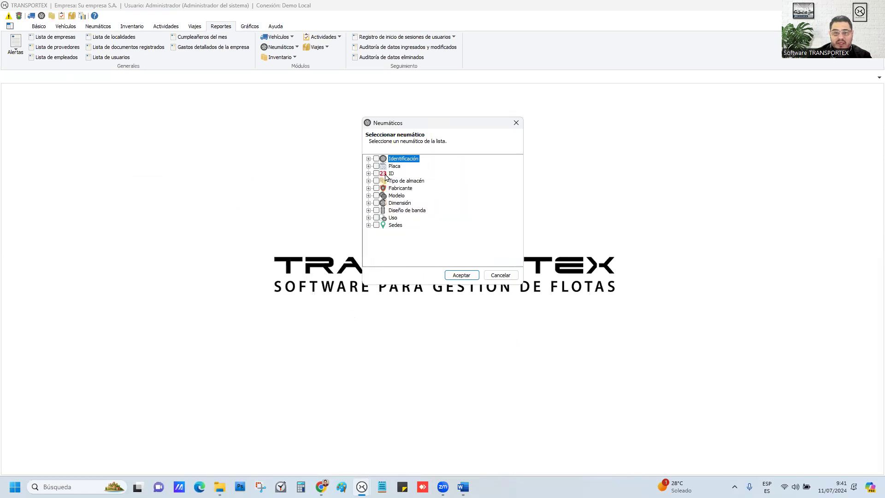
click(368, 195)
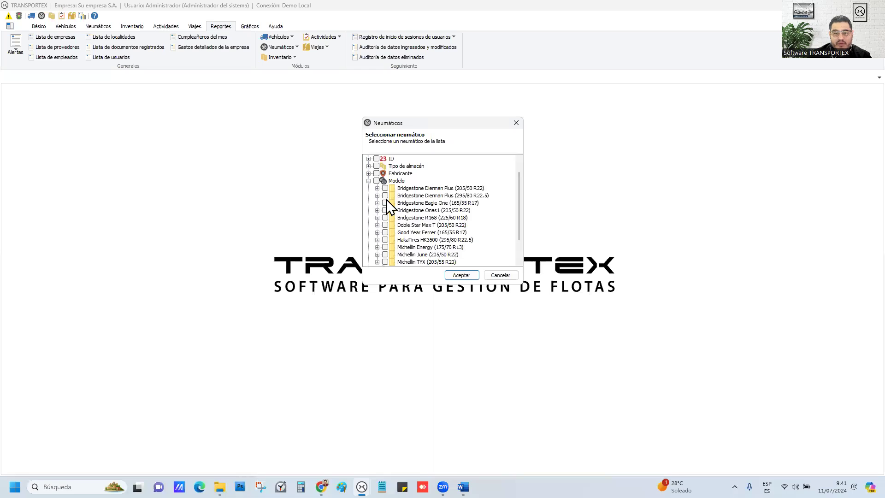
click(368, 181)
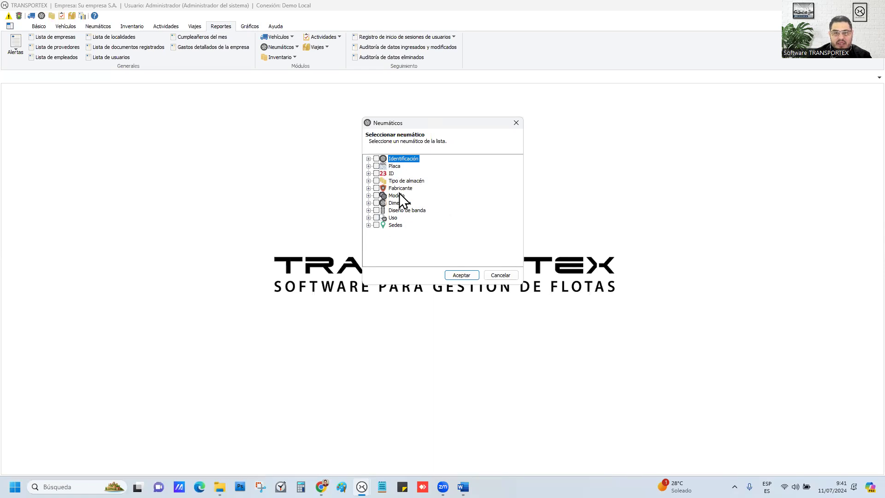
click(368, 181)
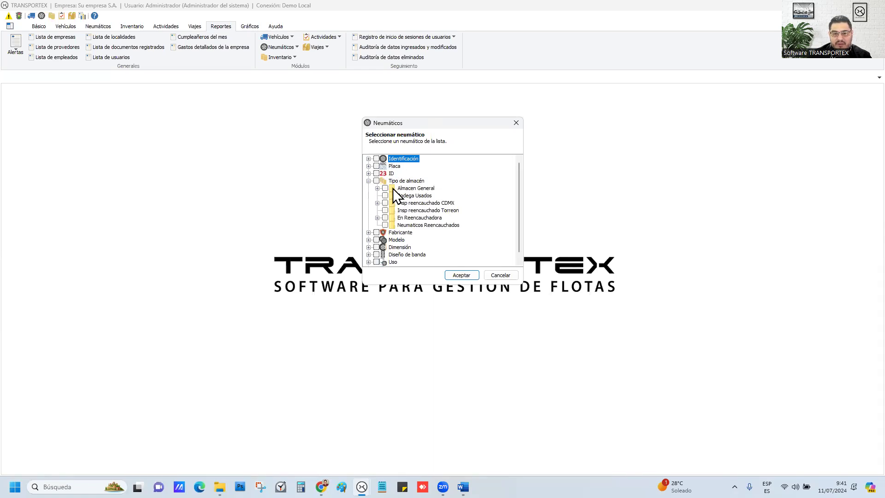
click(368, 180)
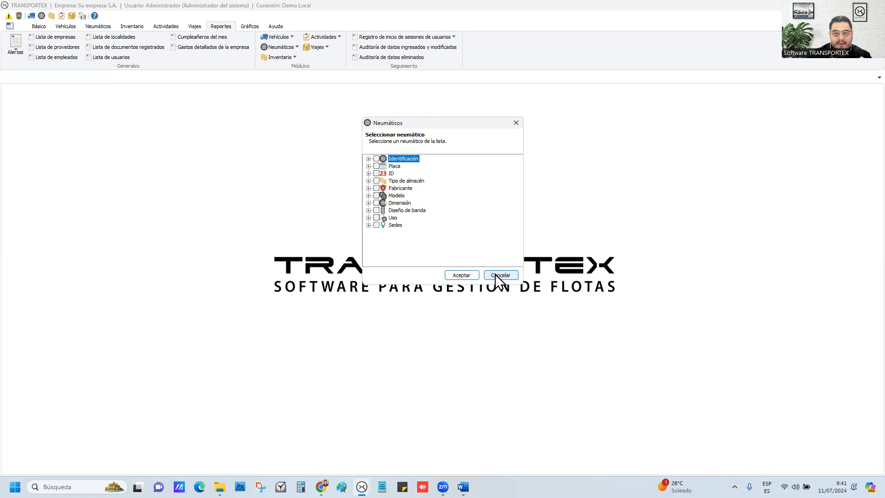
Step: Mark tires 405, 46, 12 and 70 of vehicle 158 in the Placa group and accept the selection
click(368, 166)
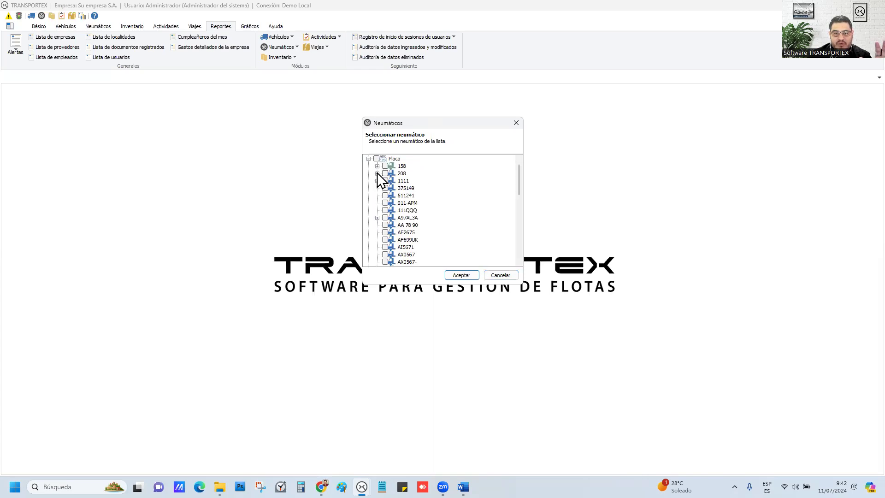
click(377, 166)
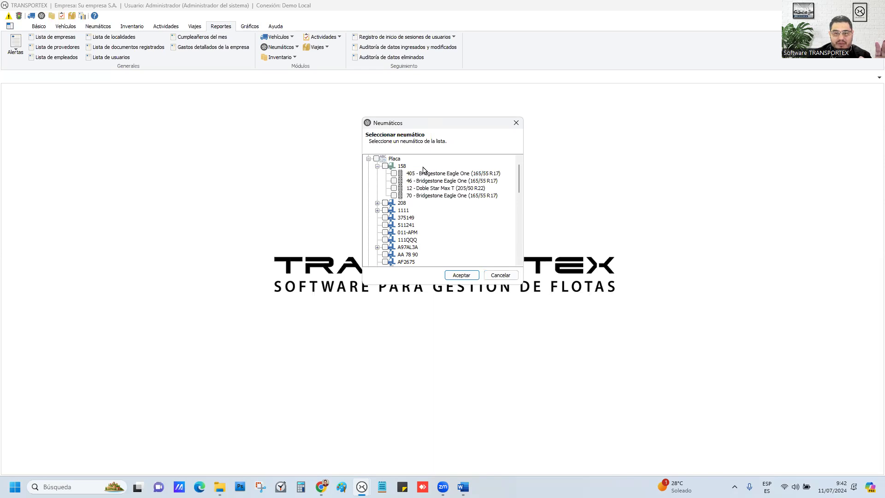
click(393, 173)
click(394, 181)
click(394, 188)
click(394, 196)
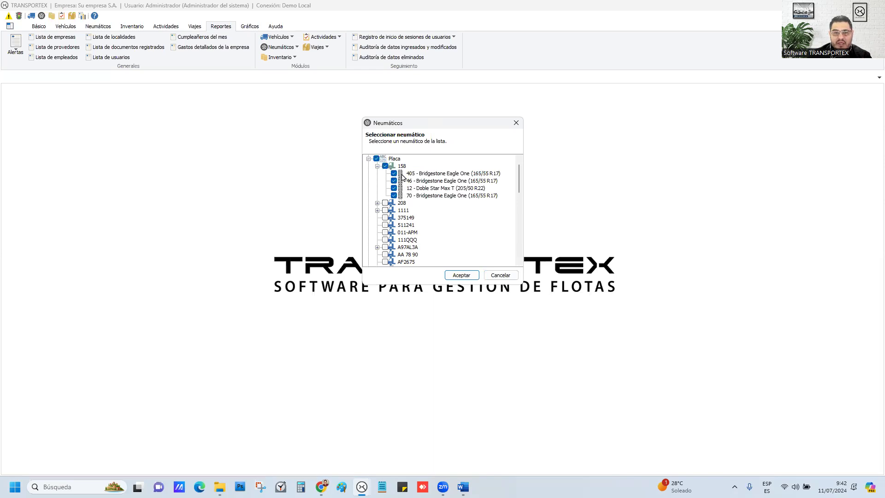
click(461, 276)
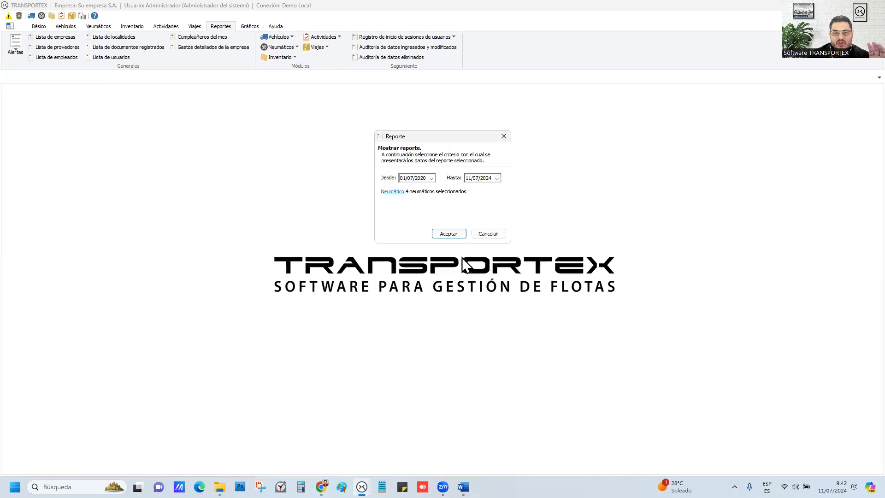
Step: Generate the Historial de neumáticos report for the selected tires and close it after viewing
click(456, 234)
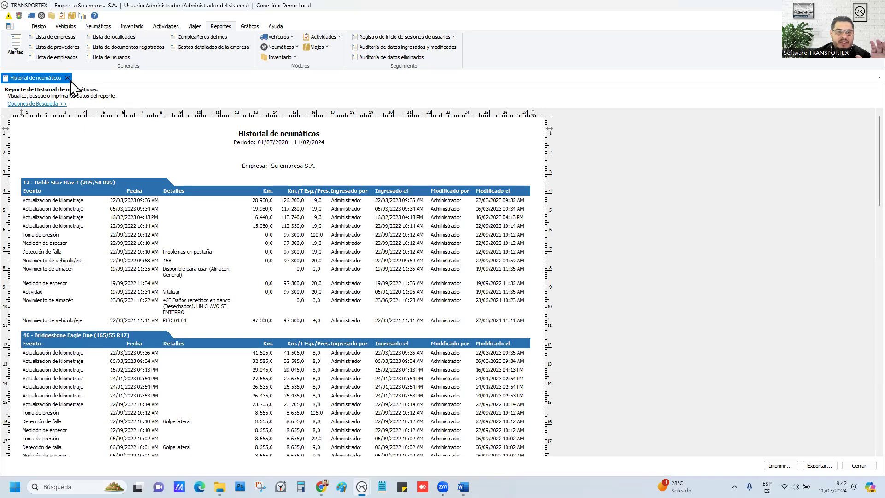
click(68, 78)
click(9, 26)
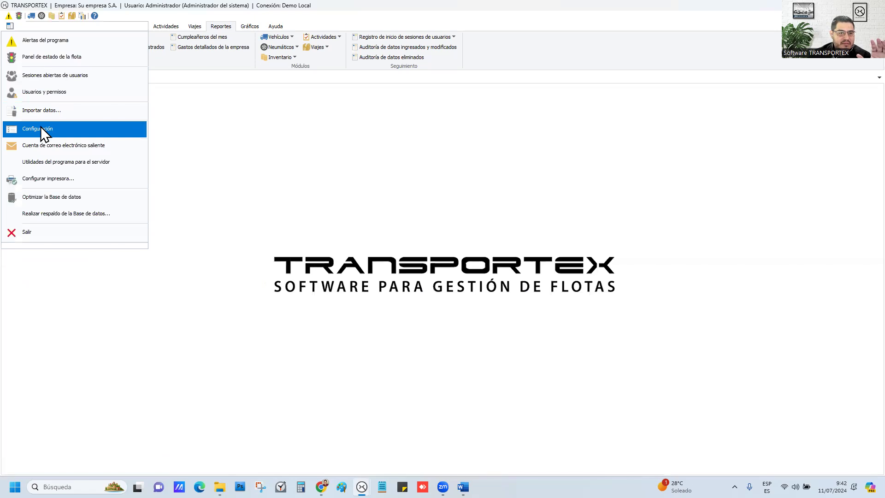
click(49, 178)
click(393, 173)
click(494, 159)
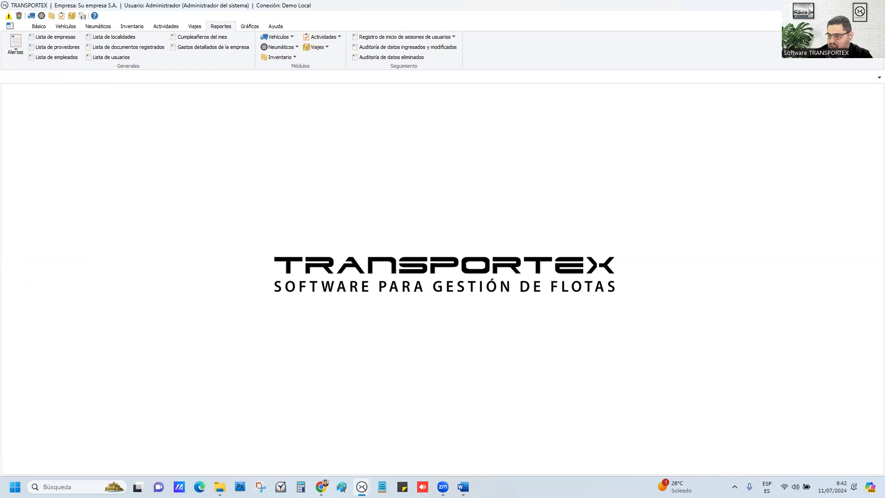
key(alt+Tab)
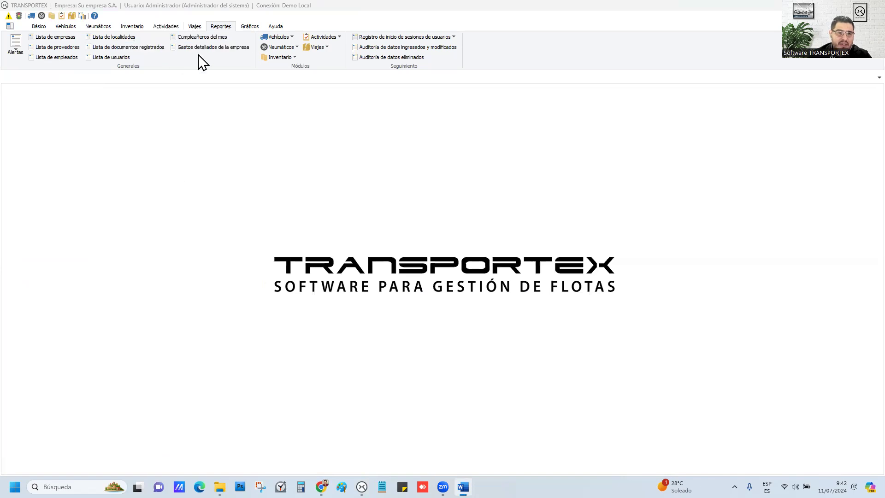
Step: Open the GPS service provider form and look through the full list of available providers
click(66, 27)
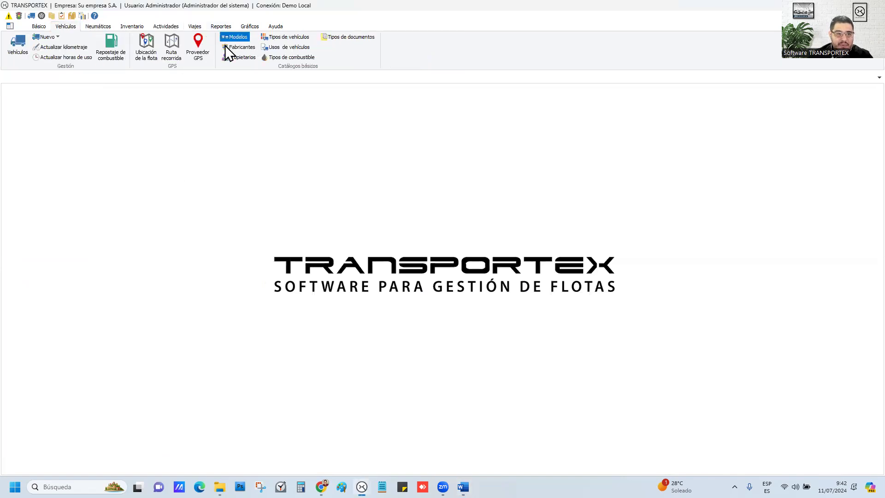
click(207, 53)
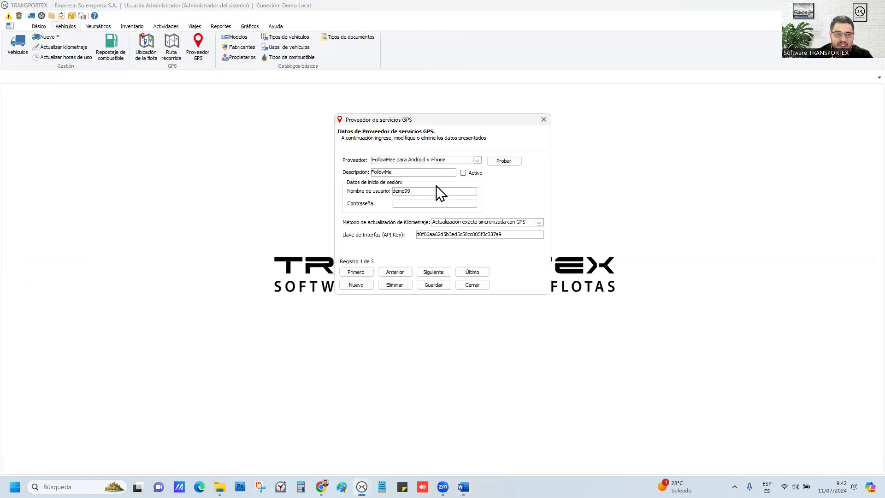
click(476, 161)
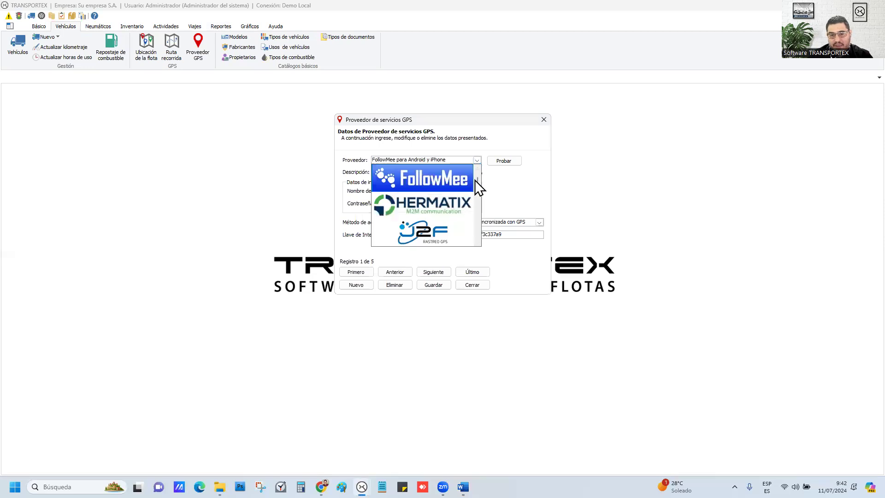
drag(477, 184, 477, 181)
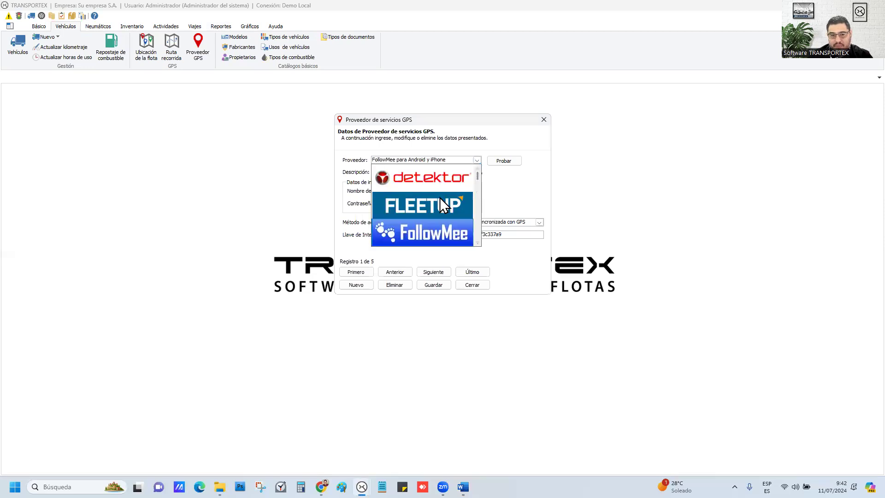
scroll(443, 202, down, 10)
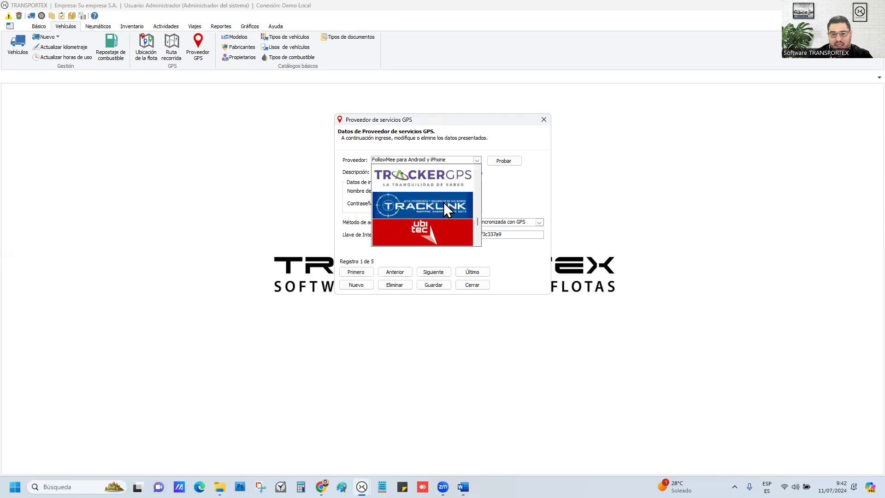
scroll(446, 209, up, 5)
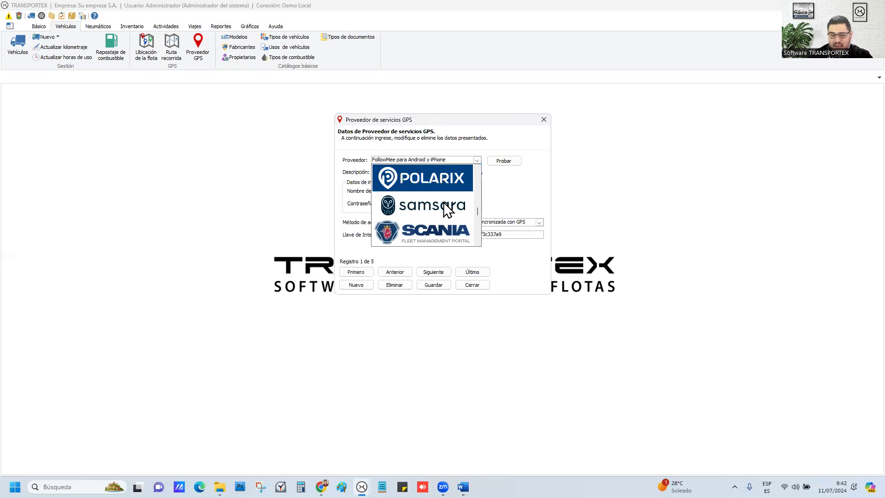
scroll(435, 212, down, 2)
scroll(434, 212, up, 5)
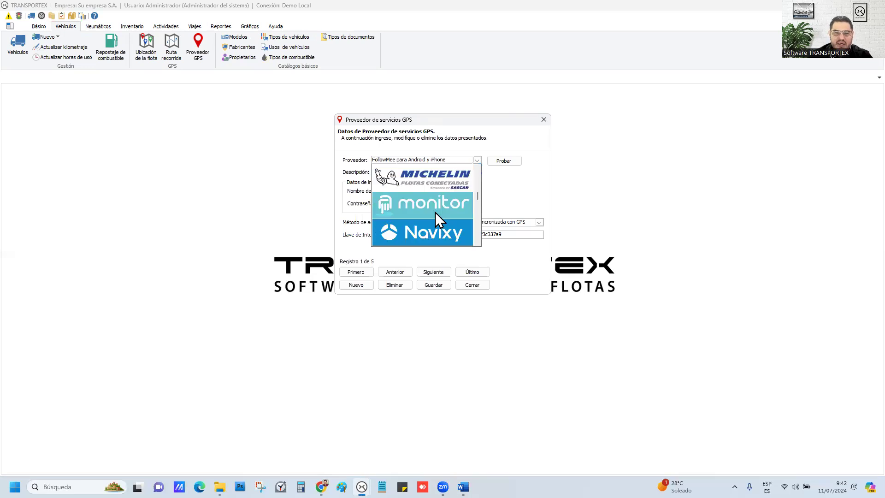
scroll(435, 212, up, 3)
scroll(436, 213, up, 2)
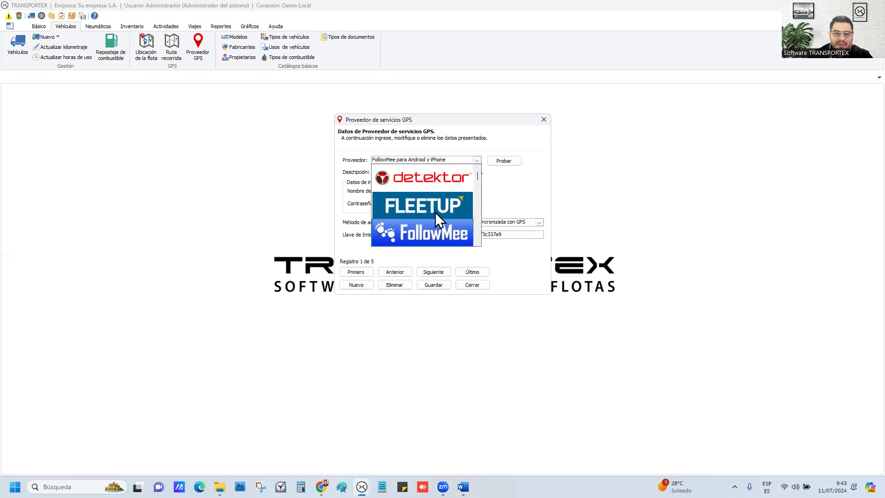
Step: Review the GPS provider options from Hermatix down to Volvo Connect
scroll(449, 209, down, 3)
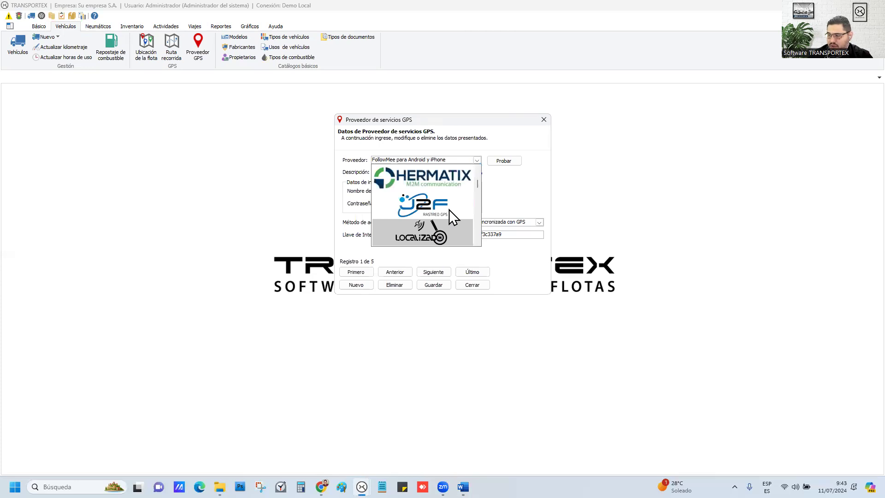
scroll(416, 213, down, 6)
scroll(415, 213, up, 3)
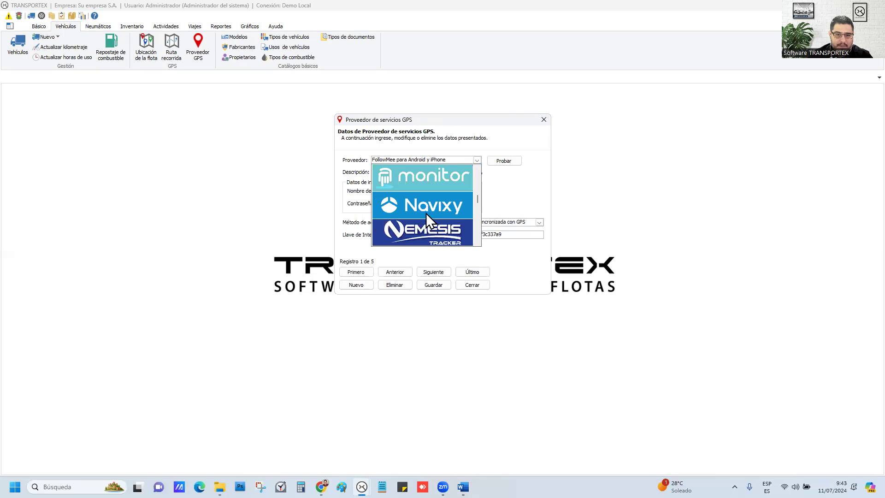
scroll(440, 216, down, 3)
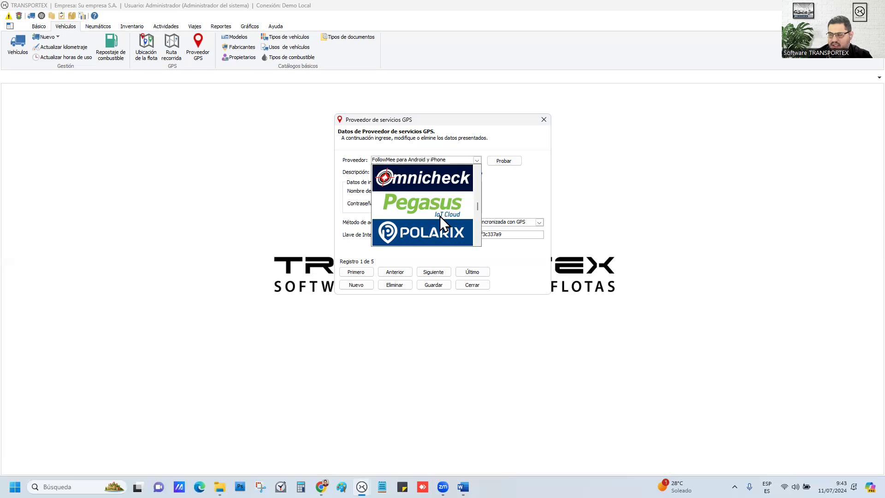
scroll(439, 215, down, 3)
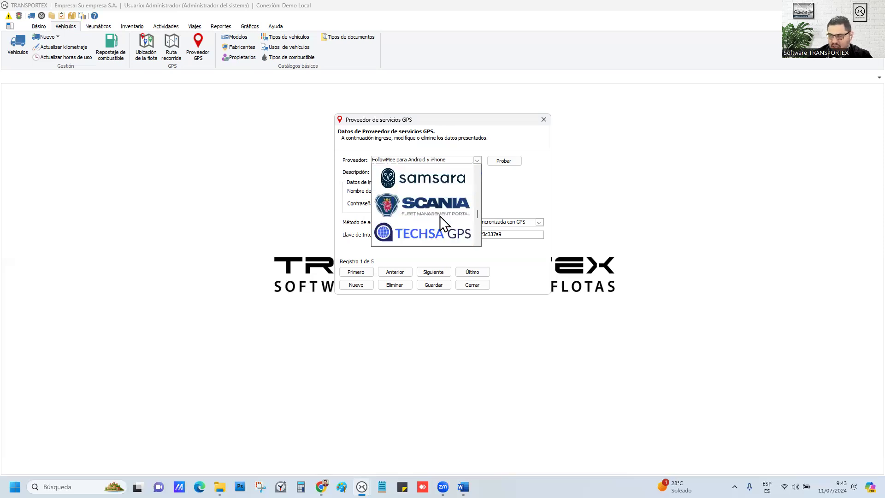
scroll(440, 215, down, 8)
scroll(439, 216, up, 6)
scroll(440, 216, up, 3)
scroll(439, 215, down, 6)
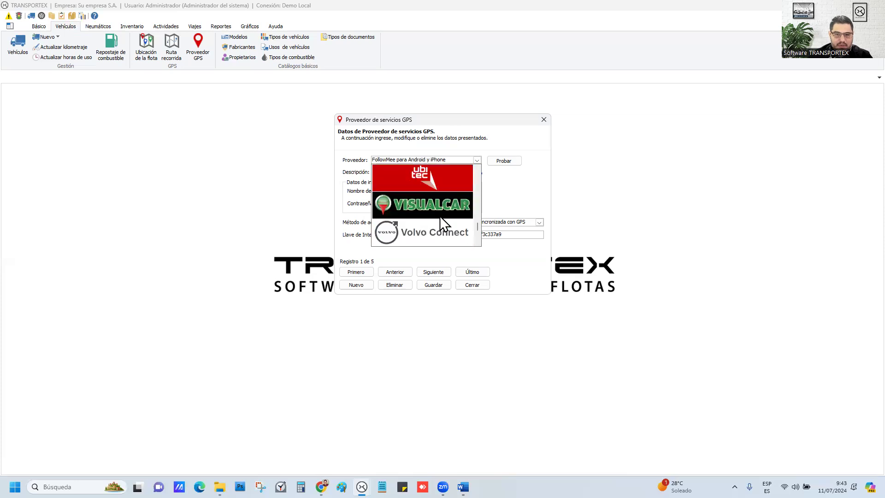
Step: Go back up the GPS provider options to MaxTracker and Michelin and close the list without choosing another provider
scroll(440, 215, up, 4)
scroll(475, 218, up, 6)
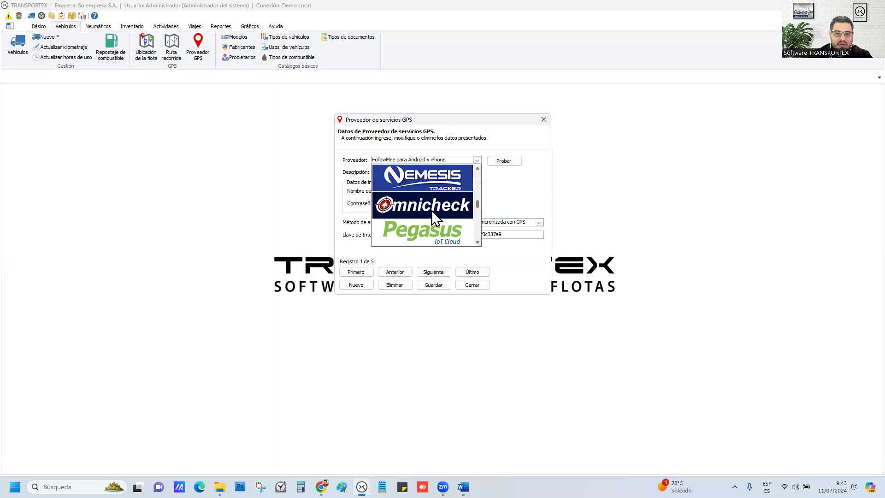
scroll(431, 214, up, 3)
scroll(479, 200, down, 1)
scroll(479, 198, up, 2)
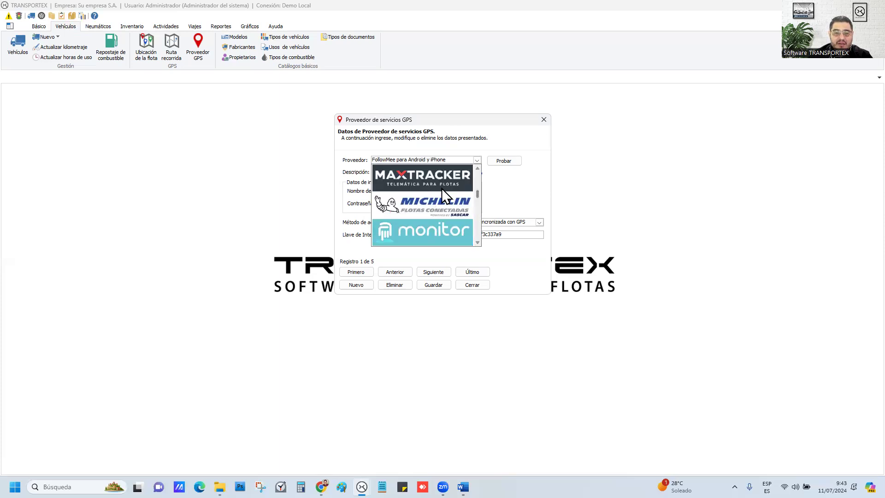
click(496, 182)
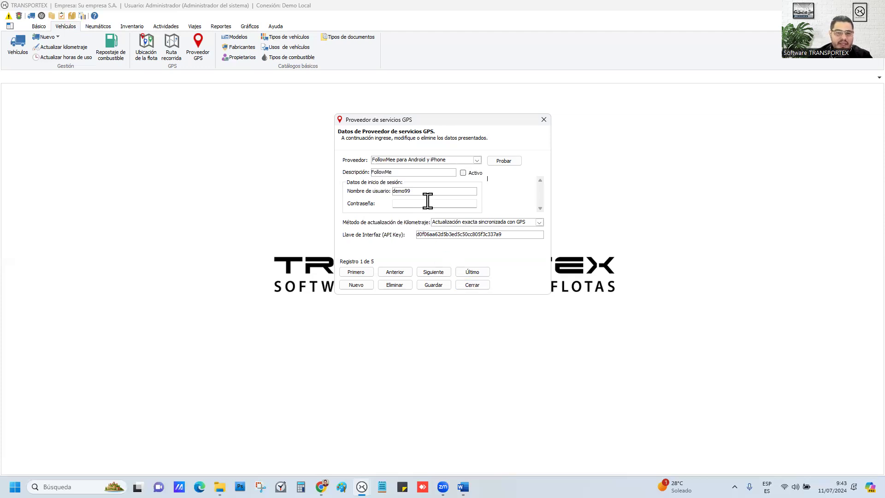
Step: Close the GPS provider form, open the vehicle list to examine it sorted by Kilometraje, and close the list
click(469, 283)
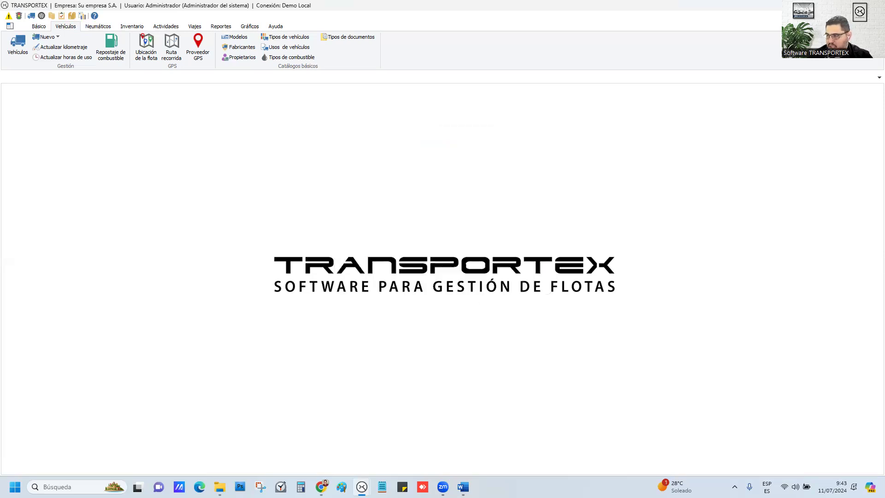
click(463, 487)
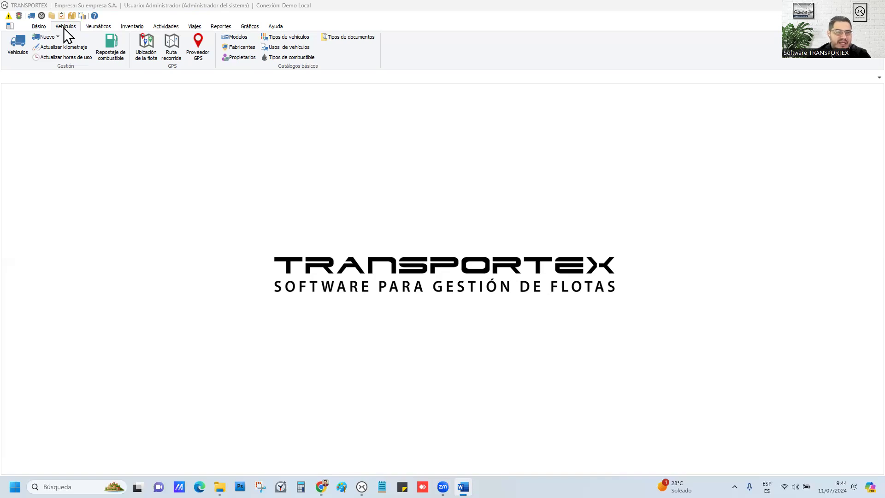
click(19, 55)
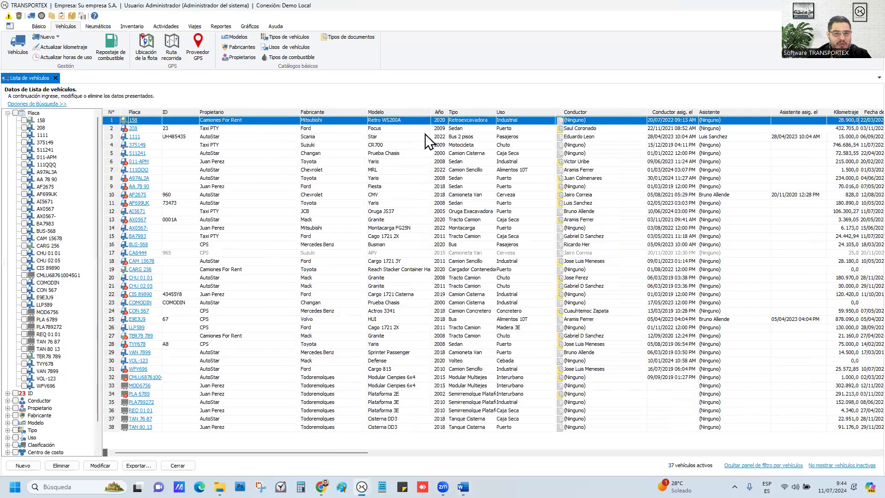
drag(360, 452, 490, 448)
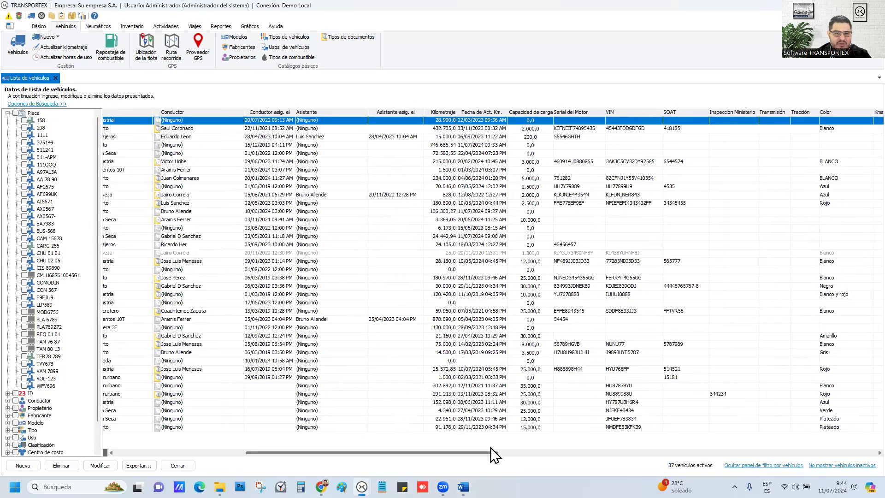
click(442, 112)
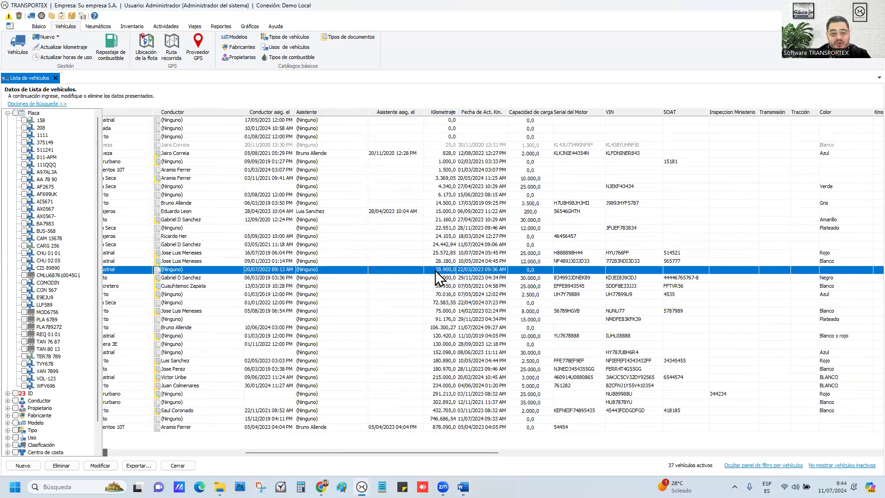
click(55, 78)
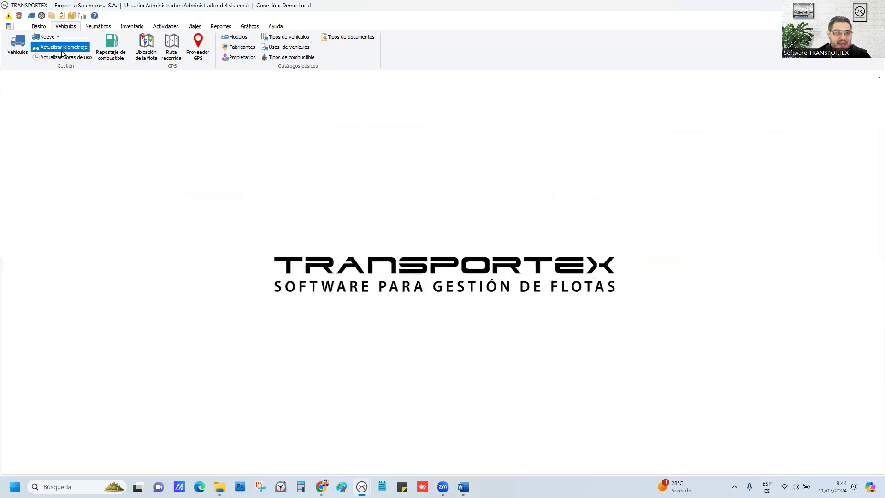
Step: Reset the mileage of vehicle AX0567 to 4.500 km with Restablecer kilometraje en and save the update
click(63, 47)
click(387, 152)
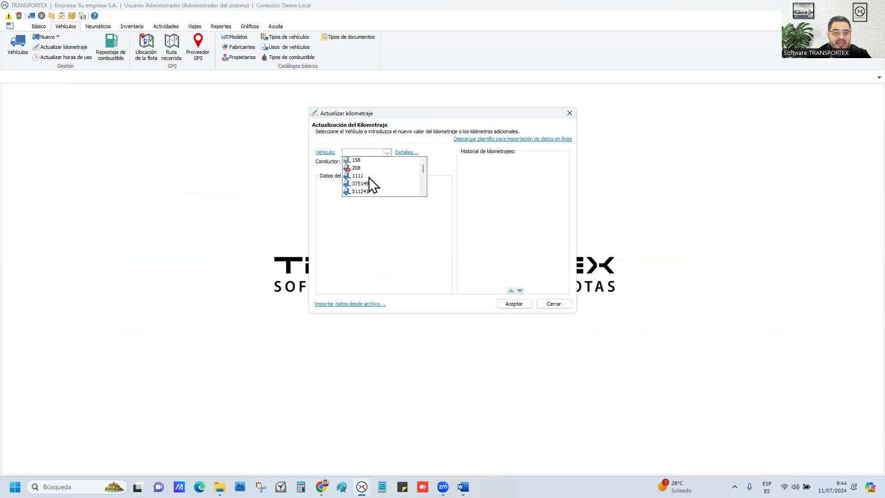
click(365, 184)
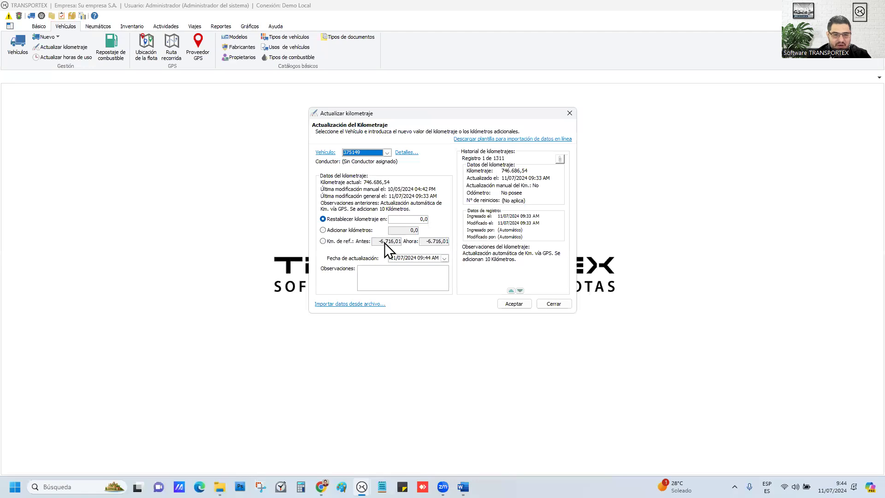
click(387, 153)
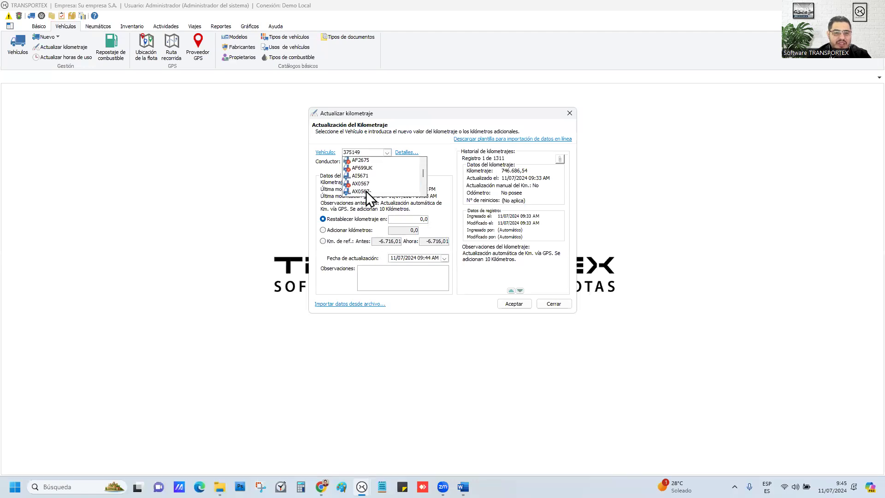
click(367, 183)
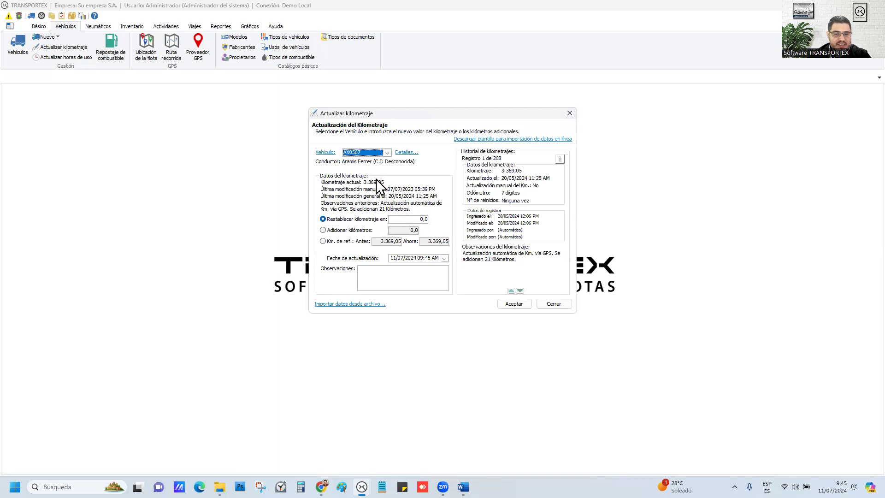
click(417, 219)
text(4.500)
click(514, 304)
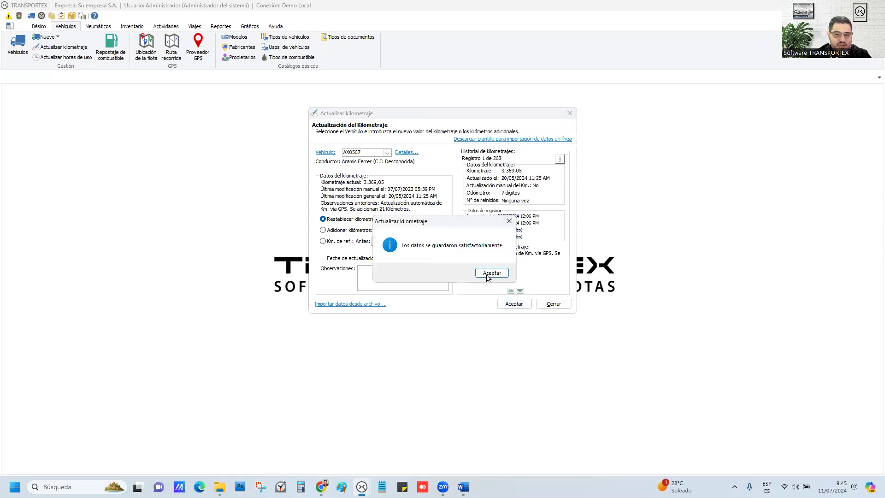
click(487, 277)
Step: Add 50 km to vehicle AX0567 with the Adicionar kilómetros option and save the update
click(323, 230)
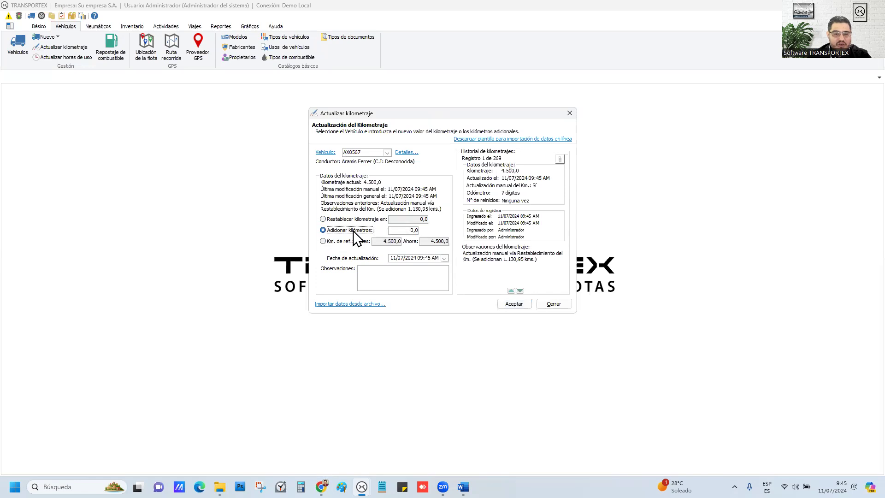
click(408, 230)
text(5)
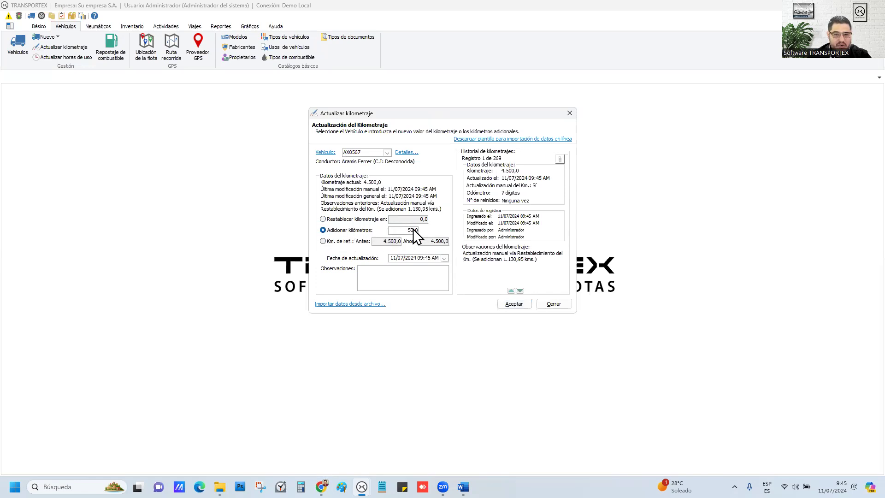
click(511, 303)
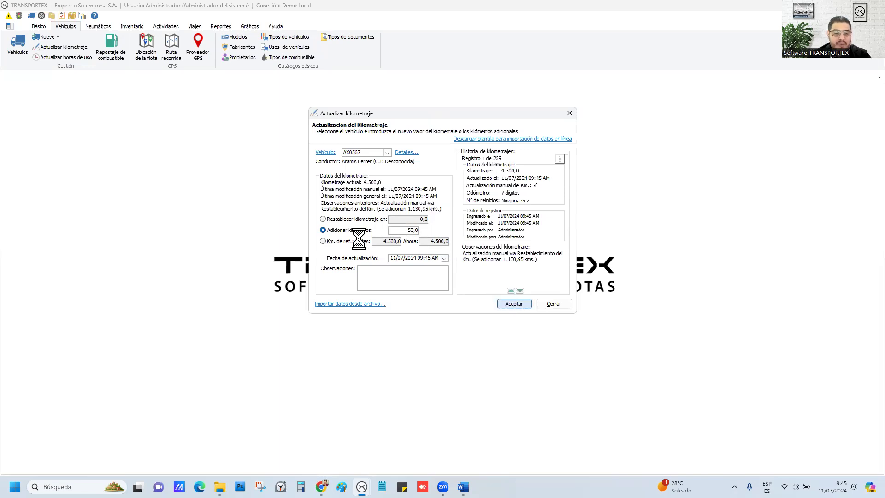
click(482, 271)
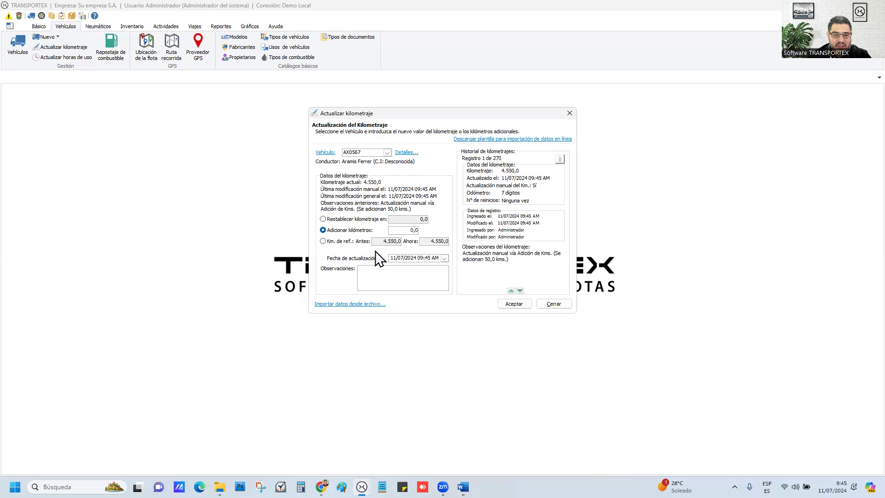
Step: Update AX0567 by reference mileage, with Antes set to 0 and Ahora set to 40, and save
click(328, 243)
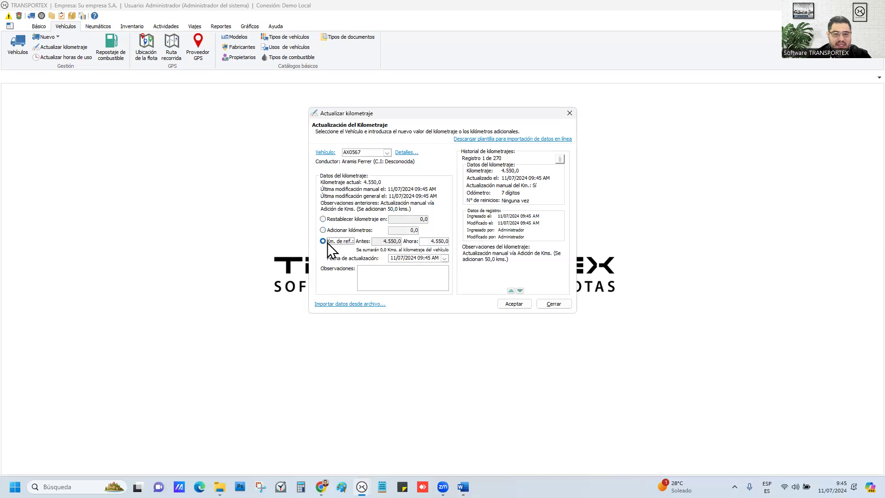
double_click(386, 242)
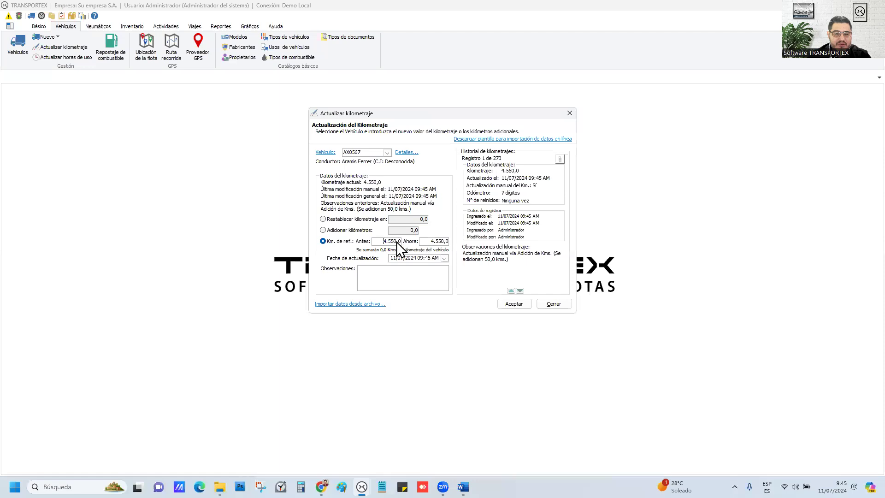
text(0)
click(434, 243)
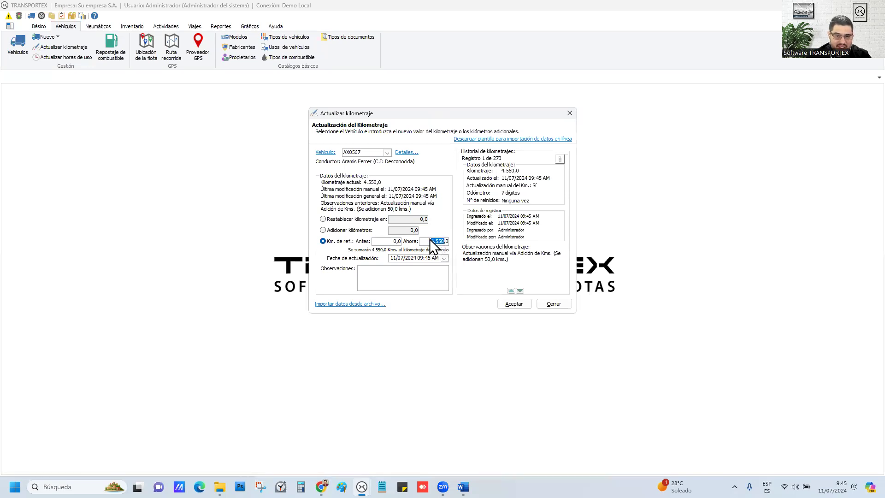
text(40)
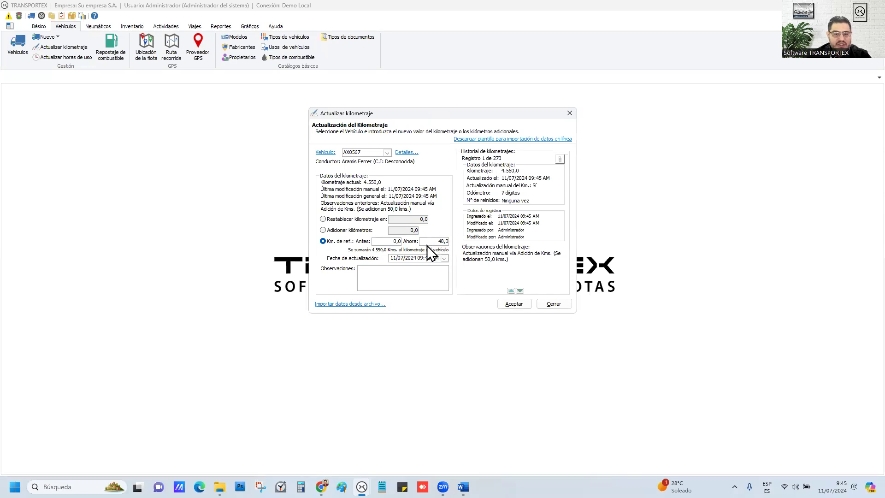
click(514, 303)
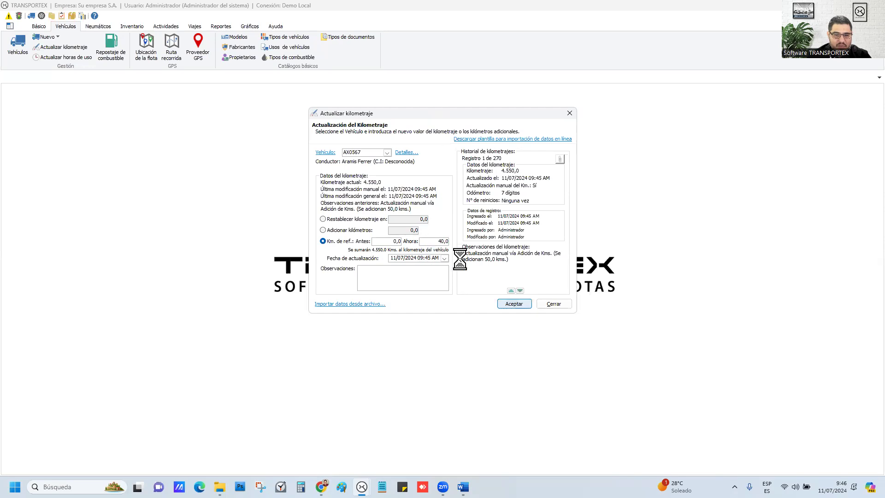
click(505, 276)
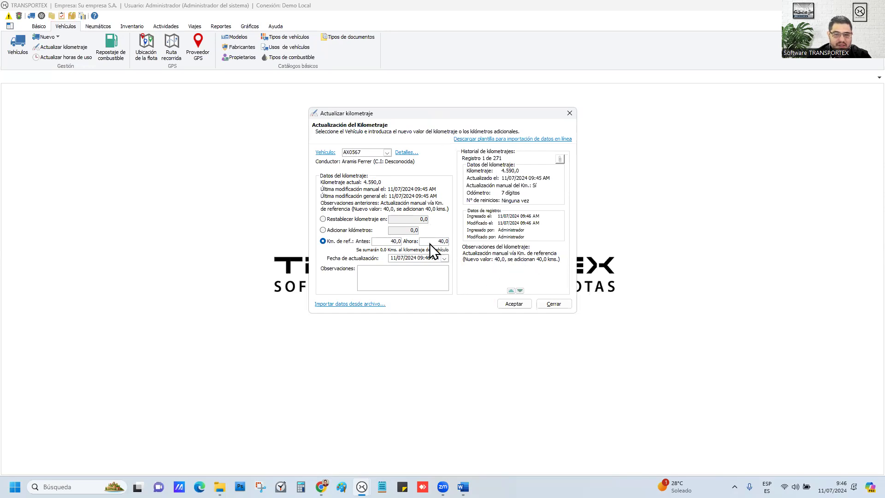
Step: Reselect vehicle AX0567, set its current reference mileage (Ahora) to 150, and save the update
click(387, 153)
click(366, 176)
click(387, 153)
click(368, 186)
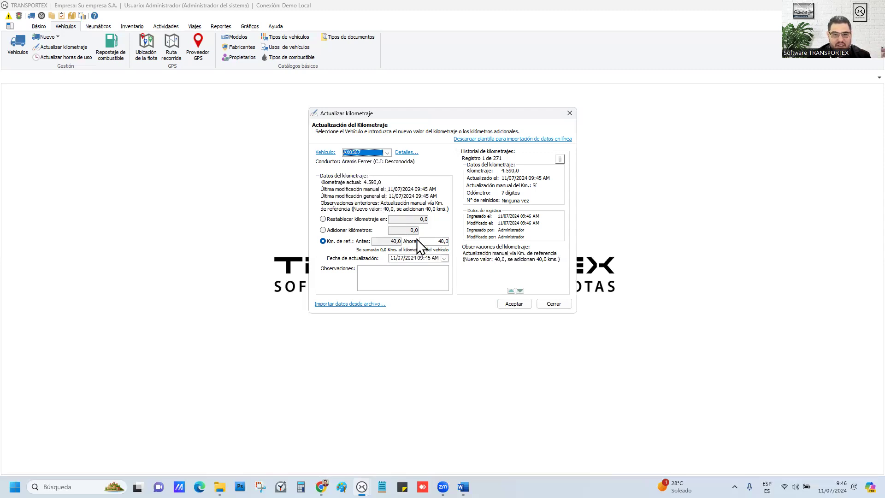
click(431, 242)
drag(438, 241, 443, 241)
text(15)
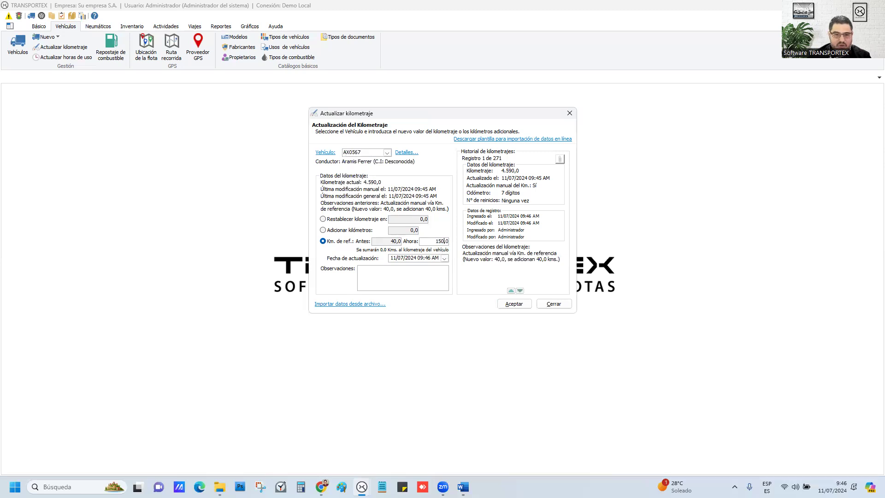
click(508, 303)
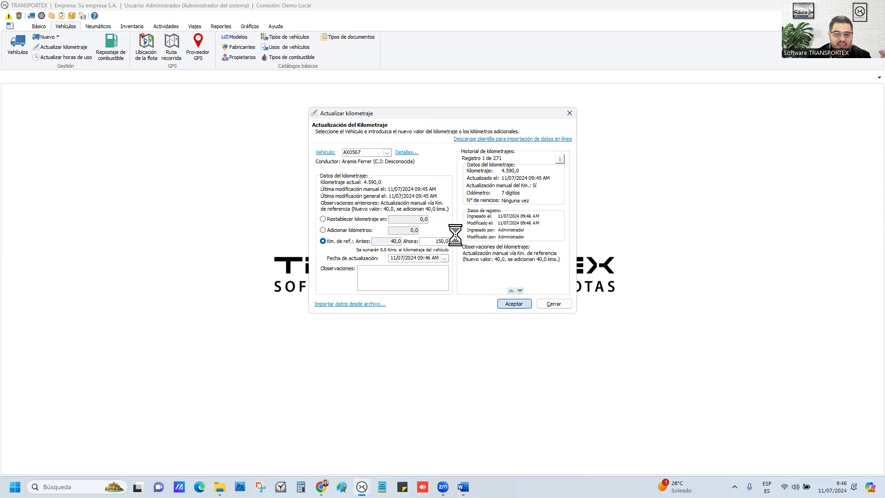
click(492, 272)
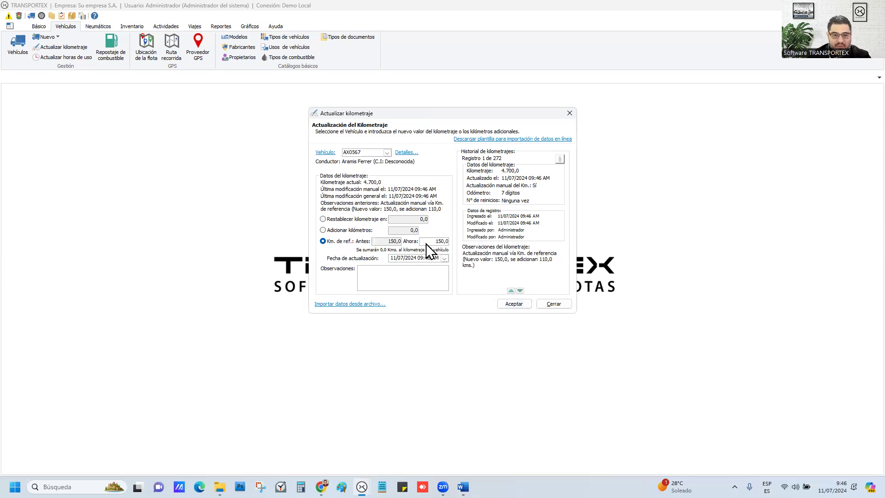
Step: Try reference mileage values of 0 for Antes and 40 for Ahora, and close the form without saving
double_click(394, 242)
text(0)
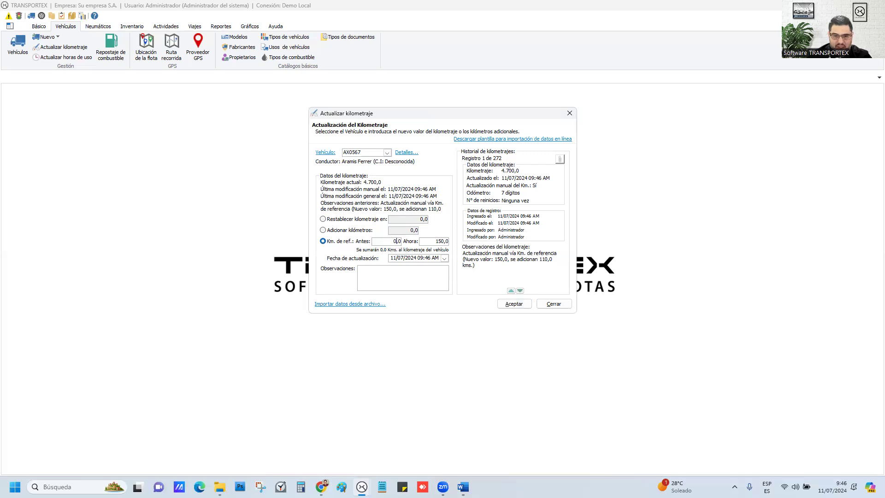
click(430, 243)
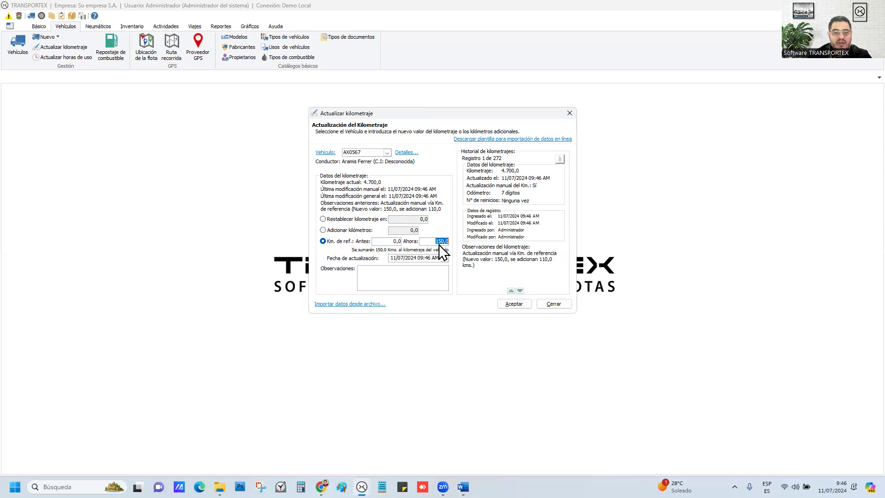
text(4)
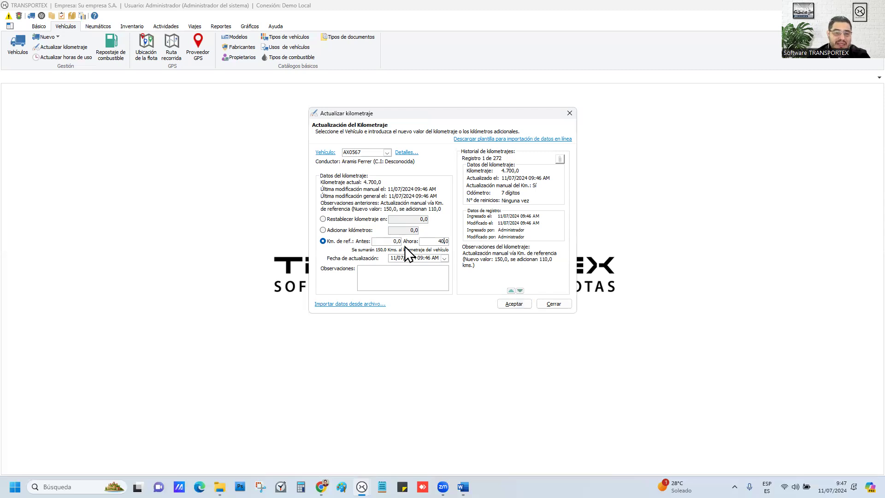
click(563, 305)
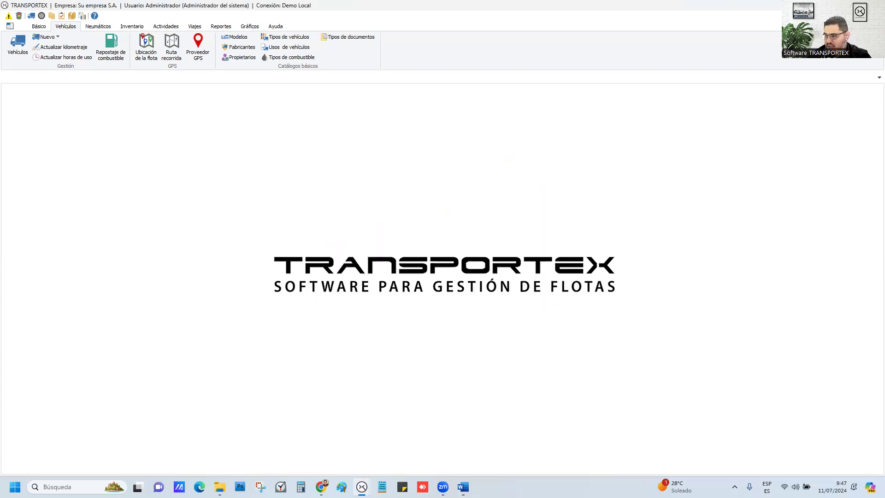
Step: Open the user list and display the permissions record of the Jefe de Taller's user account
key(alt+Tab)
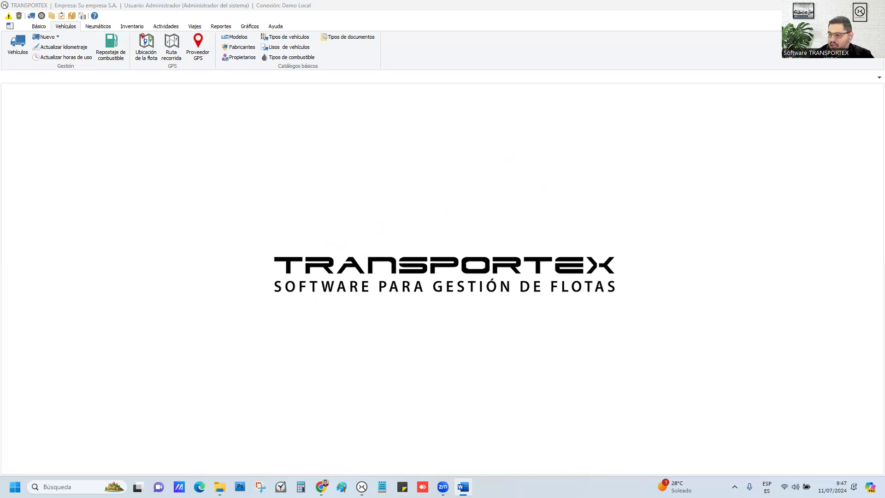
click(16, 26)
click(44, 92)
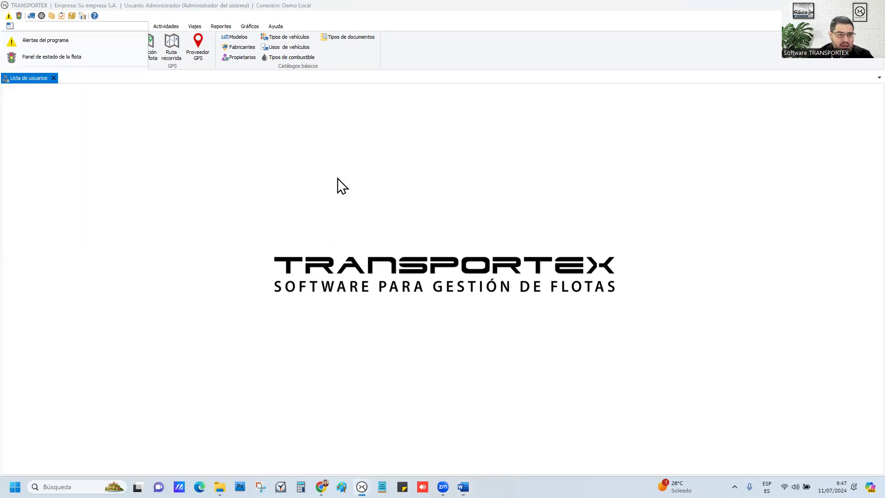
double_click(45, 155)
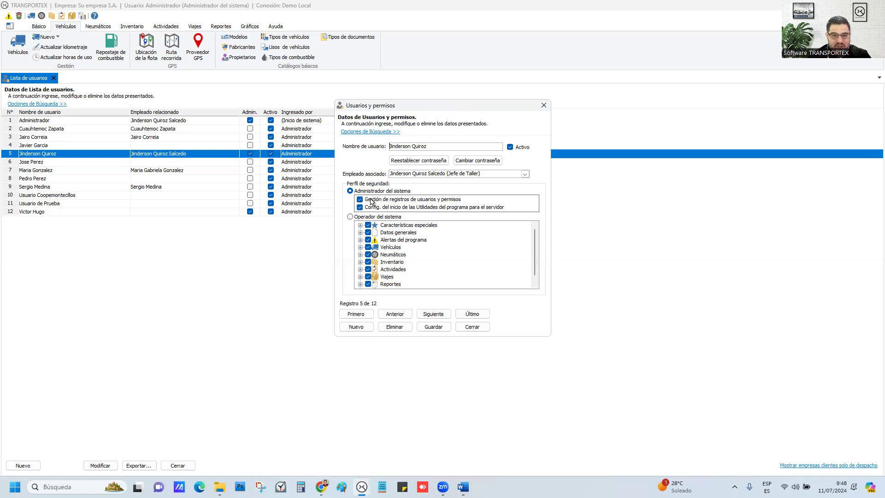
Step: Try toggling the administrator's Gestión de registros de usuarios y permisos permission off and on, and close the record without saving
click(359, 200)
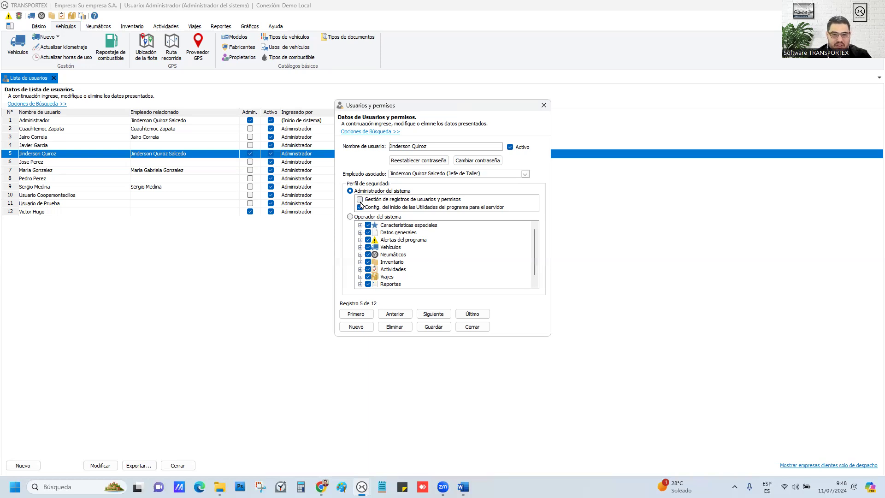
click(359, 200)
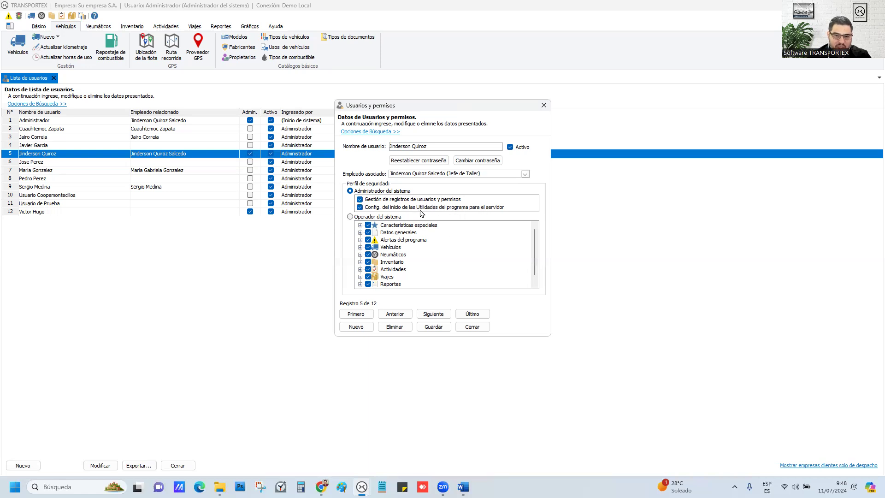
click(468, 328)
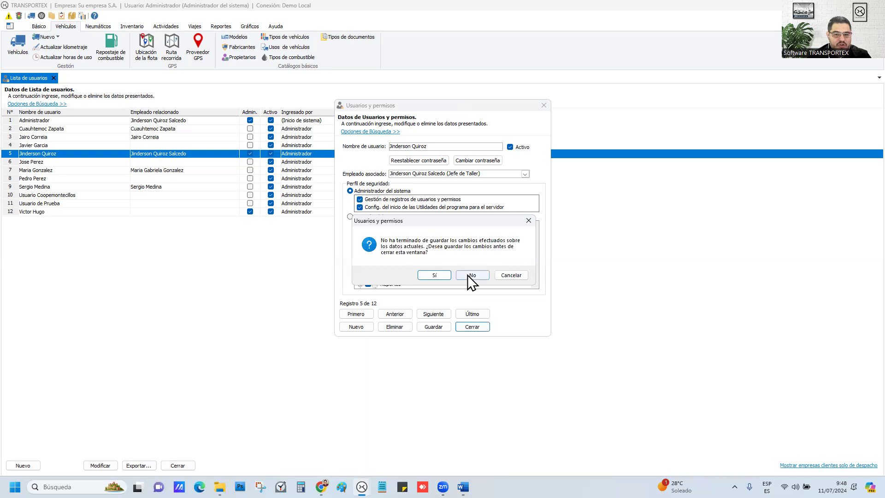
click(471, 275)
Step: Locate the Utilidades del programa para el servidor command without running it, and close the user list
click(14, 29)
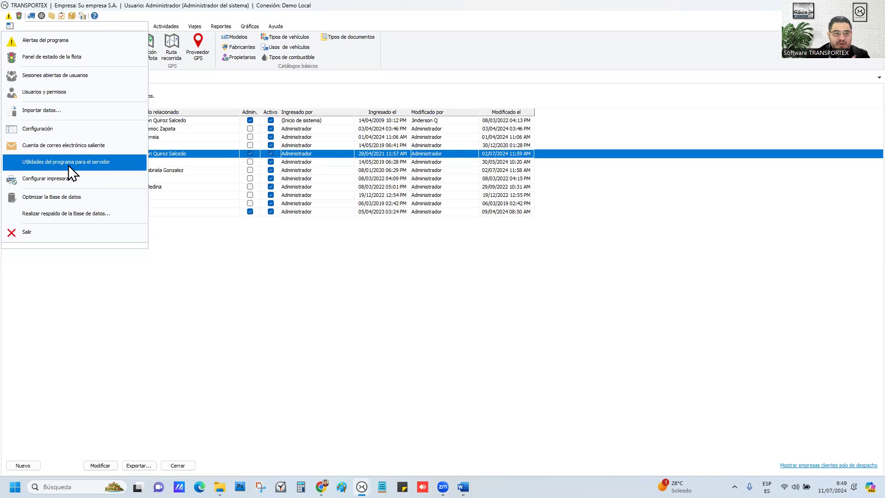
click(389, 368)
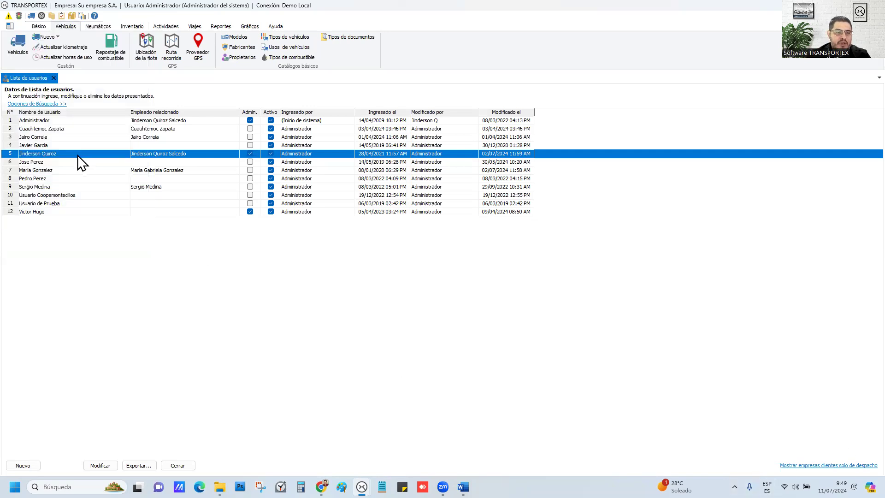
click(53, 78)
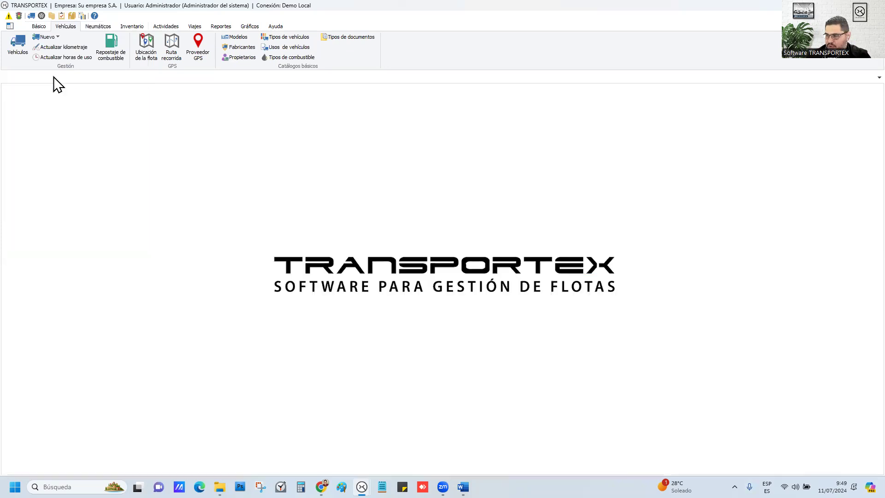
key(alt+Tab)
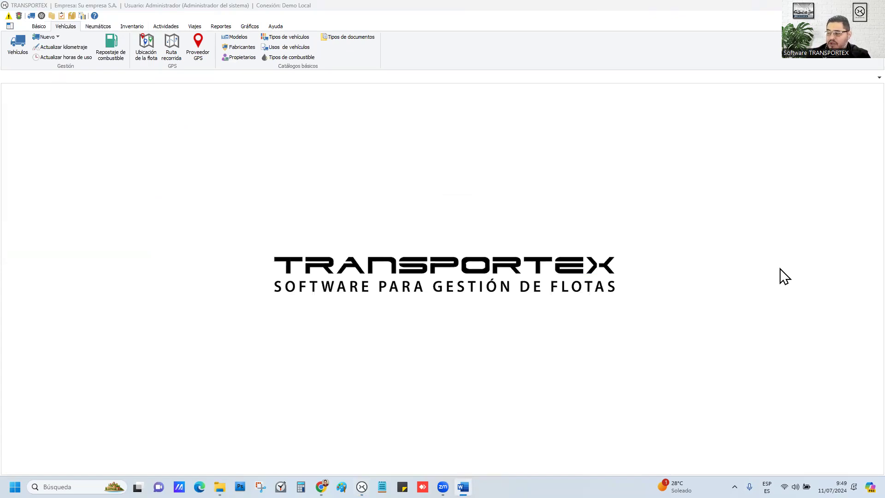
Step: Review the mileage update form for vehicle 511241 and close it without saving
click(65, 46)
click(386, 153)
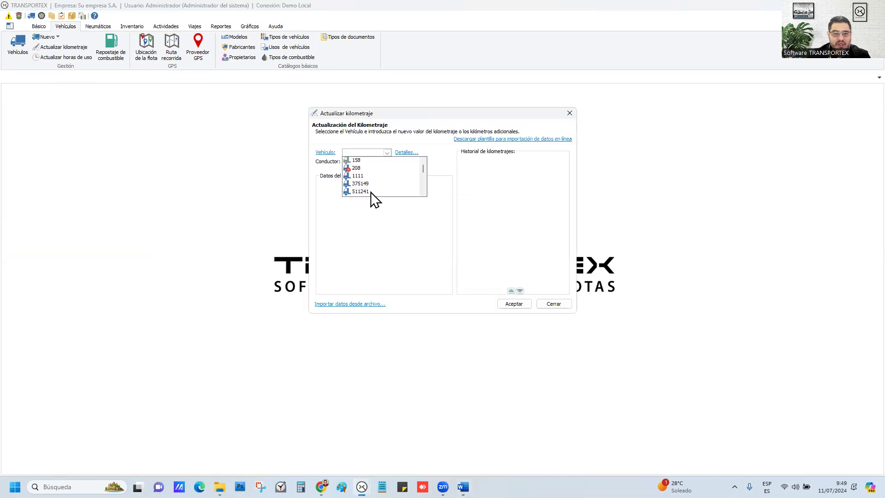
click(371, 192)
click(420, 219)
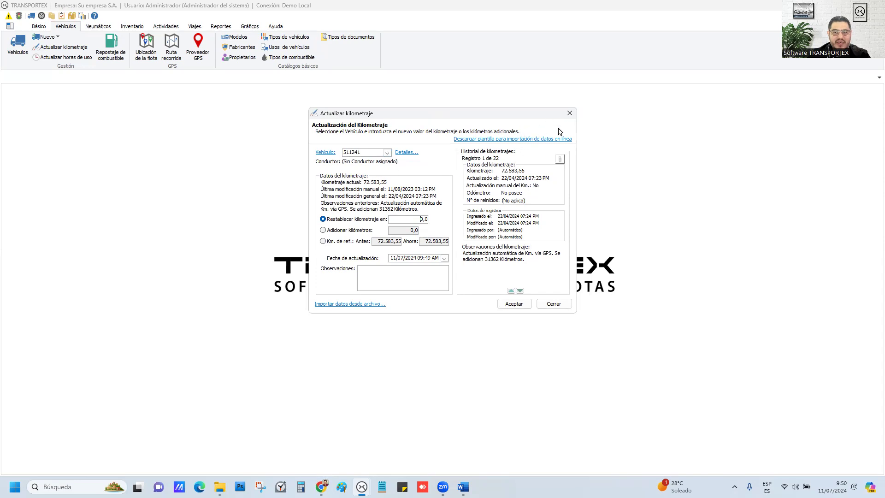
click(569, 113)
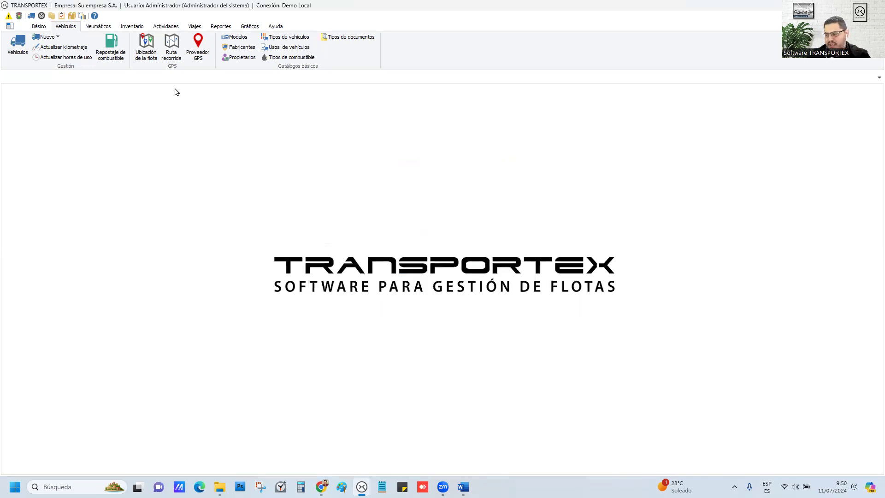
Step: Open the activities list and select fire extinguisher recharge activity 10509
key(alt+Tab)
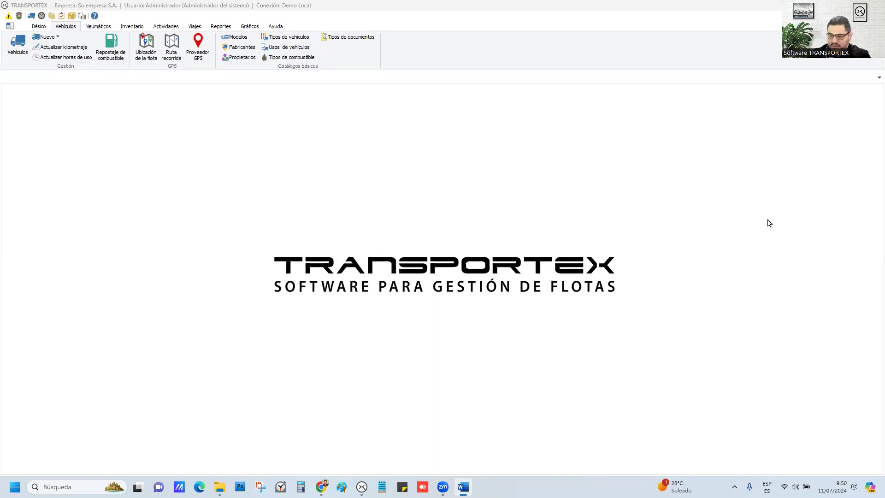
click(46, 28)
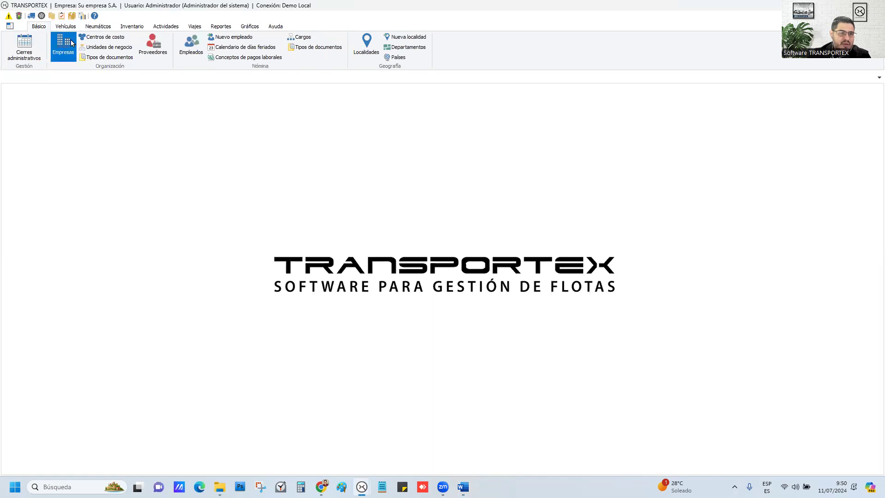
click(164, 27)
click(72, 46)
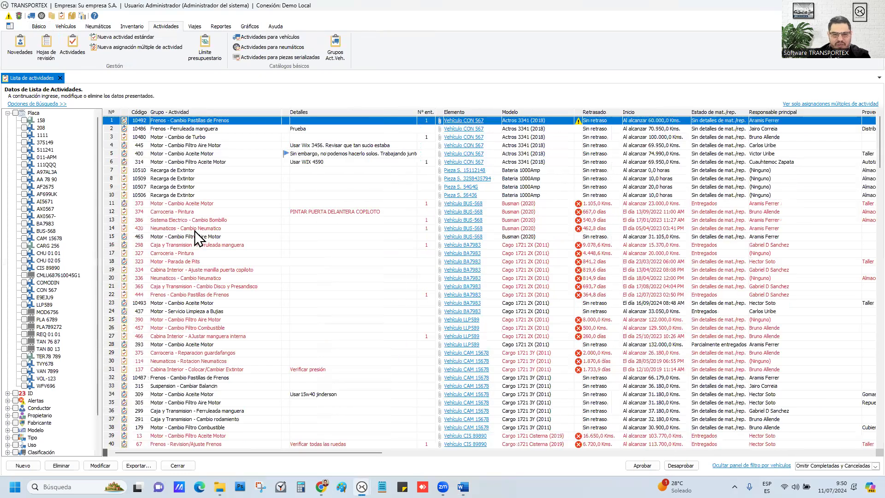
click(197, 196)
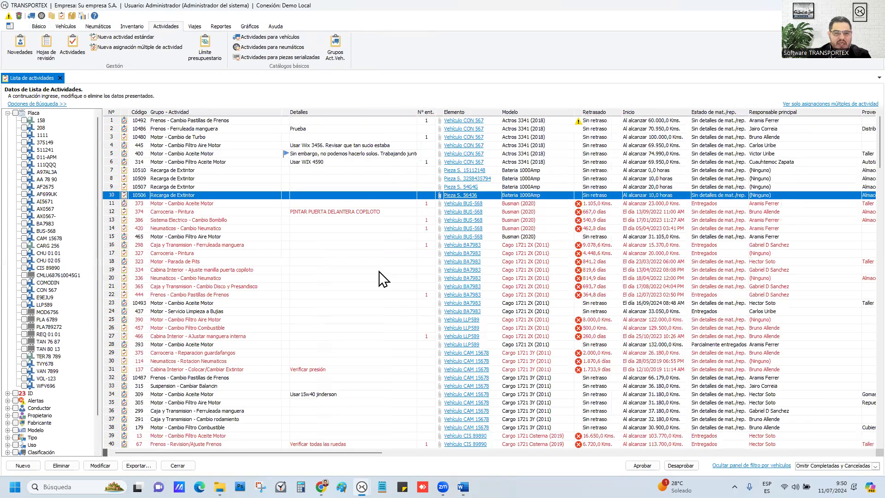
click(261, 179)
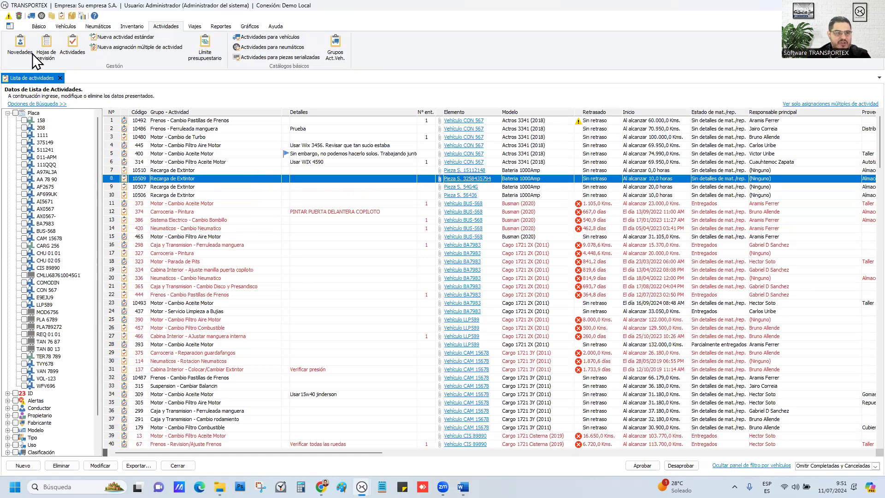
Step: Open the system configuration and display its Actividades settings
click(10, 26)
click(48, 132)
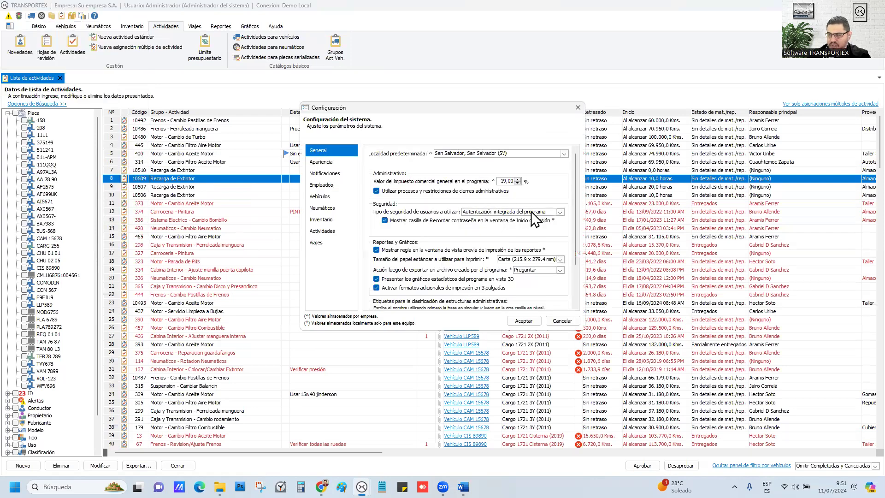
click(333, 231)
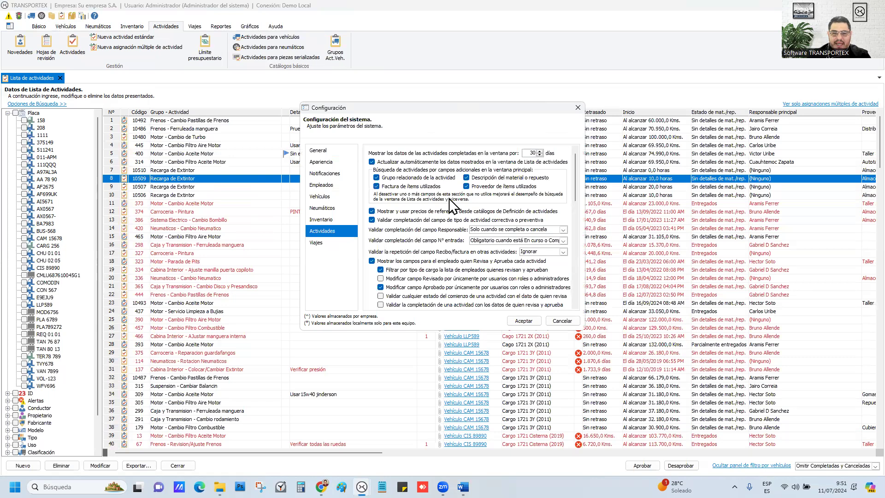
Step: Try toggling the automatic update of data shown in the Lista de actividades, and cancel the configuration
click(455, 164)
click(455, 163)
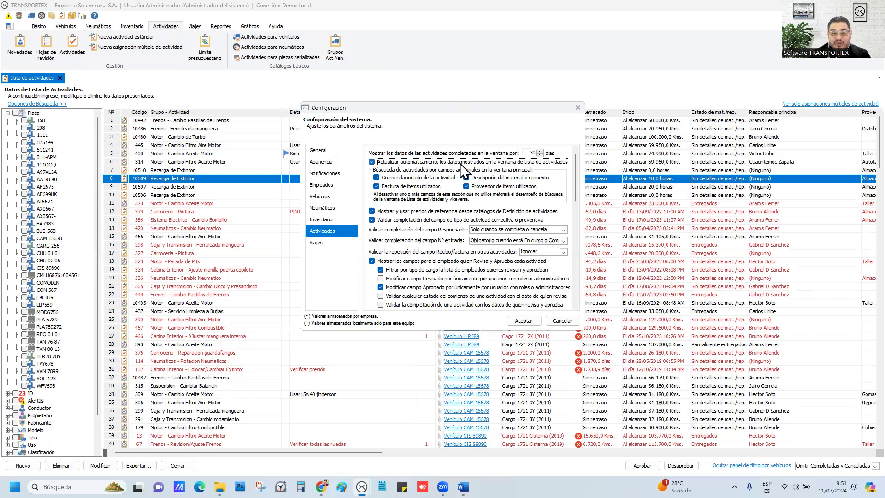
click(460, 163)
click(460, 163)
click(460, 163)
click(460, 162)
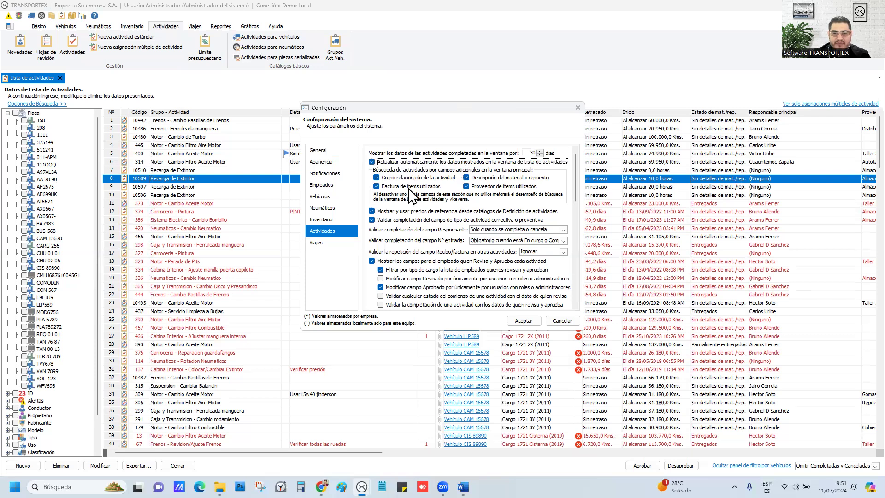
click(559, 321)
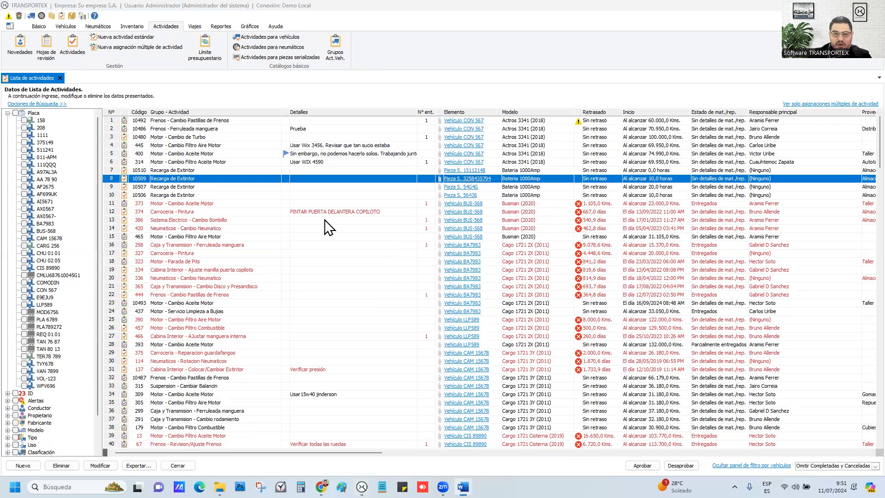
Step: Open the vehicle models list and display the axle configuration of the 2009 Ford Focus
click(71, 26)
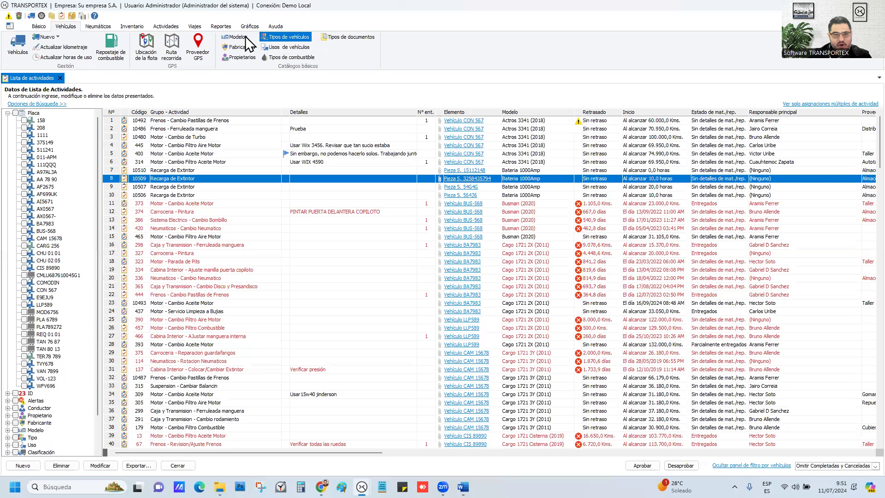
double_click(271, 211)
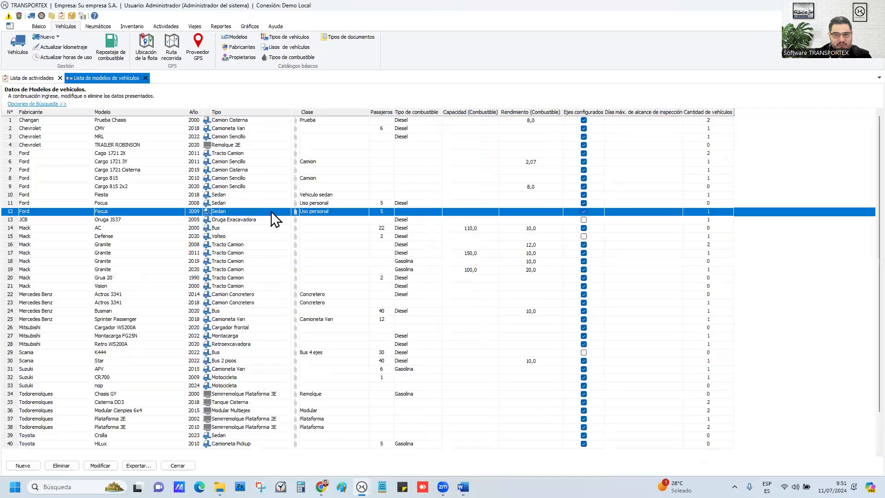
click(533, 328)
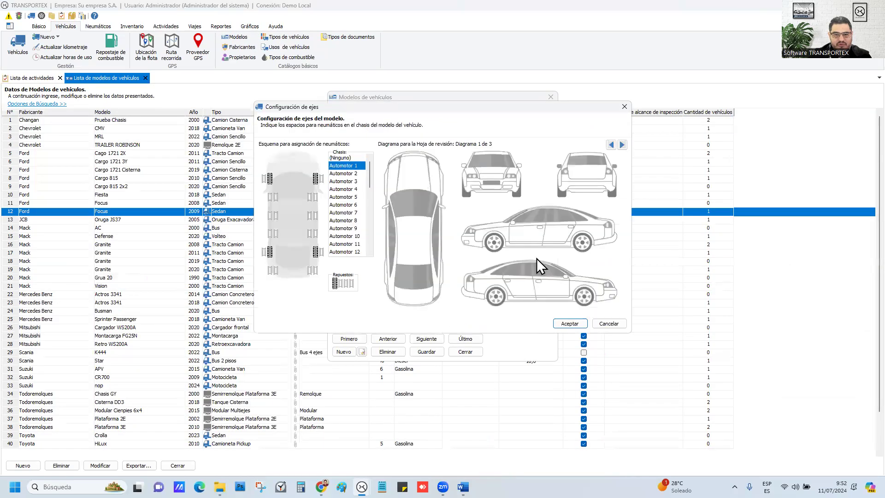
Step: Preview the inspection sheet diagrams of the Automotor chassis types, from Automotor 2 through Automotor 33
click(347, 175)
click(347, 182)
click(347, 189)
click(348, 197)
click(350, 205)
click(351, 213)
click(353, 226)
scroll(353, 227, down, 1)
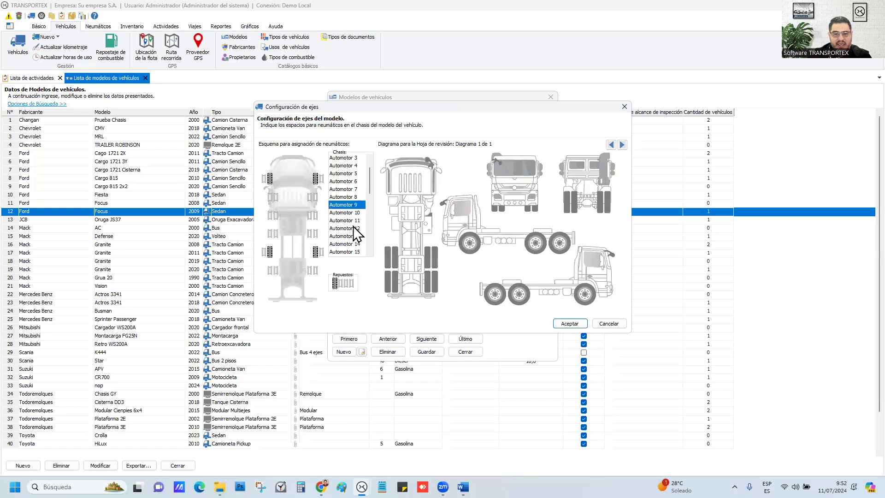
click(349, 213)
scroll(347, 230, down, 2)
click(347, 221)
click(347, 198)
click(349, 222)
scroll(350, 224, down, 2)
click(349, 223)
click(349, 196)
scroll(345, 234, down, 2)
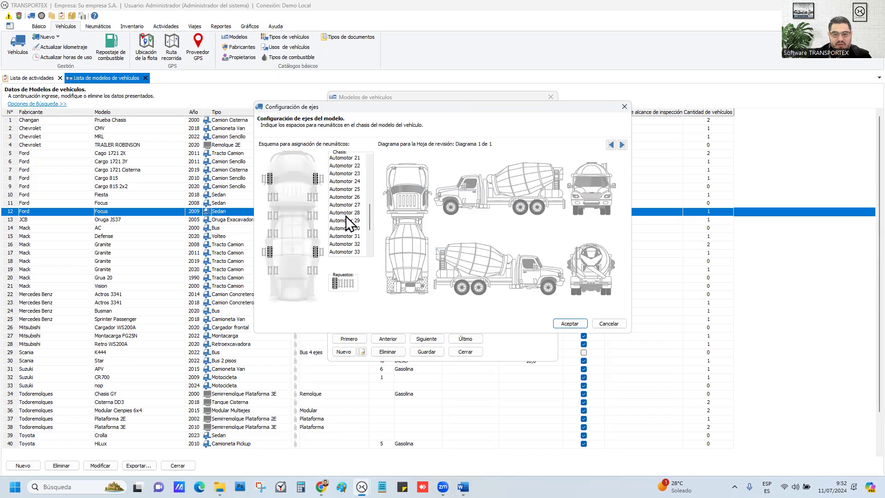
click(345, 214)
click(345, 227)
scroll(345, 226, down, 1)
click(345, 228)
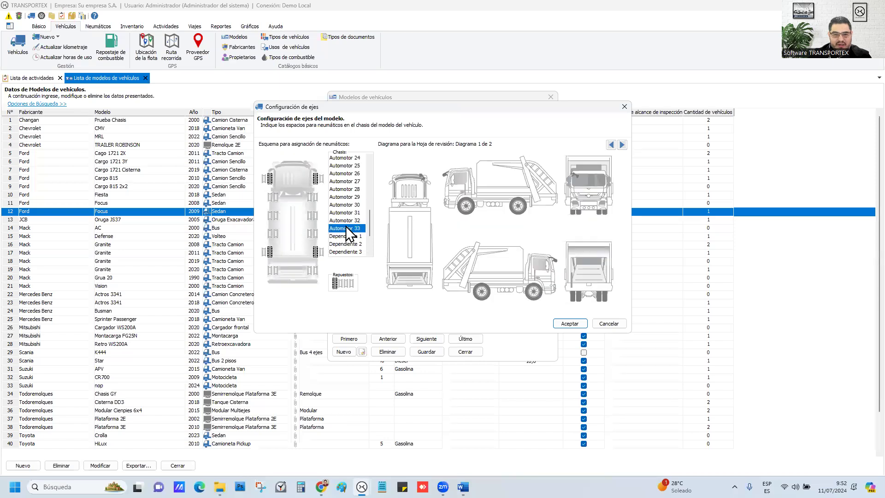
Step: Preview the diagrams of the Dependiente chassis types, then cancel the axle configuration and close the model record
click(345, 225)
scroll(345, 226, down, 1)
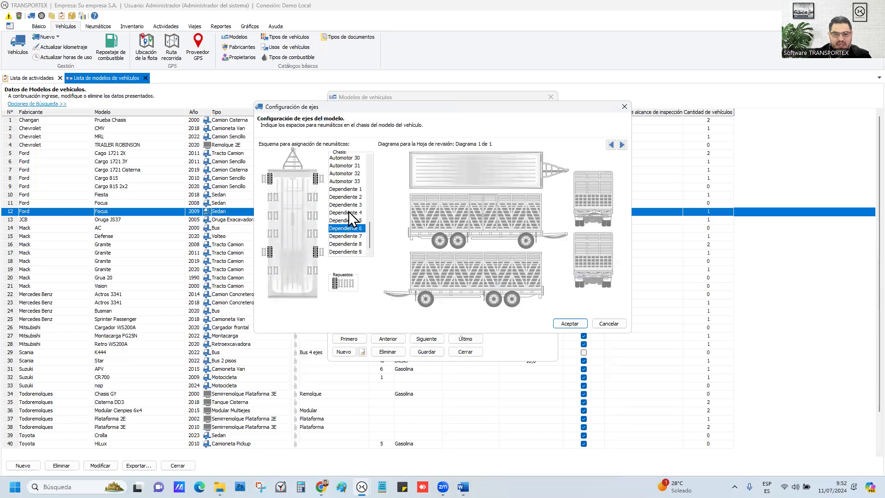
click(347, 220)
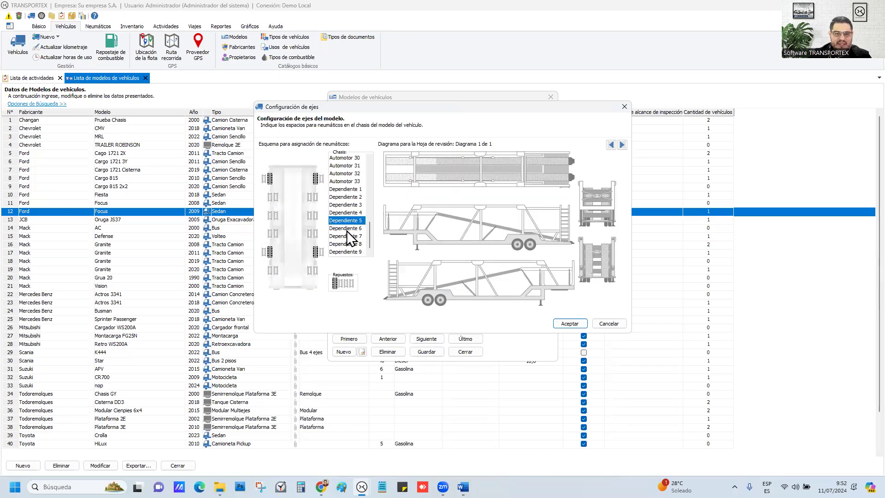
click(347, 231)
click(348, 243)
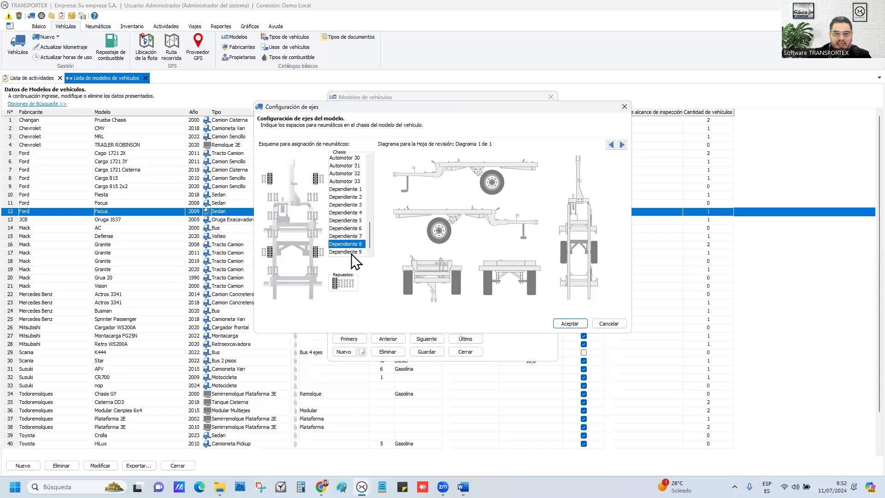
click(350, 252)
click(349, 243)
click(350, 237)
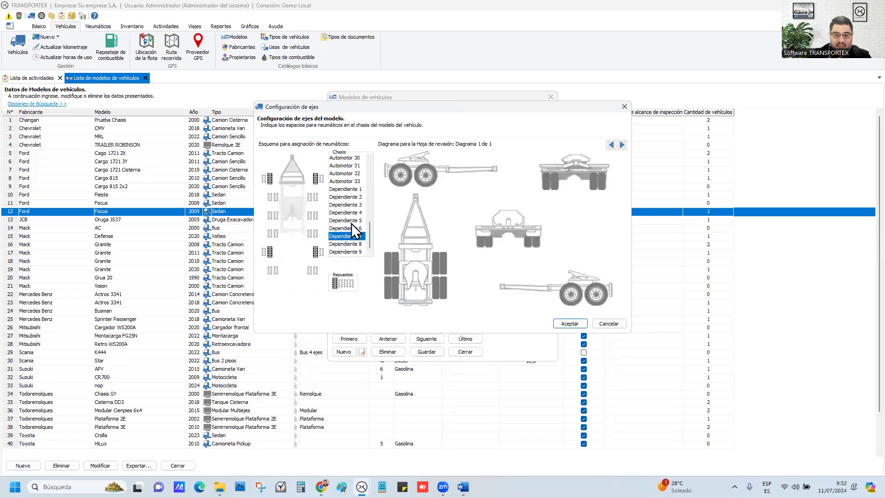
click(353, 228)
click(355, 204)
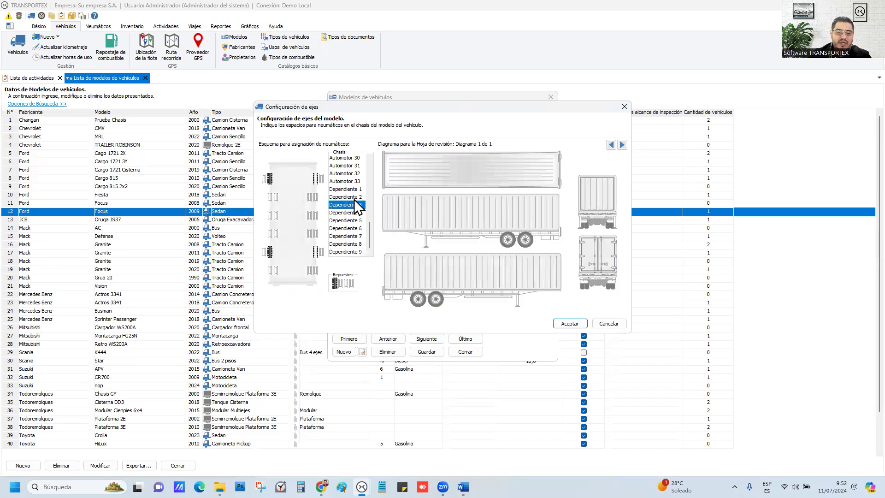
click(614, 325)
click(464, 352)
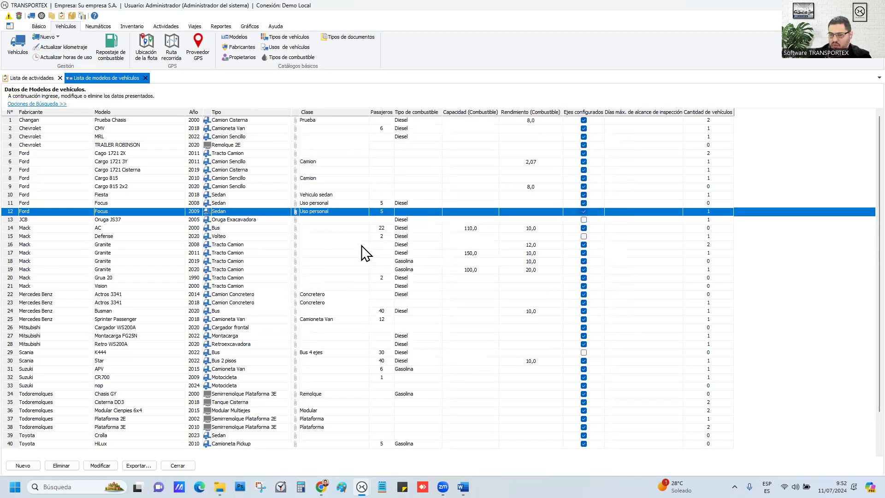
Step: Reopen the 2009 Ford Focus axle configuration and browse the alternative inspection sheet diagrams for Automotor 1
double_click(324, 213)
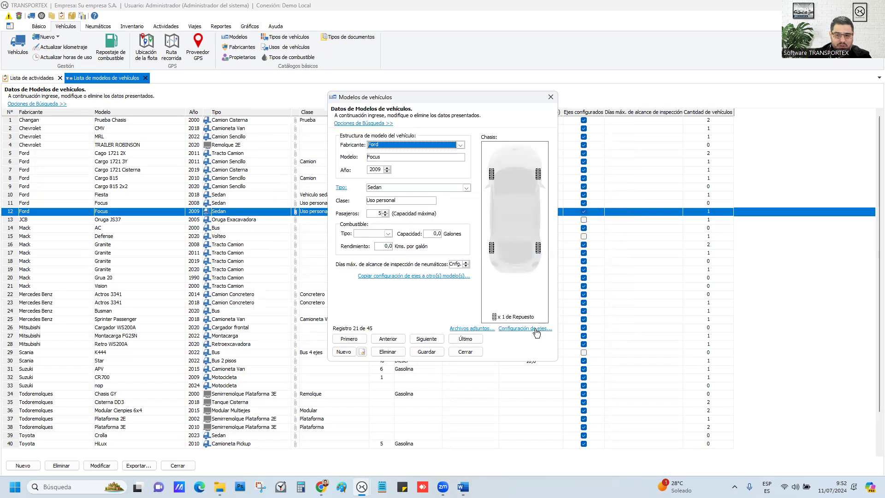
click(535, 329)
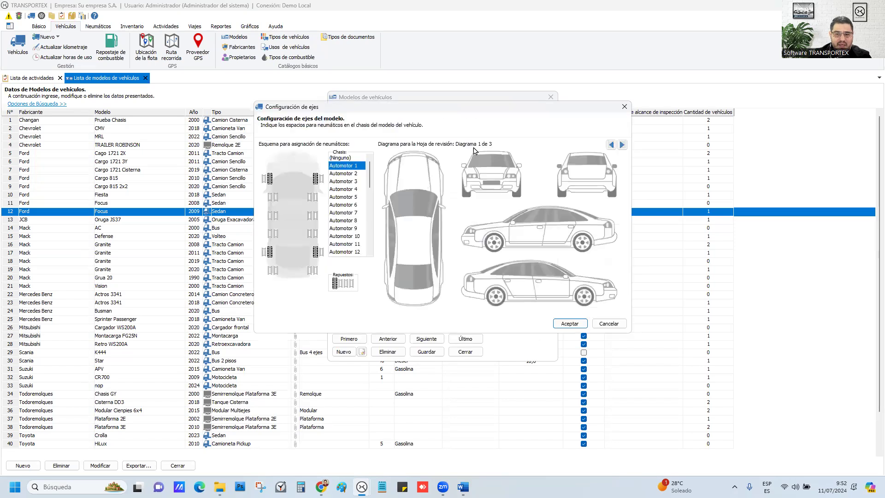
double_click(622, 144)
click(612, 145)
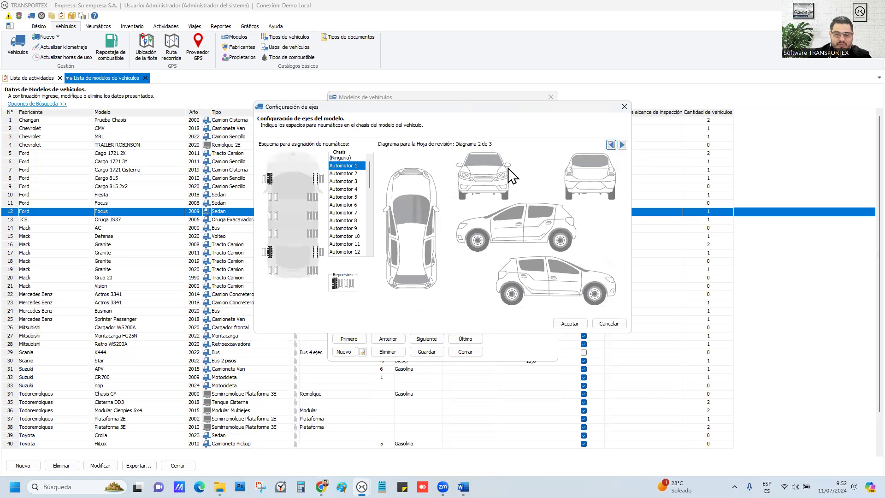
Step: Browse the alternative inspection sheet diagrams for the Automotor 1 and Automotor 2 chassis types
click(621, 145)
click(612, 145)
click(611, 145)
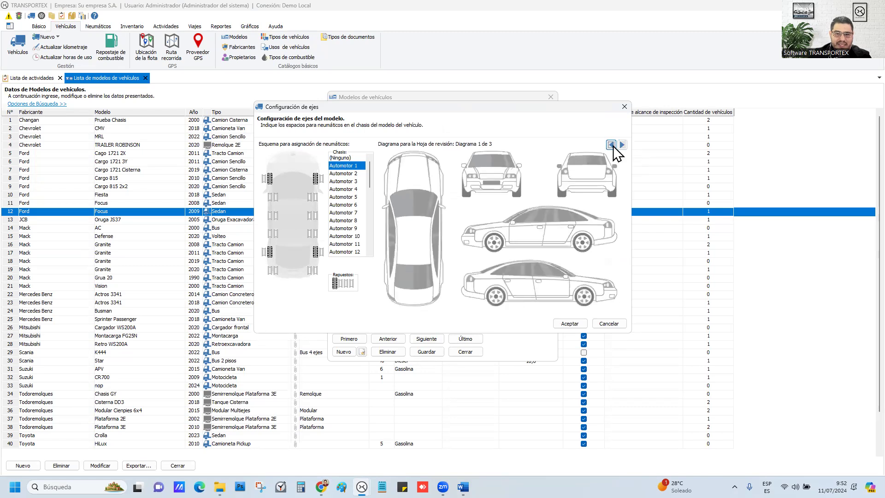
click(337, 174)
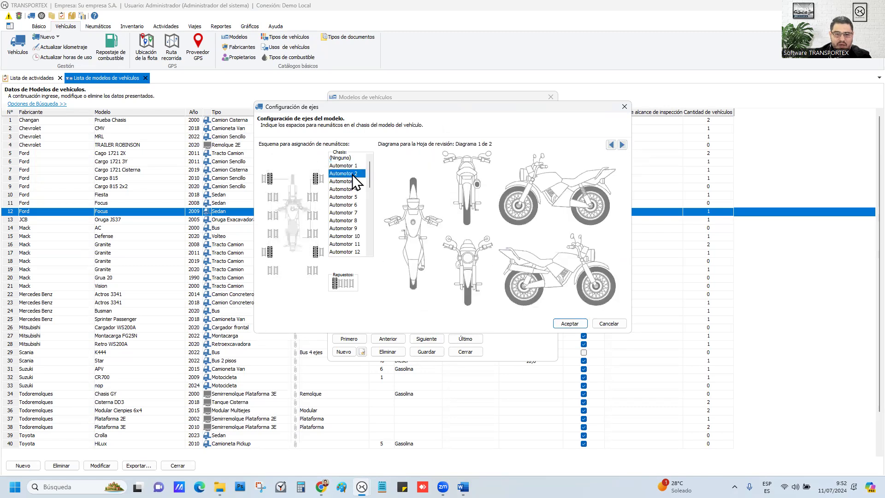
click(622, 145)
click(610, 144)
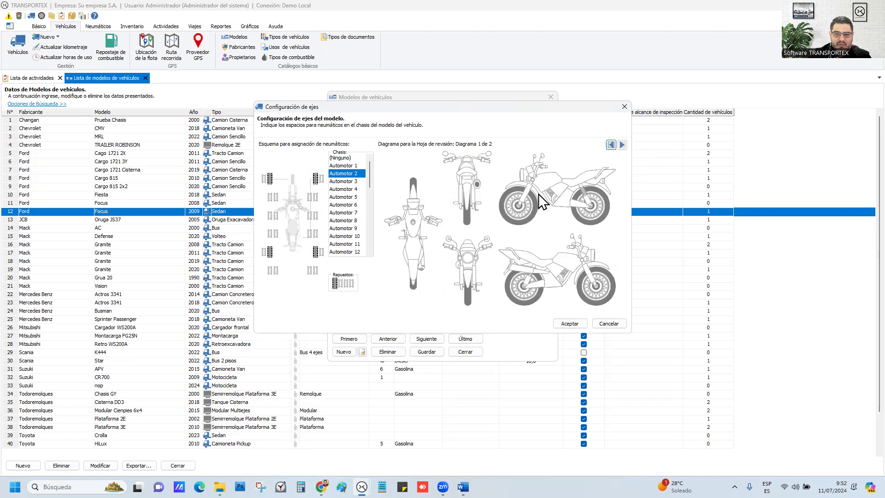
click(622, 145)
Step: Preview the Automotor 3 inspection sheet diagram, then return to Automotor 1 and browse its alternative diagrams
click(344, 181)
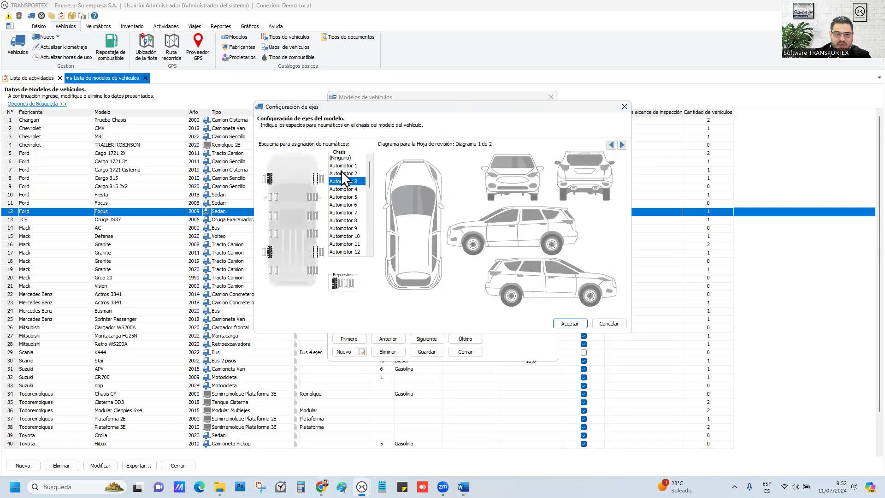
mouse_move(369, 179)
mouse_down()
mouse_move(369, 215)
mouse_move(369, 170)
mouse_up()
click(342, 165)
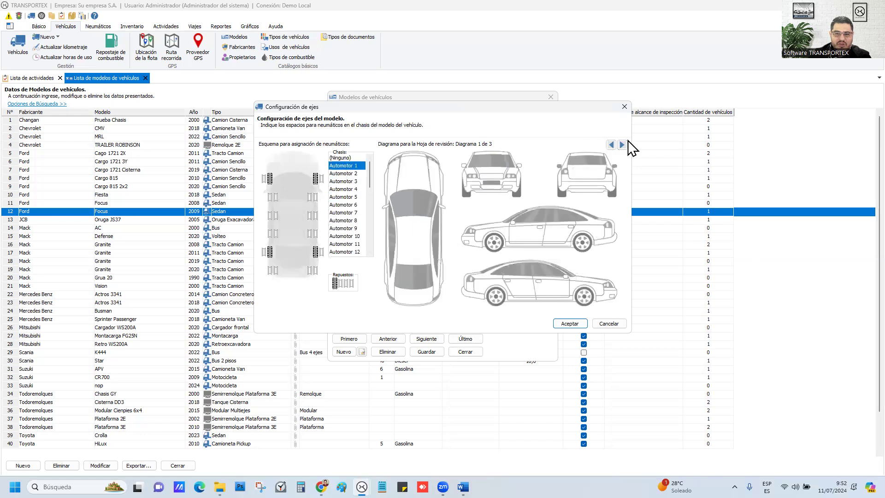
click(622, 144)
click(613, 145)
Step: Cancel the axle configuration, then close the model record and the vehicle models and activities lists
click(597, 323)
click(476, 353)
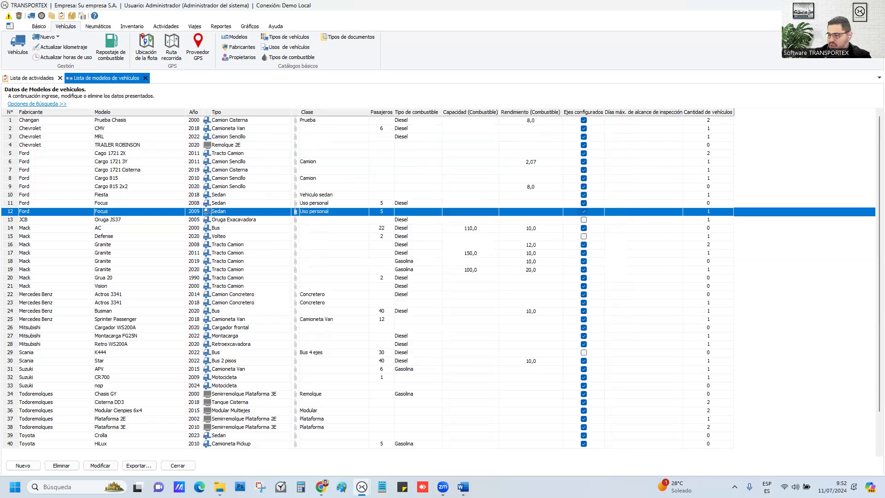
key(alt+Tab)
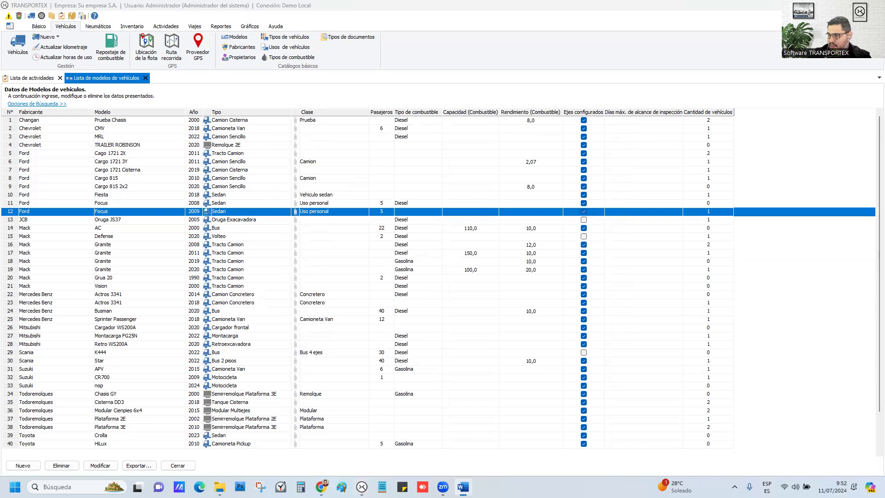
click(145, 78)
click(60, 78)
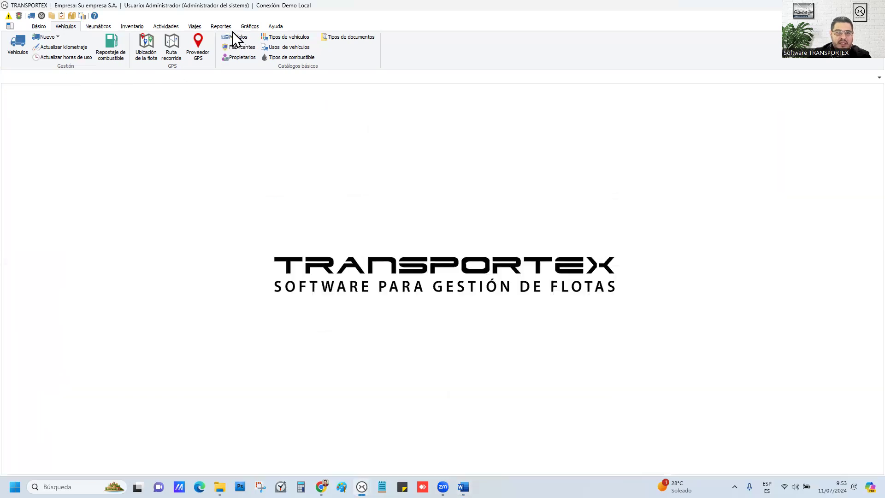
Step: Generate the "Gastos detallados de la empresa" report for 01/07/2023 to 11/07/2024 and skim its expense entries
click(227, 27)
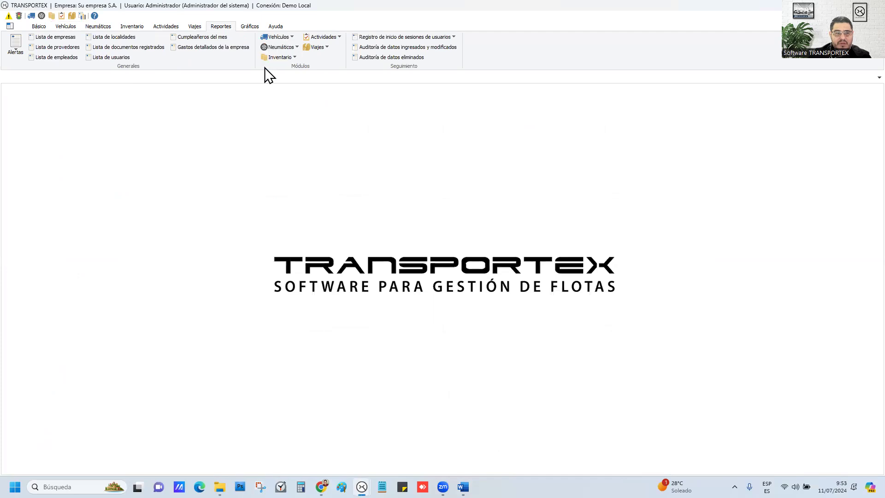
click(205, 48)
click(421, 168)
key(Return)
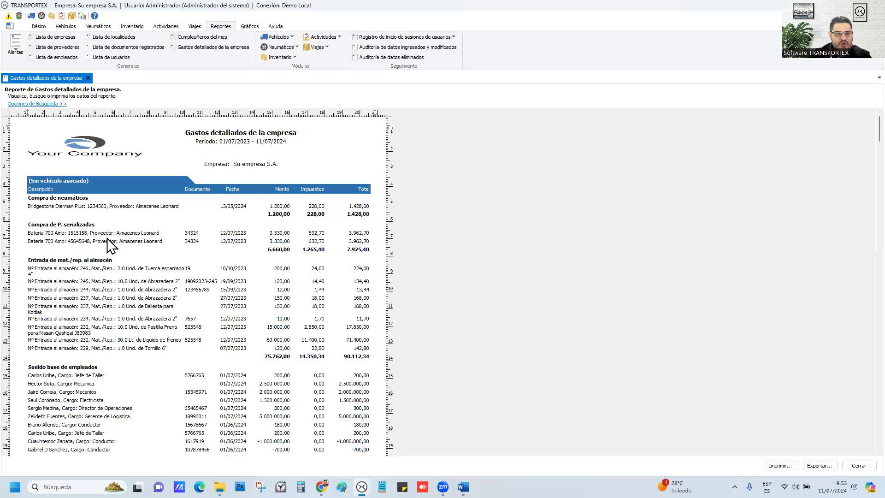
scroll(85, 253, down, 3)
scroll(118, 256, down, 7)
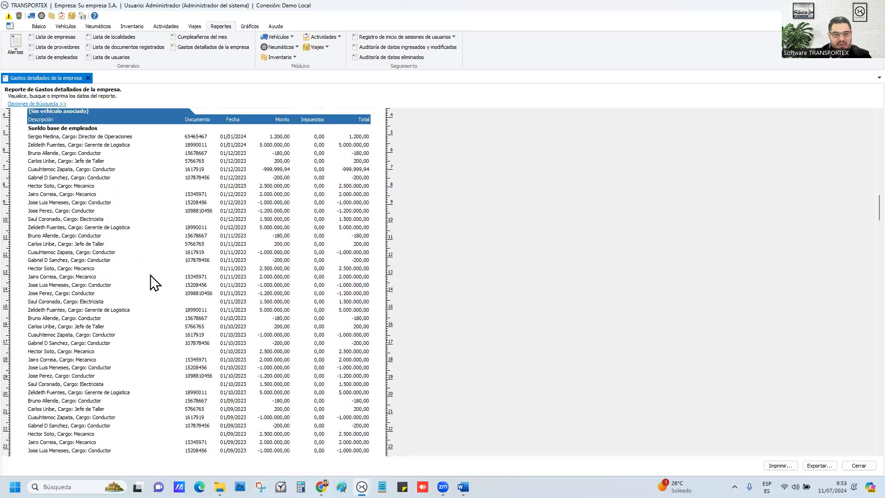
scroll(153, 280, up, 10)
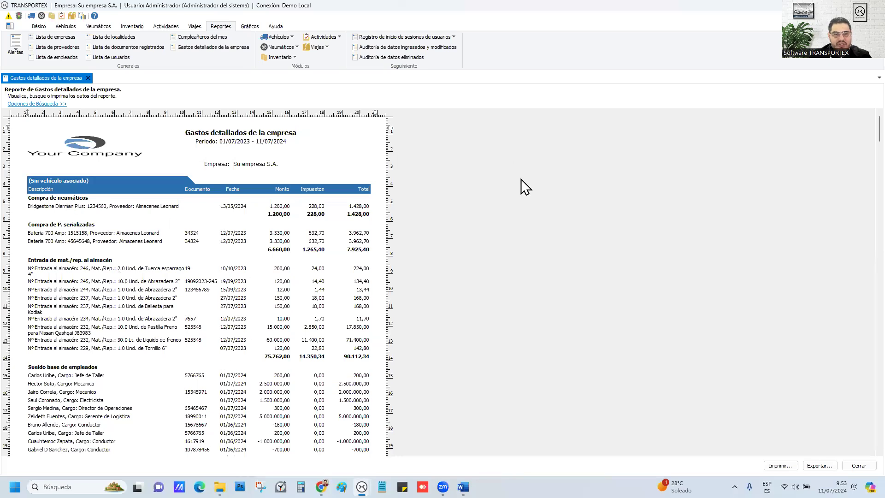
Step: Generate the "Egresos detallados por vehículo" report for 01/07/2023 to 11/07/2024
click(277, 37)
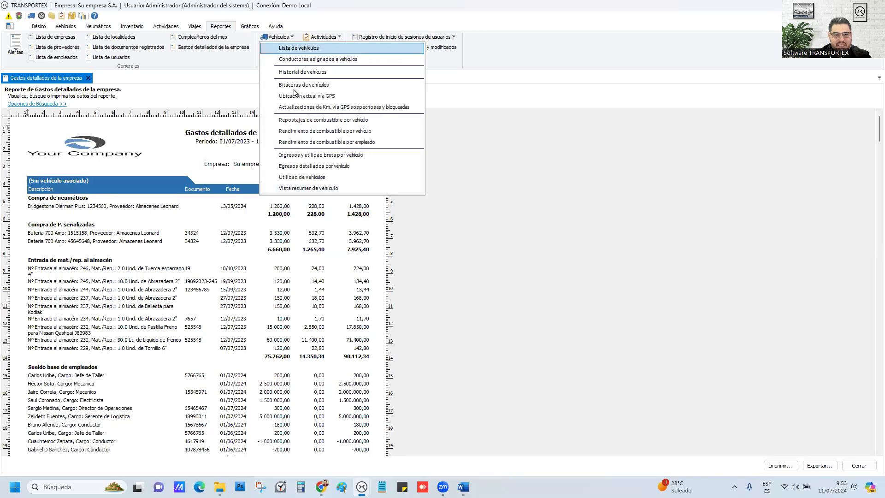
click(323, 177)
click(446, 262)
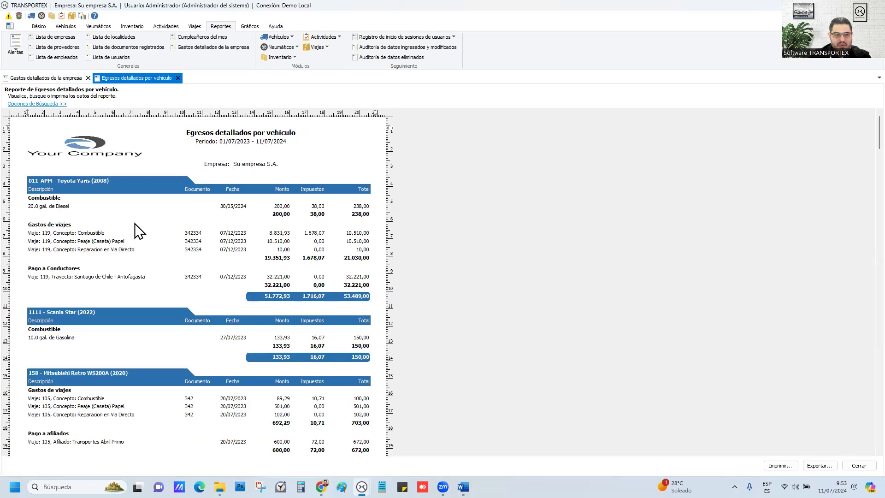
Step: Compare the expense categories of the company expenses report with those of the per-vehicle expenses report
click(43, 80)
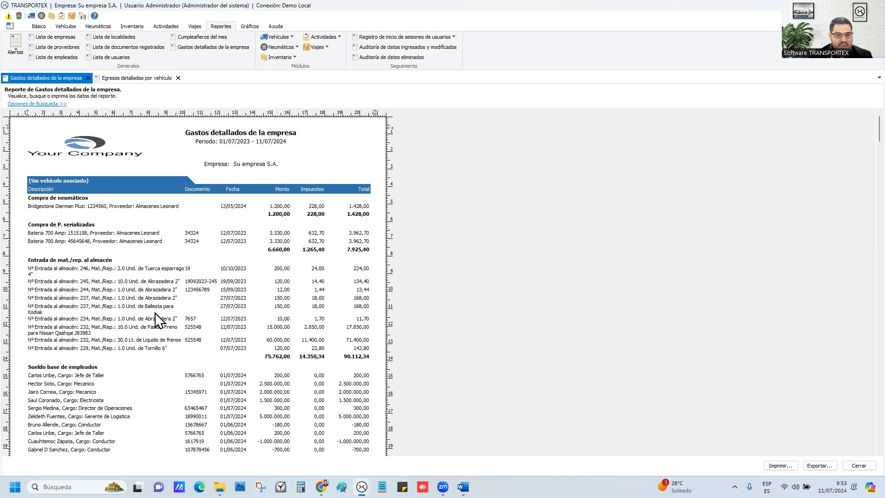
scroll(156, 313, up, 1)
scroll(180, 317, up, 1)
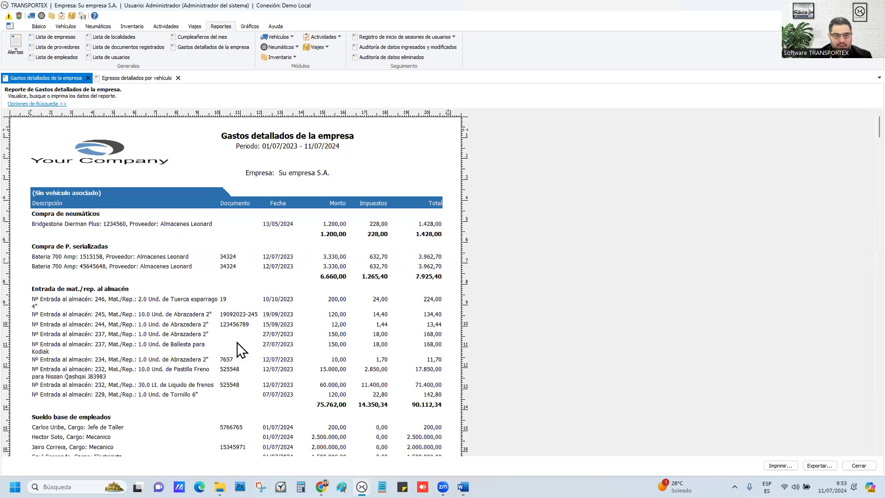
click(134, 81)
click(63, 80)
click(132, 79)
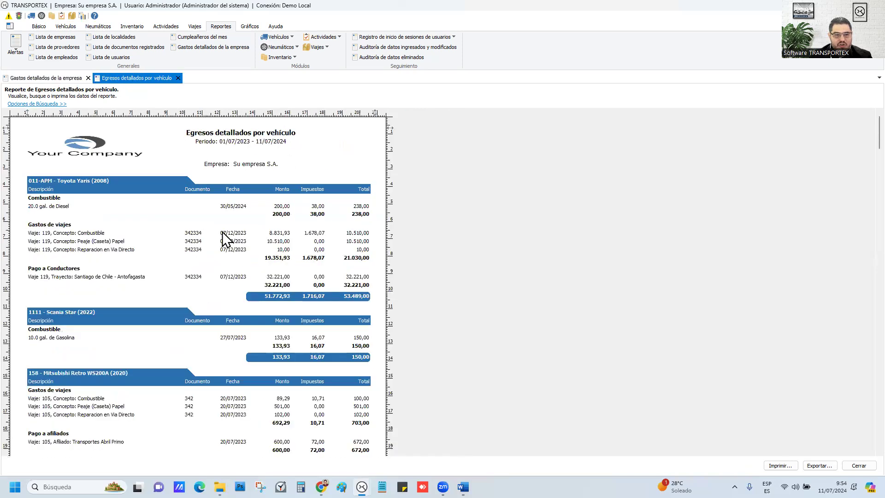
click(53, 79)
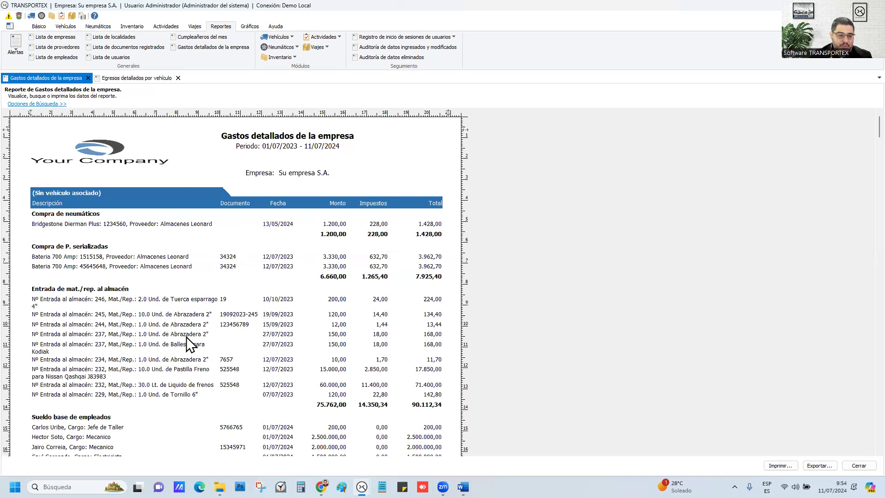
click(134, 80)
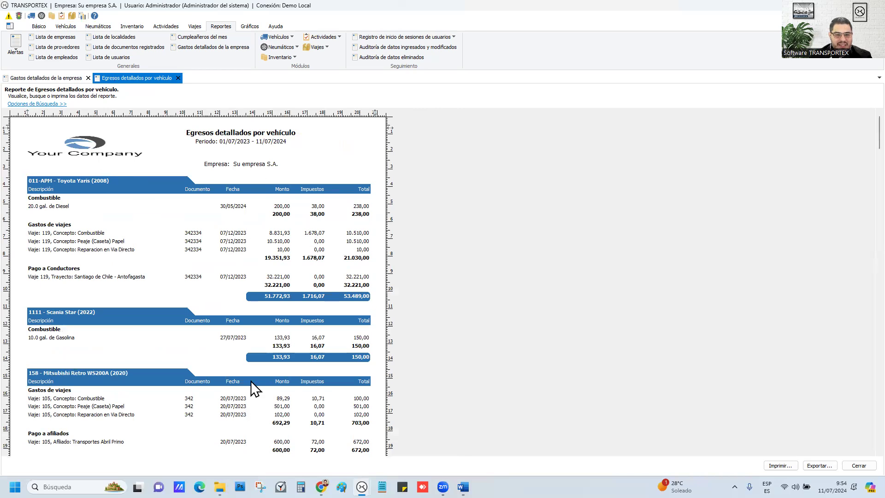
Step: Review the per-vehicle expenses report through to its grand total and check it against the company expenses report
scroll(304, 316, down, 20)
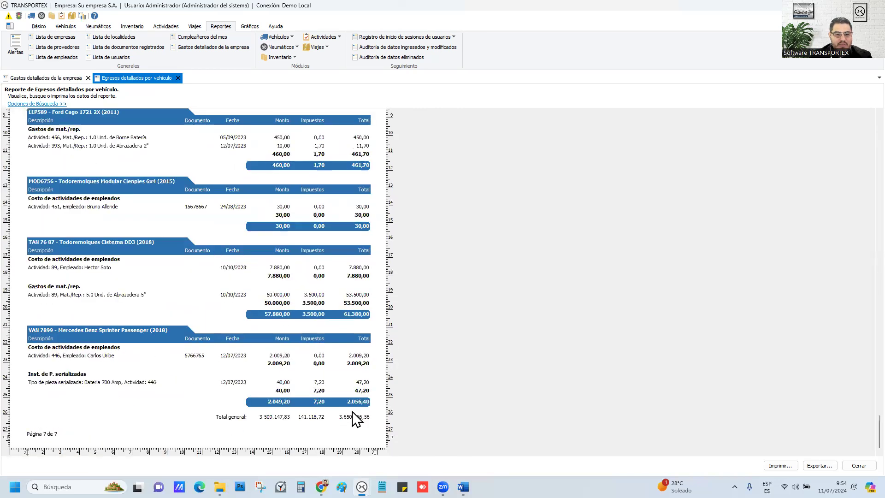
scroll(328, 394, up, 20)
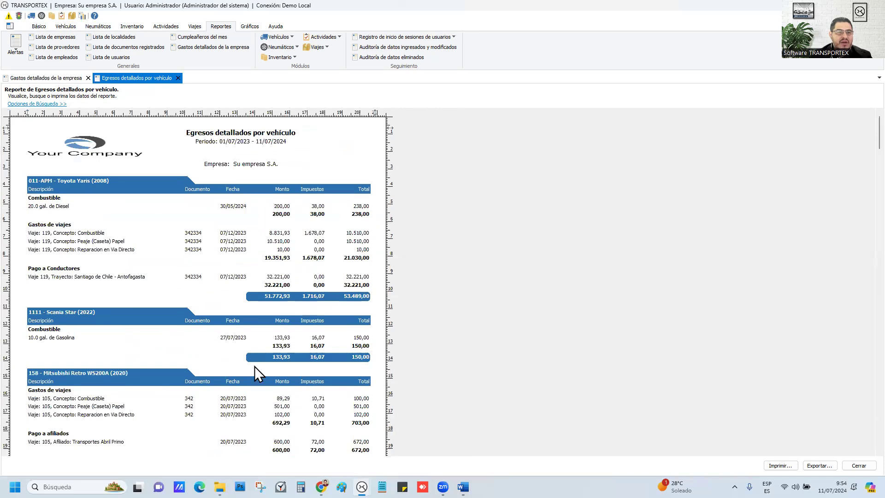
click(57, 79)
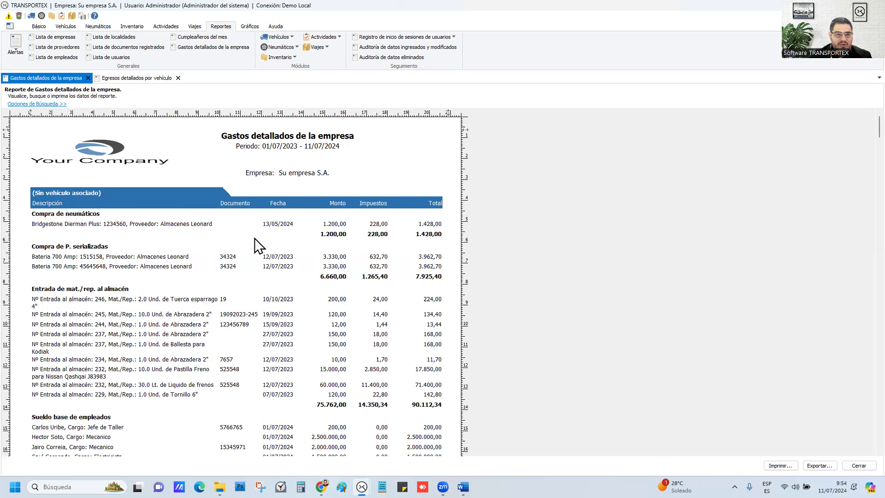
click(137, 80)
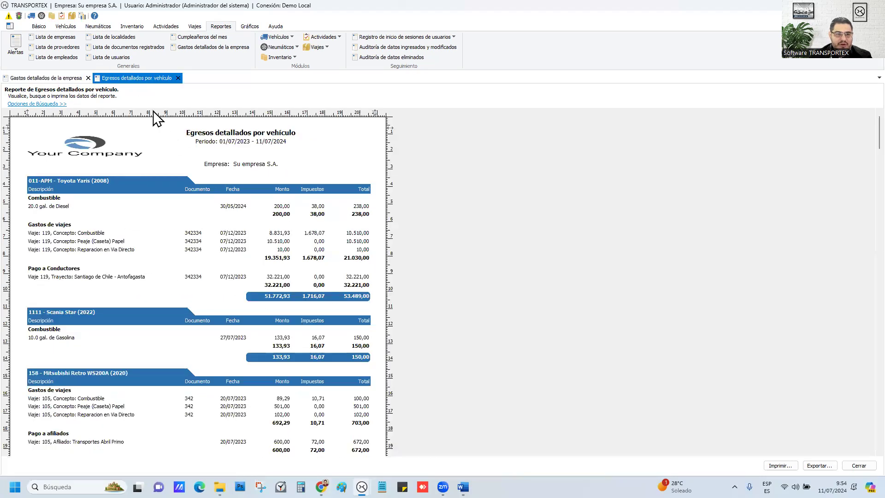
Step: Close both expense reports, view and cancel the company expenses report criteria, and list the available vehicle reports
click(178, 78)
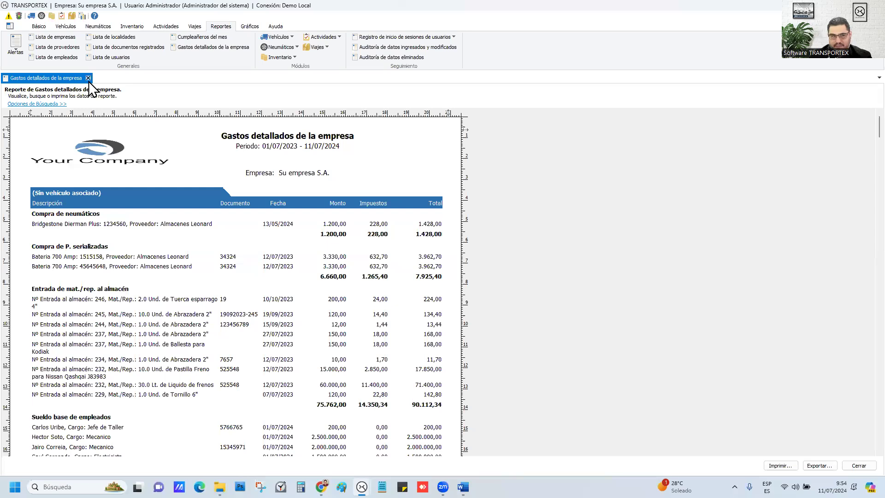
click(88, 78)
click(199, 48)
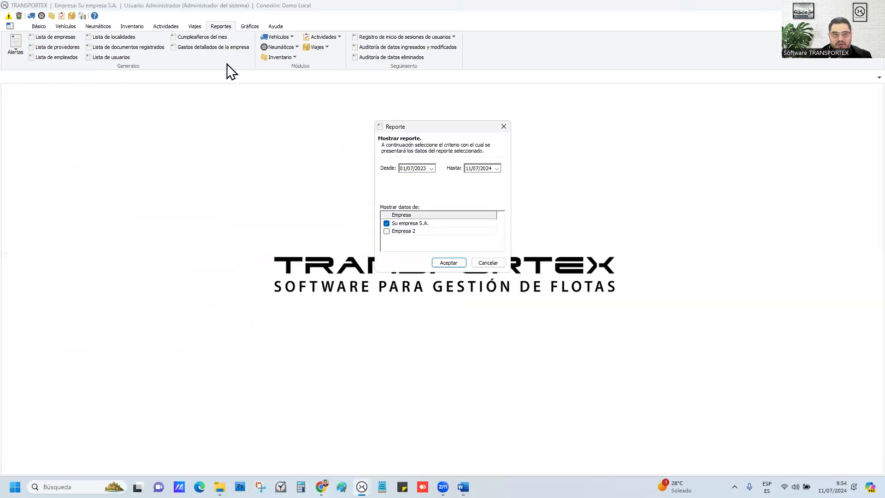
click(485, 264)
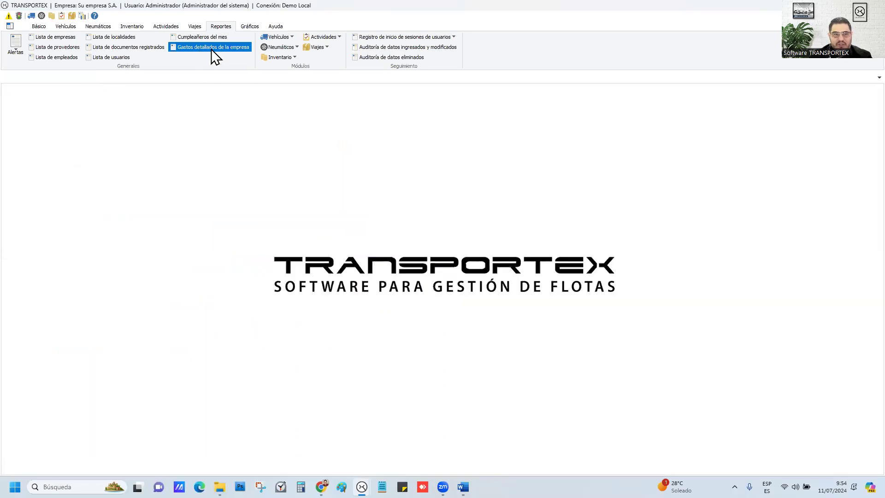
click(281, 38)
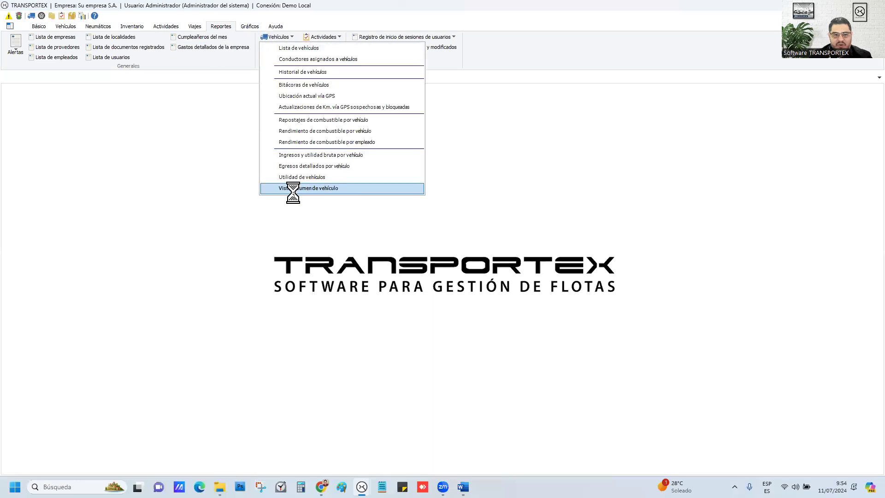
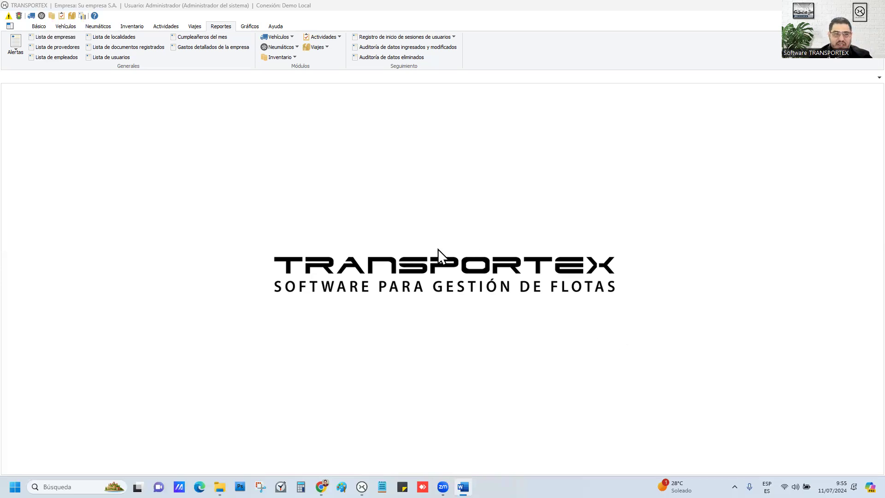
Step: Open the employee list and sort it by Sede in ascending order
click(38, 28)
click(189, 43)
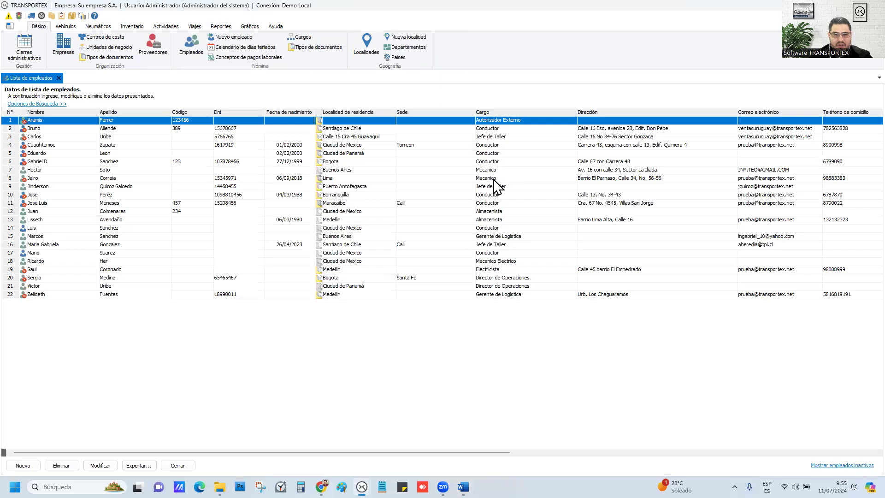
click(412, 146)
click(409, 113)
click(430, 202)
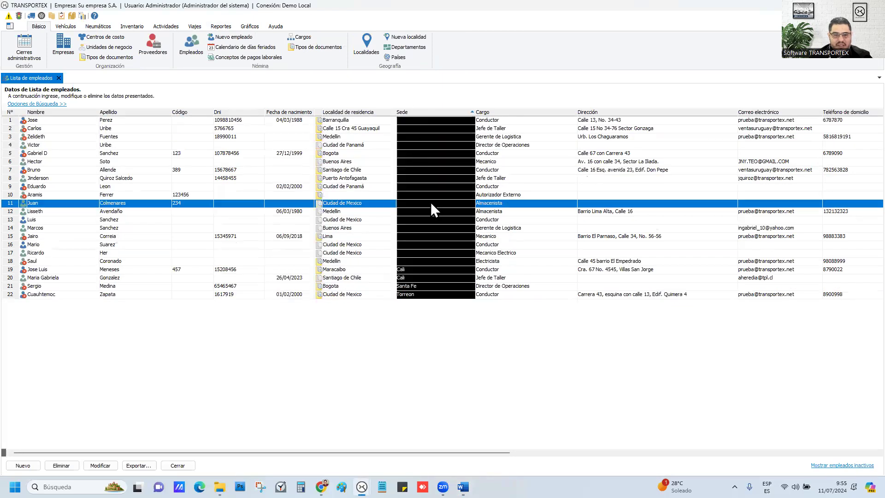
Step: Examine the Sede values of the employees in the sorted list, alongside their locality of residence
click(420, 269)
click(416, 285)
click(412, 296)
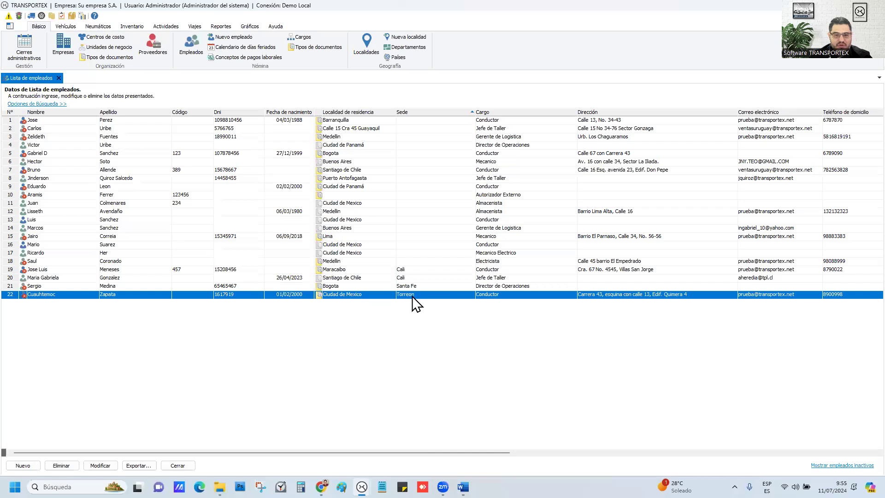
click(414, 260)
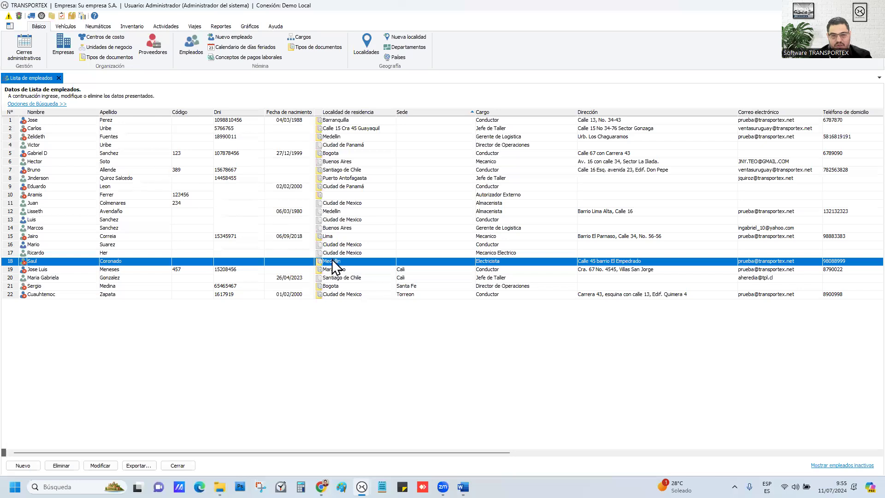
click(400, 270)
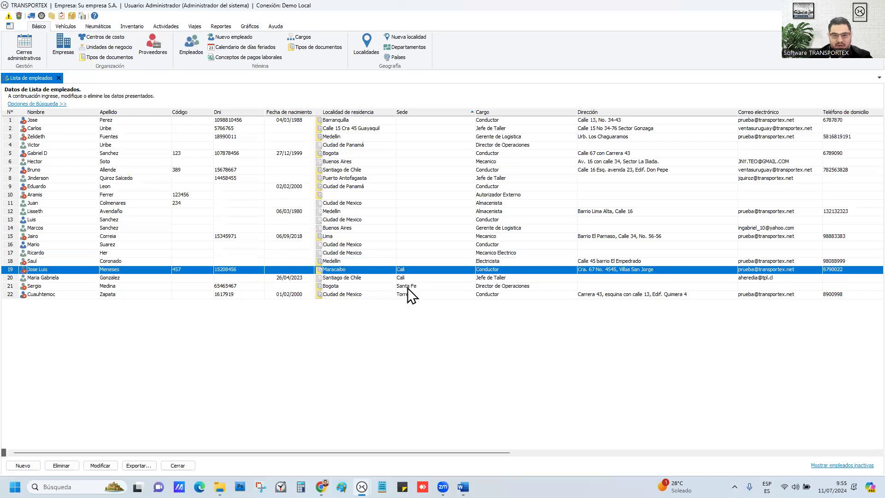
click(407, 287)
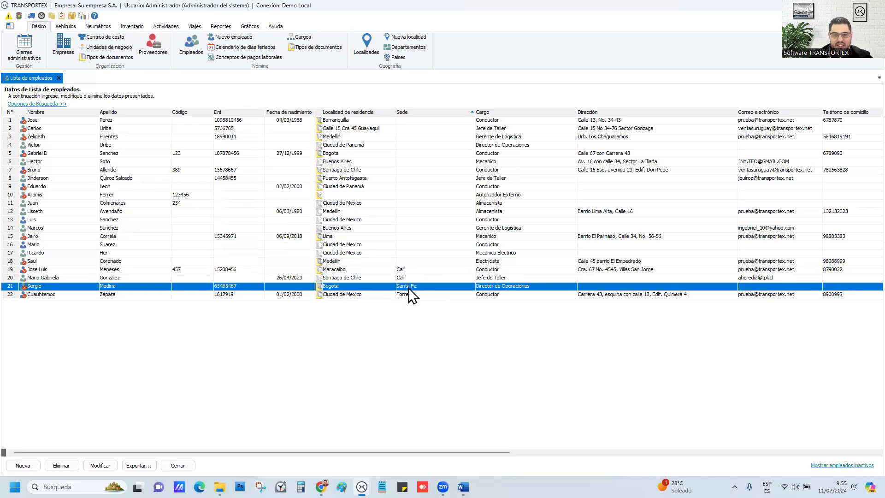
click(405, 255)
click(70, 26)
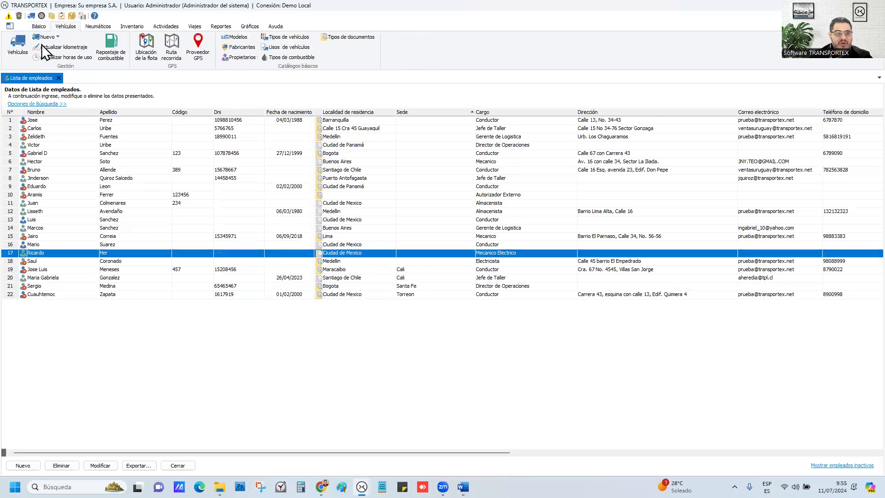
click(27, 53)
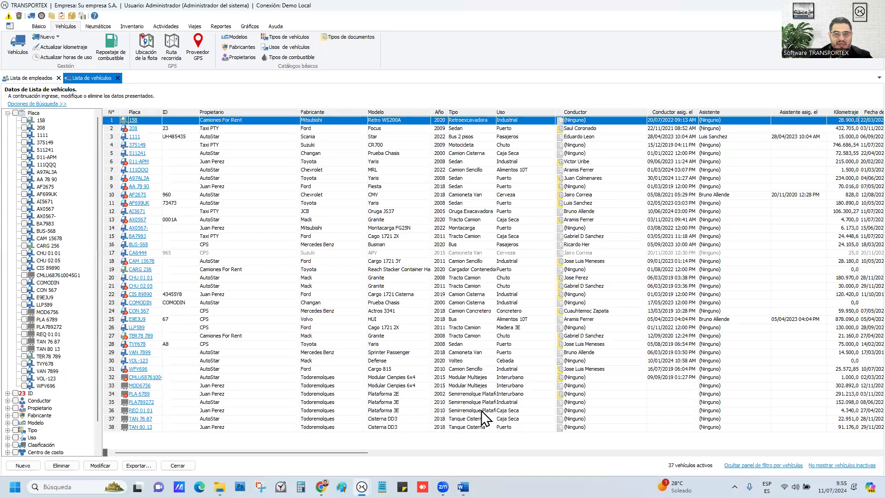
double_click(387, 337)
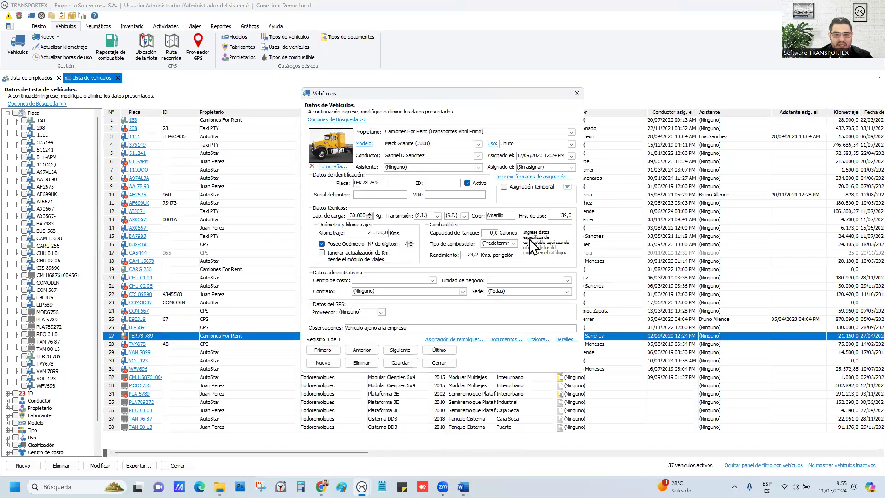
click(516, 292)
click(545, 290)
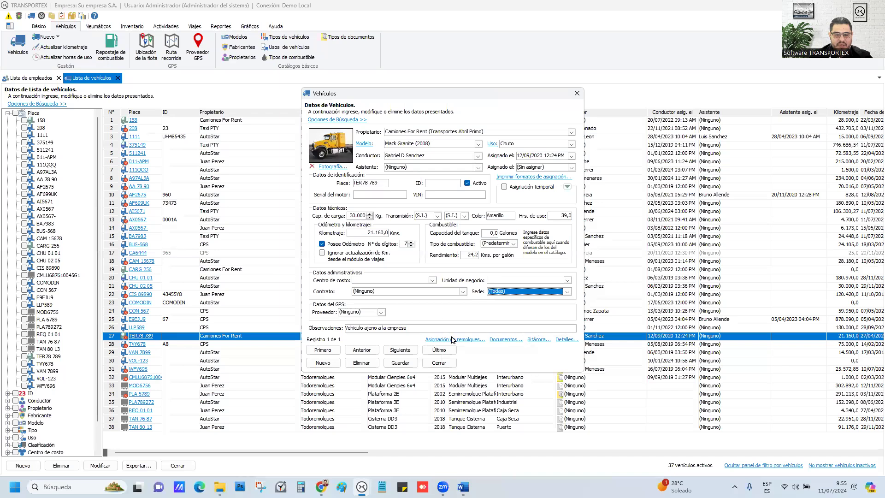
click(576, 93)
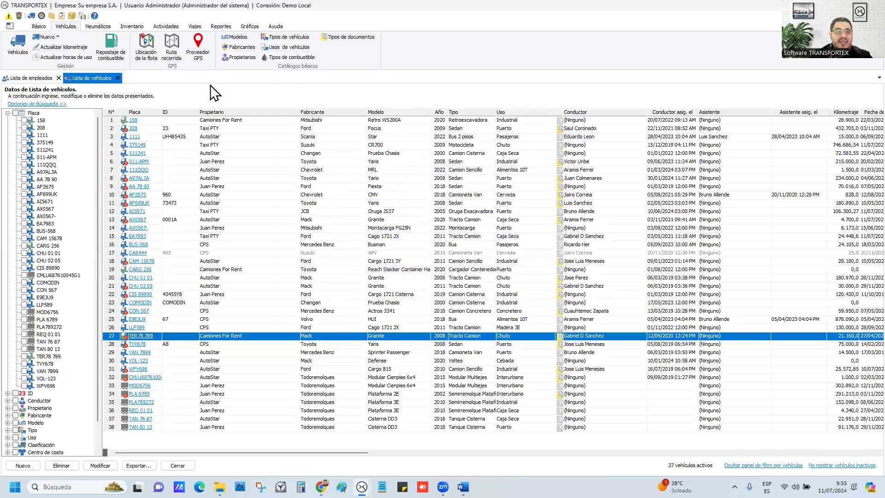
click(118, 77)
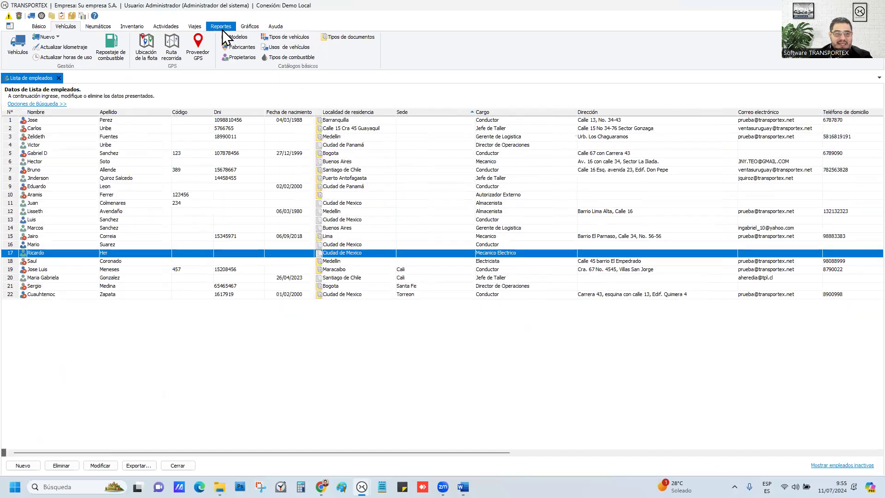
Step: Open the list of warehouse types for tyres (Tipos de almacenes para neumáticos)
click(98, 27)
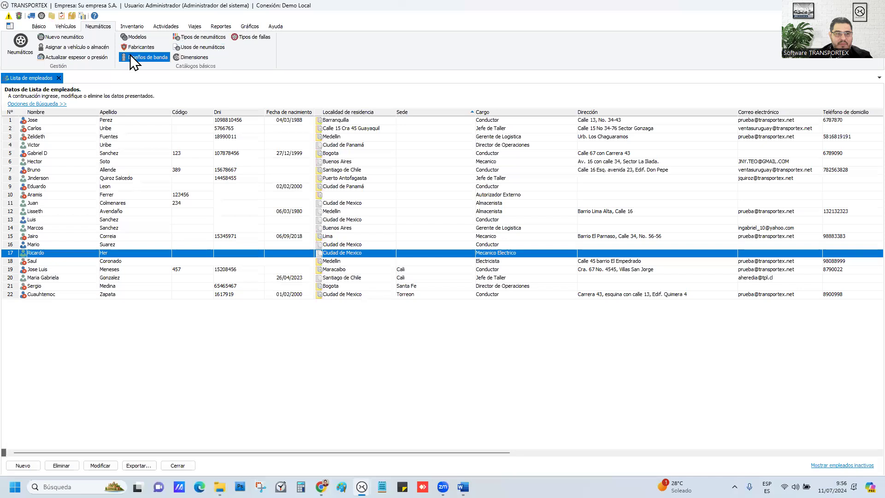
click(132, 26)
click(364, 56)
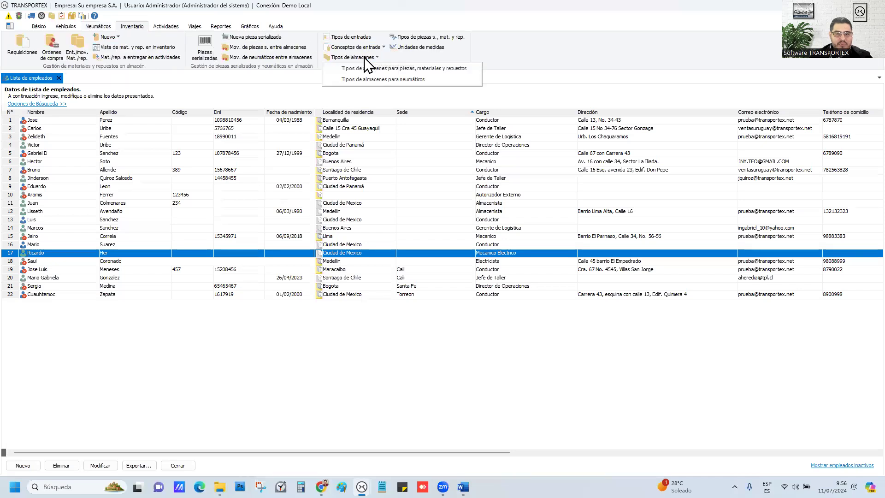
click(387, 80)
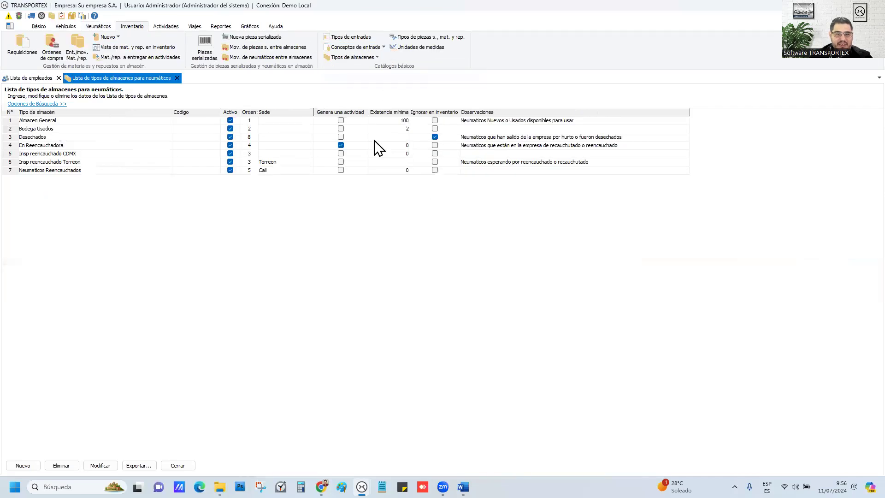
Step: View the Sede options of the Insp reencauchado Torreon warehouse type without changing them, and close the record and the list
click(307, 165)
double_click(307, 165)
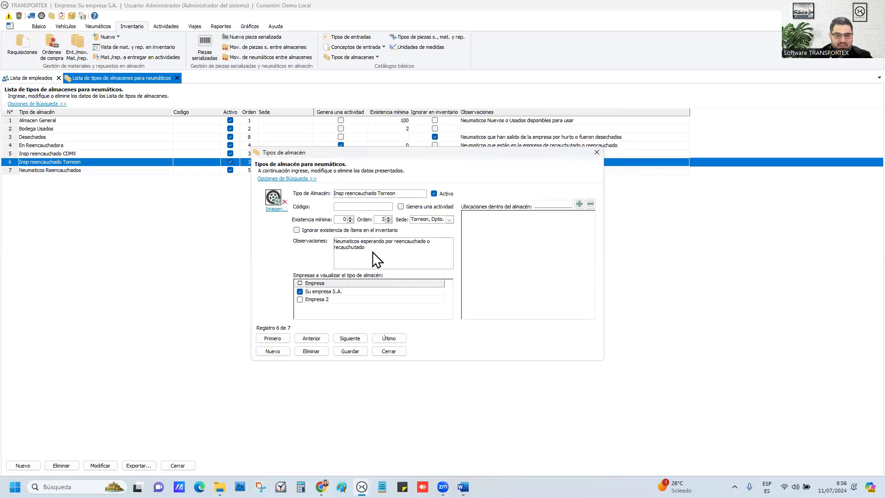
click(447, 219)
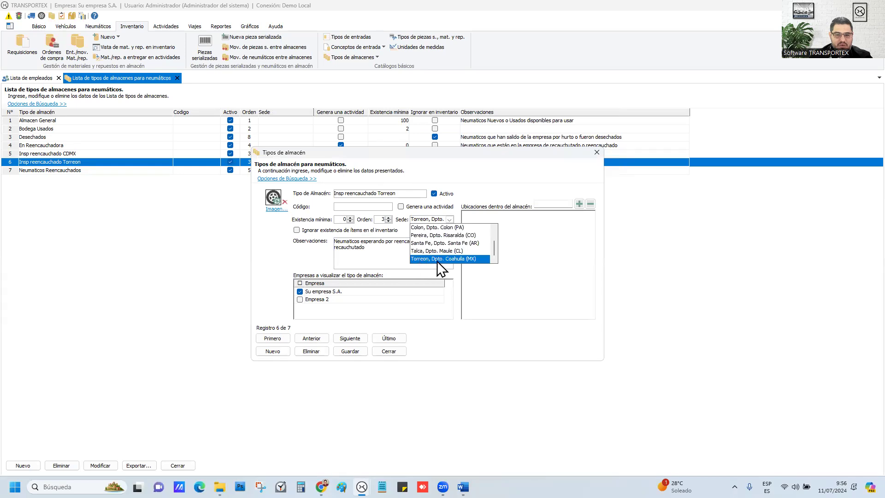
click(404, 227)
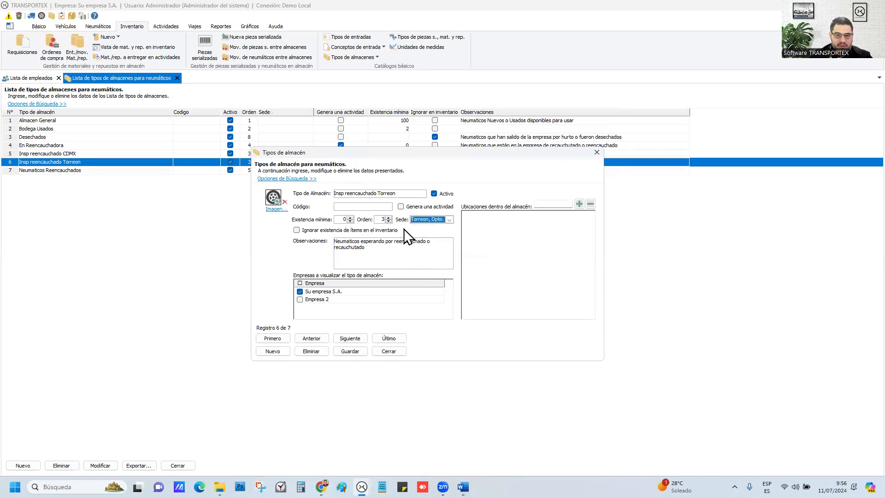
click(596, 153)
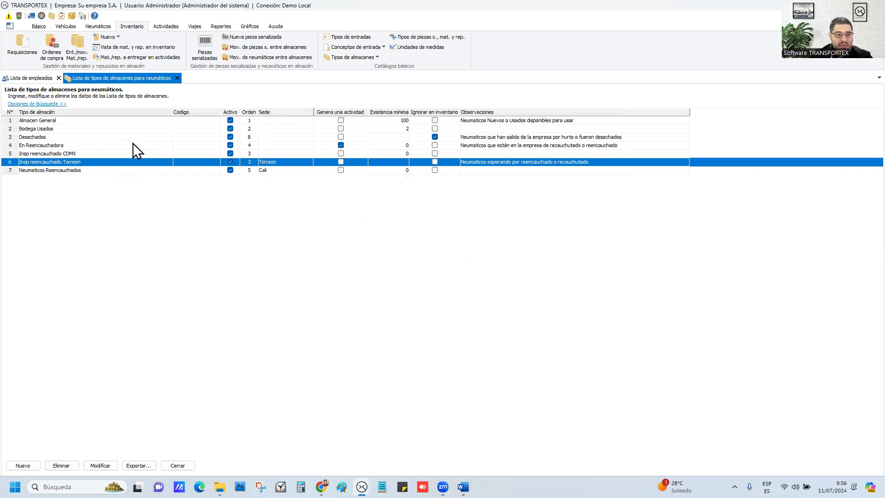
click(177, 77)
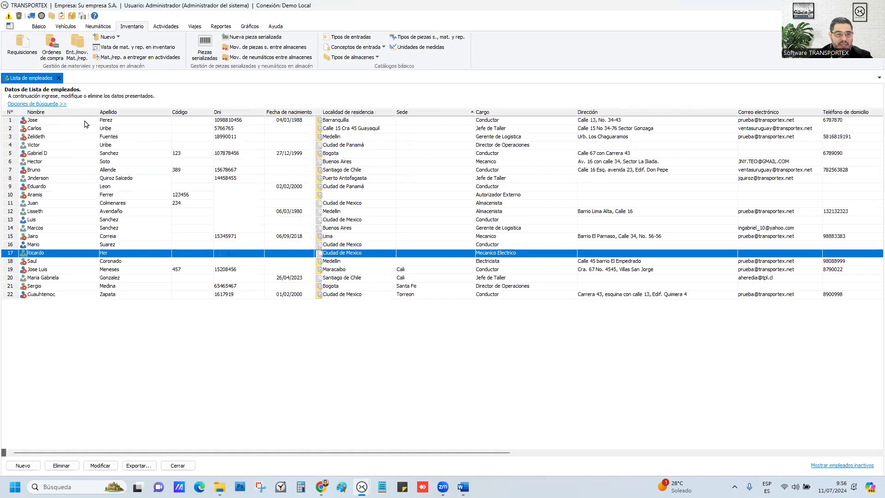
Step: Highlight the driver assigned to Sede Cali, and open the system configuration to review its General settings
click(410, 264)
click(408, 271)
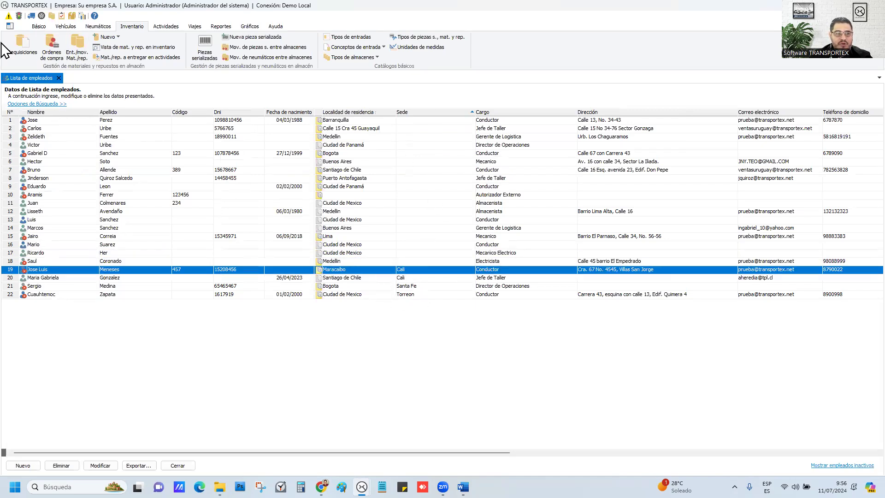
click(10, 26)
click(39, 129)
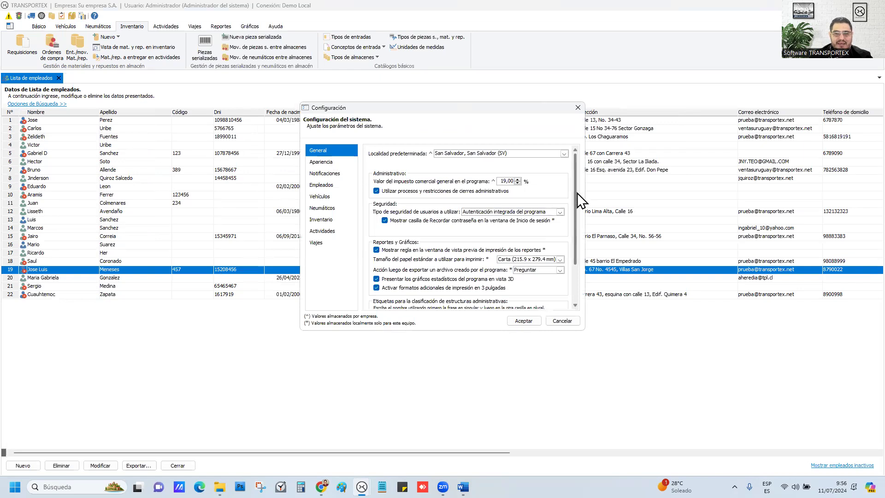
key(alt+Tab)
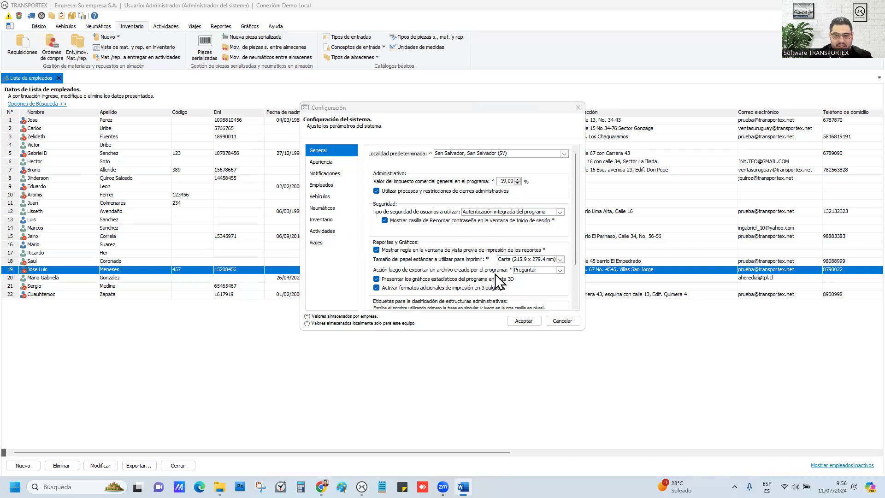
scroll(477, 287, down, 1)
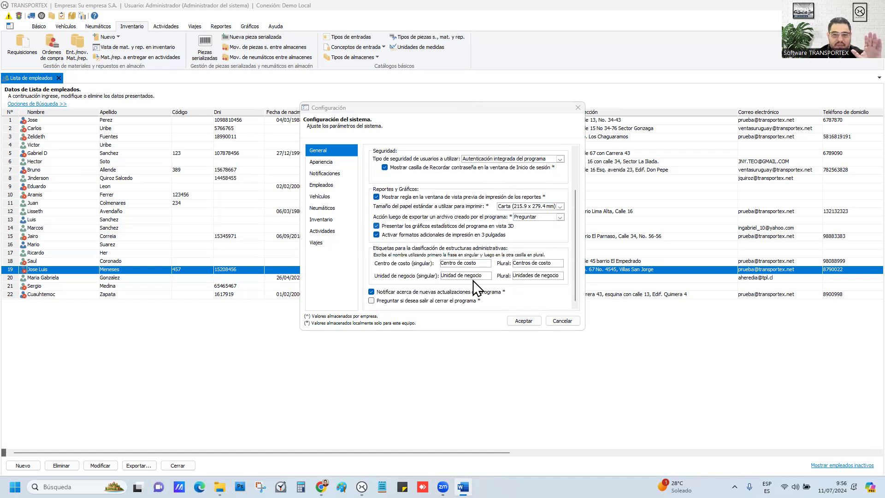
scroll(506, 295, up, 3)
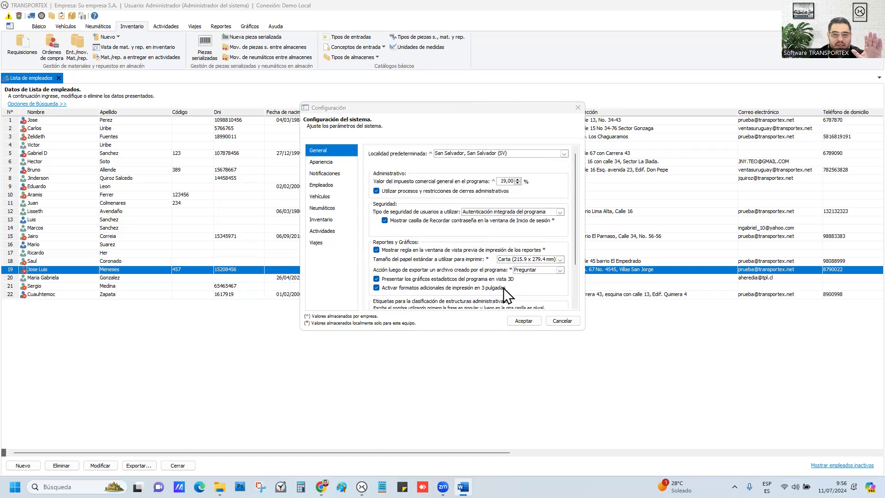
Step: Look through the Empleados settings in full, and return to the General settings down to the final options
click(340, 185)
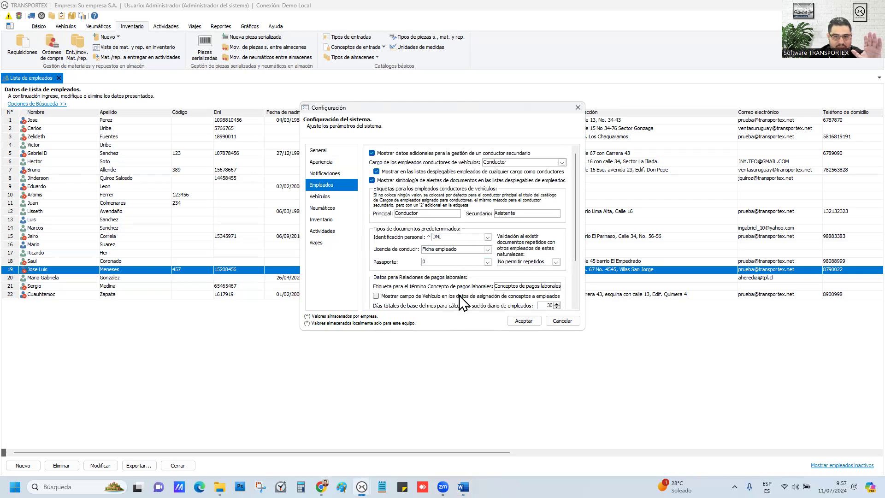
scroll(462, 303, down, 3)
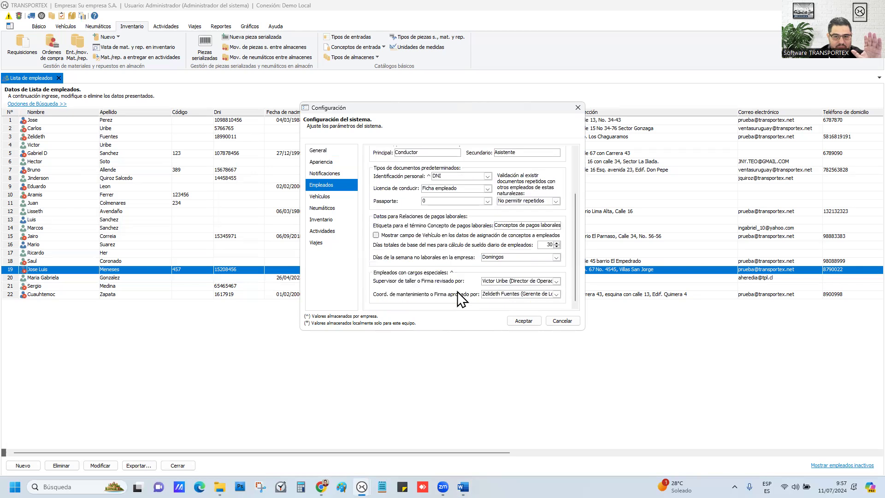
scroll(461, 300, up, 3)
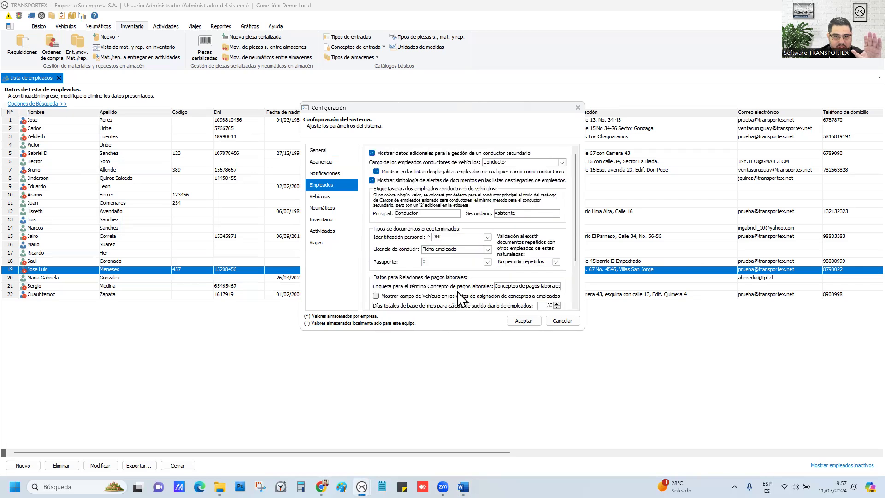
click(324, 155)
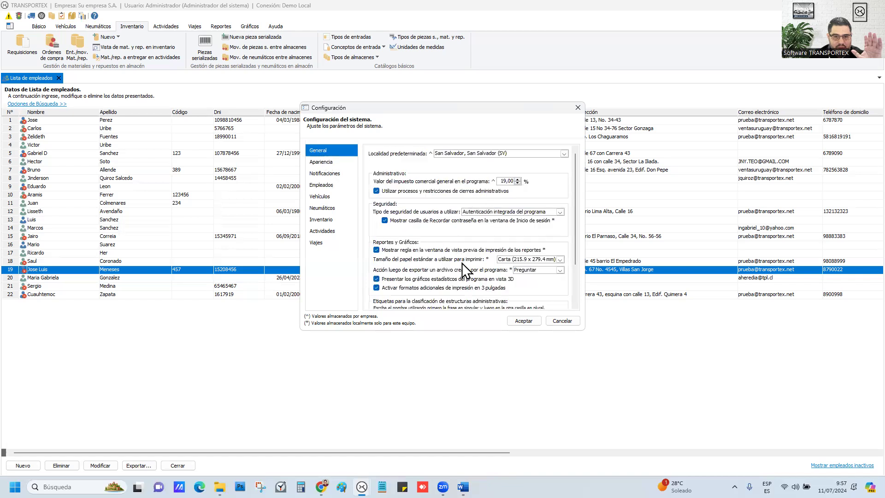
scroll(460, 285, down, 3)
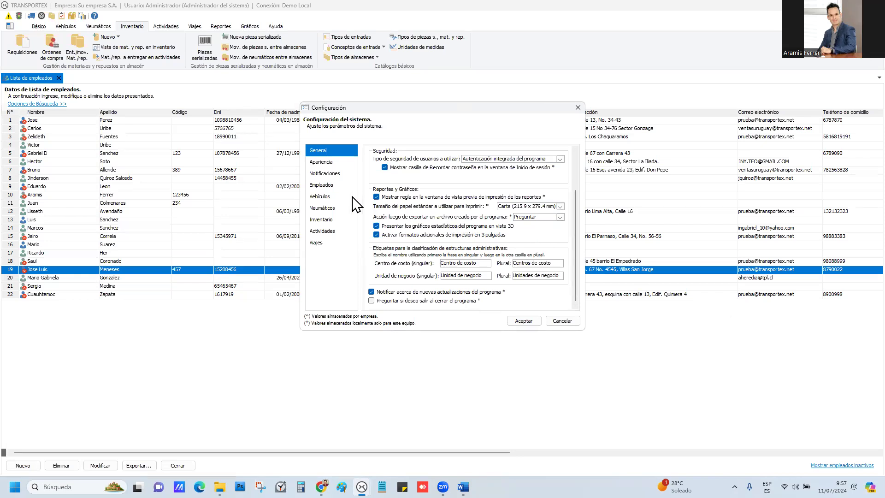
Step: Enable filtering of warehouse types by the Sede of the user's associated employee, and view the equivalent filter option in the vehicle settings
click(325, 208)
click(324, 220)
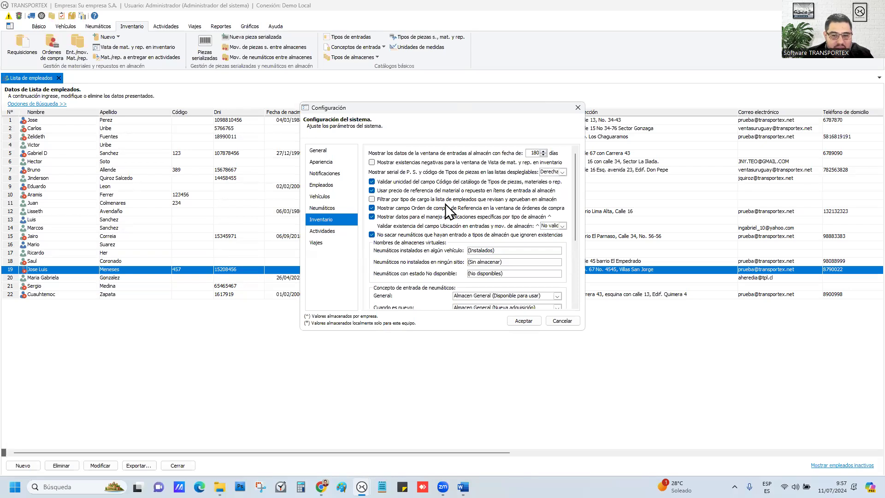
scroll(445, 204, down, 5)
click(453, 270)
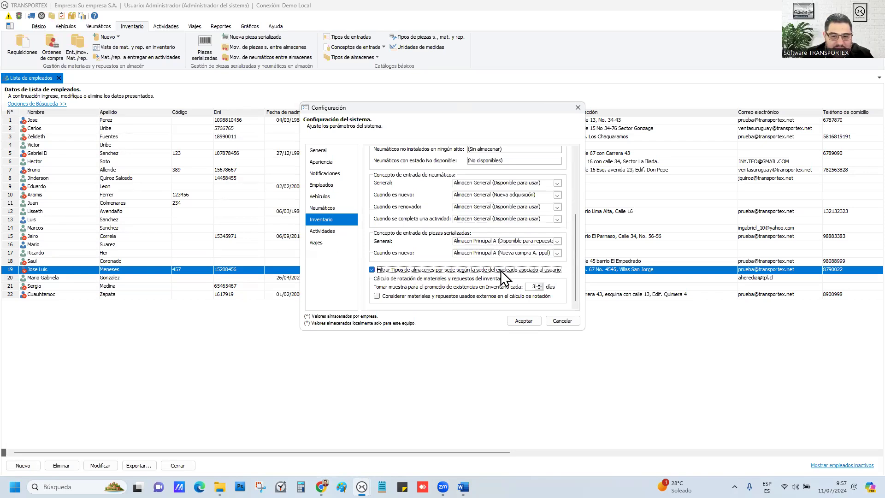
click(327, 198)
scroll(463, 247, down, 5)
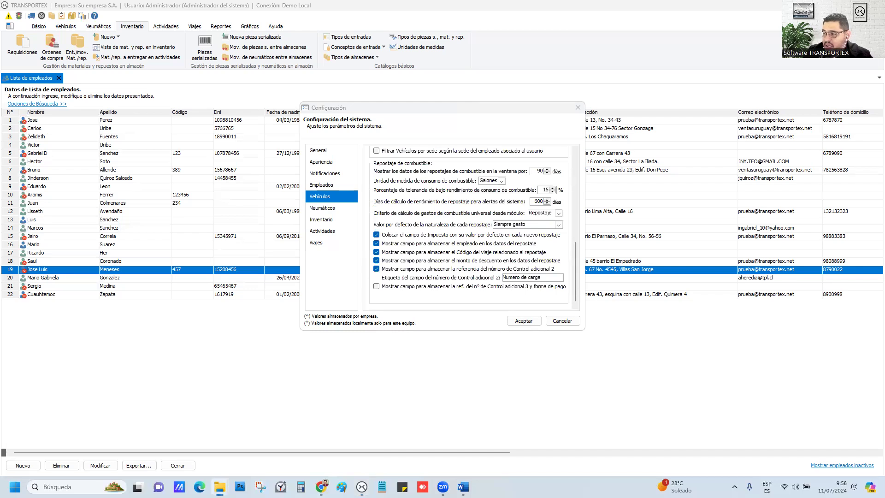
Step: View the image 2seleccionar vehiculo.jpeg of the mobile app's vehicle selector, return to TRANSPORTEX, and close the configuration without saving
double_click(402, 155)
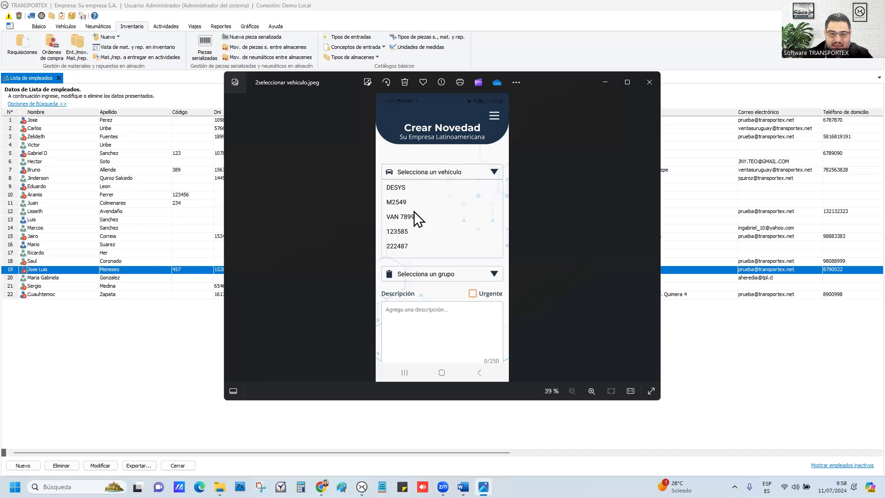
click(627, 82)
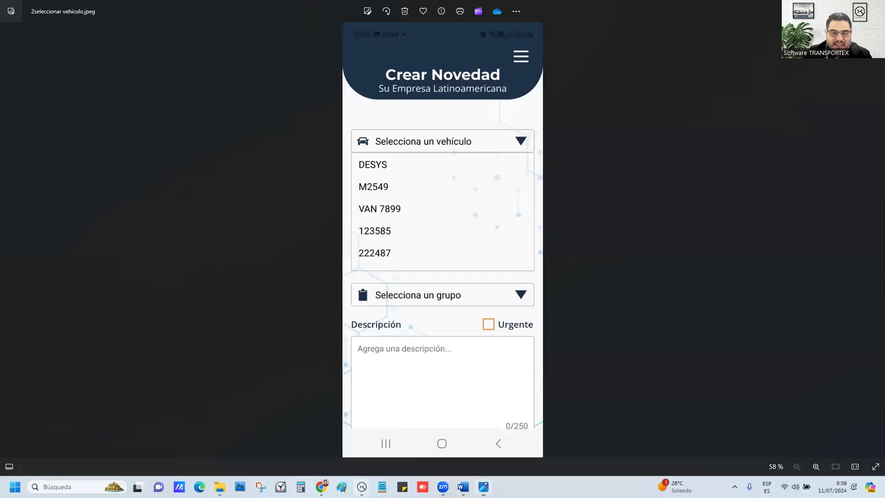
mouse_move(362, 486)
click(382, 459)
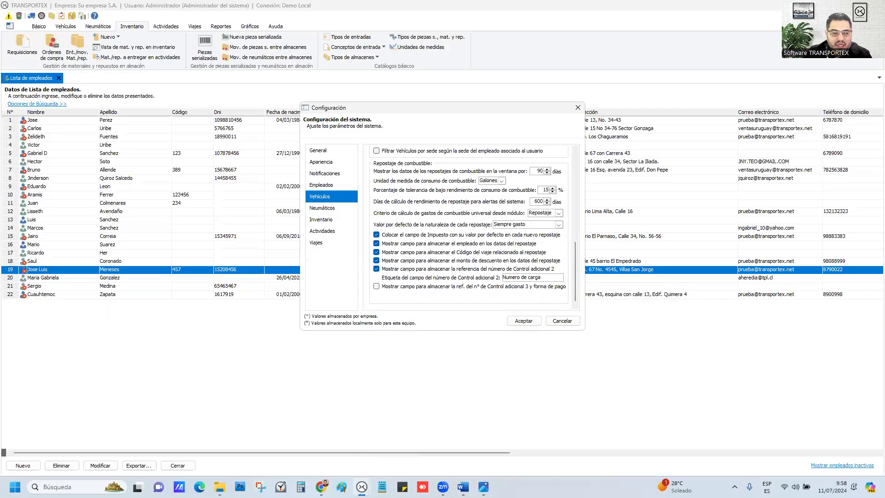
click(578, 111)
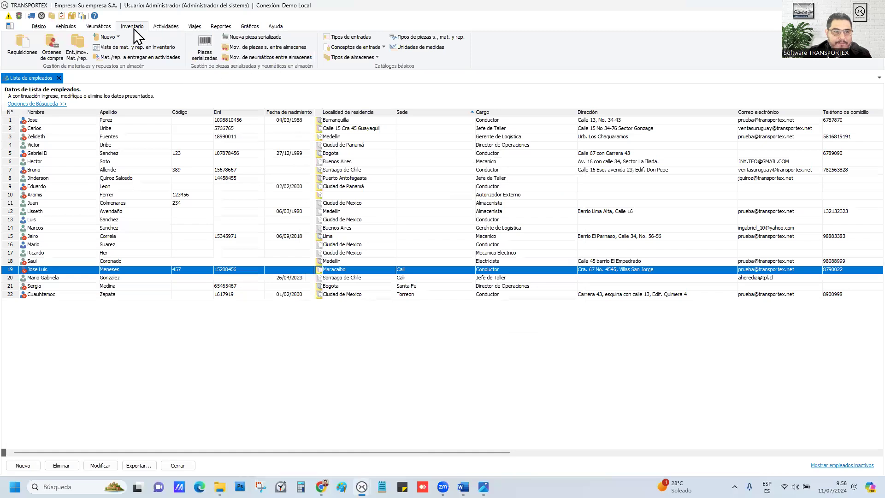
Step: View the warehouses offered when assigning tyres to a vehicle or warehouse, and close that window and the employee list
click(85, 26)
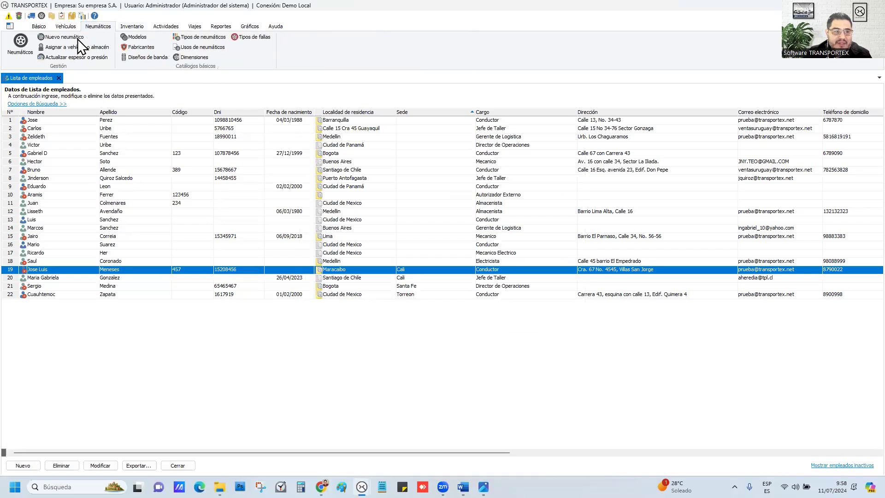
click(64, 47)
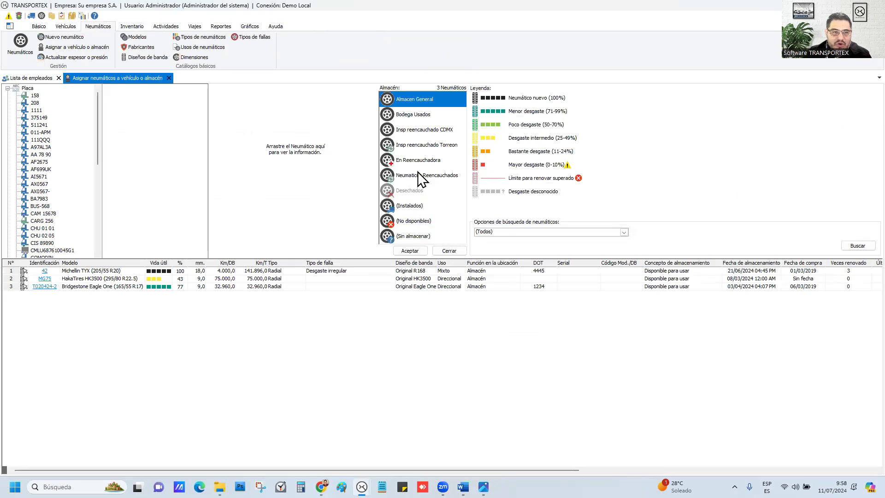
click(169, 77)
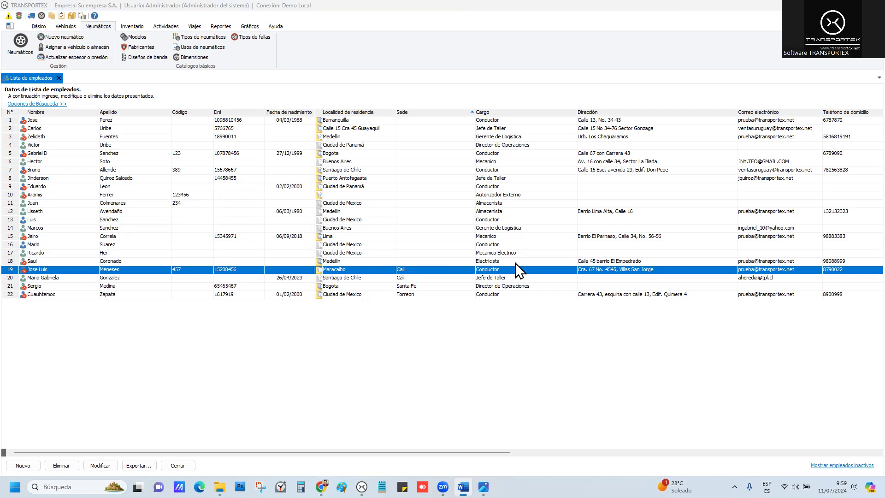
click(58, 78)
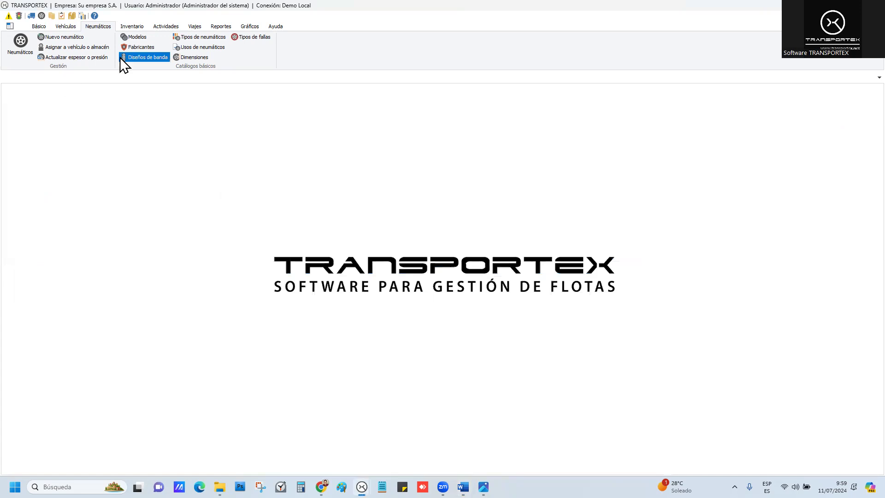
Step: Open the fuel refuelling list, view the data of refuelling record 56, and close that record without saving
click(66, 26)
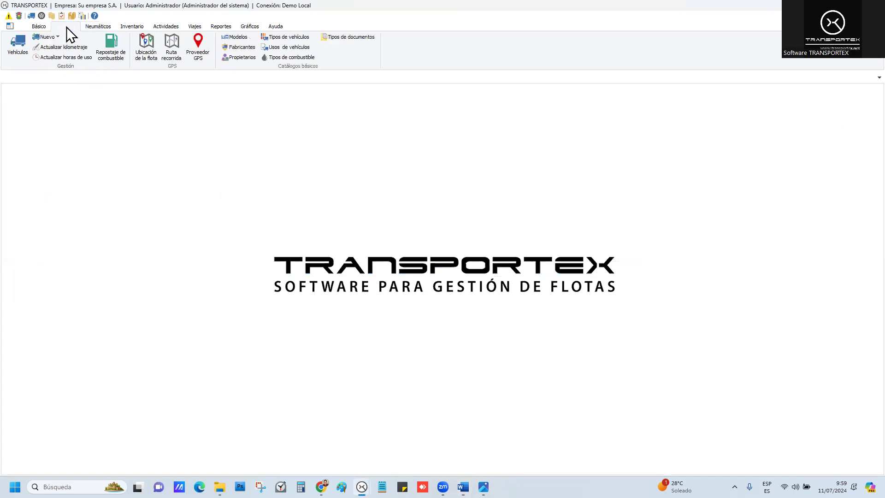
click(111, 53)
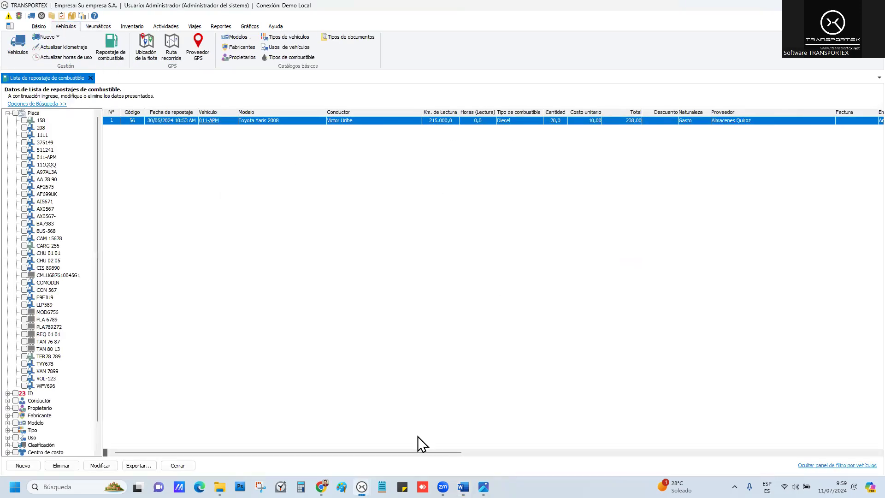
double_click(396, 120)
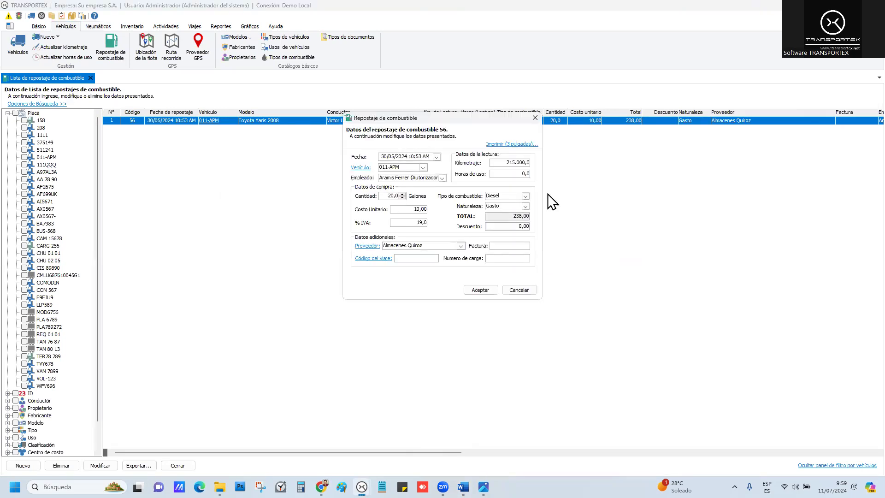
click(519, 291)
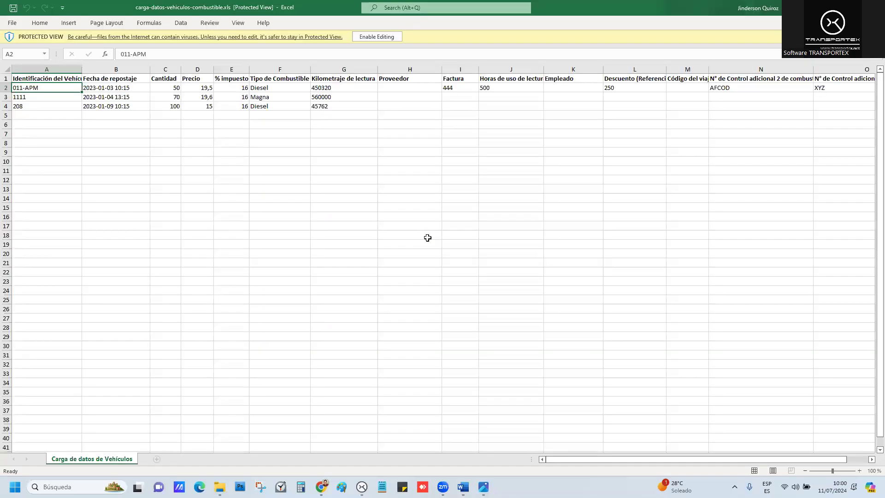
Step: Examine the headers in carga-datos-vehiculos-combustible.xls from vehicle identification to discount and additional fuel control numbers, widening the Código del viaje column
click(62, 79)
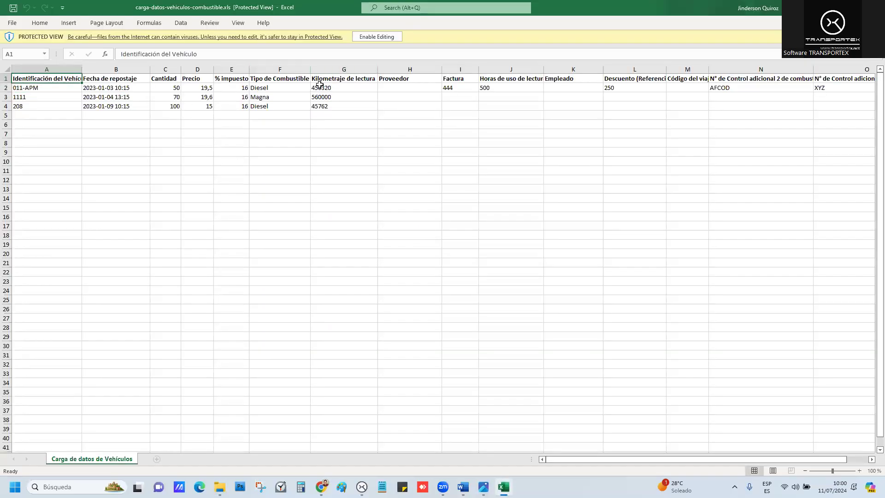
drag(576, 459, 596, 459)
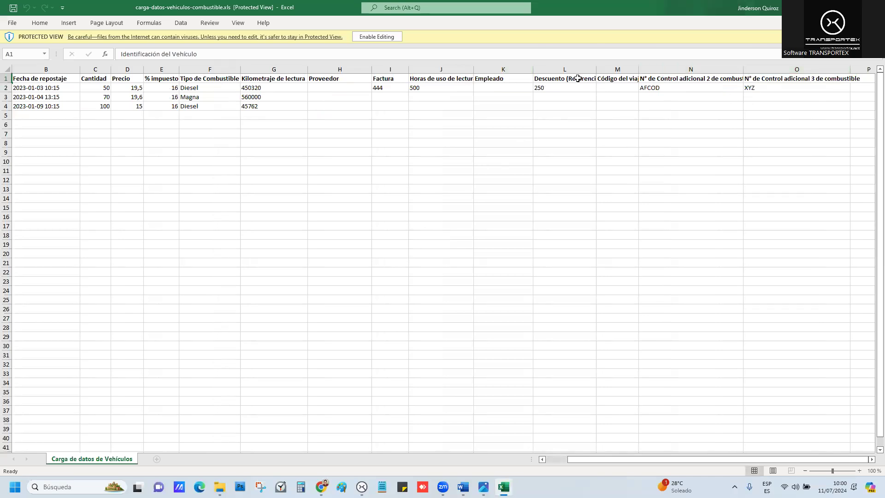
click(552, 81)
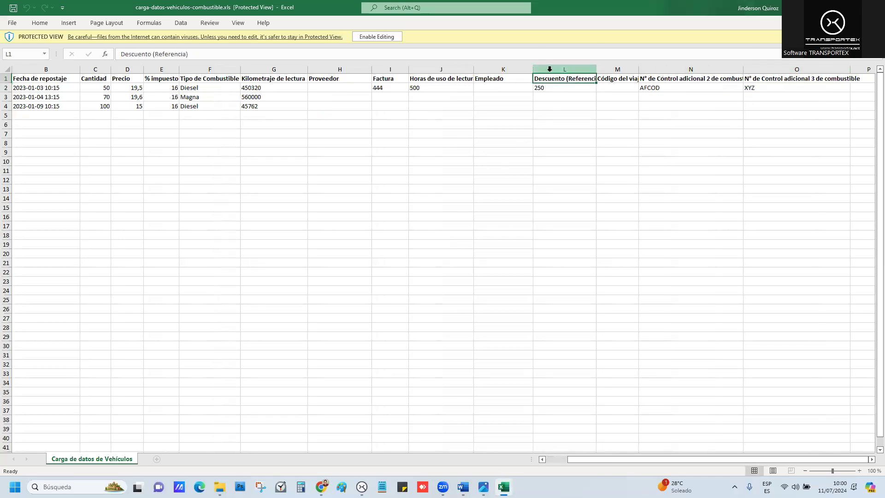
click(549, 69)
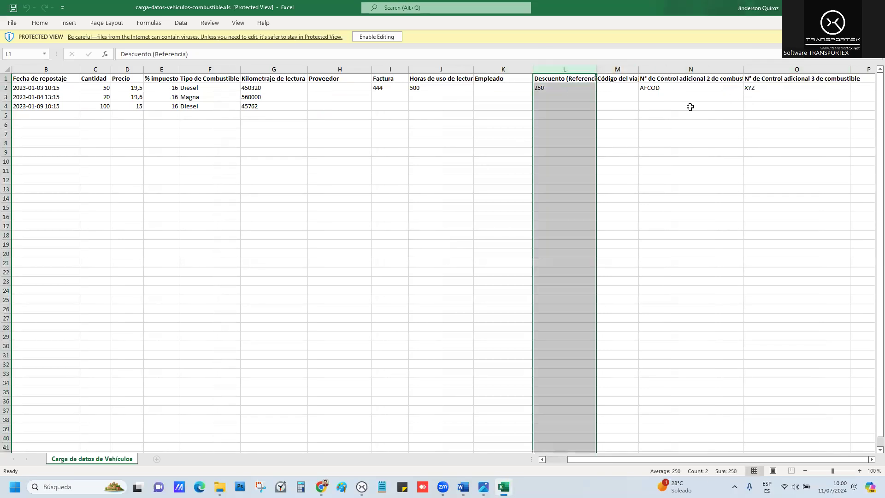
drag(640, 69, 649, 69)
click(618, 69)
click(675, 69)
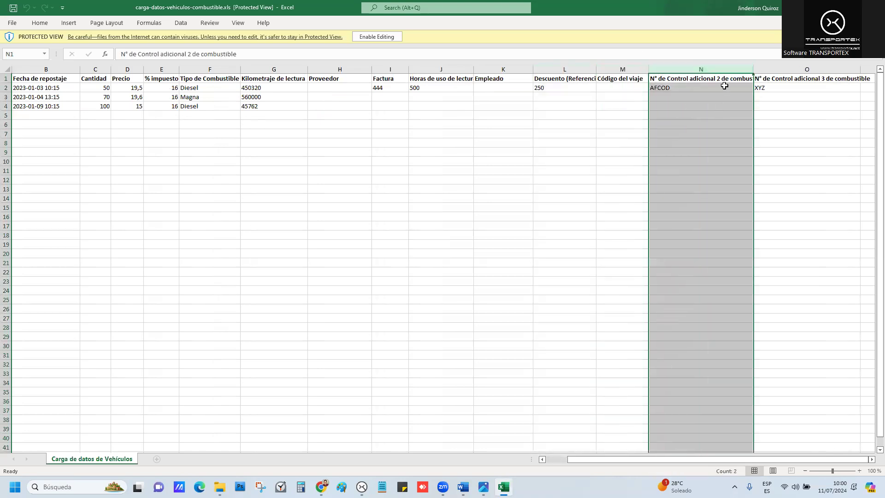
click(779, 78)
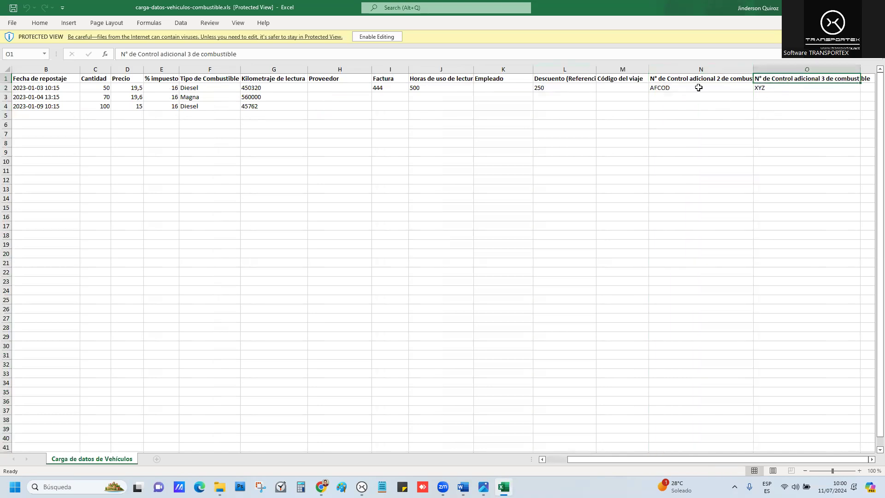
Step: Inspect the sample discount, additional control, quantity and price values of the first record in the fuel import template
click(559, 88)
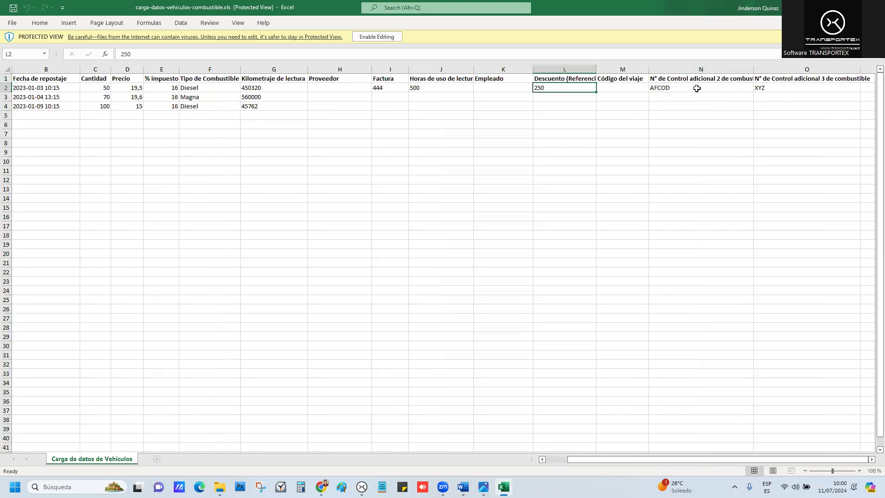
click(697, 88)
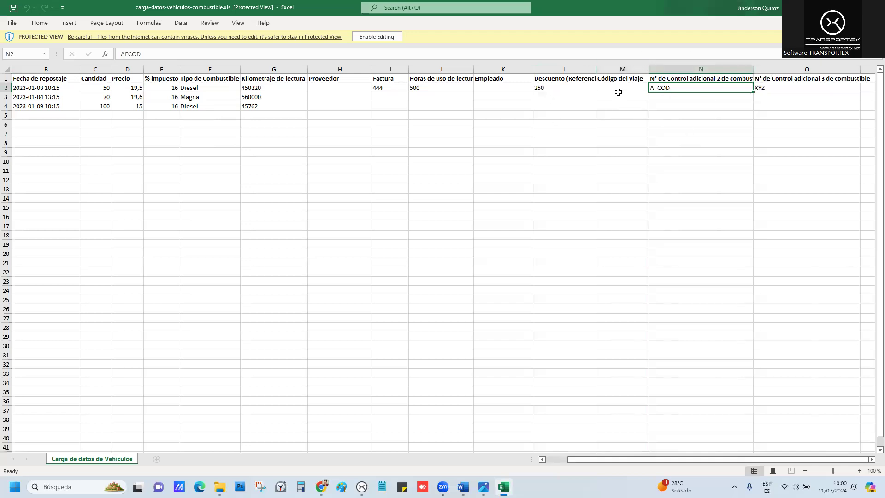
click(589, 89)
click(570, 65)
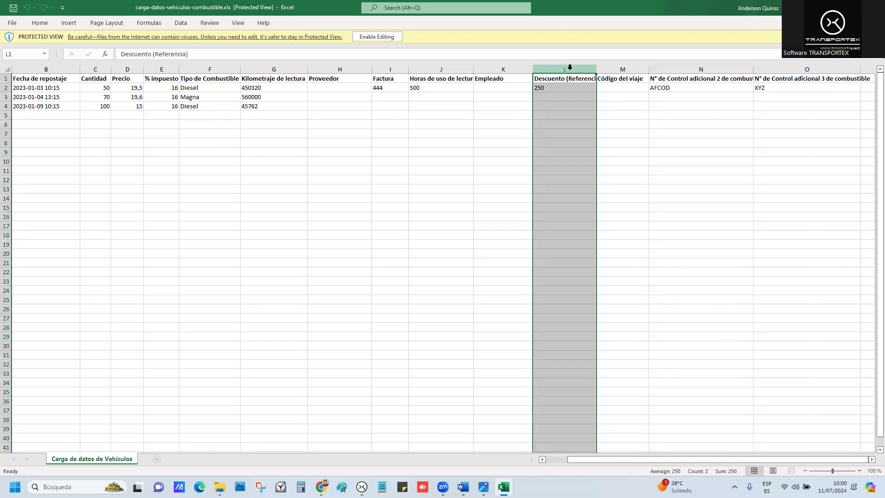
click(553, 92)
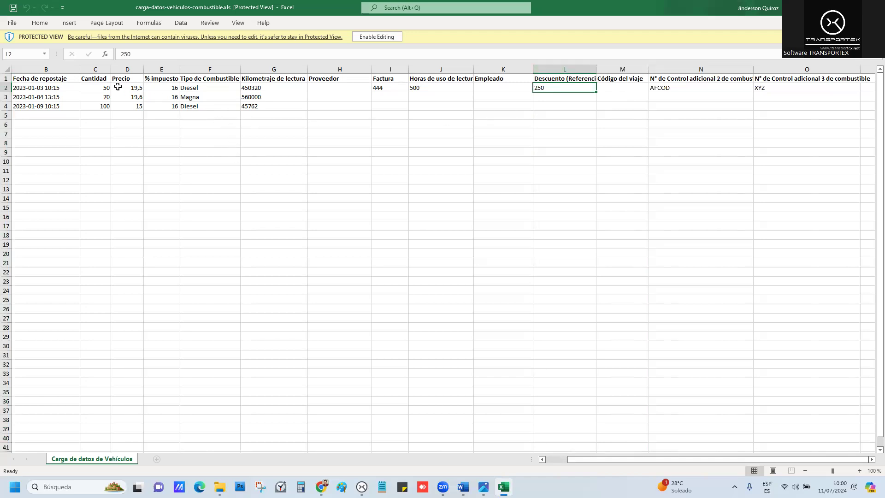
click(101, 86)
click(123, 88)
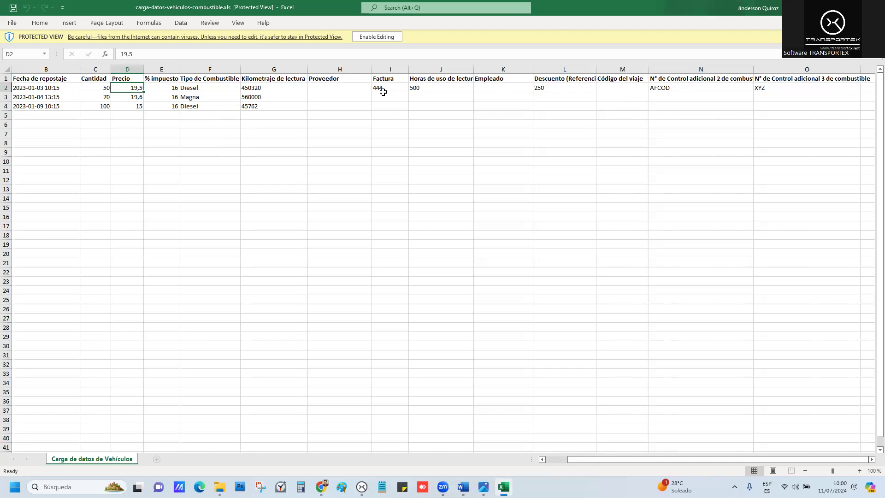
click(563, 70)
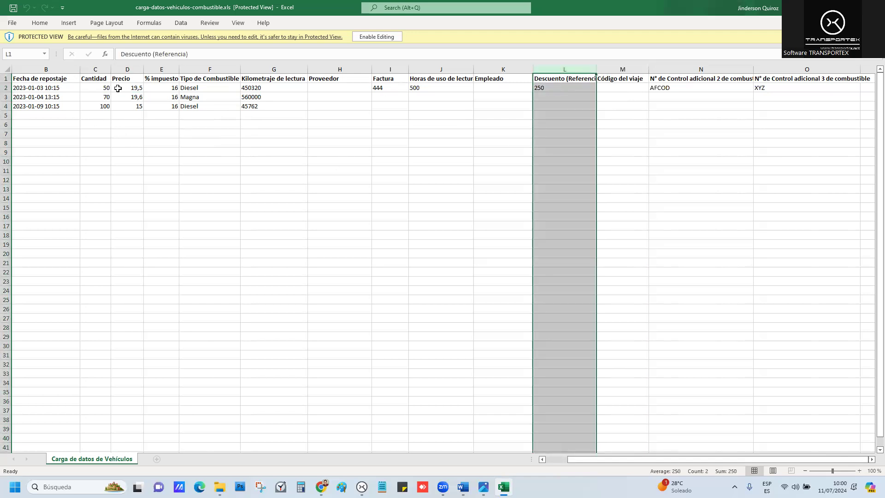
click(557, 86)
click(562, 70)
click(549, 87)
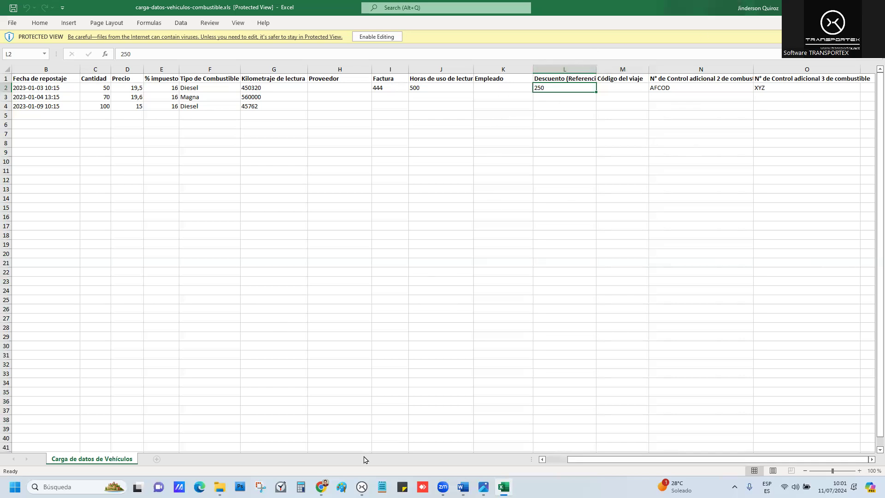
Step: Return to TRANSPORTEX, view the import options of the new fuel refuelling window, and close it and the refuelling list without saving
click(361, 486)
click(384, 440)
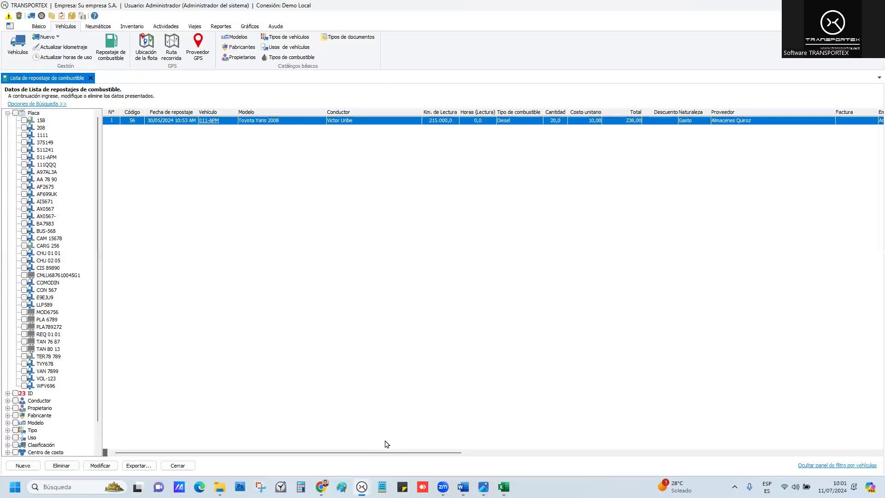
click(90, 78)
click(111, 46)
click(23, 466)
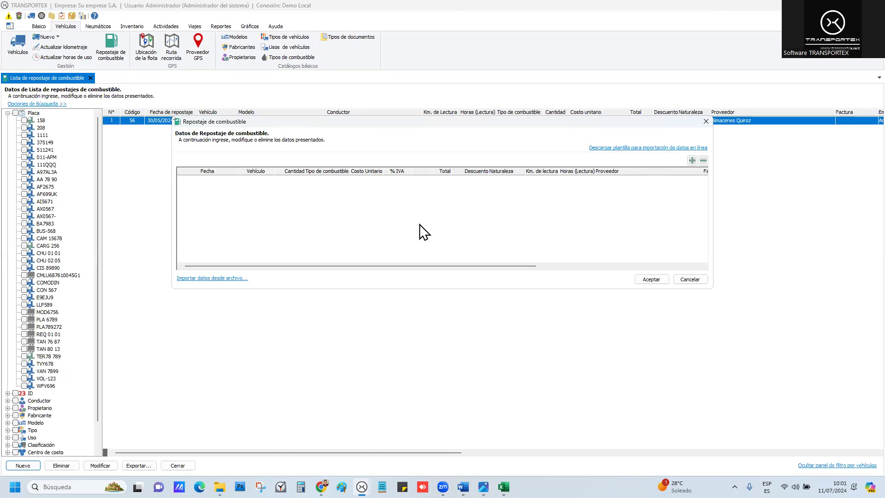
click(684, 277)
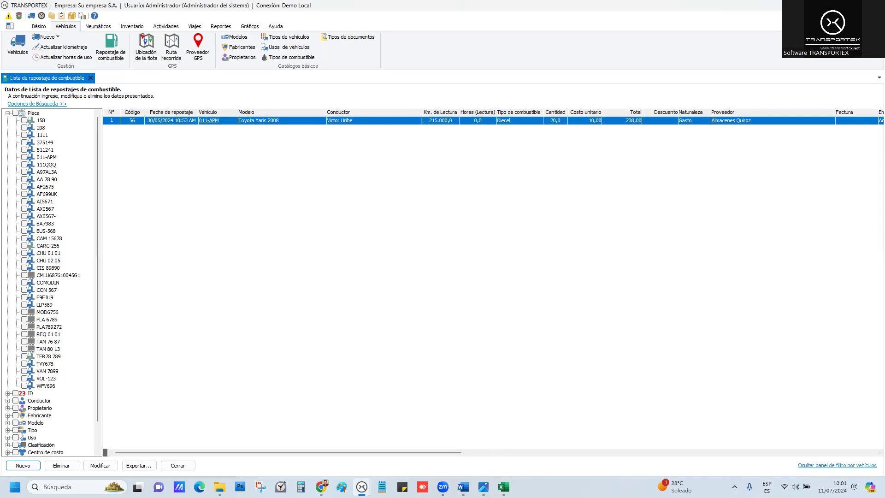
key(alt+Tab)
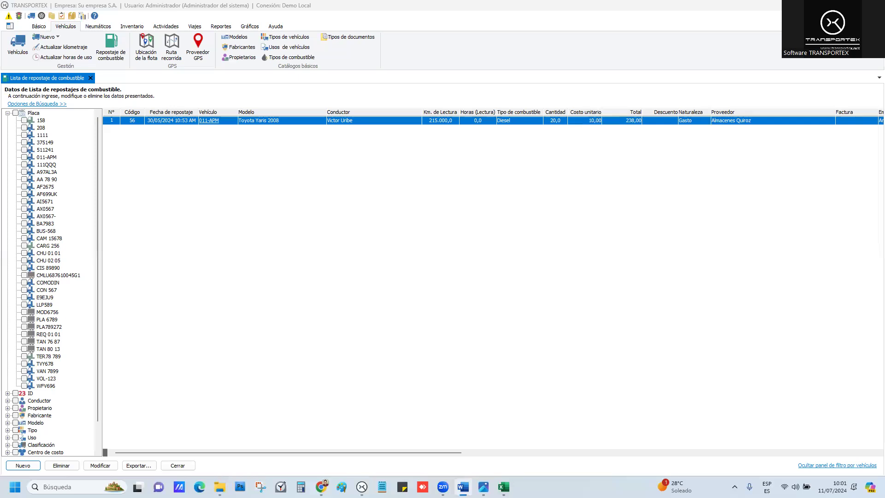
click(91, 77)
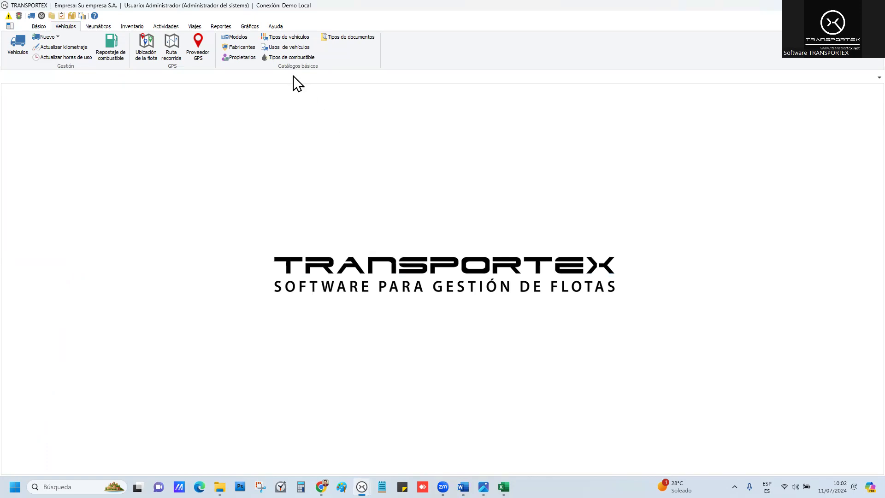
Step: View the TRANSPORTEX version information, open the version's release notes, and close the information window
click(275, 28)
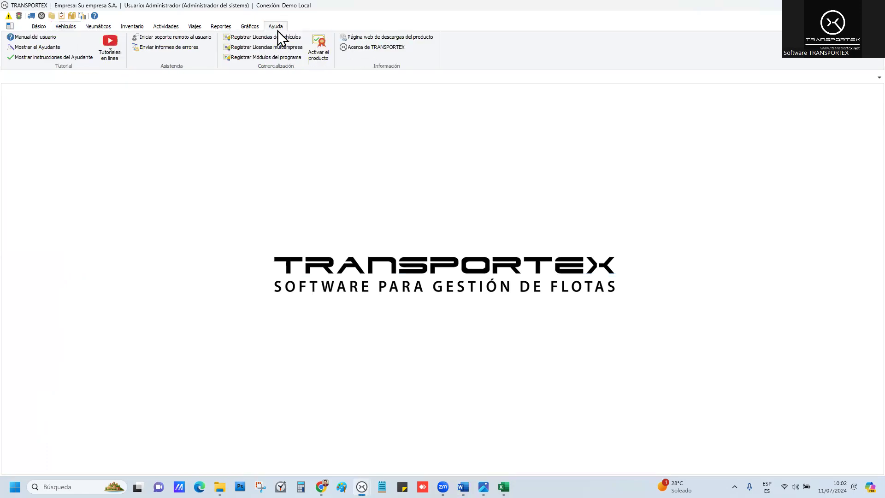
click(352, 48)
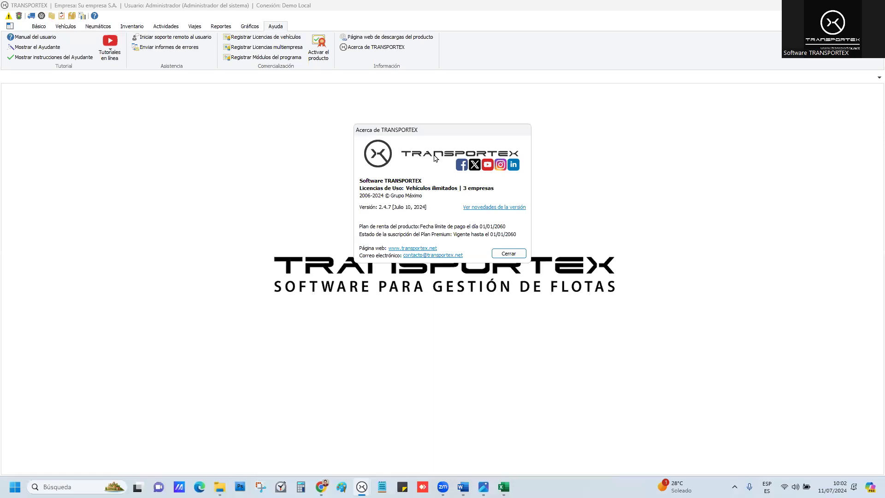
click(482, 209)
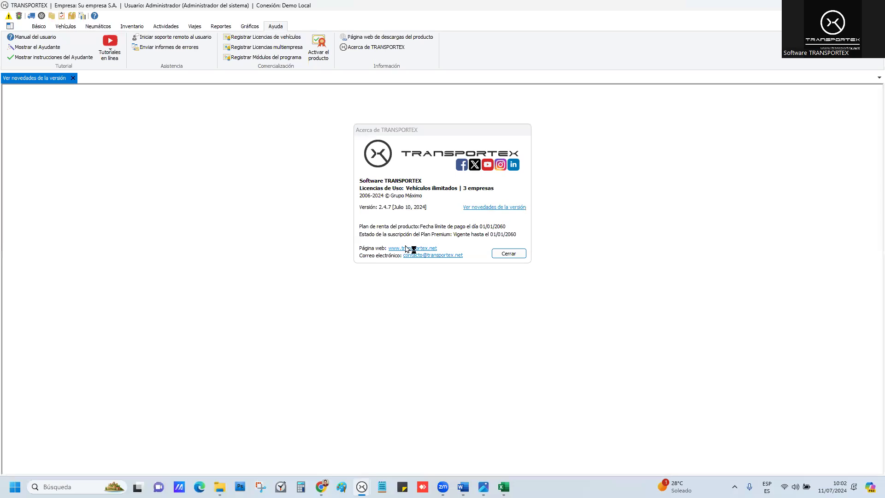
drag(475, 131, 681, 93)
click(716, 216)
Step: Read through the release notes of versions 2.4.7, 2.4.6 and 2.4.5, and close the release notes page
scroll(428, 350, down, 5)
scroll(429, 350, up, 1)
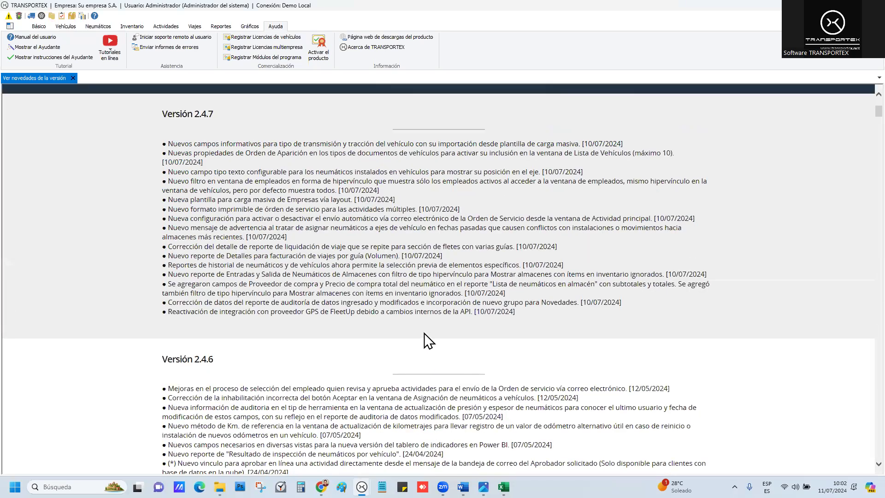
drag(413, 147, 521, 151)
click(537, 213)
scroll(466, 331, down, 15)
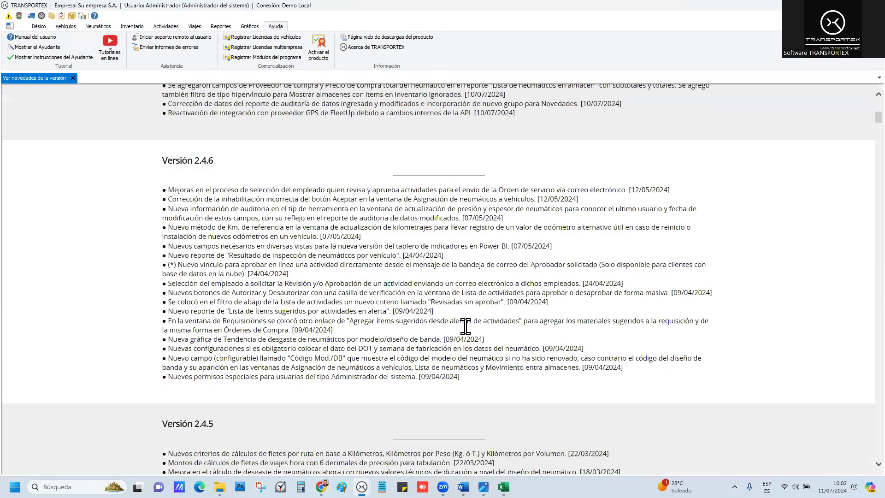
scroll(475, 364, down, 3)
scroll(461, 351, up, 20)
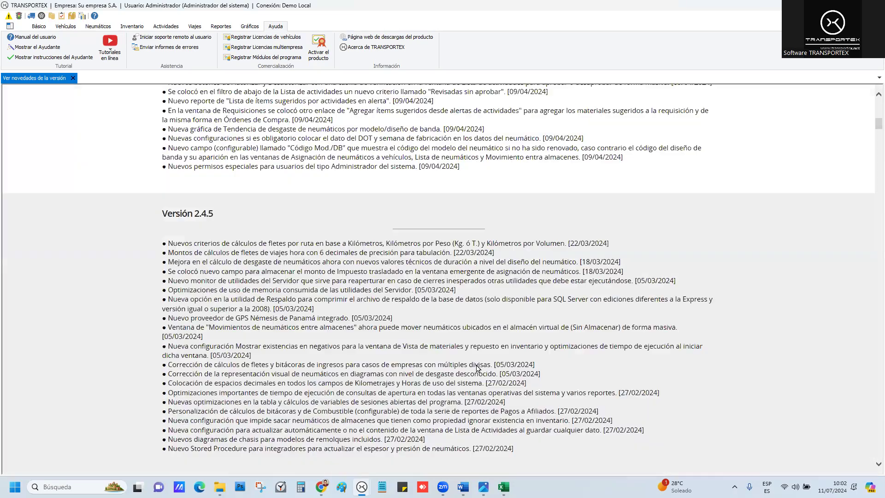
scroll(427, 285, down, 12)
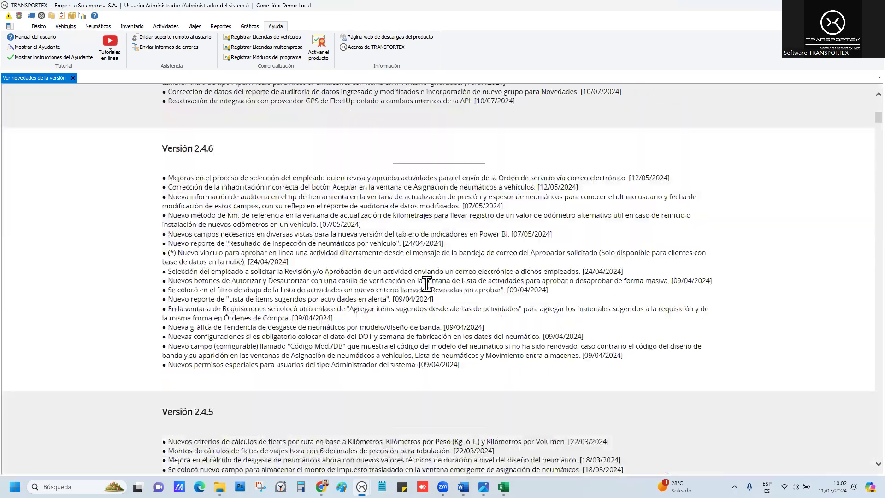
scroll(427, 285, up, 11)
scroll(423, 287, up, 2)
scroll(396, 300, down, 2)
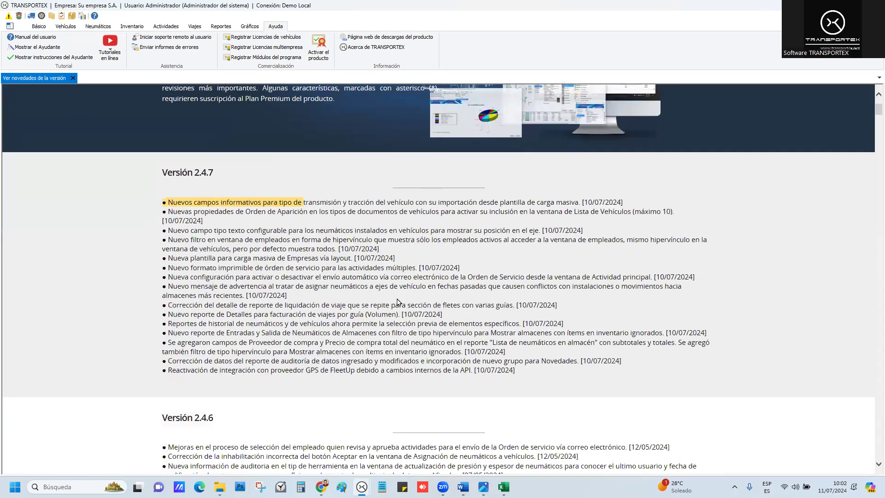
scroll(353, 277, down, 3)
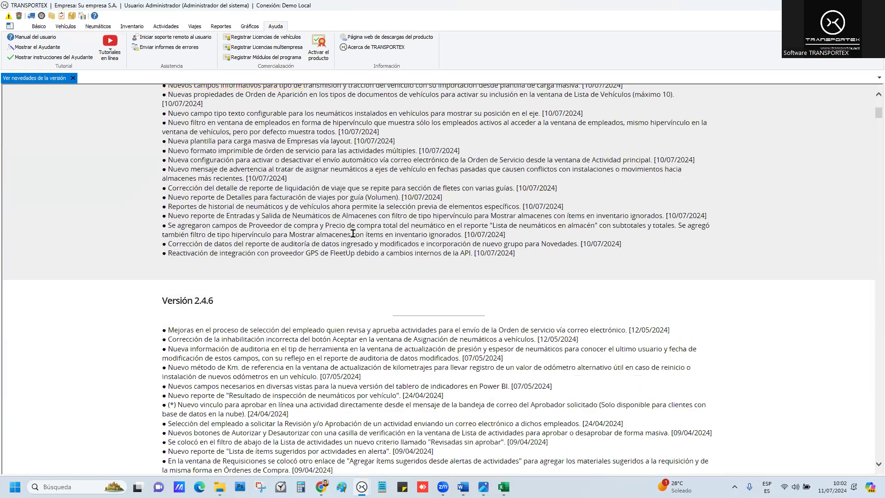
scroll(361, 241, up, 5)
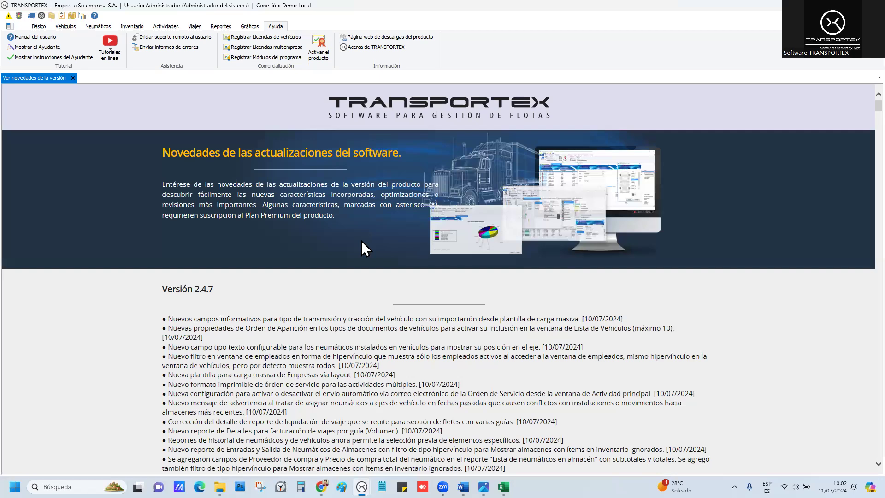
click(72, 78)
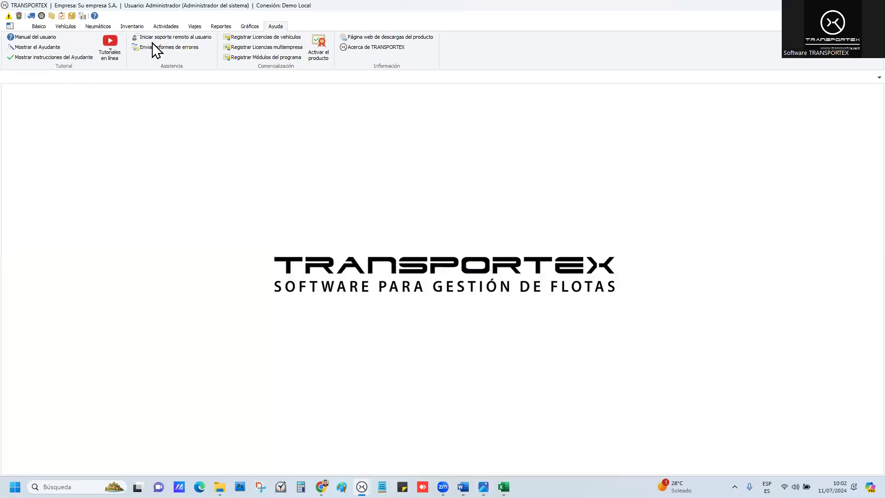
Step: Switch to the TRANSPORTEX window connected to DEMO en la Nube and close its vehicle list
mouse_move(362, 486)
click(325, 440)
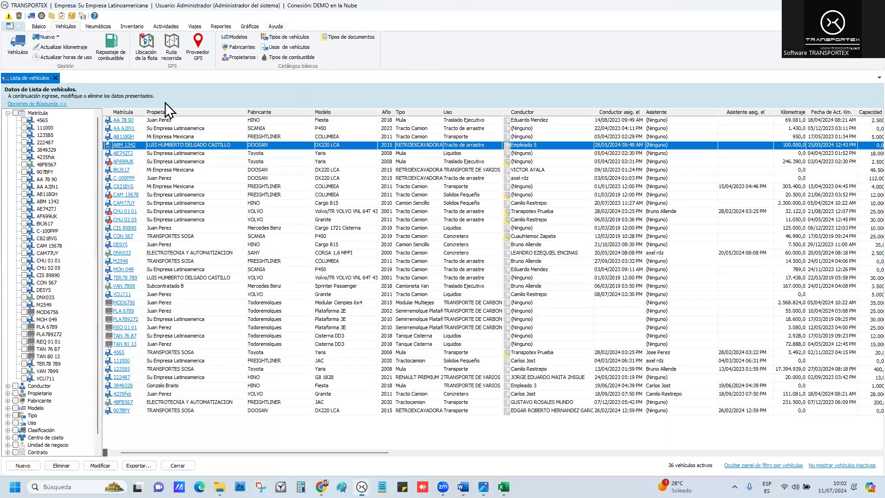
click(56, 78)
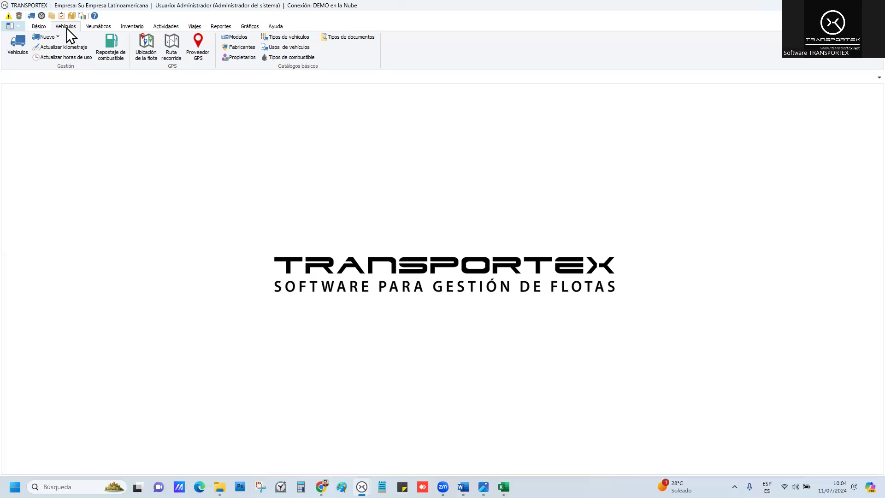
Step: Open the employee list, view the record of the Gerente Operativo employee, and close both without changes
click(45, 27)
click(186, 48)
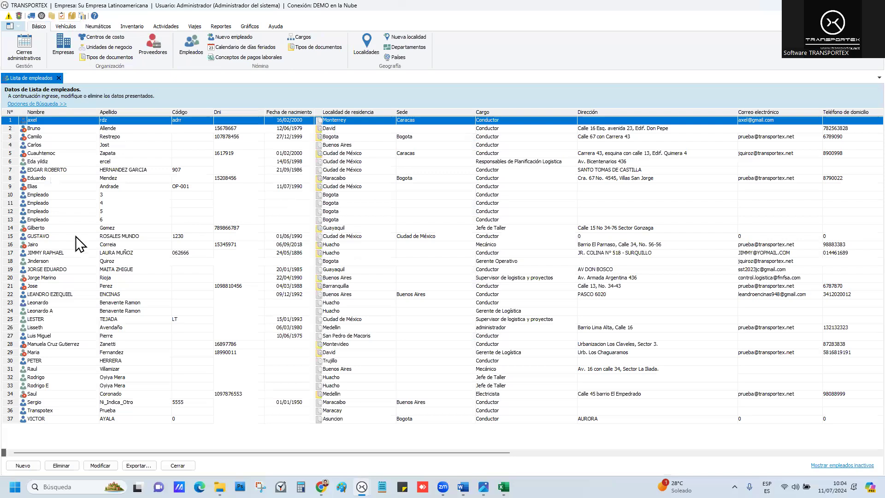
click(69, 253)
click(66, 244)
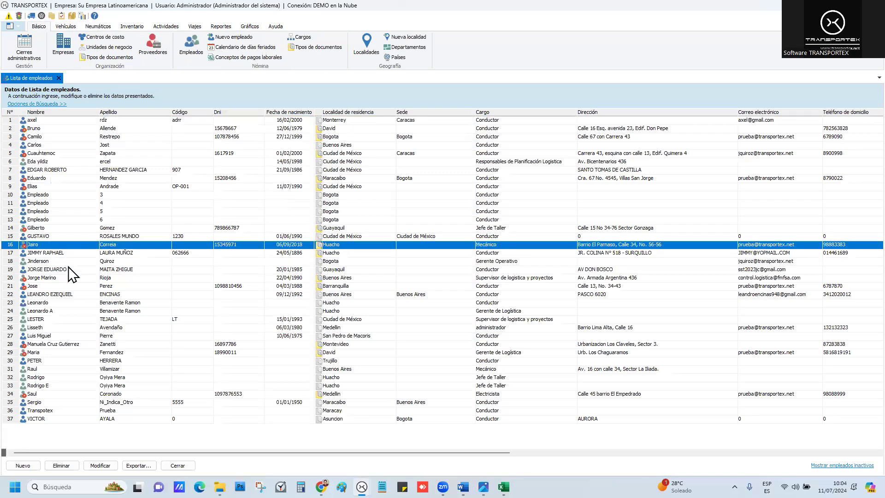
double_click(69, 260)
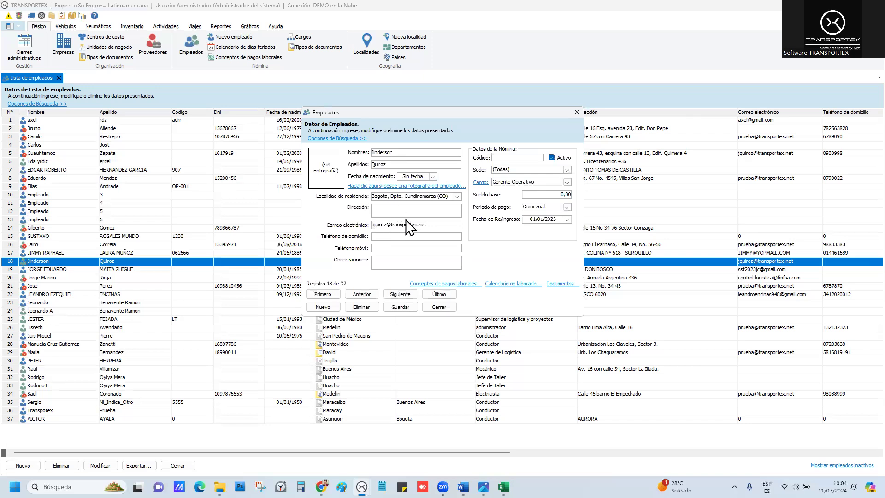
click(438, 306)
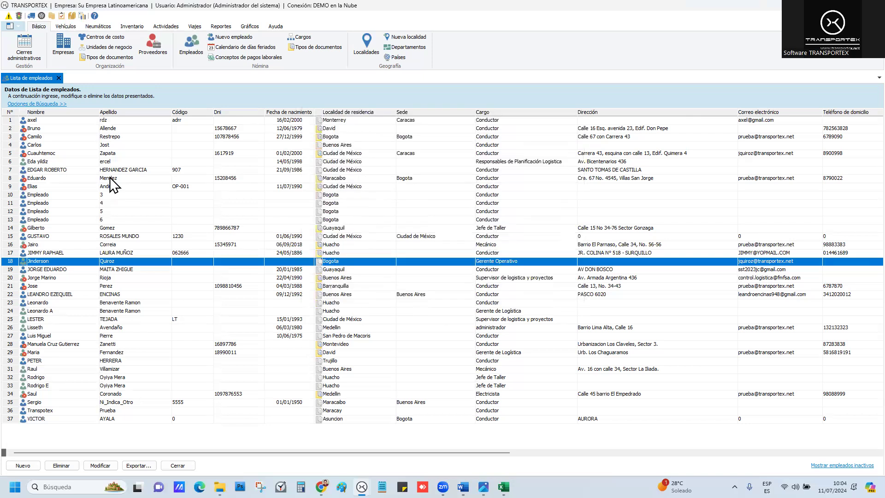
click(59, 78)
click(172, 26)
click(71, 54)
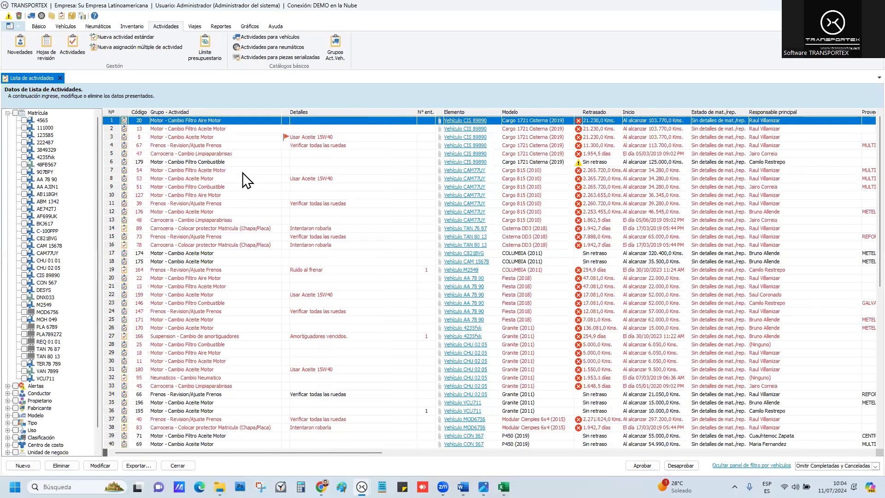
click(245, 171)
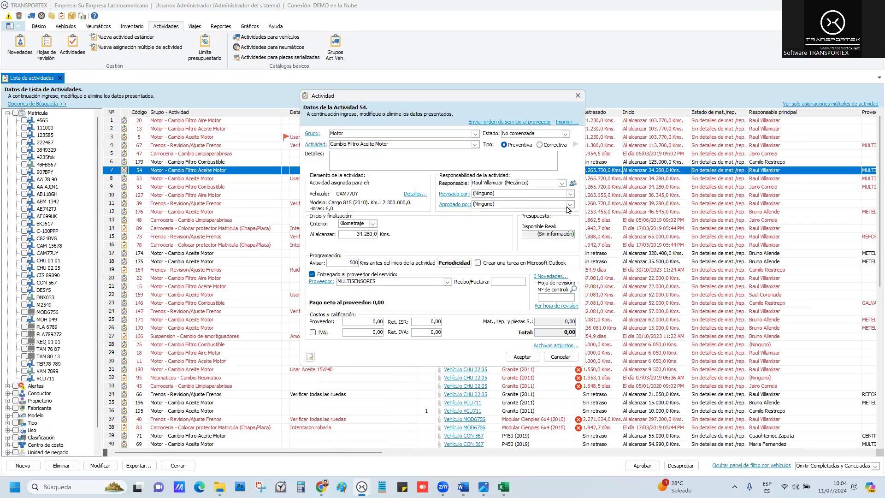
click(571, 204)
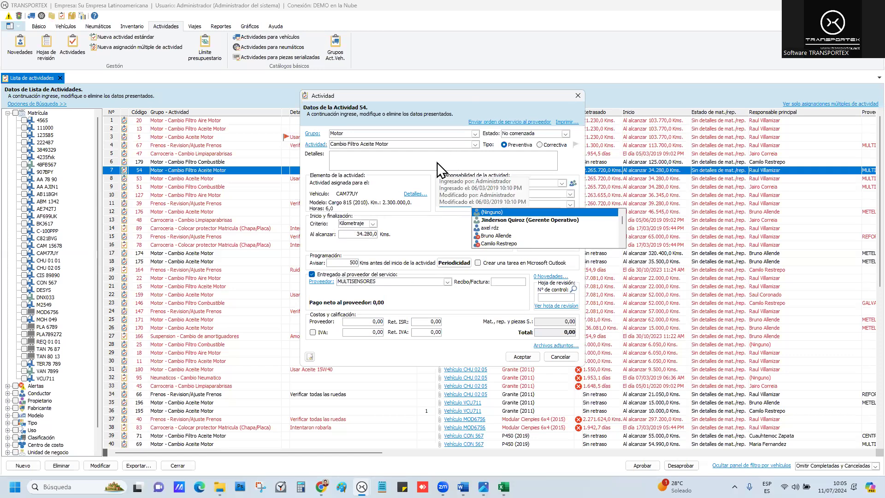
click(573, 98)
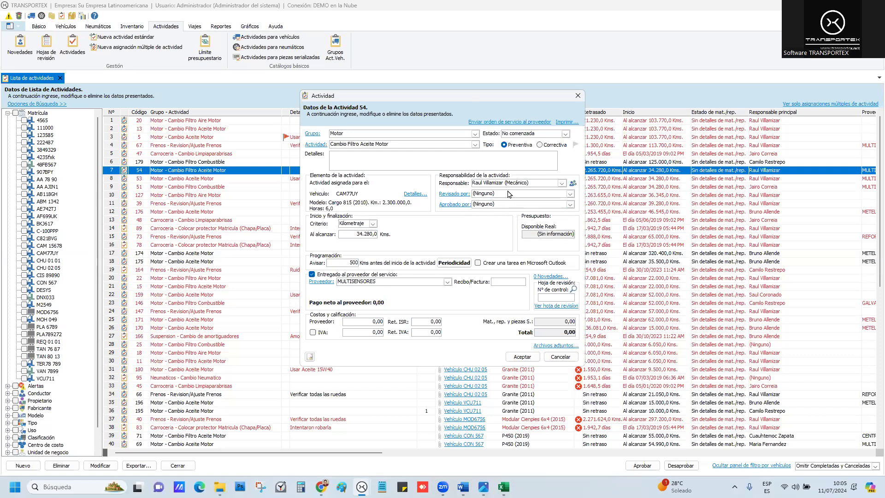
Step: Try the status En curso on activity 54, set it back to No comenzada, and close the activity without saving
click(565, 134)
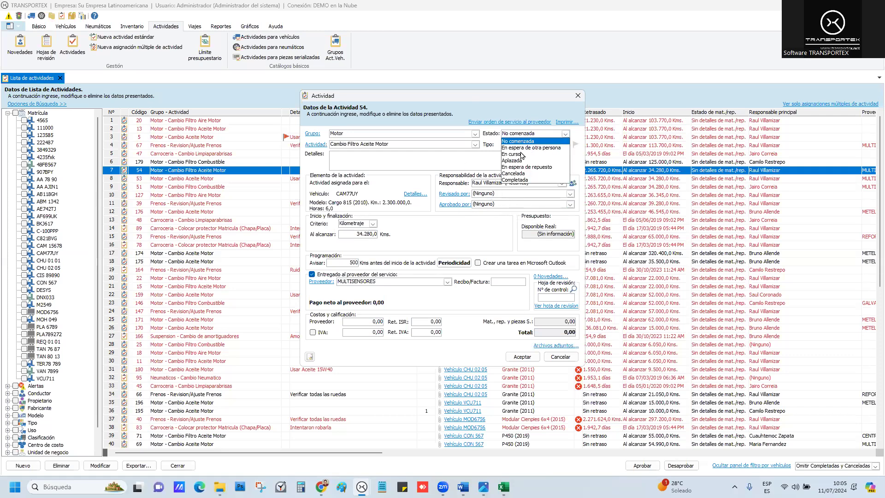
click(566, 154)
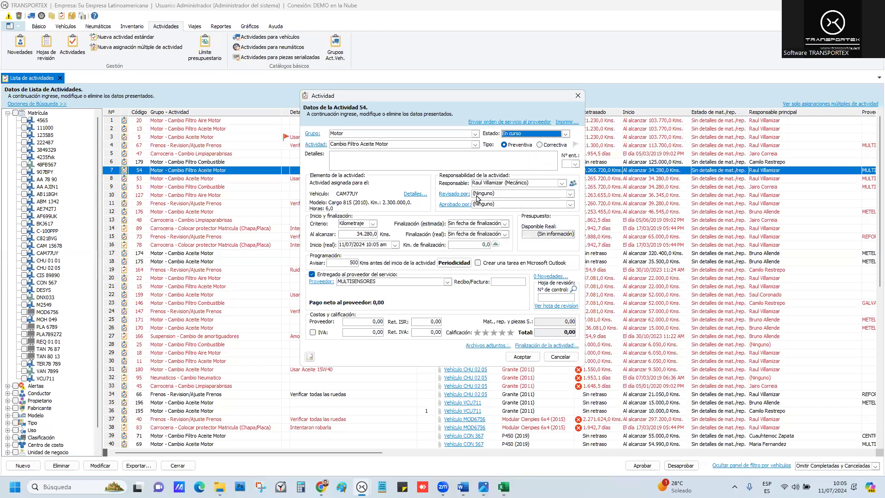
click(565, 134)
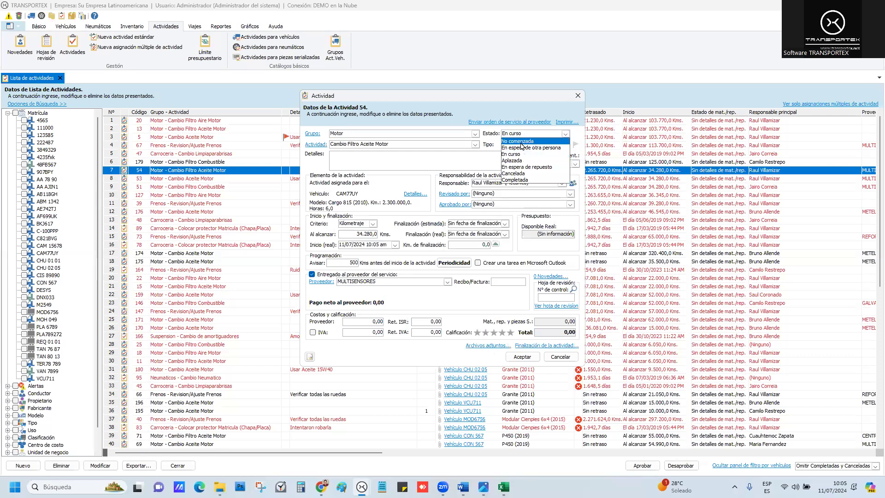
click(523, 138)
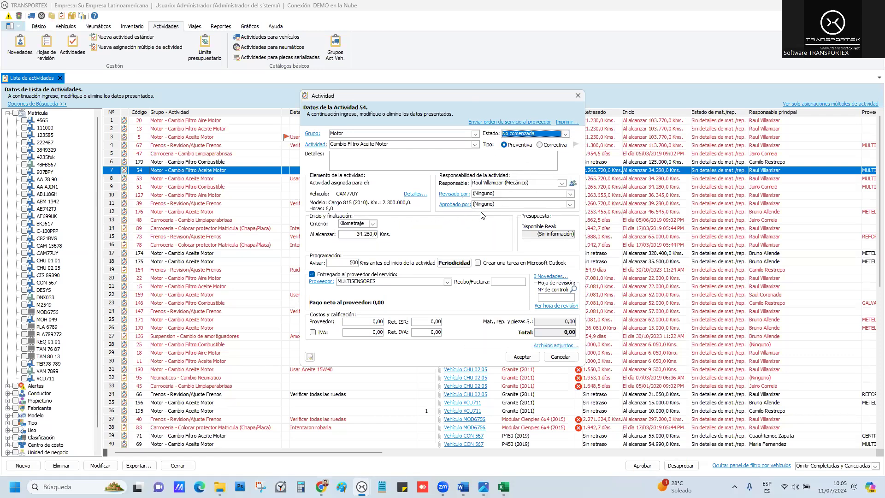
click(559, 358)
click(472, 275)
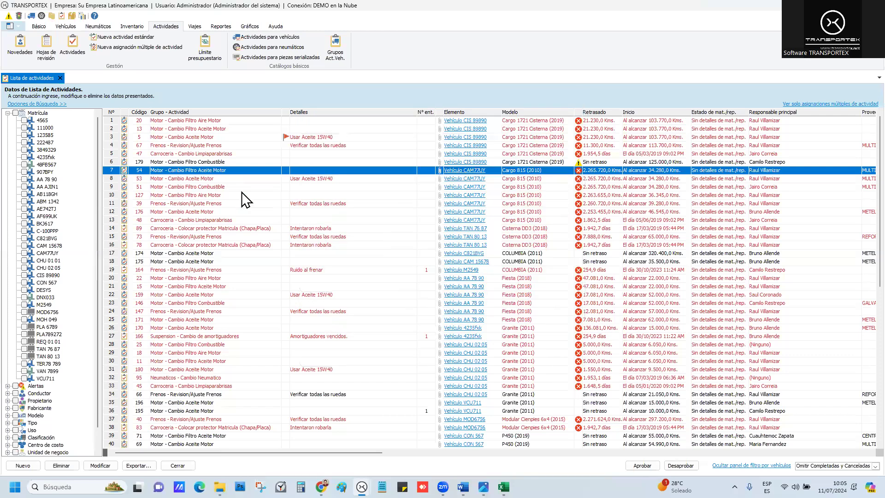
Step: Start sending activity 54's service order to whoever approves it, selecting the Gerente Operativo employee as approver
right_click(199, 177)
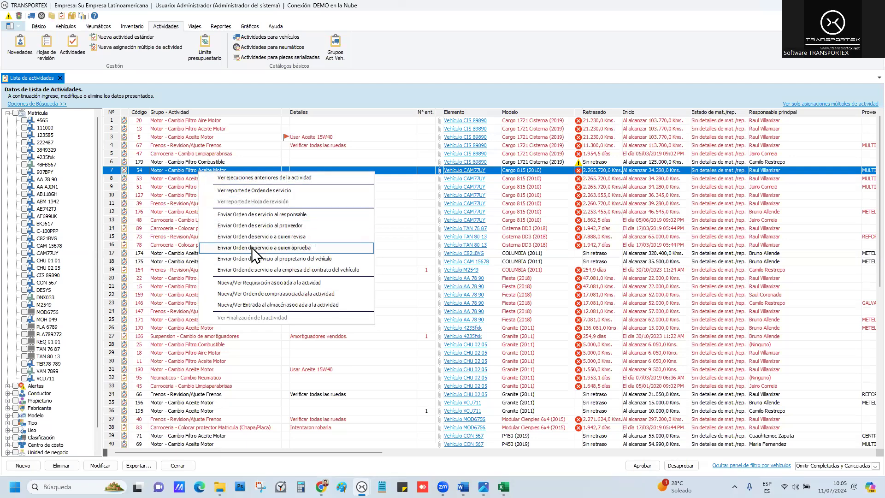
click(282, 248)
click(424, 187)
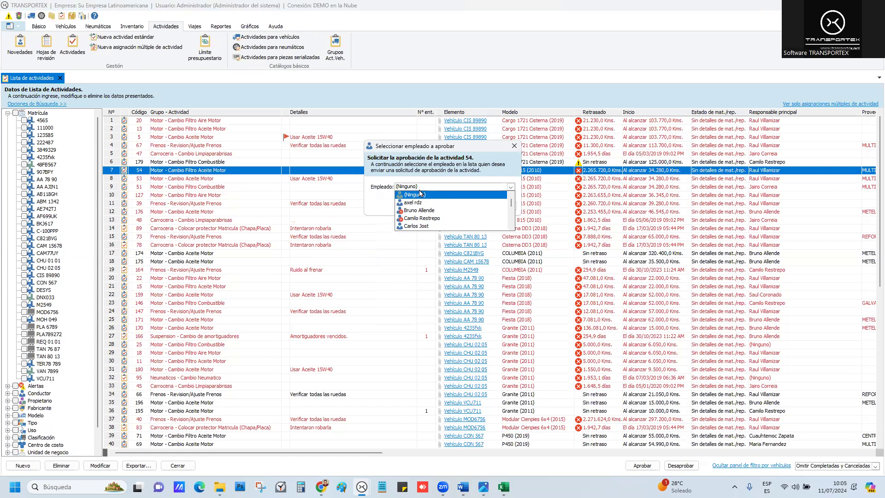
scroll(424, 203, down, 3)
scroll(426, 208, down, 2)
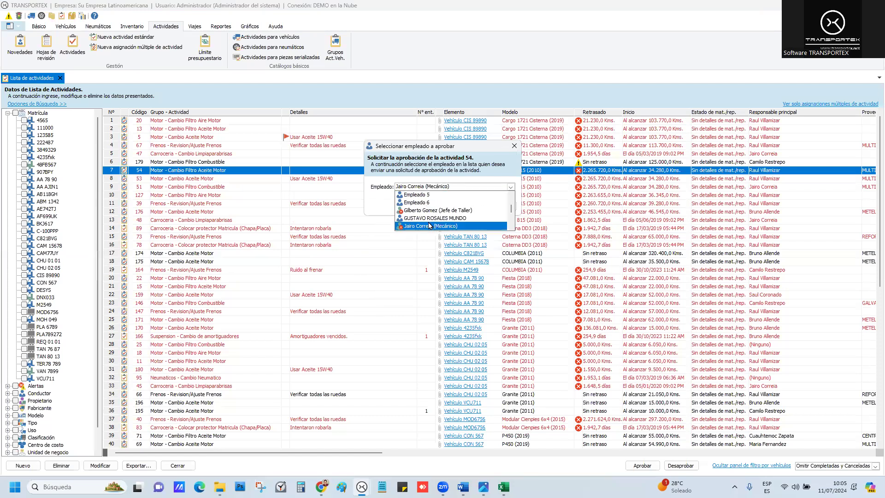
click(431, 198)
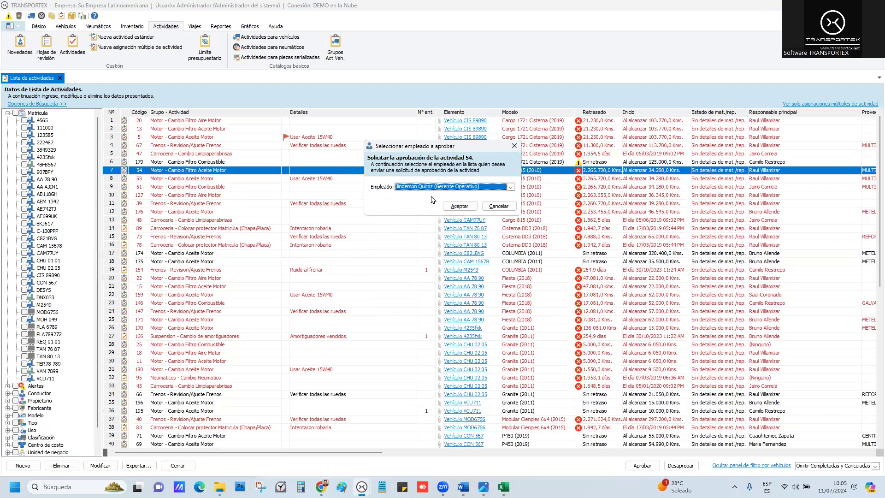
click(511, 187)
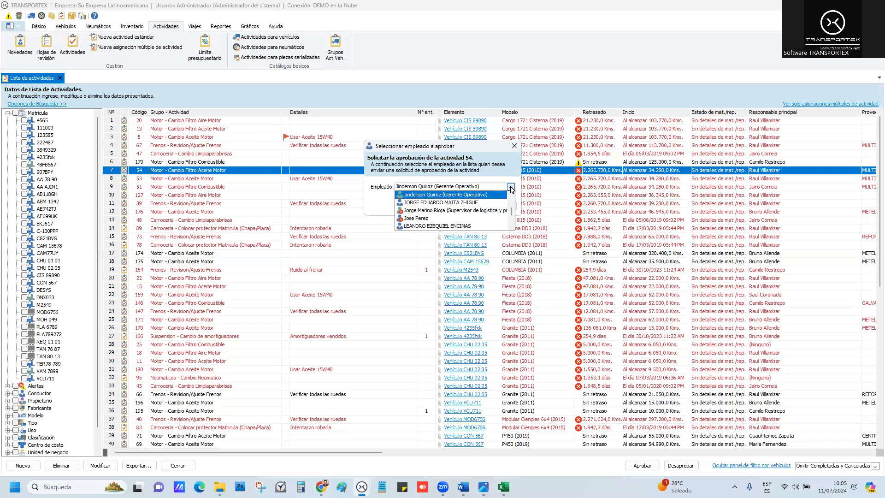
click(443, 196)
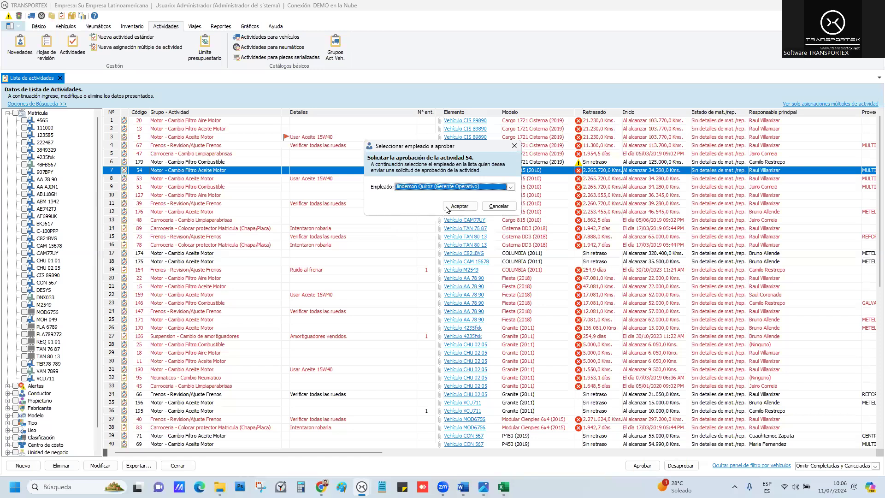
Step: Accept the chosen approver and e-mail the service order to that employee
click(455, 206)
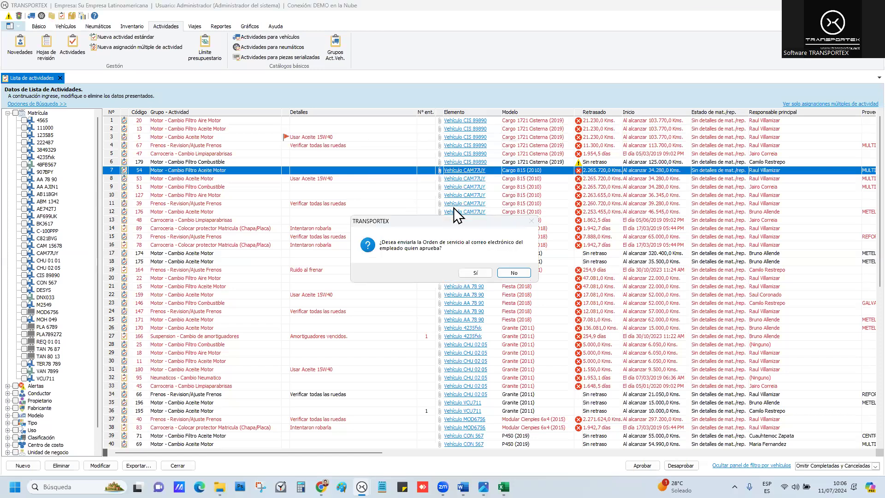
click(475, 272)
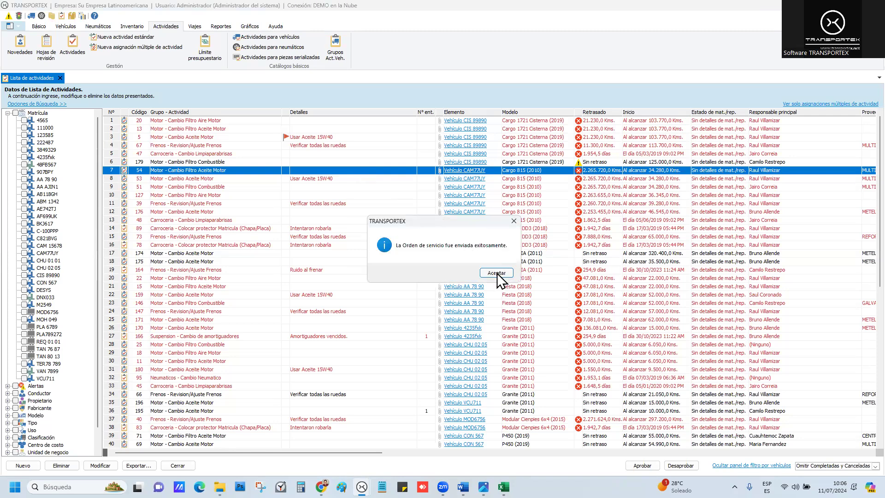
click(500, 276)
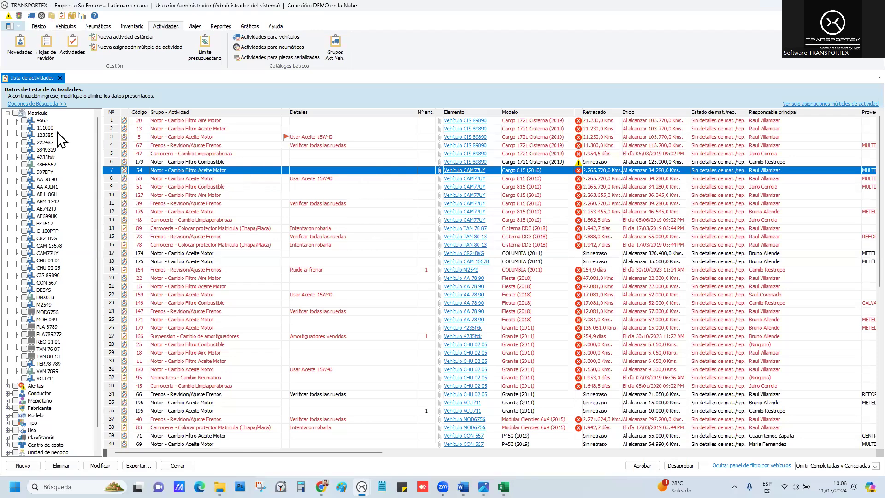
Step: Search the activities for Código de actividad equal to 54 and examine the Revisado Por and Aprobado Por columns
click(43, 106)
click(52, 116)
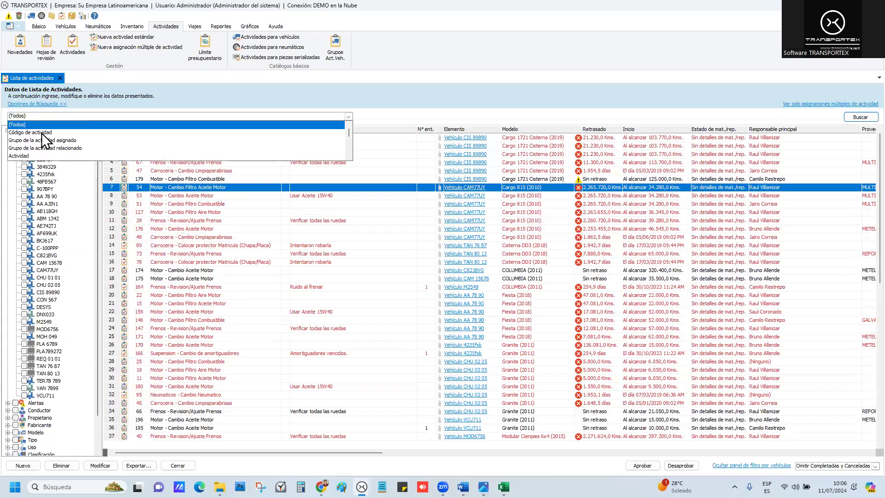
click(117, 132)
click(412, 116)
text(54)
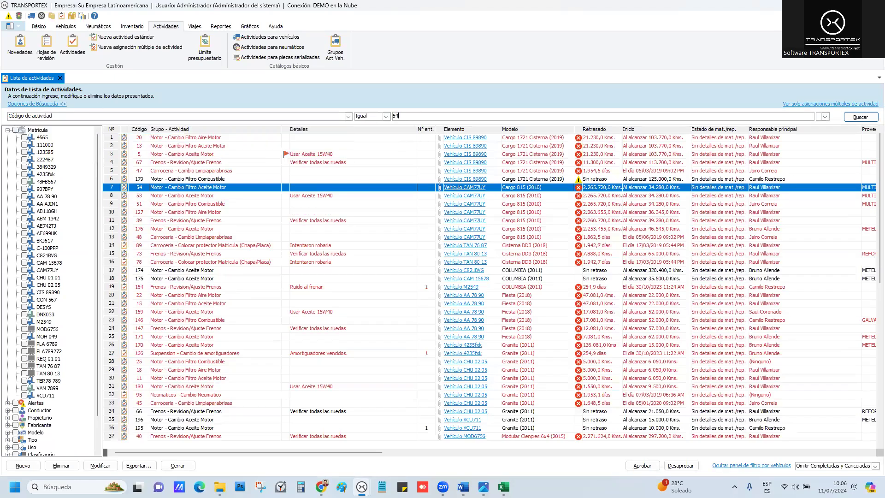
drag(380, 454, 800, 439)
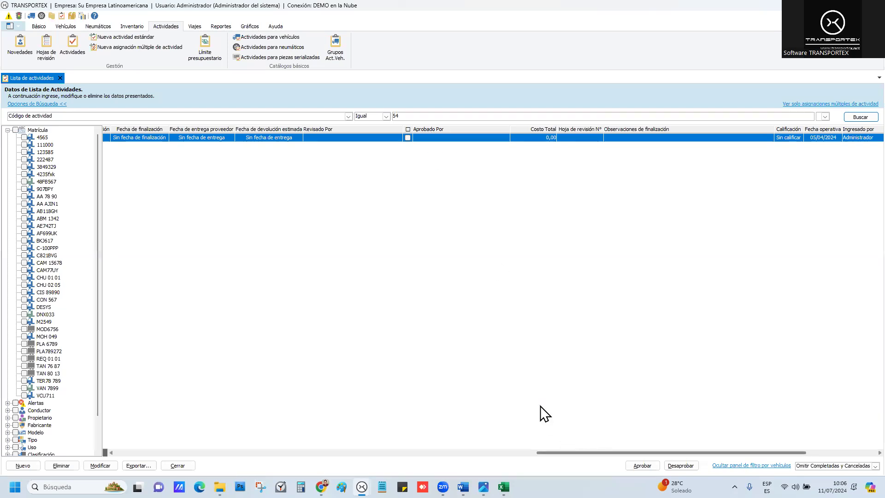
drag(609, 451, 525, 451)
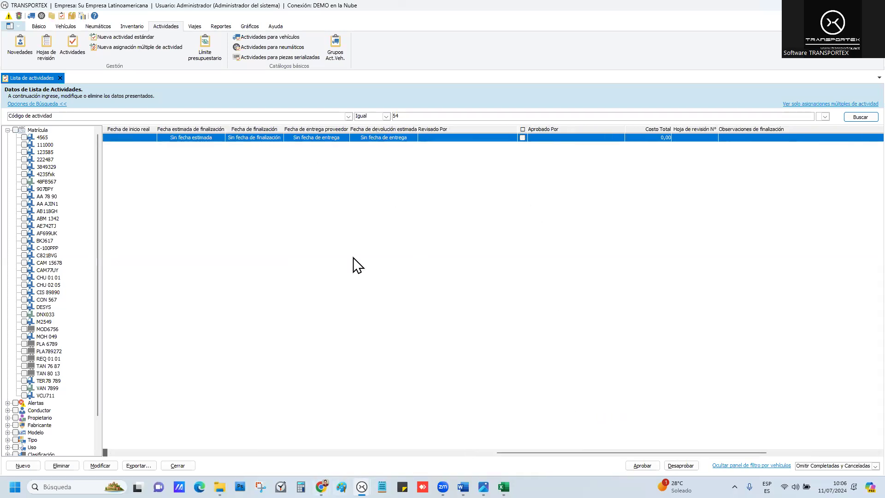
Step: Switch to Gmail in Chrome, refresh the inbox, and open the message "Orden de servicio nº 54 para su aprobación"
mouse_move(321, 486)
click(308, 438)
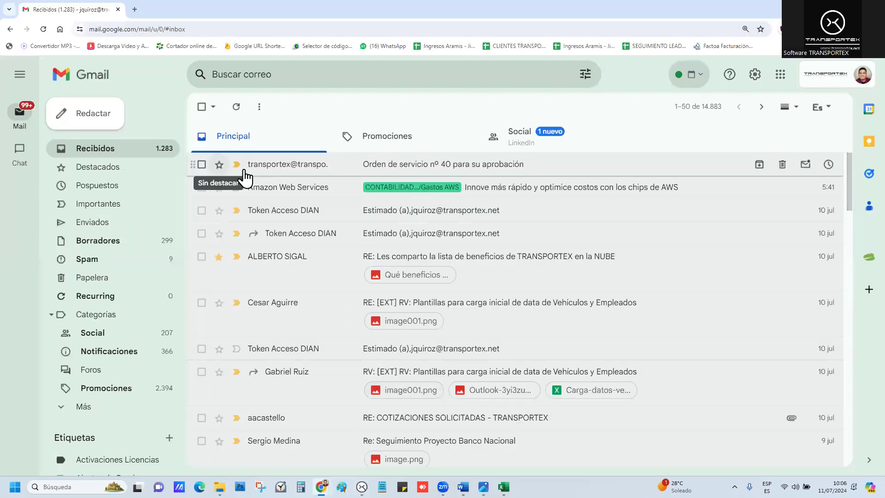
key(F5)
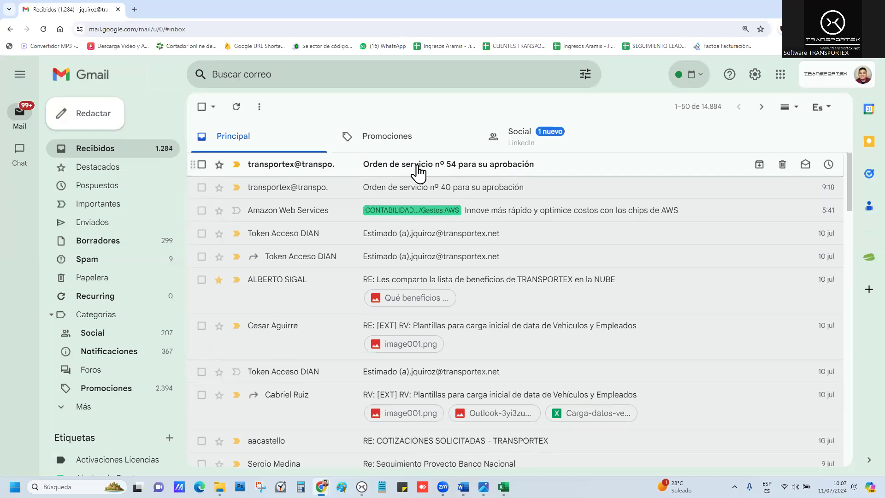
click(416, 167)
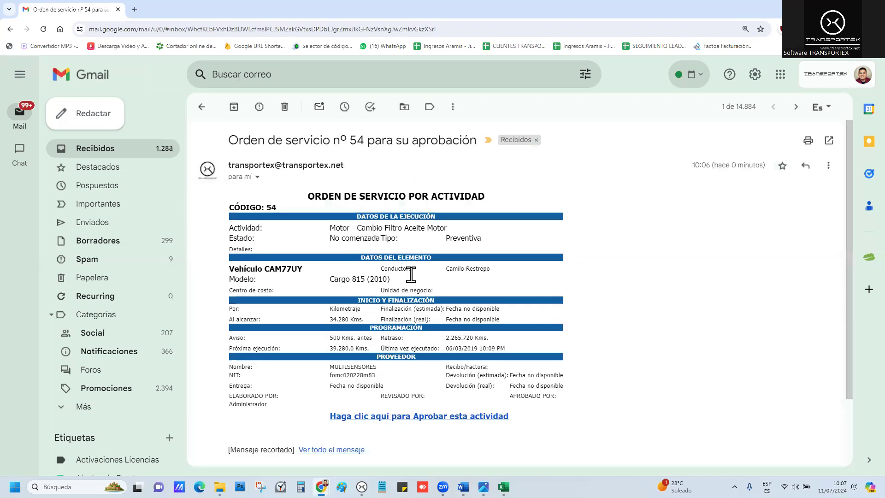
Step: Read through the e-mailed service order, approve activity 54 using its approval link, and review the confirmation page
scroll(416, 345, down, 1)
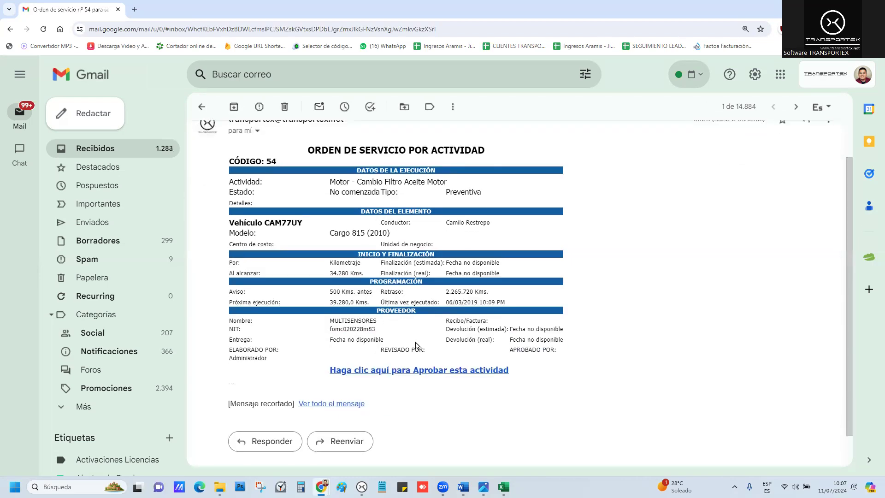
scroll(416, 345, up, 1)
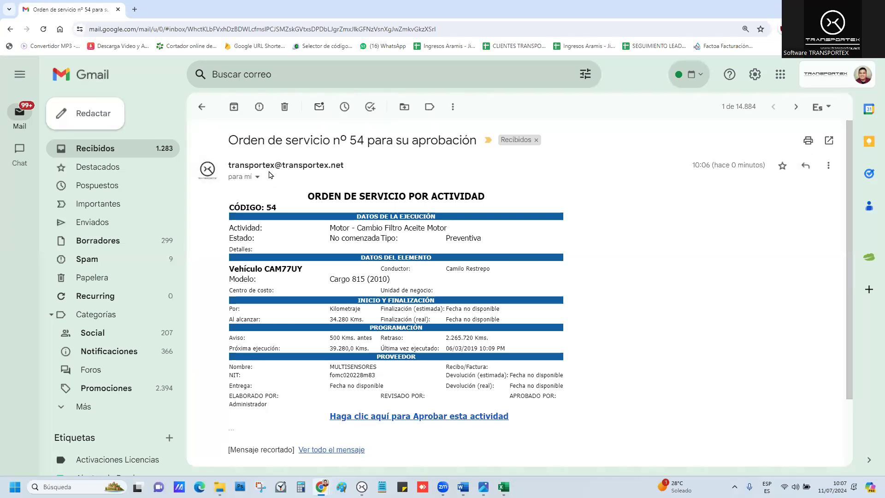
mouse_move(282, 166)
scroll(391, 283, down, 1)
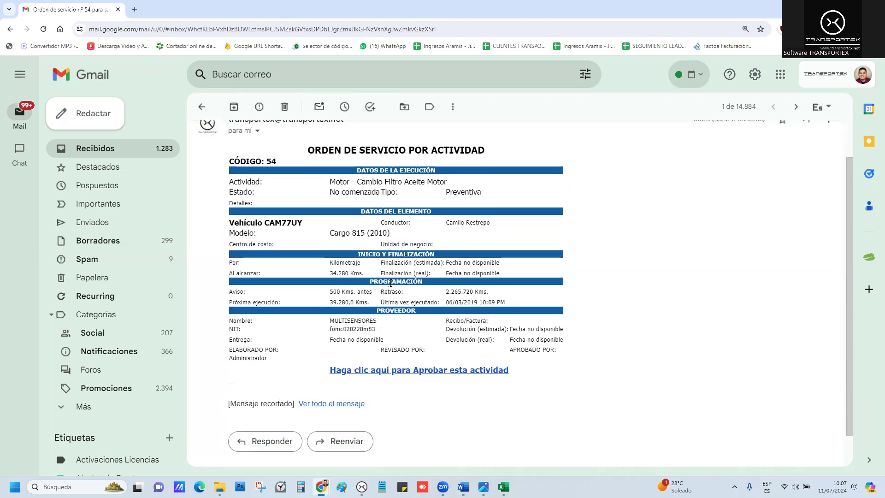
click(413, 374)
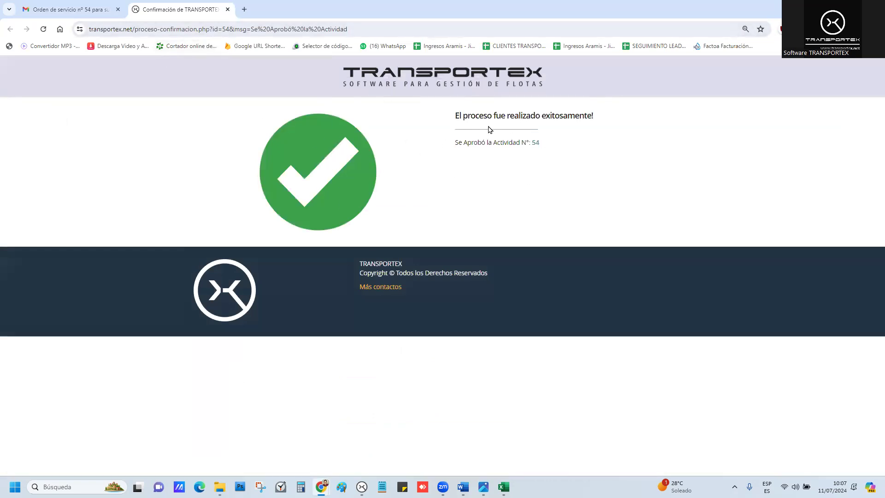
drag(455, 117, 589, 116)
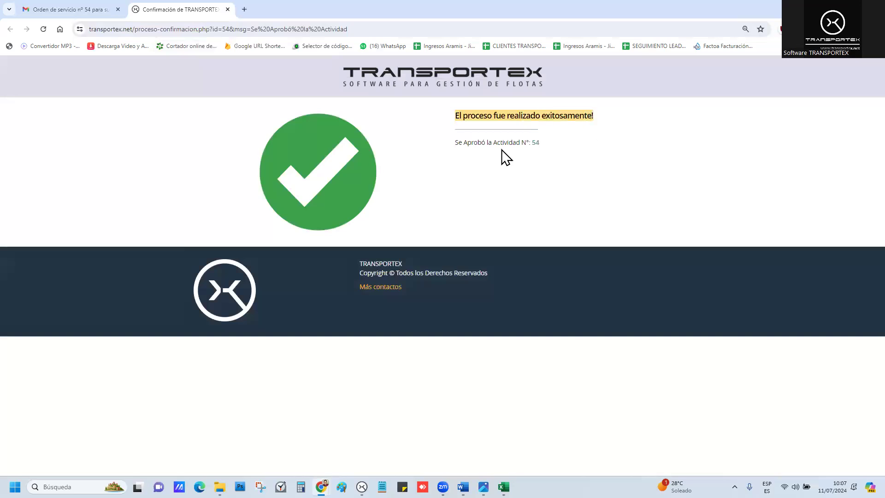
drag(457, 141, 543, 144)
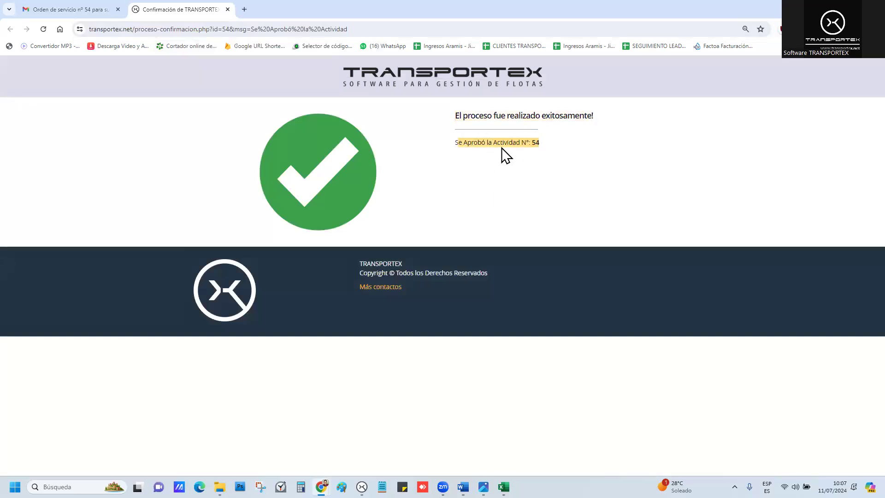
Step: Switch back to TRANSPORTEX, refresh the activities list, and check the Aprobado Por value for activity 54
mouse_move(363, 479)
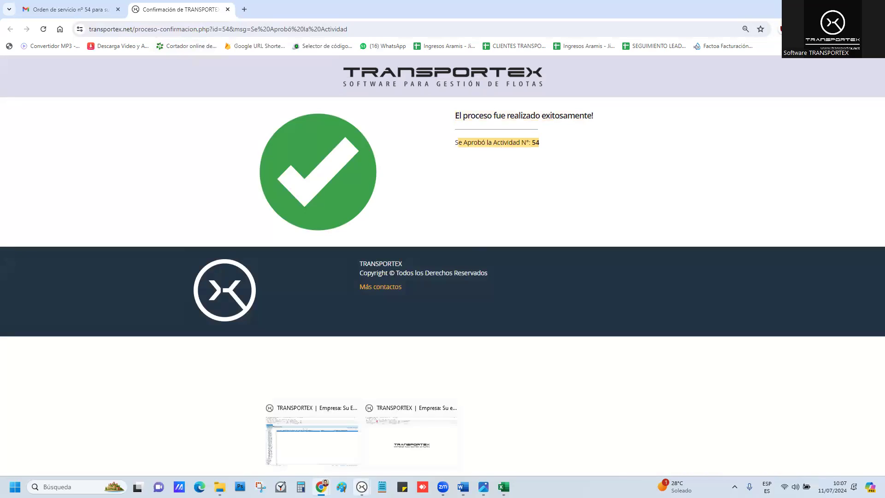
click(331, 448)
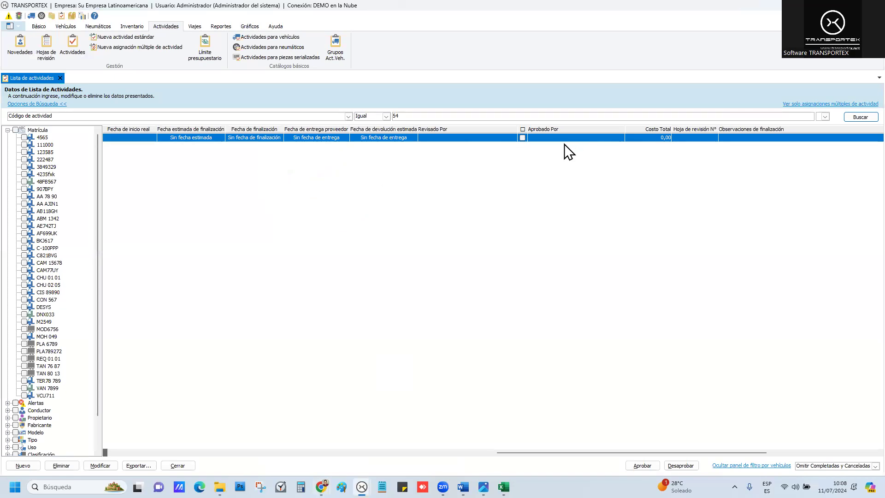
key(F5)
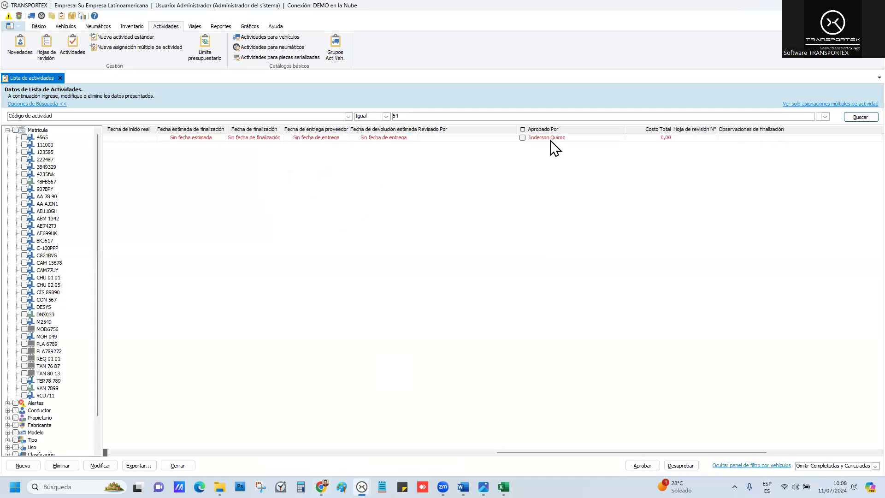
click(544, 137)
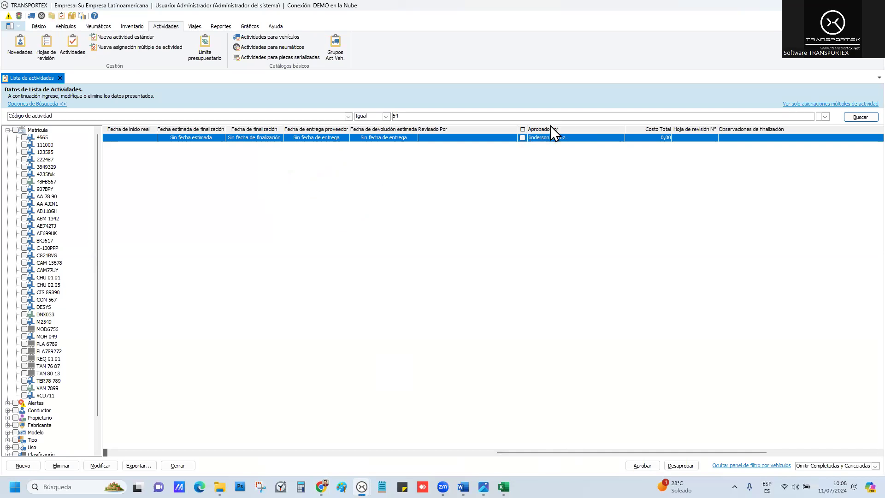
Step: Open the record of activity 54, check its Aprobado por field, and close the record without changes
drag(551, 453, 174, 462)
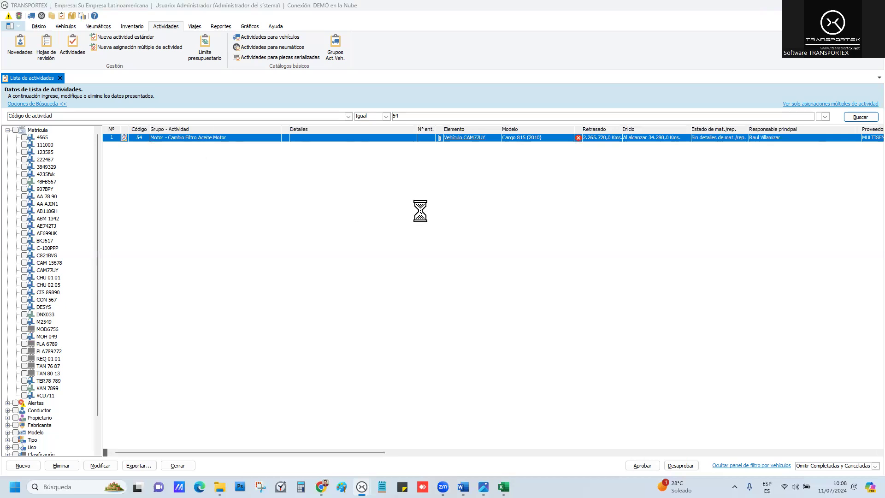
mouse_move(505, 207)
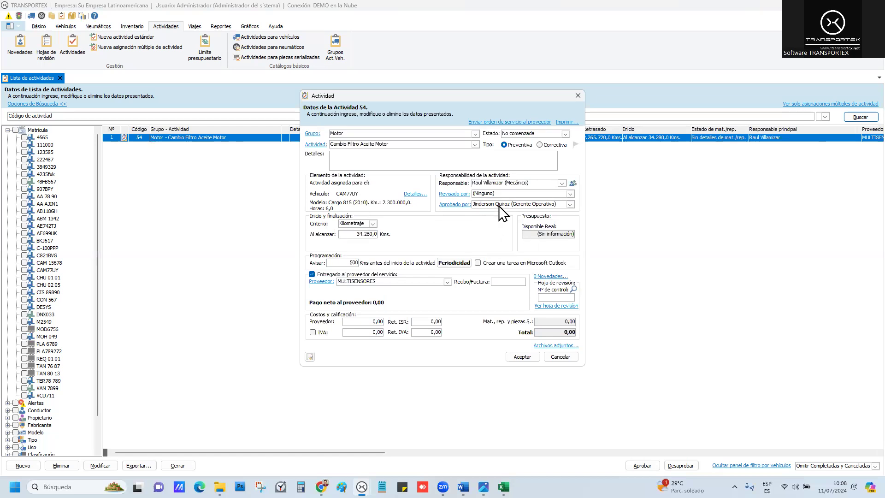
mouse_move(499, 204)
click(560, 356)
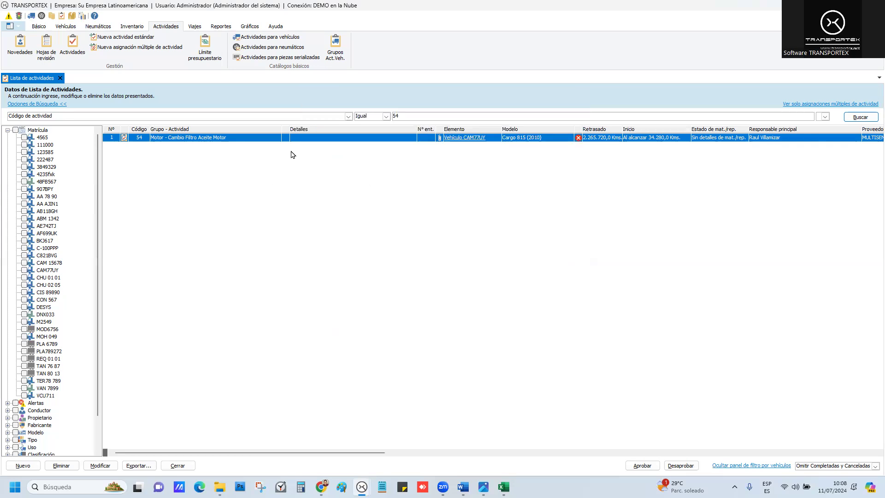
Step: Change the activity search criterion to (Todos) and run the search to list every activity
click(348, 116)
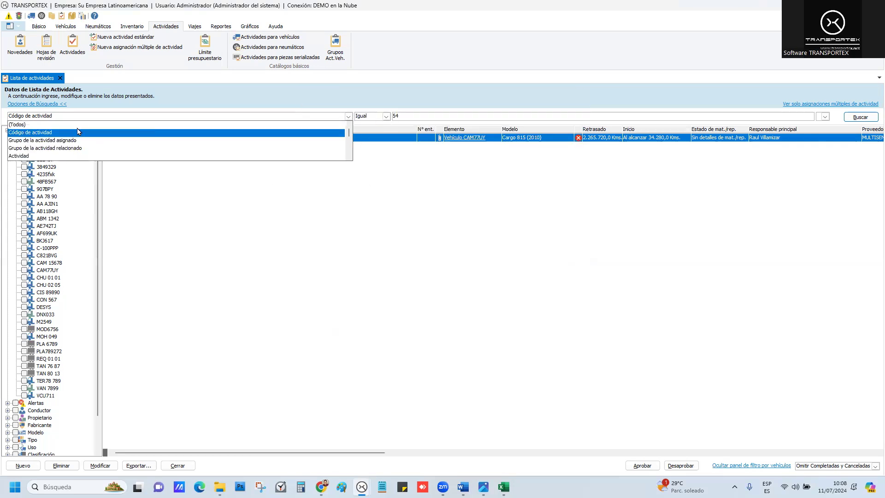
click(79, 132)
click(860, 117)
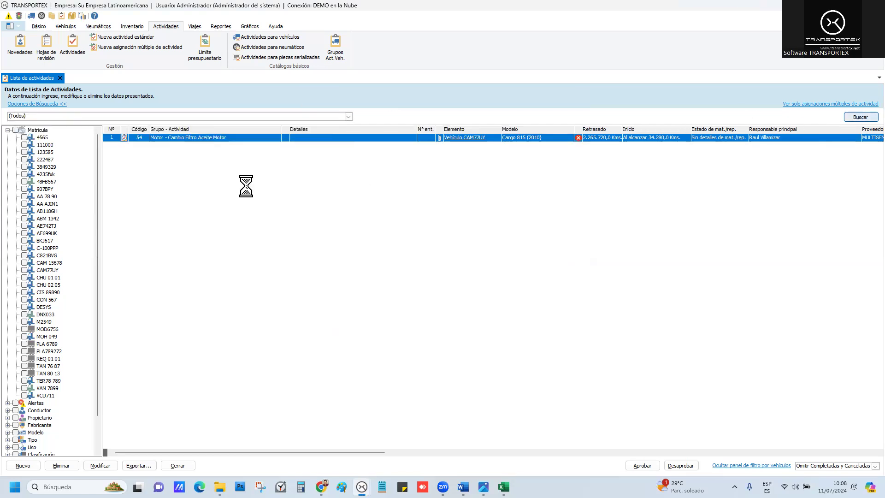
Step: Select activity 54 in the full list and review the available options for sending its service order
click(211, 237)
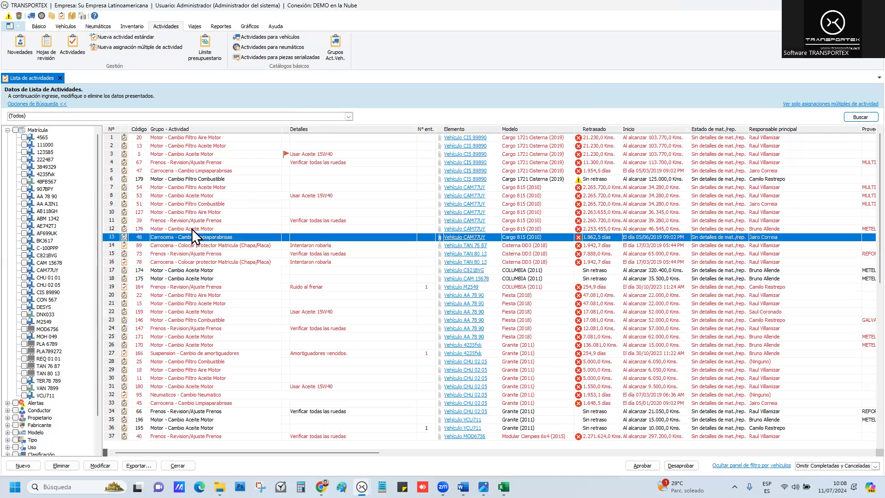
click(183, 211)
click(179, 187)
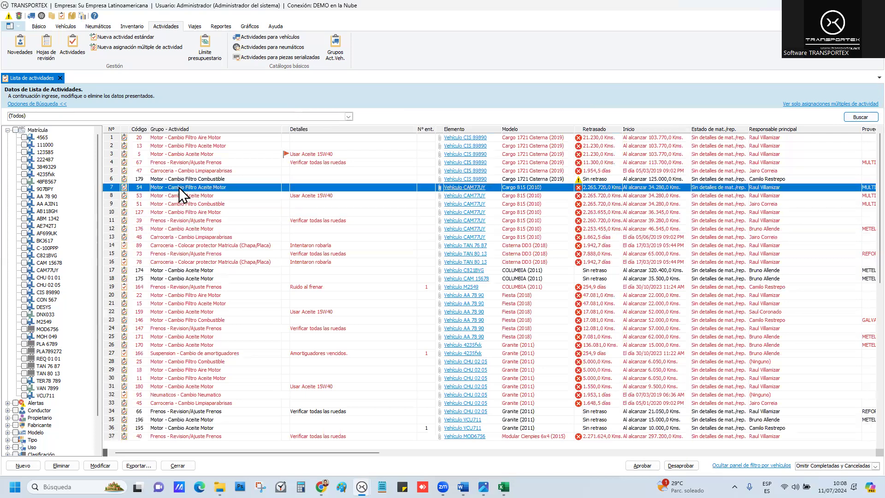
right_click(179, 187)
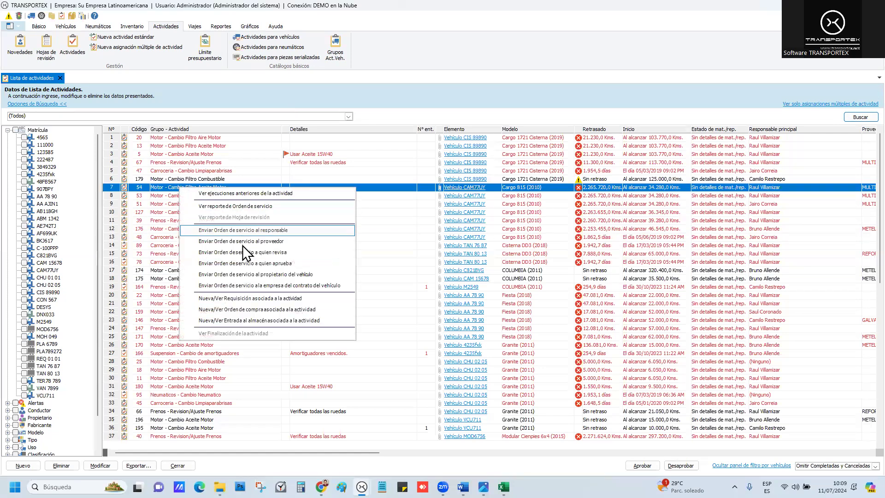
Step: Open activity 53, Cambio Aceite Motor, and request its approval from the employee listed as Gerente Operativo
click(166, 195)
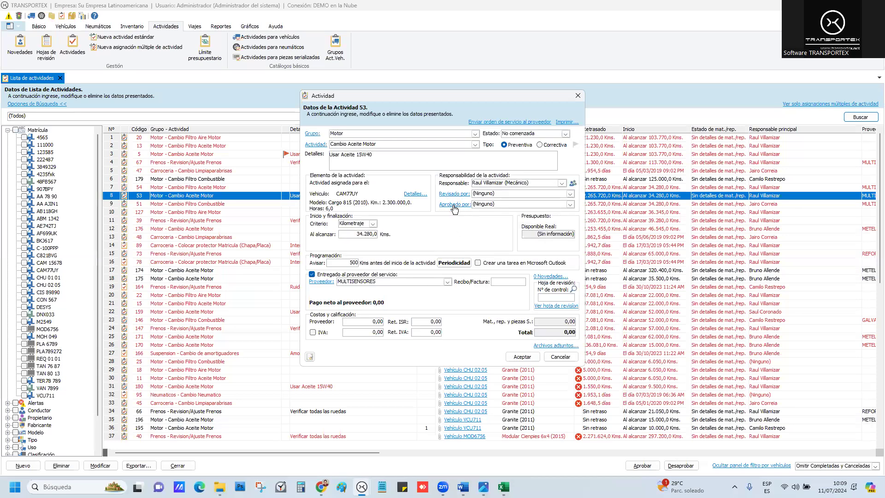
click(454, 204)
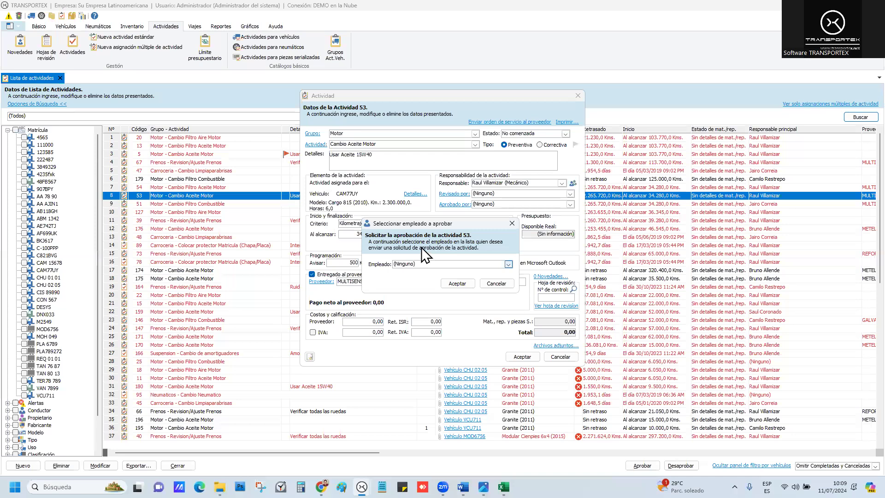
click(423, 263)
scroll(423, 291, down, 3)
scroll(423, 290, down, 1)
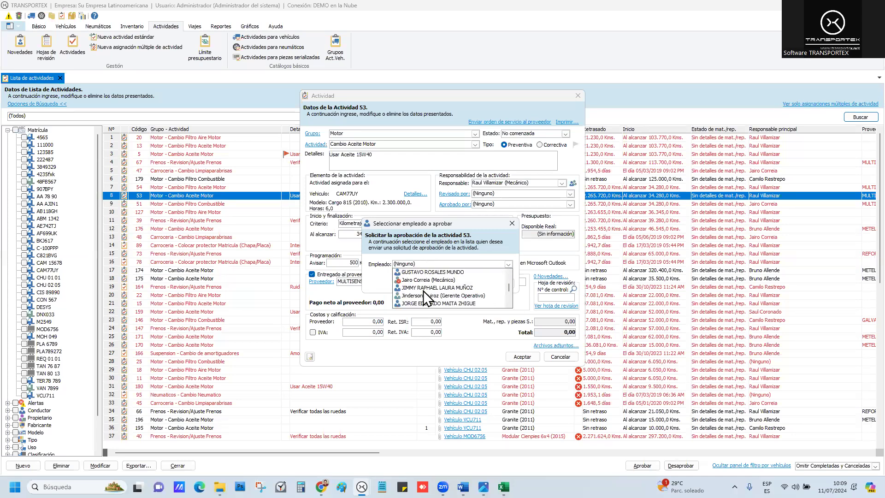
click(424, 293)
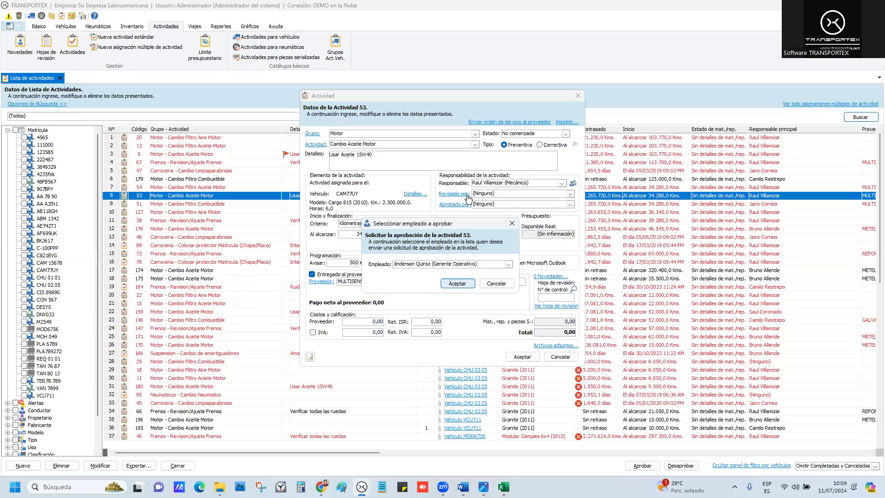
key(Return)
Step: Request the review of activity 53 from the same Gerente Operativo employee and save the activity
click(454, 198)
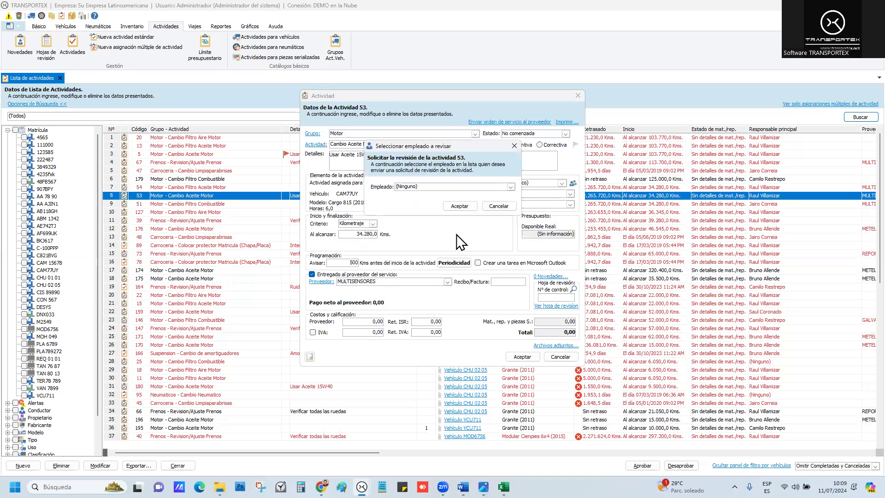
click(510, 187)
scroll(443, 217, down, 3)
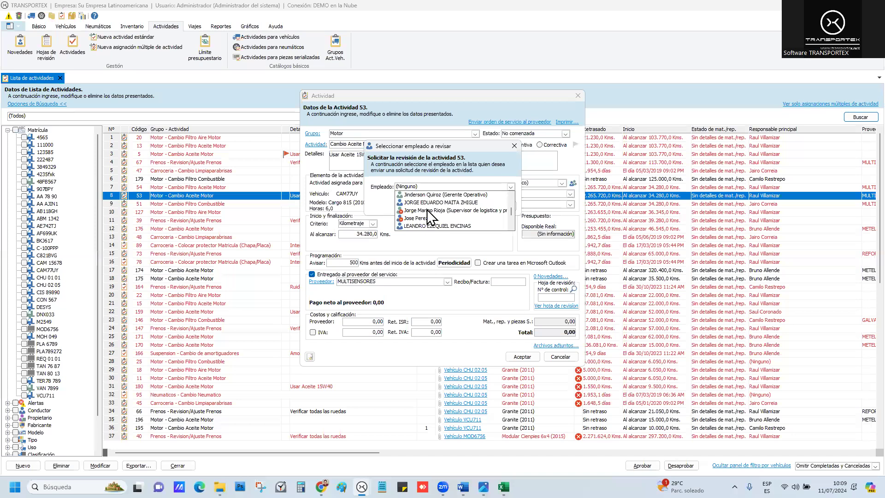
click(427, 195)
click(458, 206)
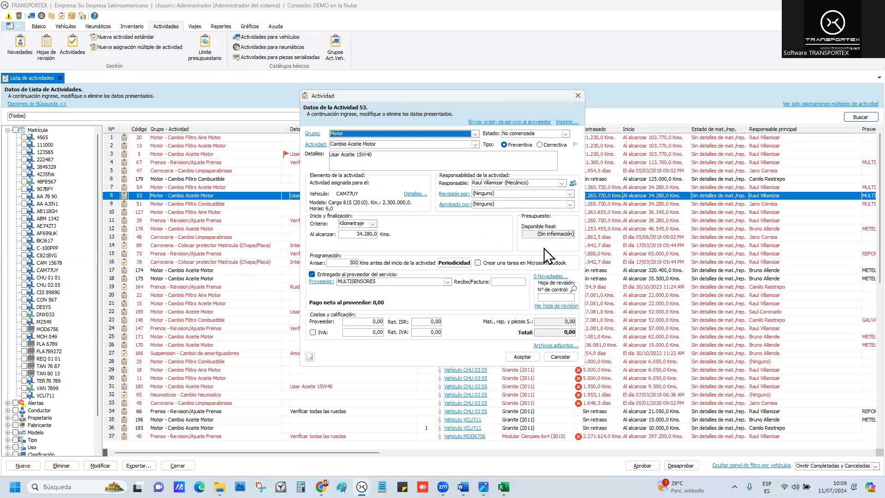
click(522, 356)
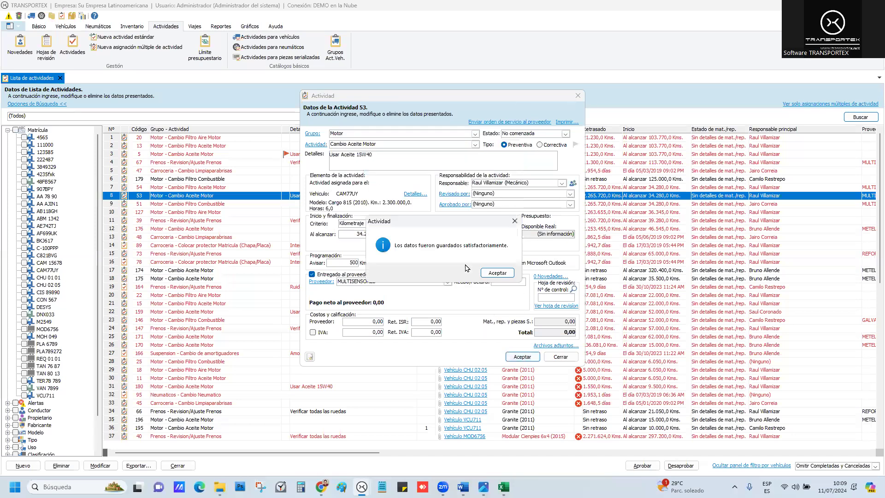
Step: Try to request the review of activity 53 (Cambio Aceite Motor) without choosing an employee, and leave the activity unsaved
click(494, 273)
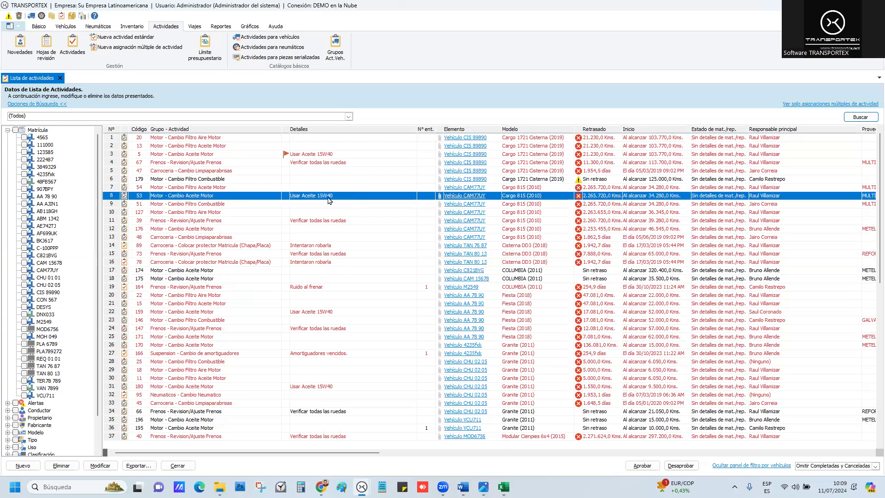
click(463, 195)
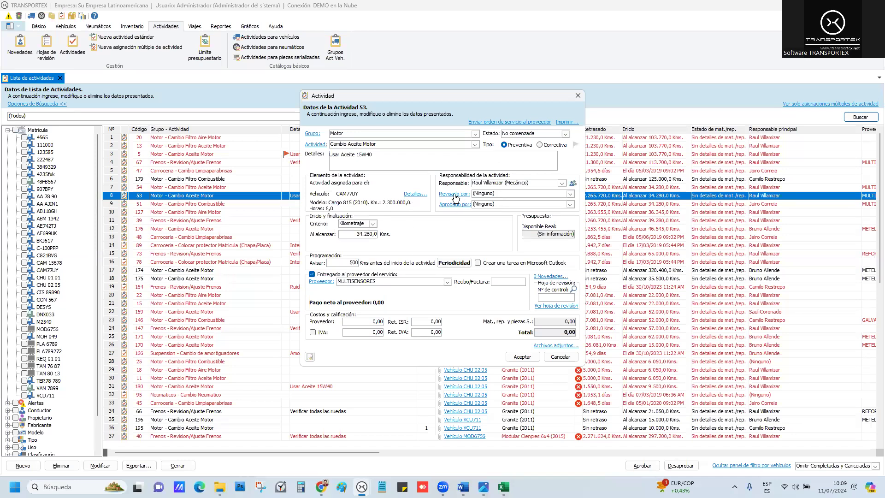
click(455, 196)
click(509, 187)
scroll(460, 209, up, 5)
click(442, 195)
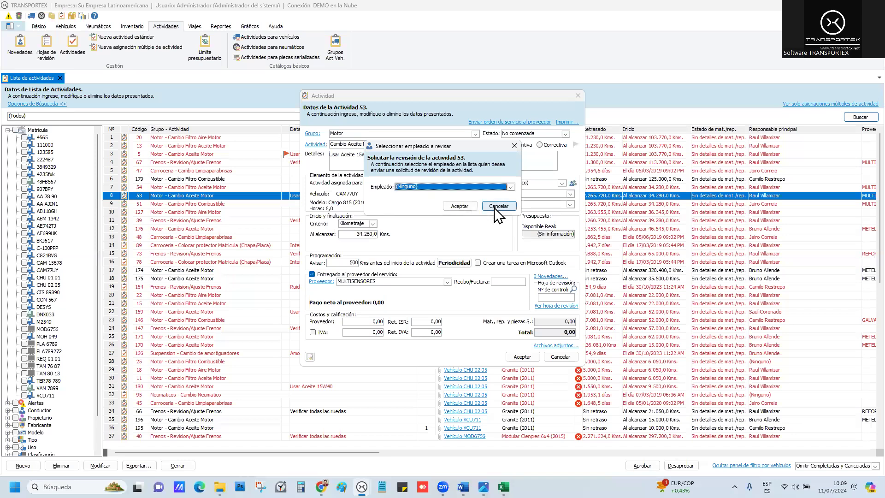
click(460, 206)
click(488, 276)
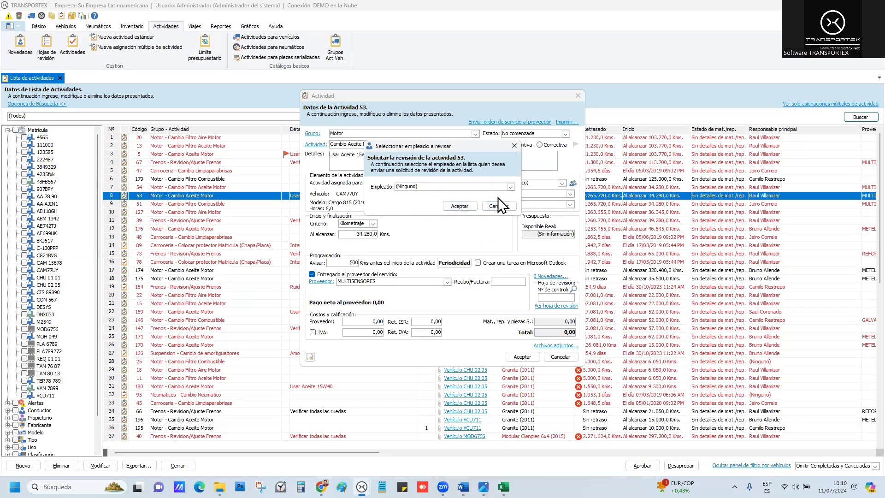
click(500, 206)
click(571, 359)
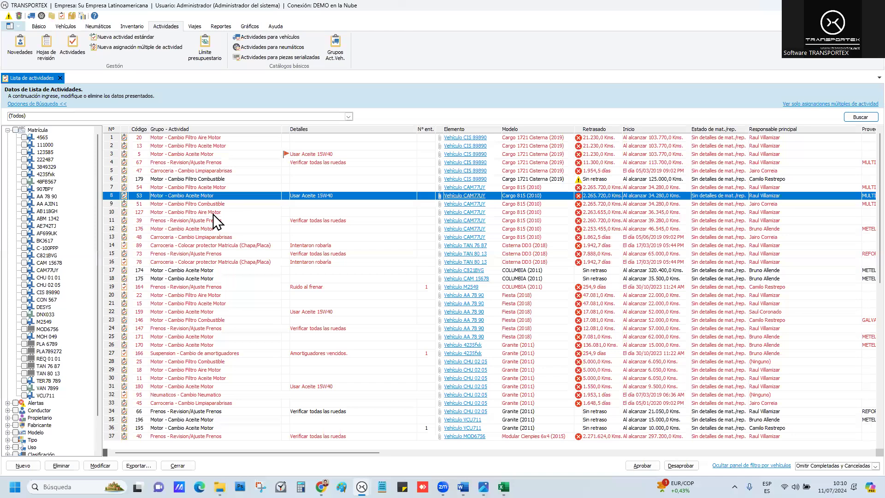
Step: Inspect the Revisado por and Aprobado por fields of activity 127 (Cambio Filtro Aire Motor) and its available service order actions
click(215, 213)
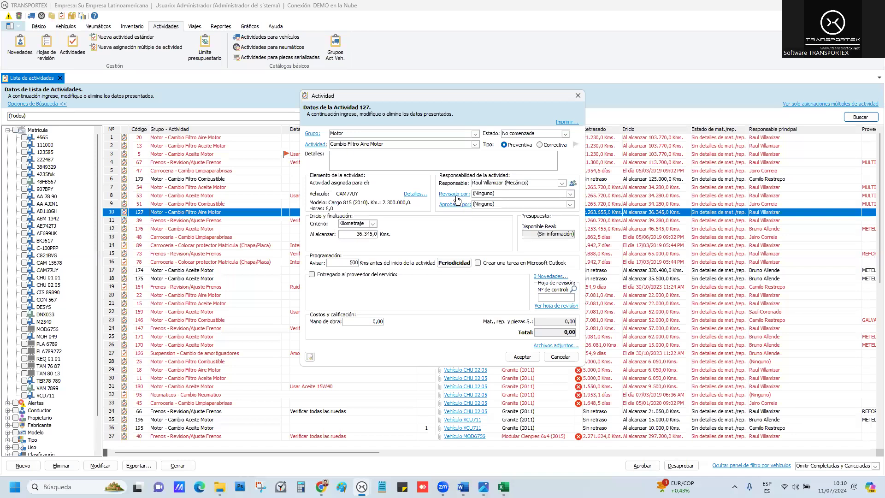
click(561, 357)
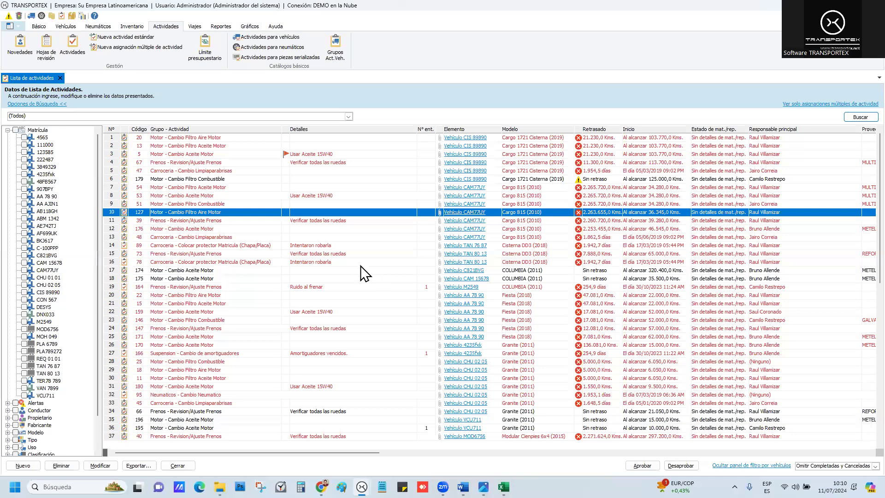
right_click(324, 214)
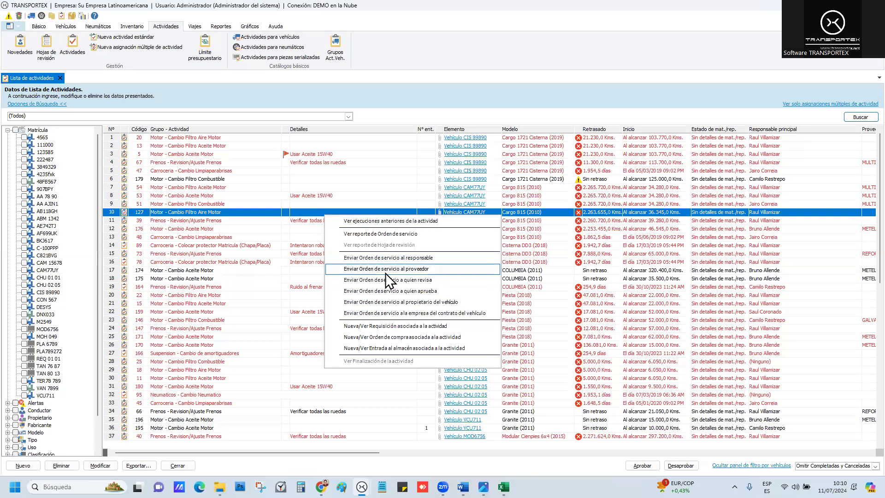
click(250, 223)
click(250, 215)
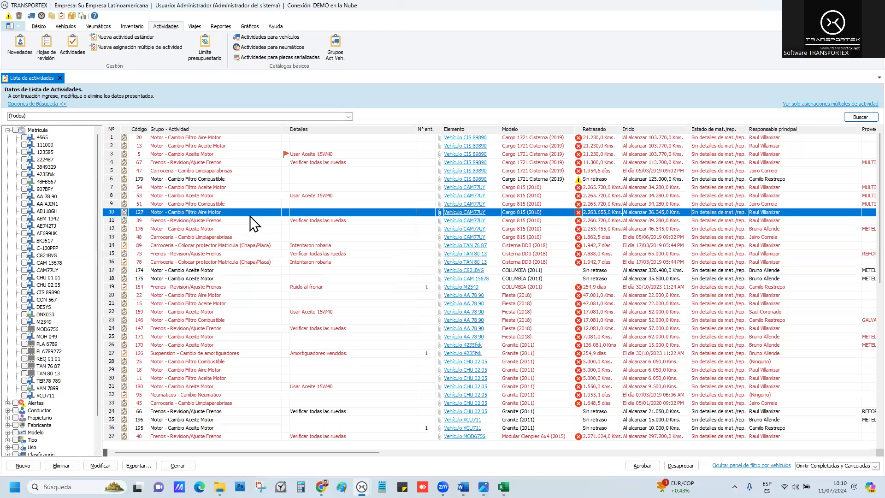
Step: In the system's Actividades configuration, set the automatic prompt for sending the Orden de Servicio to Ambos (reviewer and approver) and save it
click(18, 26)
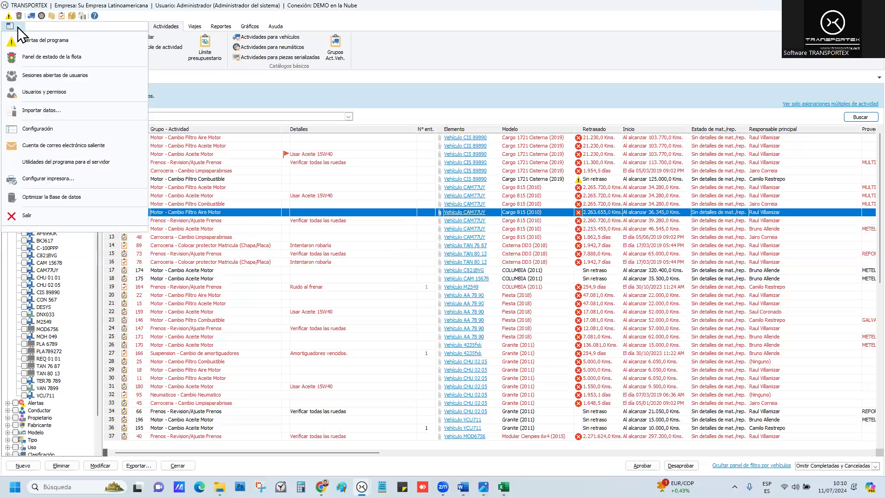
click(31, 128)
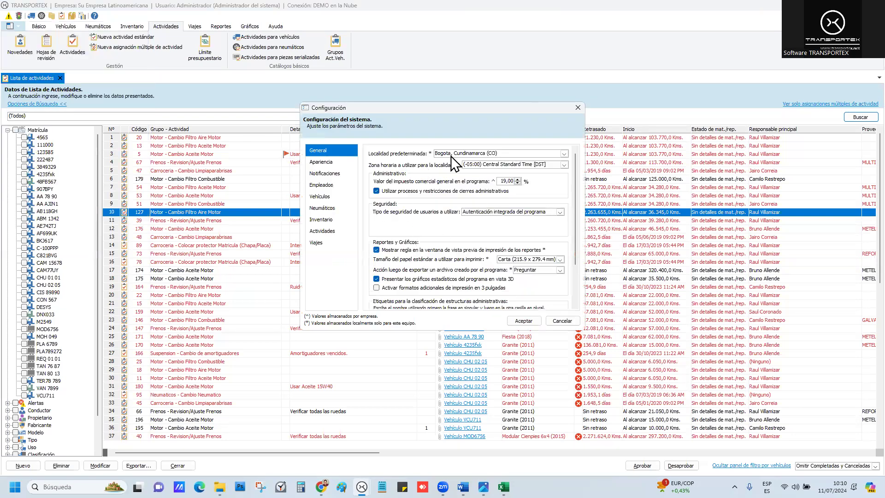
click(322, 231)
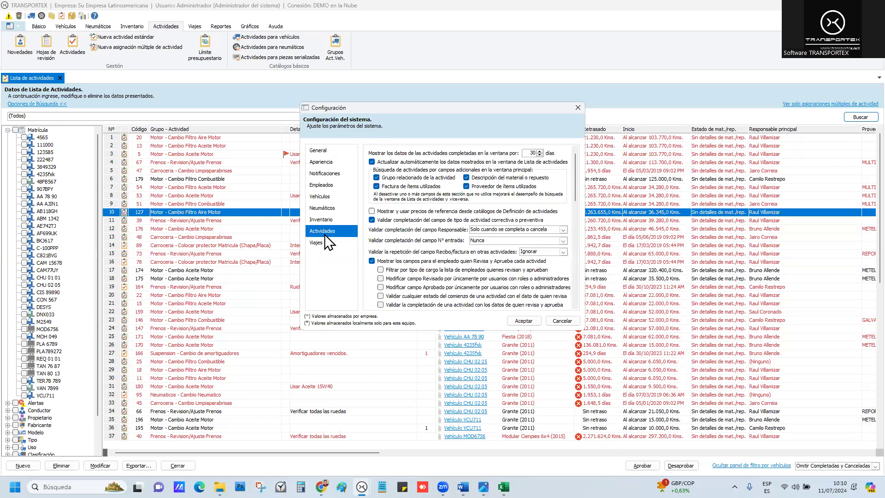
scroll(453, 265, down, 3)
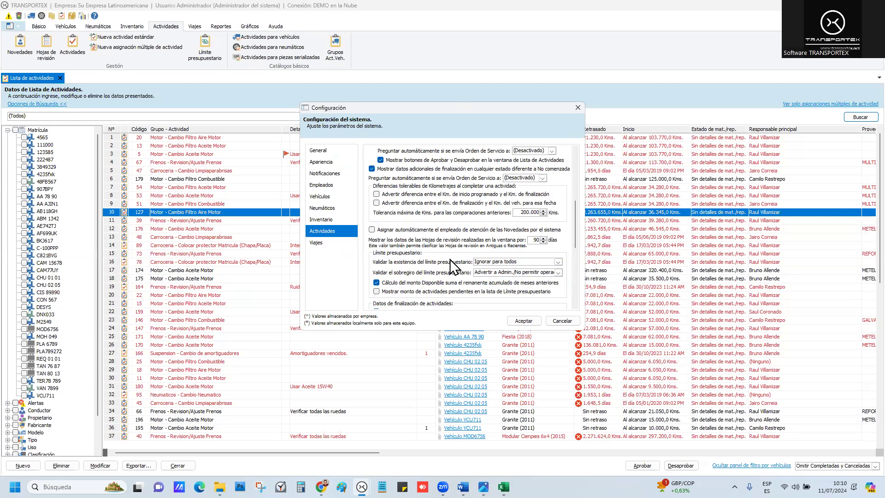
scroll(467, 258, up, 3)
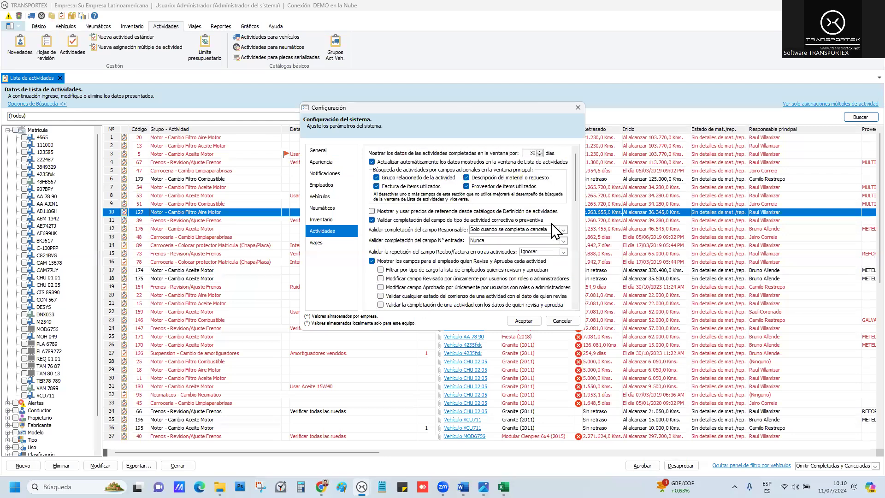
drag(573, 186, 574, 206)
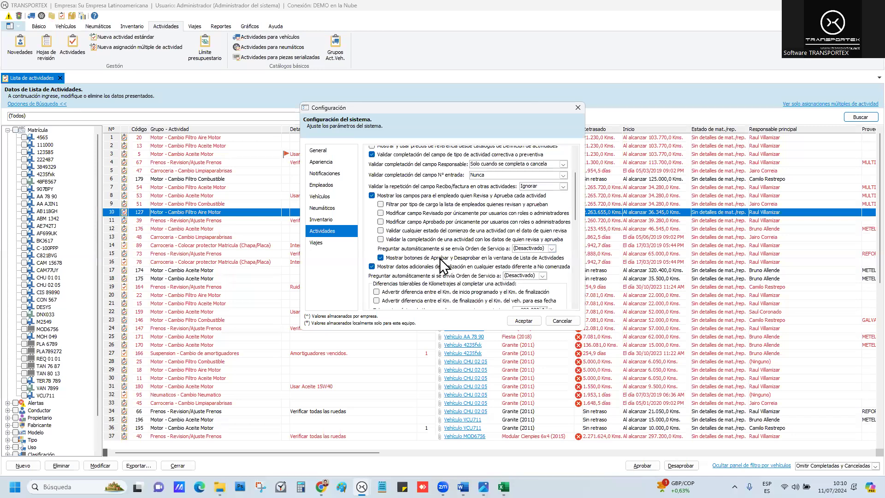
click(555, 249)
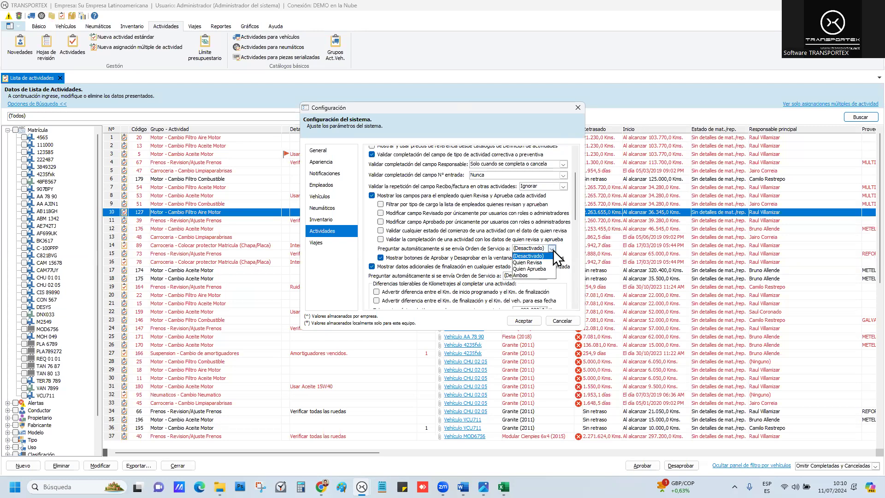
click(528, 269)
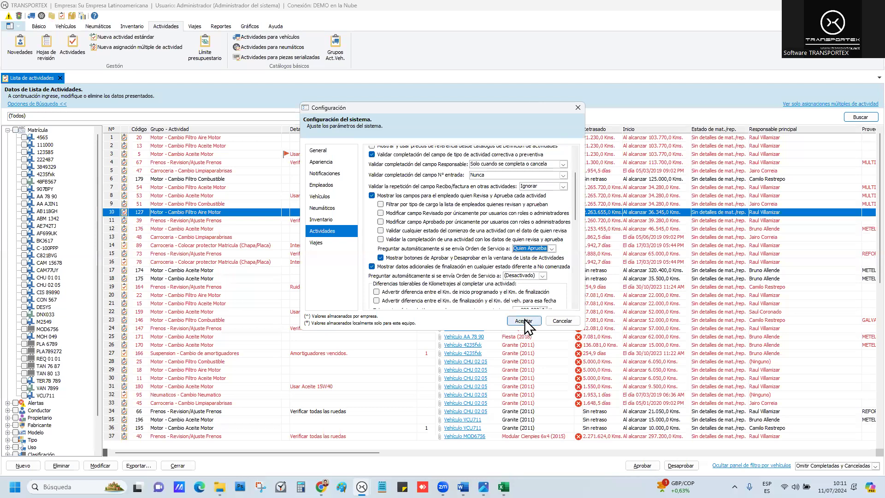
click(551, 248)
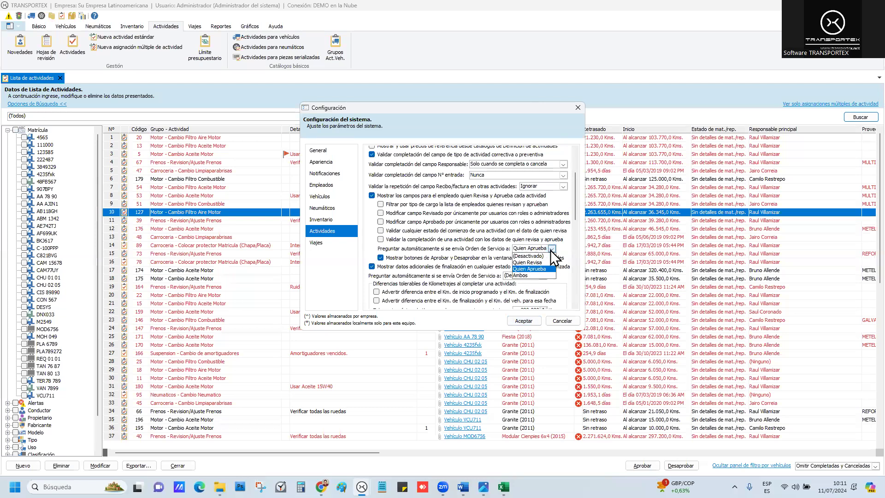
click(521, 275)
click(521, 321)
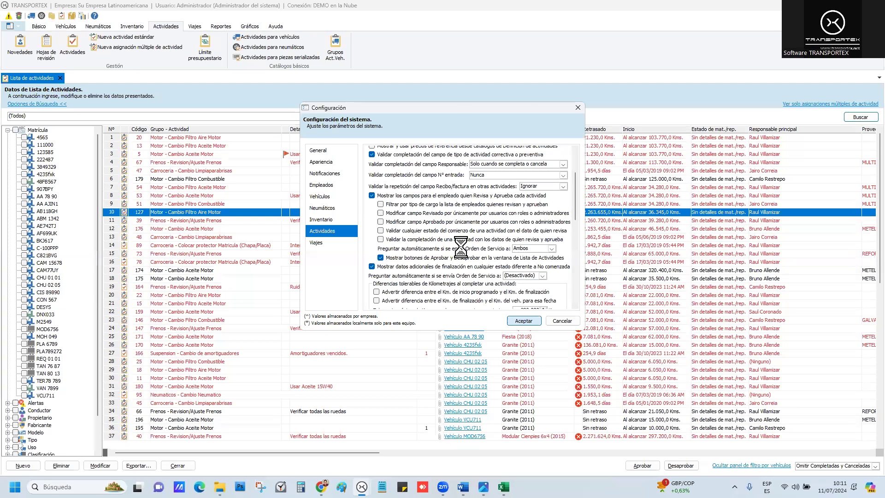
Step: Switch to the TRANSPORTEX window connected to Demo Local and open its activities list
mouse_move(364, 481)
click(410, 457)
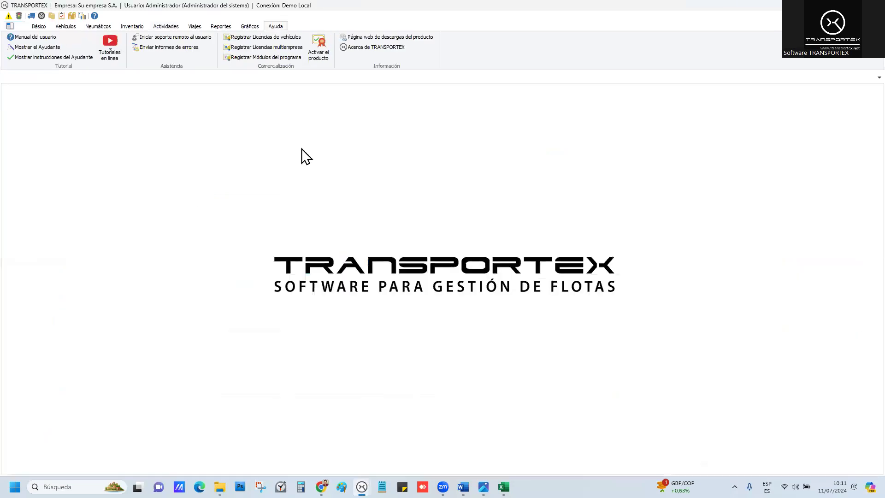
click(172, 27)
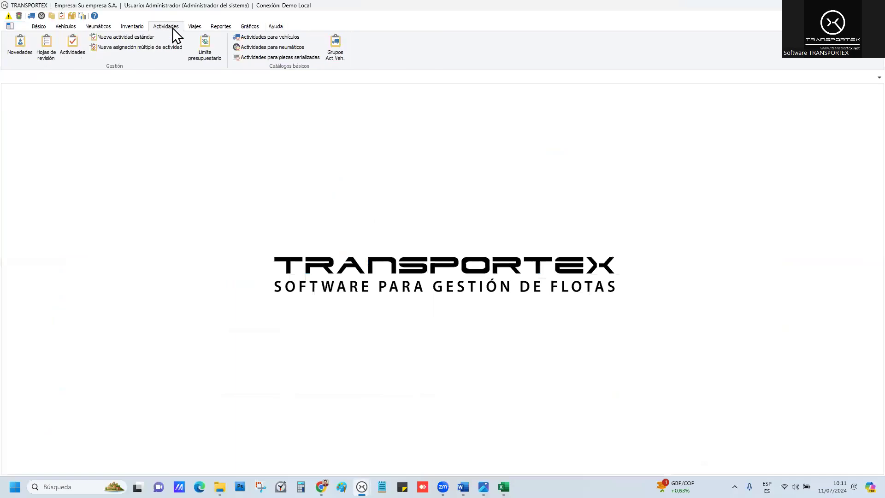
click(83, 56)
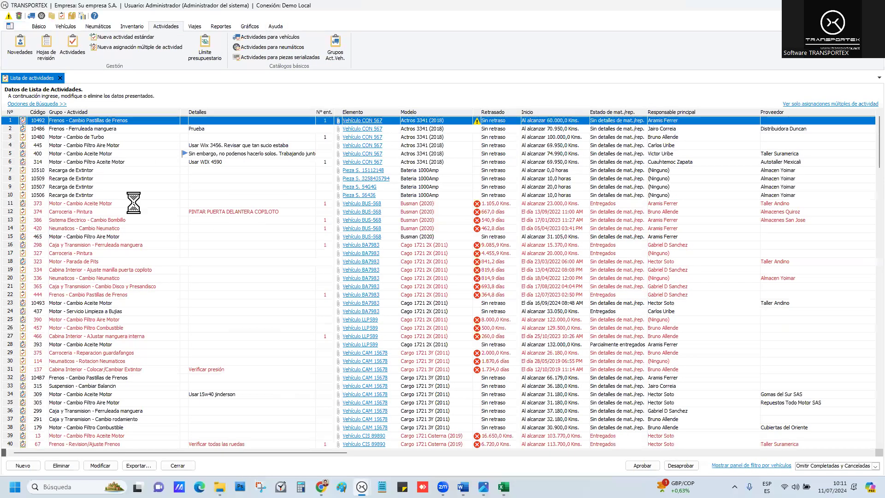
Step: Examine the service order actions available for a Recarga de Extintor activity and return to the DEMO en la Nube window
click(208, 211)
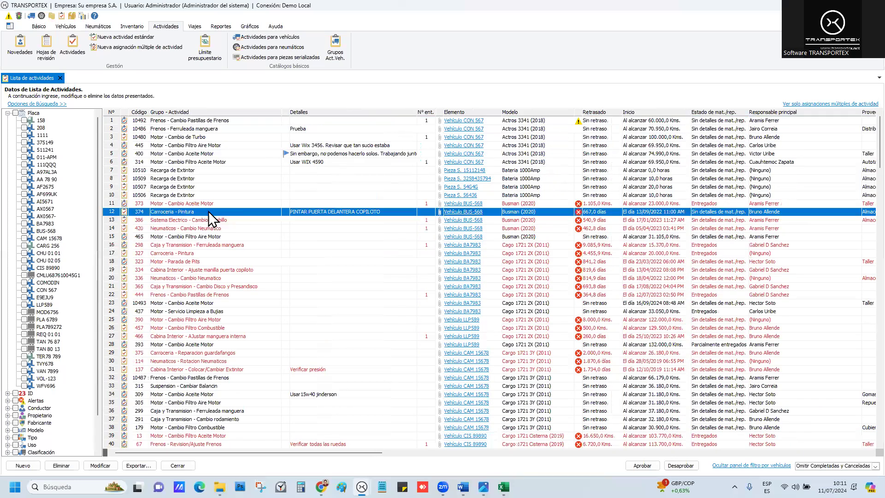
click(198, 190)
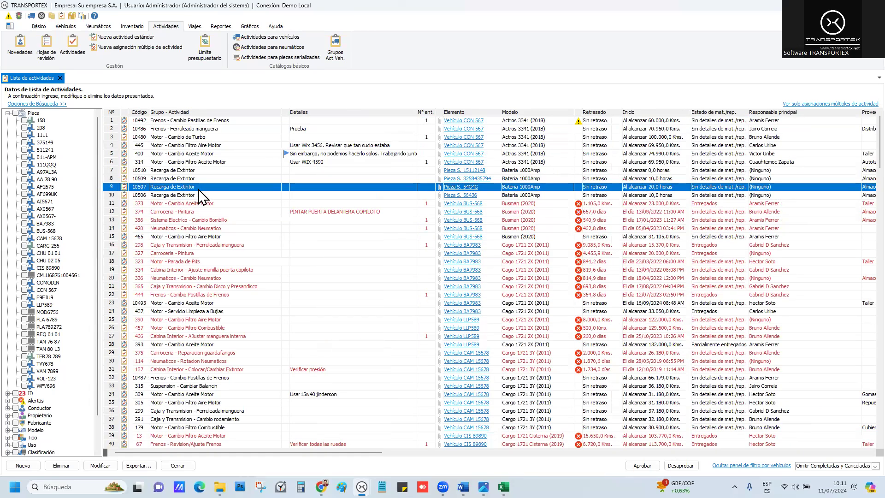
right_click(199, 189)
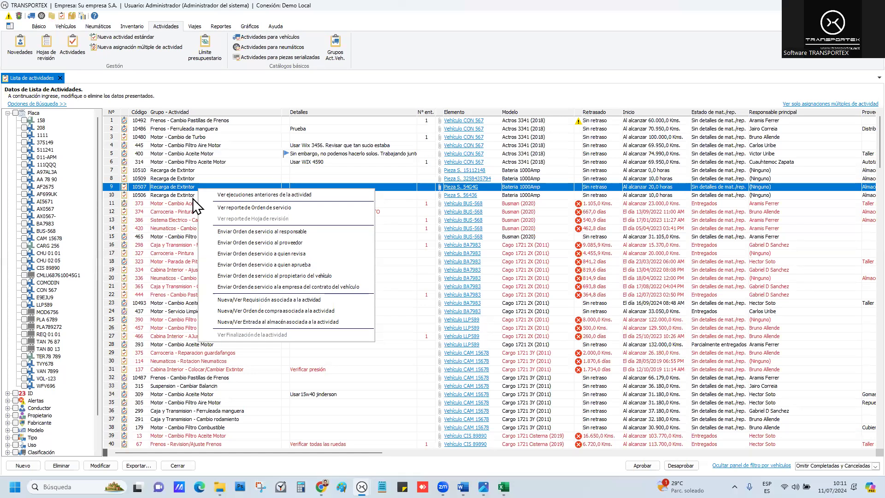
click(361, 487)
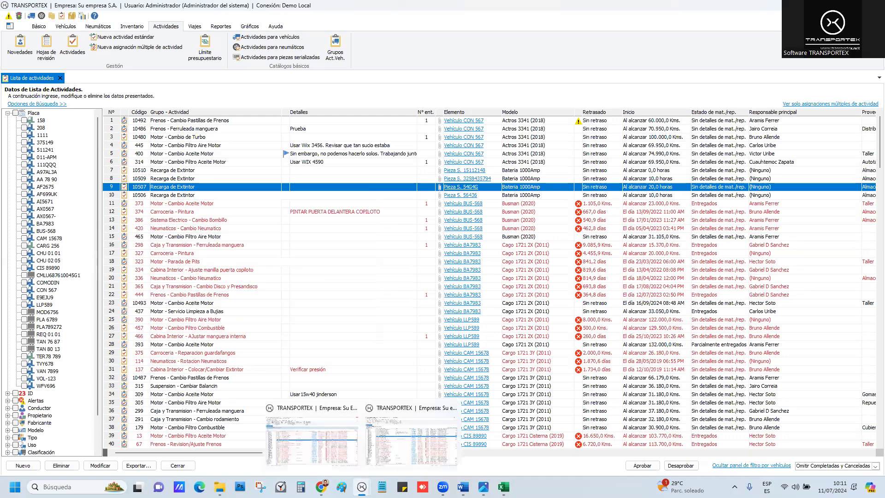
mouse_move(361, 486)
click(344, 452)
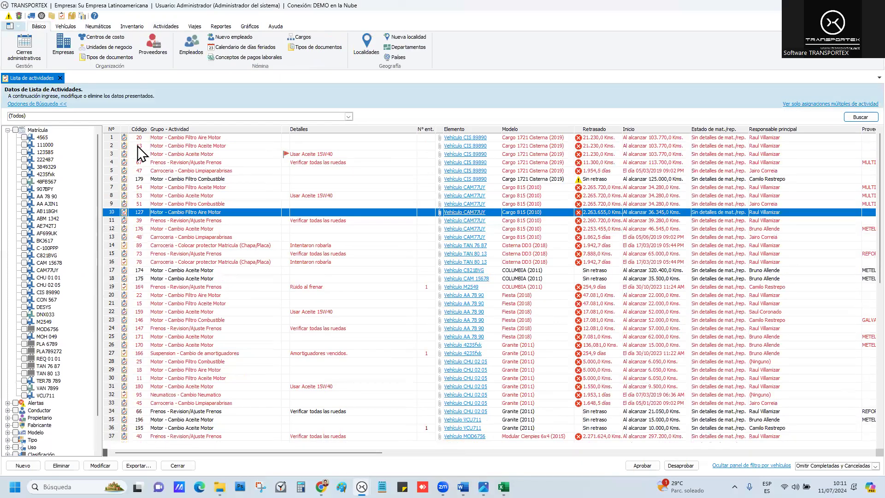
Step: Refresh the activities list and open activity 127, Cambio Filtro Aire Motor, of vehicle CAM77UY
click(178, 179)
click(188, 206)
key(F5)
click(196, 218)
click(195, 215)
click(467, 186)
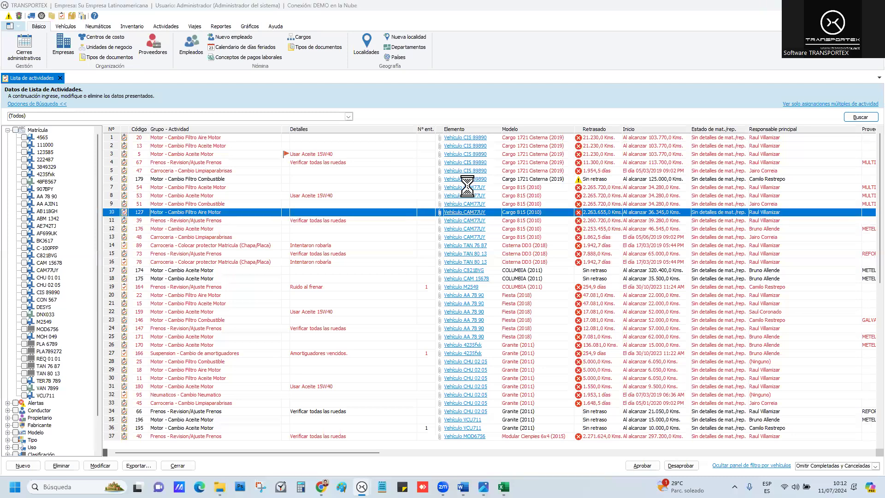
Step: Request the review of activity 127 from the employee who holds the Gerente Operativo position
click(456, 196)
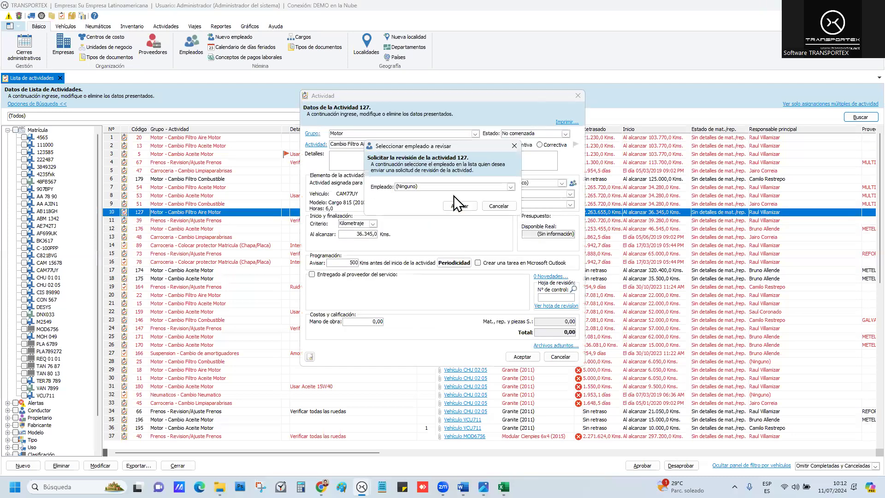
click(458, 187)
scroll(424, 213, down, 1)
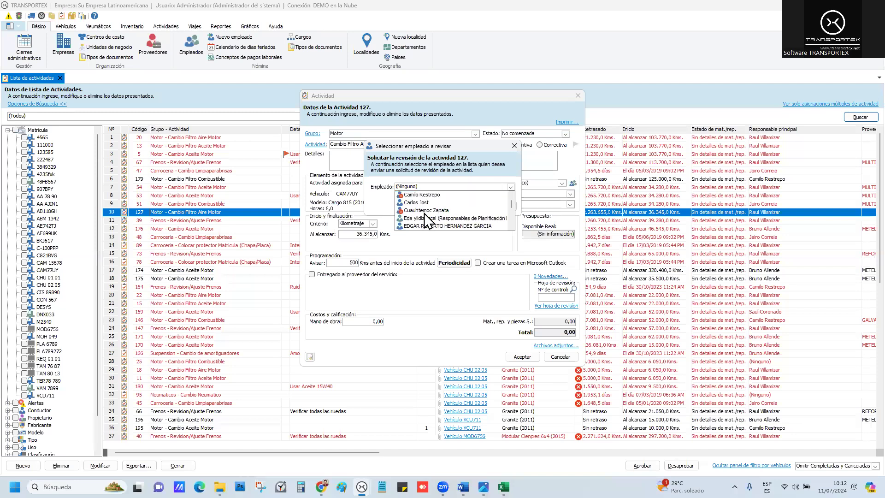
scroll(424, 226, down, 1)
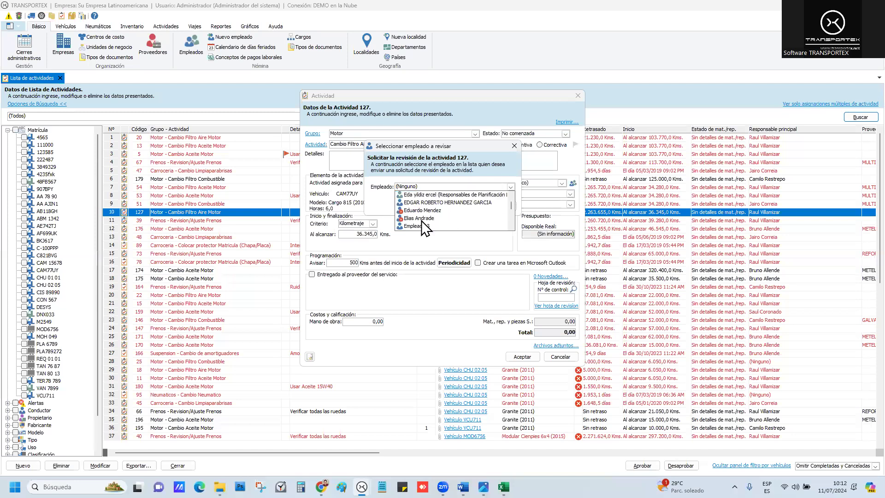
scroll(424, 225, down, 2)
click(421, 225)
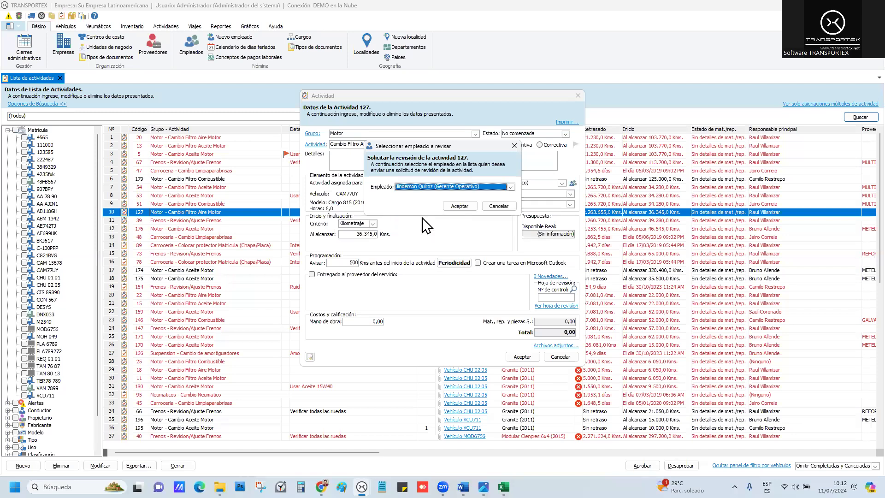
click(460, 206)
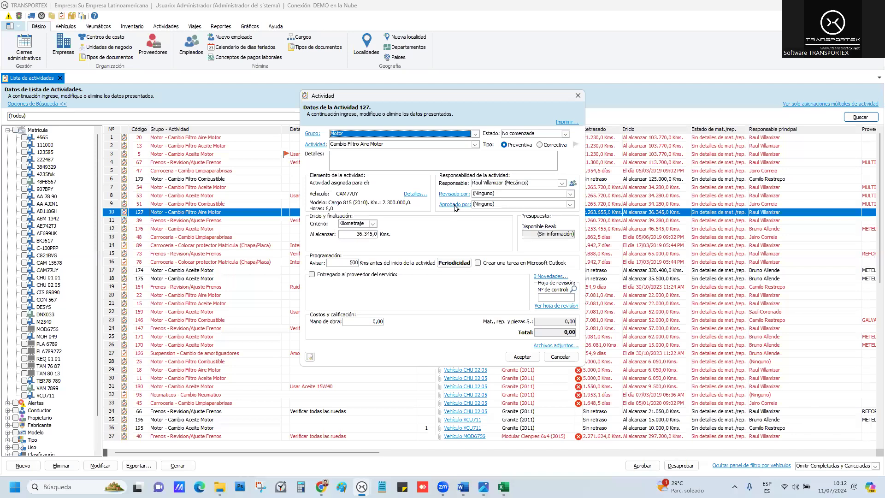
Step: Request the approval of activity 127 from an employee chosen in the list
click(458, 207)
click(436, 186)
scroll(430, 212, down, 3)
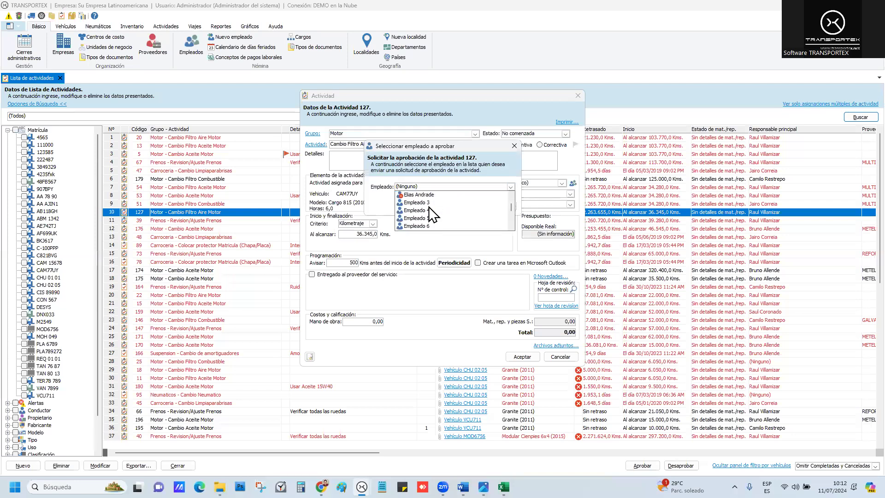
click(433, 226)
click(459, 206)
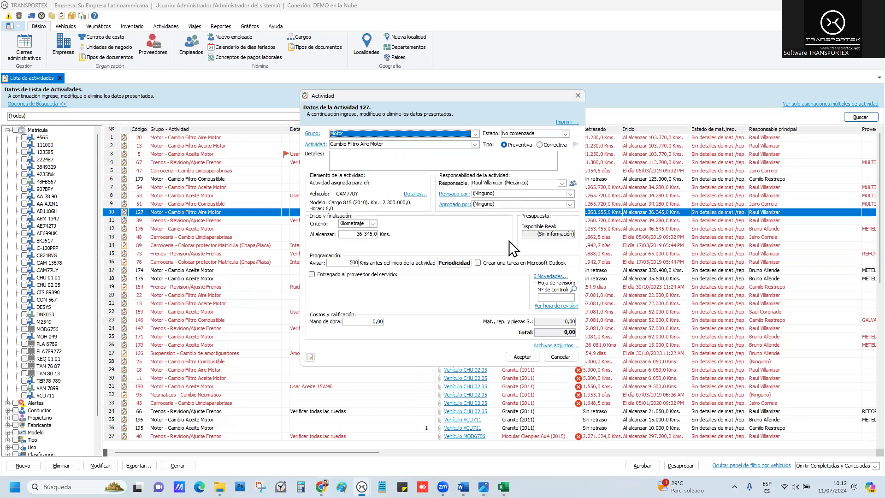
Step: Save activity 127 and e-mail its service order to both the employee who reviews and the employee who approves
click(514, 355)
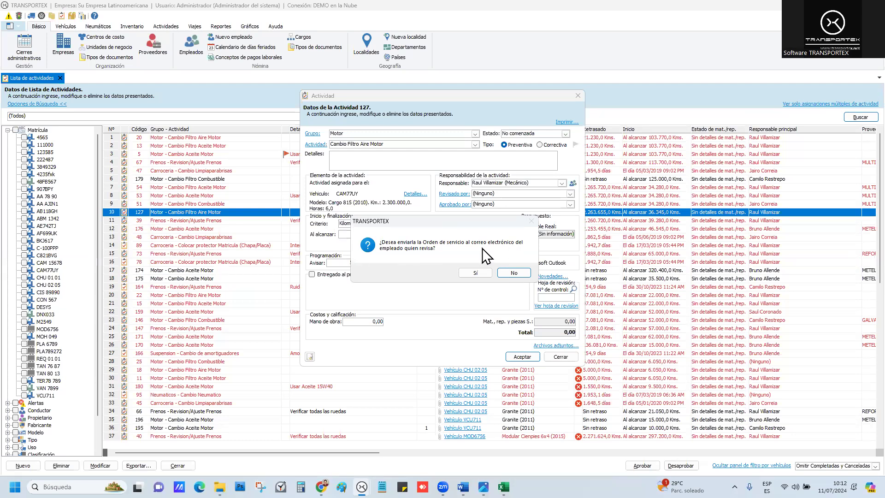
click(476, 272)
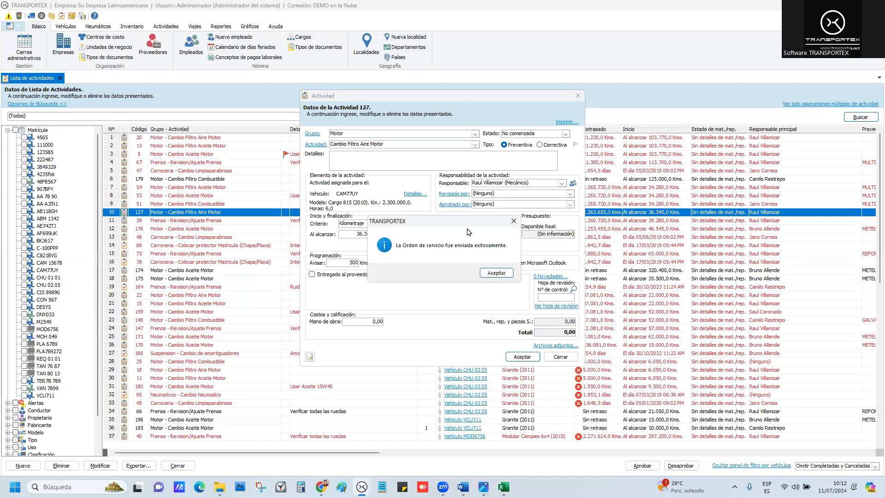
click(496, 272)
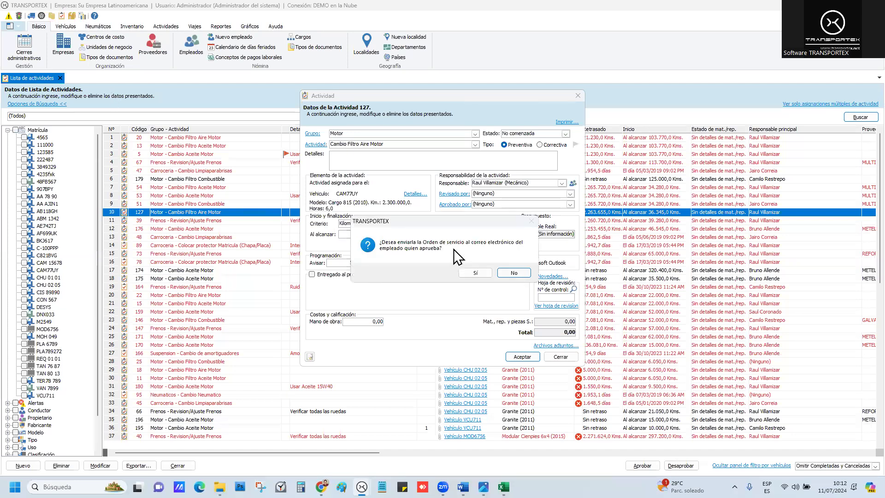
click(475, 273)
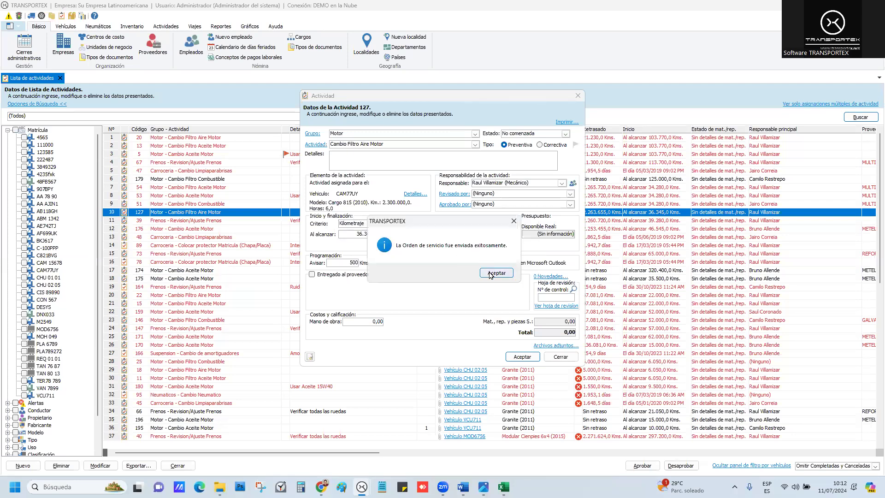
click(497, 273)
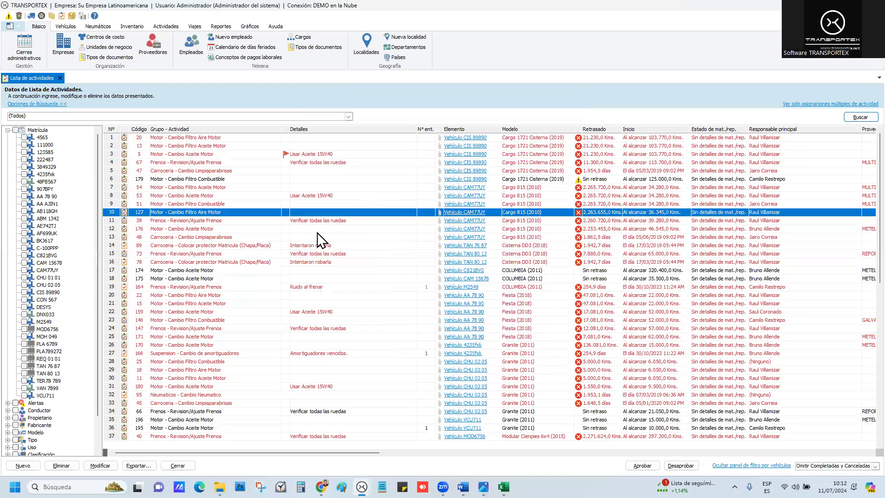
Step: Switch to Gmail, read the older of the two Orden de servicio nº 127 messages and return to the inbox
mouse_move(321, 486)
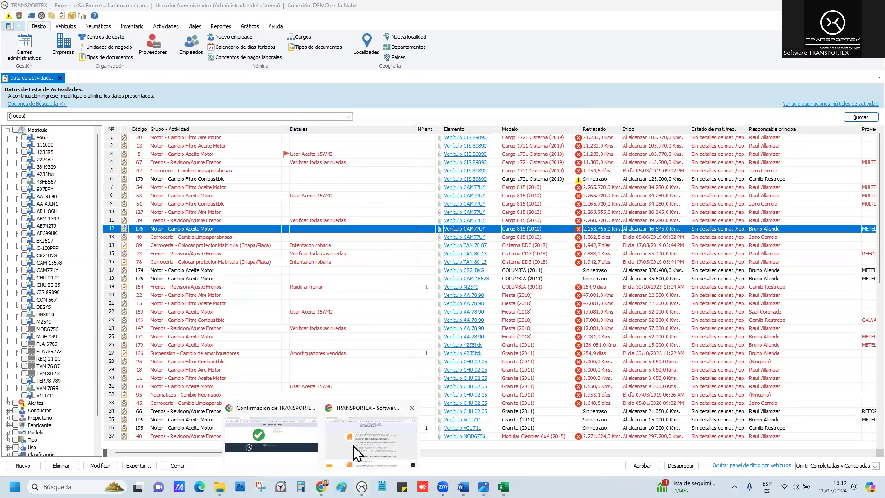
click(295, 438)
click(73, 10)
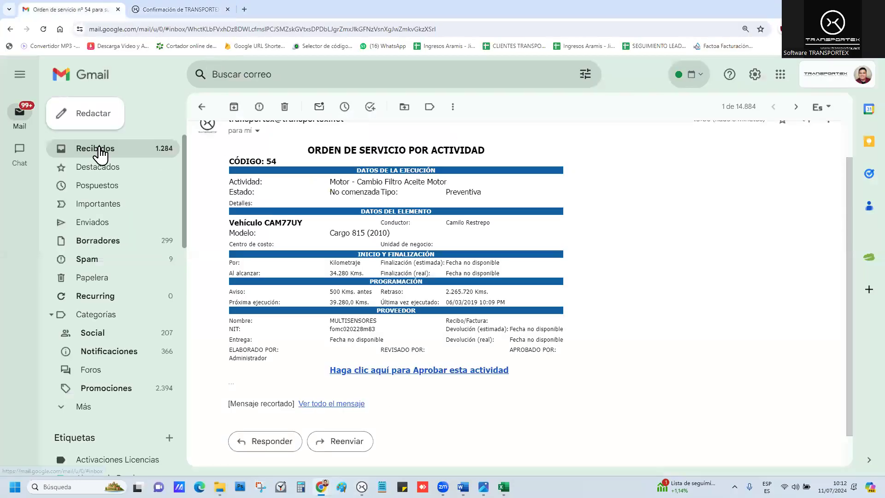
click(130, 152)
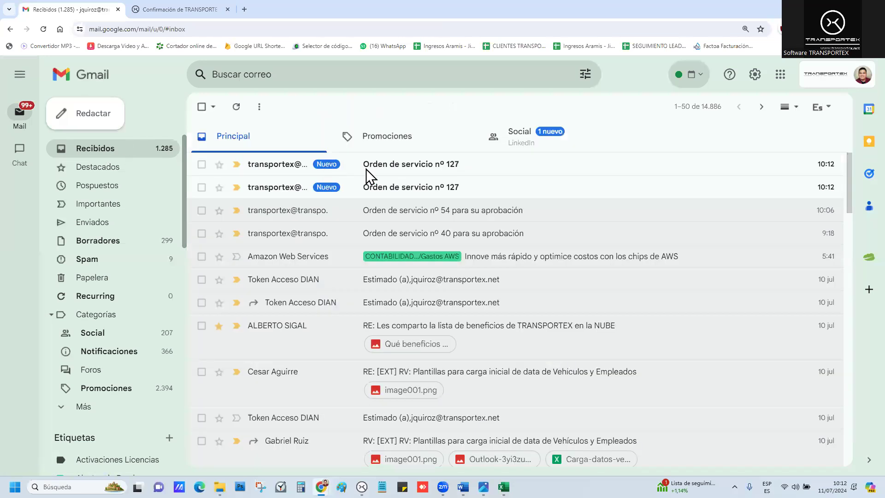
click(404, 188)
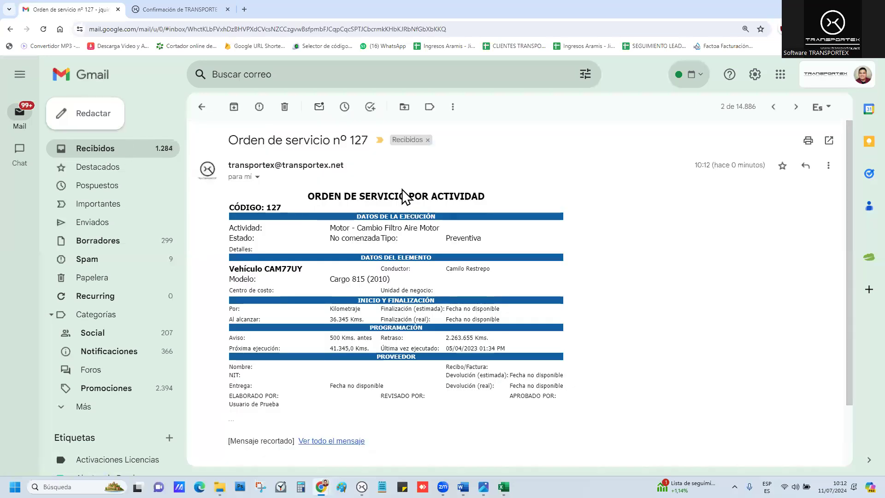
scroll(411, 343, down, 2)
scroll(468, 288, up, 2)
click(202, 106)
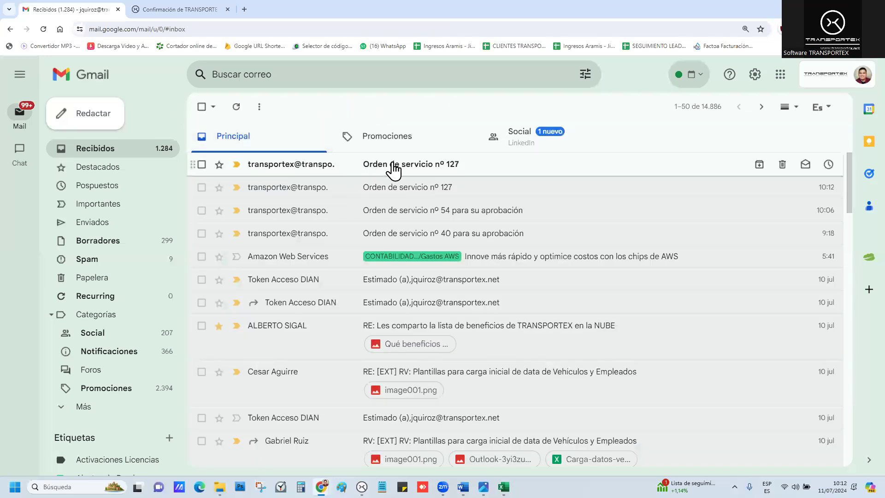
Step: Compare the newer Orden de servicio nº 127 message with the older one, checking the approval link, and go back to the inbox
click(394, 168)
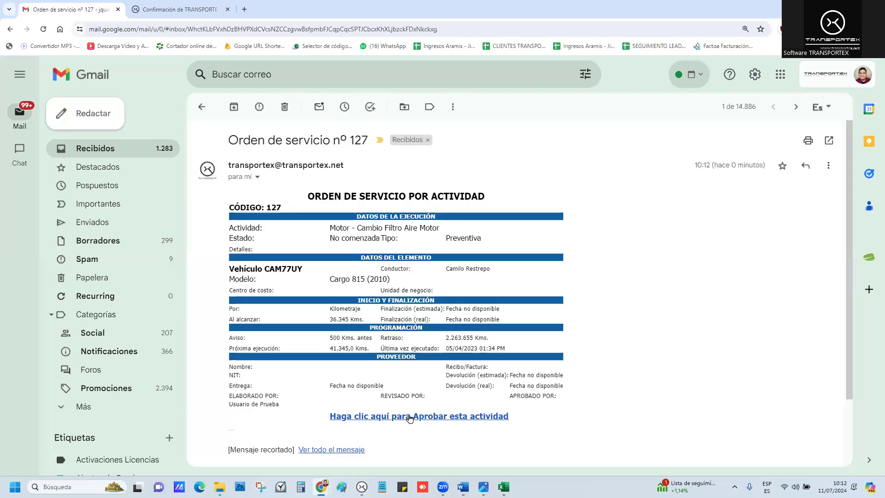
click(202, 107)
click(377, 187)
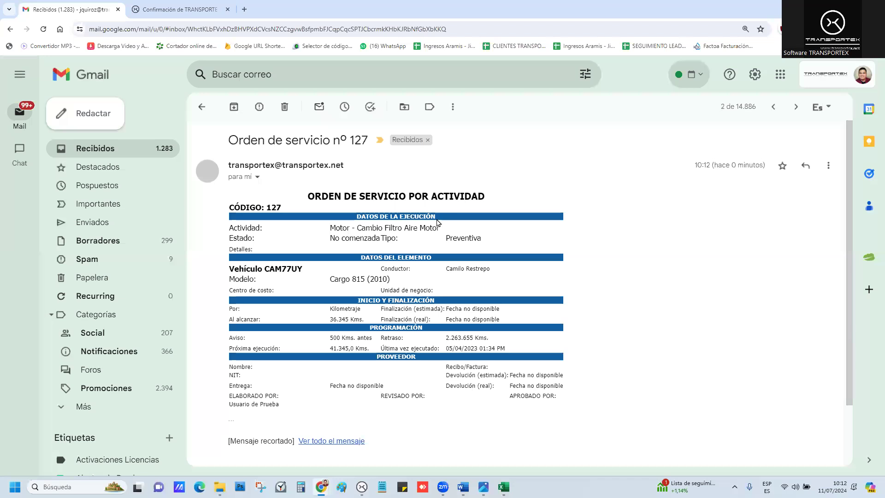
click(202, 106)
click(369, 166)
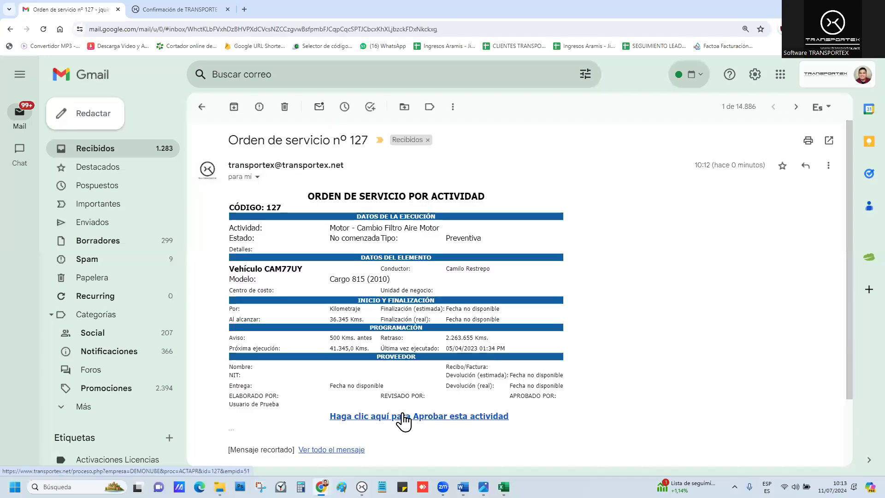
click(202, 106)
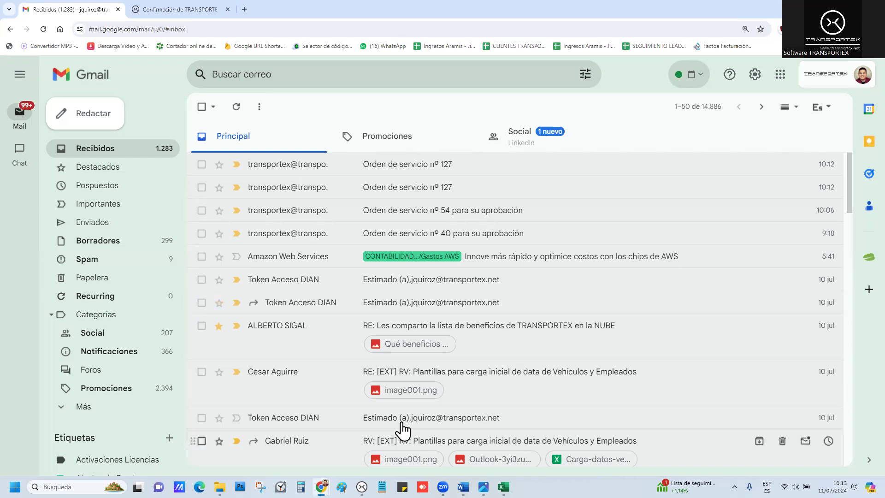
Step: Switch to the TRANSPORTEX DEMO en la Nube window and examine the service order actions available for activity 176
mouse_move(362, 486)
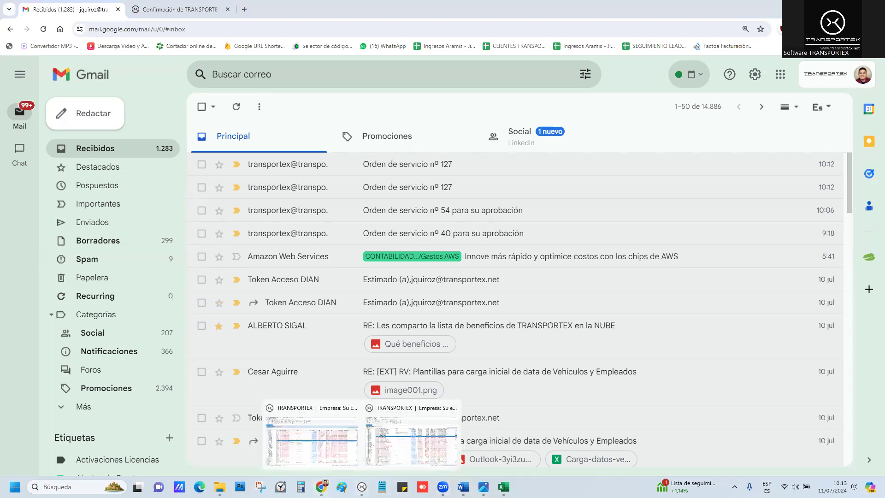
click(348, 443)
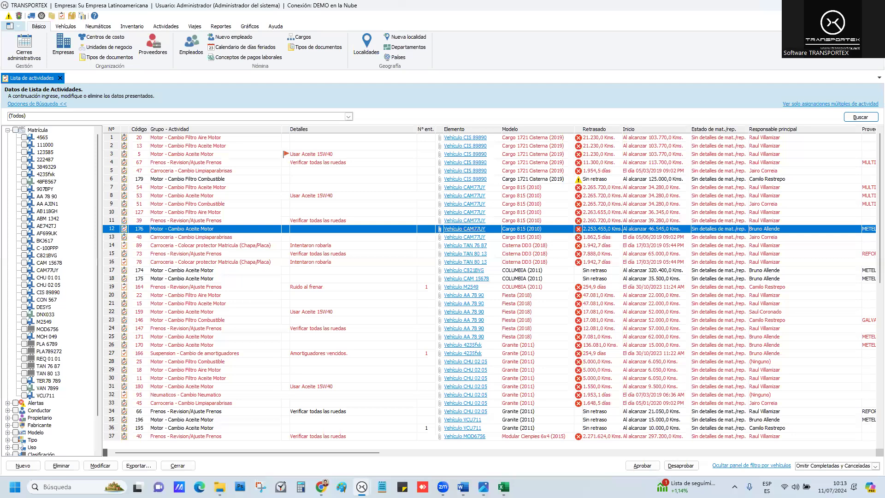
right_click(223, 229)
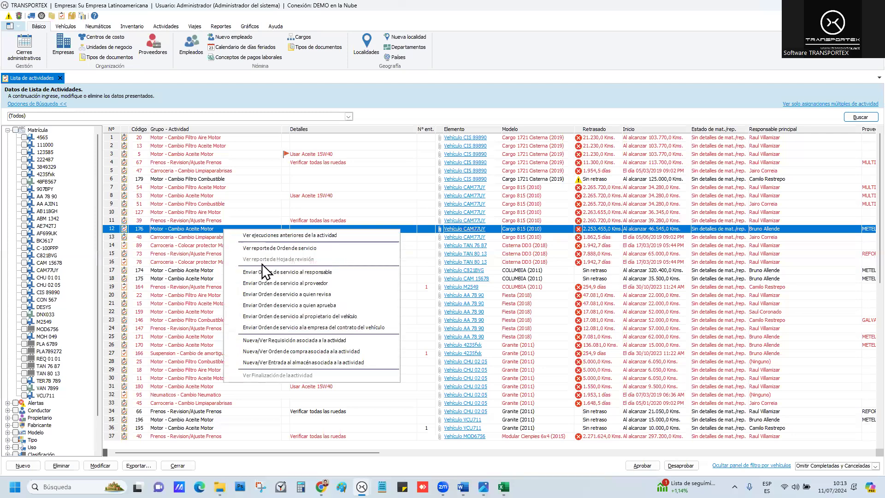
click(199, 231)
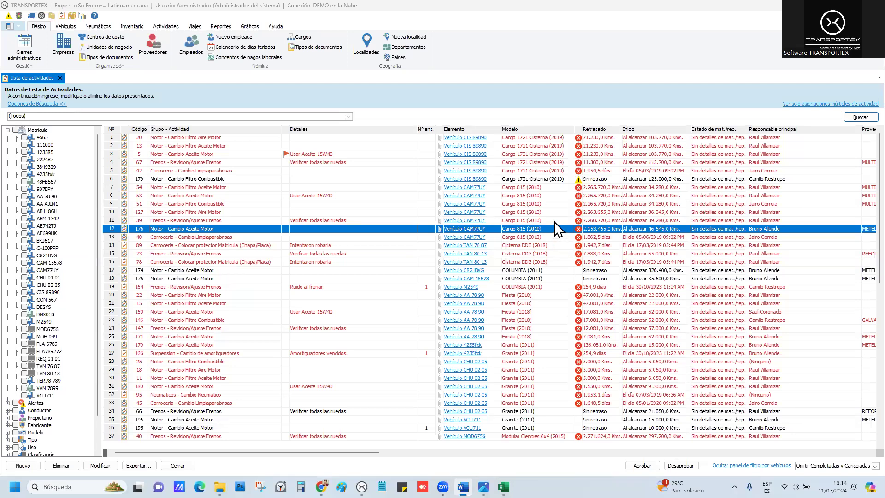
Step: Open activity 39, Revision/Ajuste Frenos, check its review and approval choices, and close it without changes
click(520, 221)
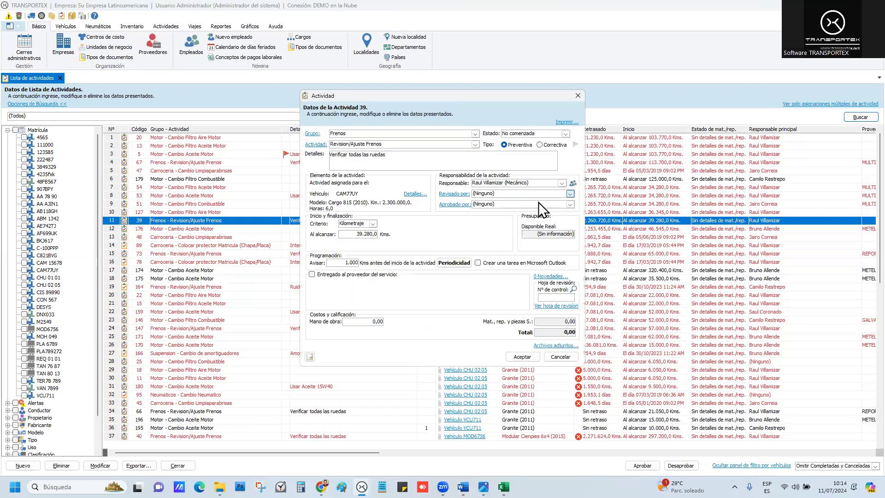
click(570, 204)
click(525, 98)
click(577, 96)
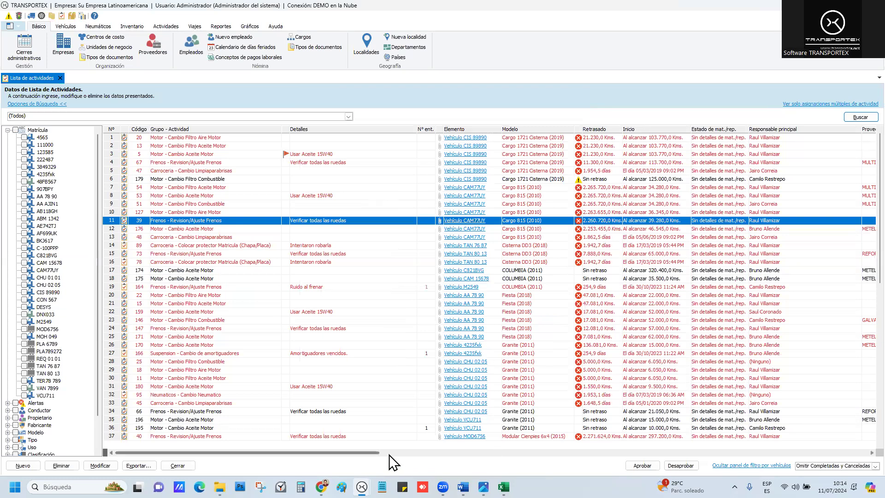
click(458, 452)
drag(457, 449, 694, 452)
click(705, 452)
click(639, 222)
click(641, 227)
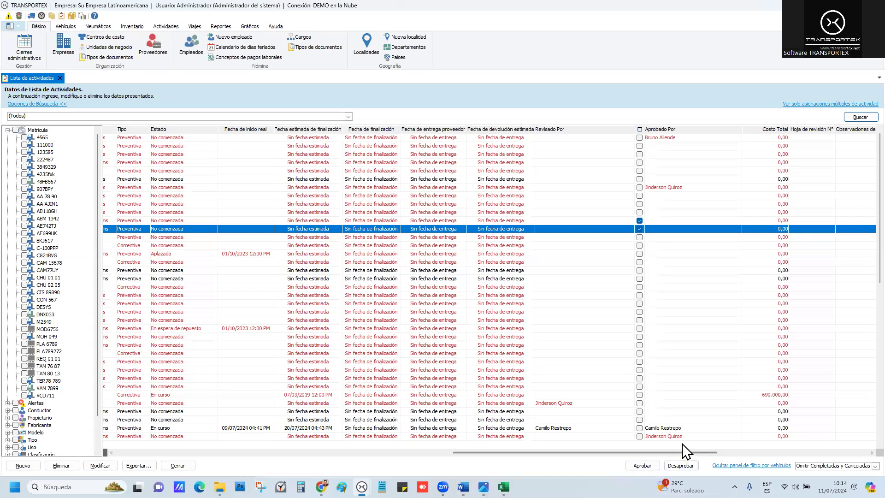
click(645, 464)
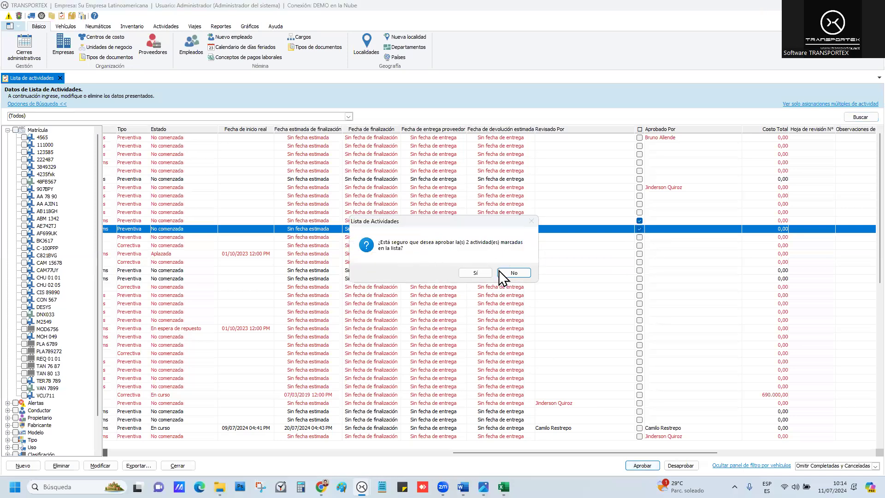
click(483, 274)
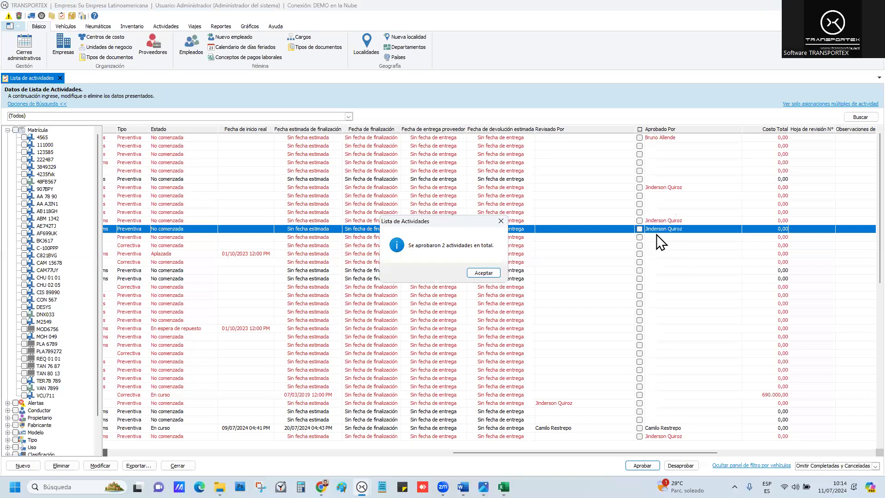
click(481, 293)
click(665, 220)
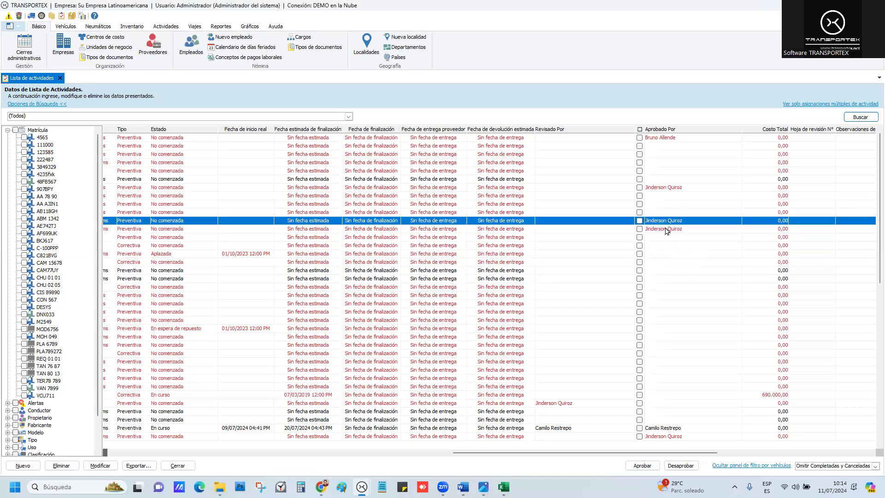
click(665, 226)
click(665, 223)
Step: Mark the approved activities 39 and 176 in the list again, and clear both marks
click(639, 221)
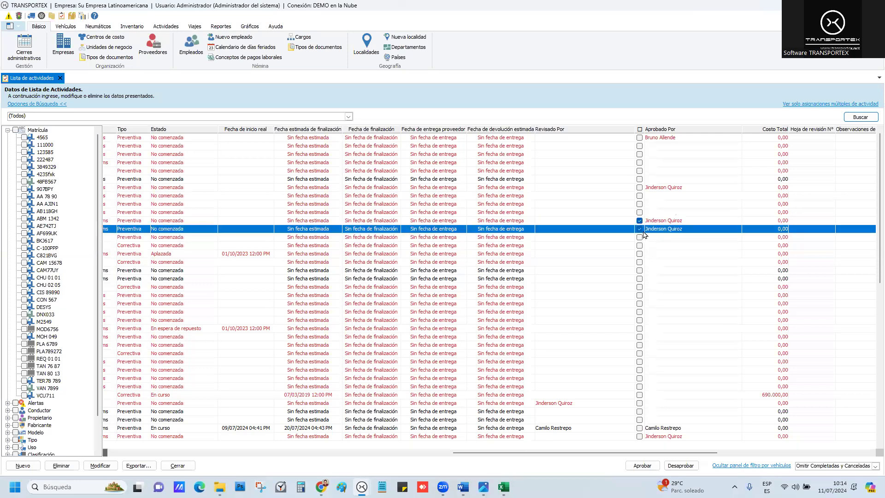
click(639, 230)
click(639, 221)
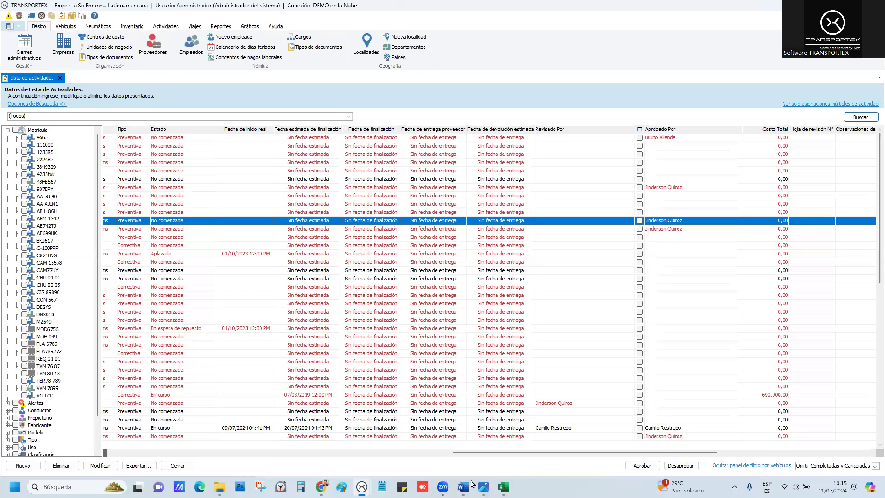
Step: Switch to the TRANSPORTEX Demo Local window and list only the multiple activity assignments
click(361, 487)
click(392, 456)
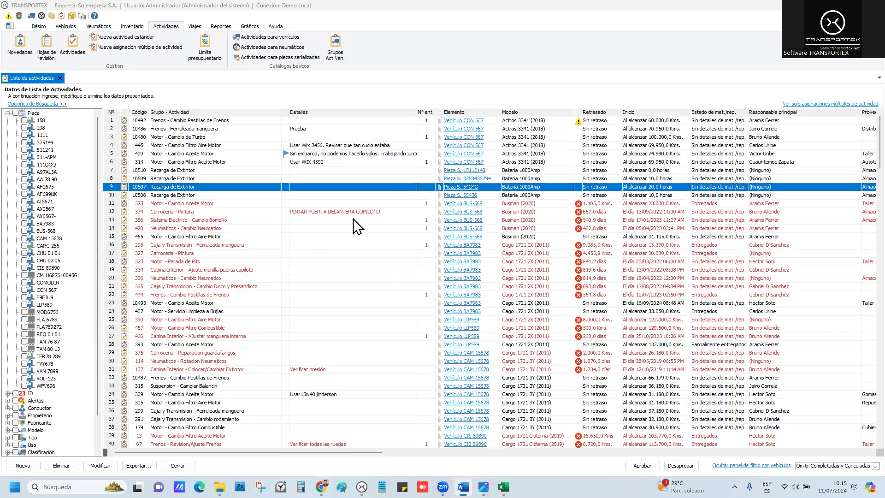
click(827, 104)
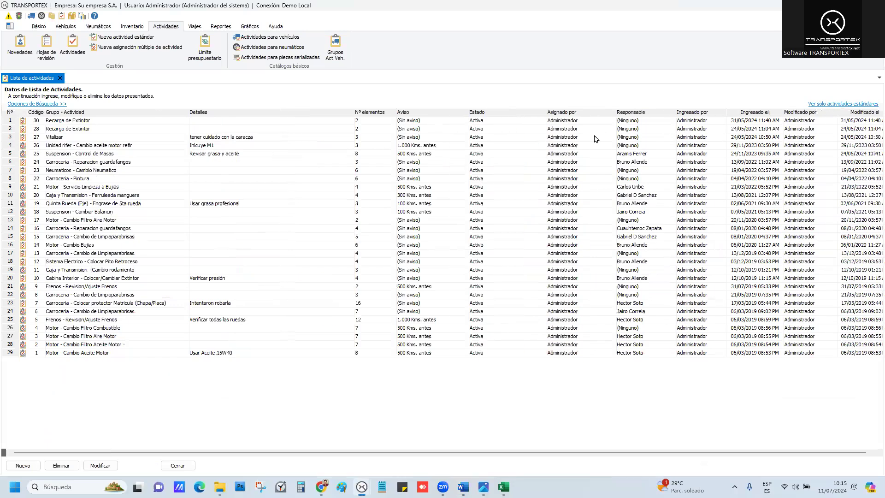
Step: Look over the blank form for a new multiple activity assignment and close it without saving
click(23, 465)
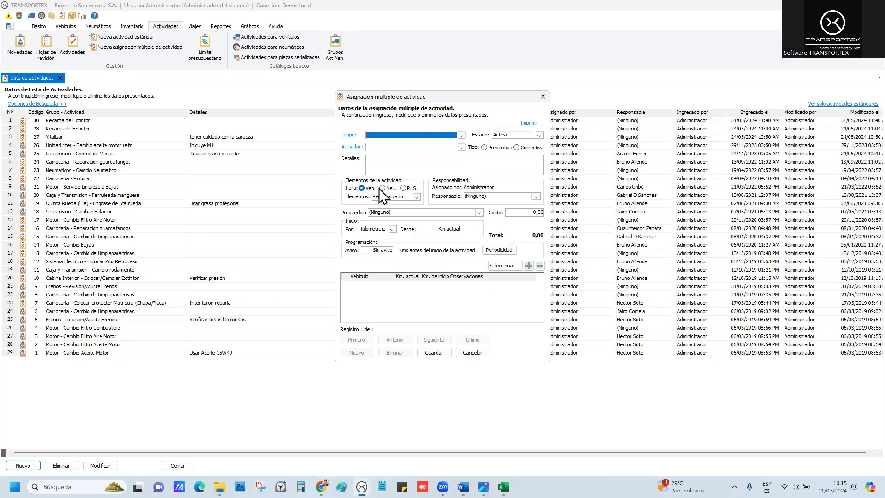
click(478, 354)
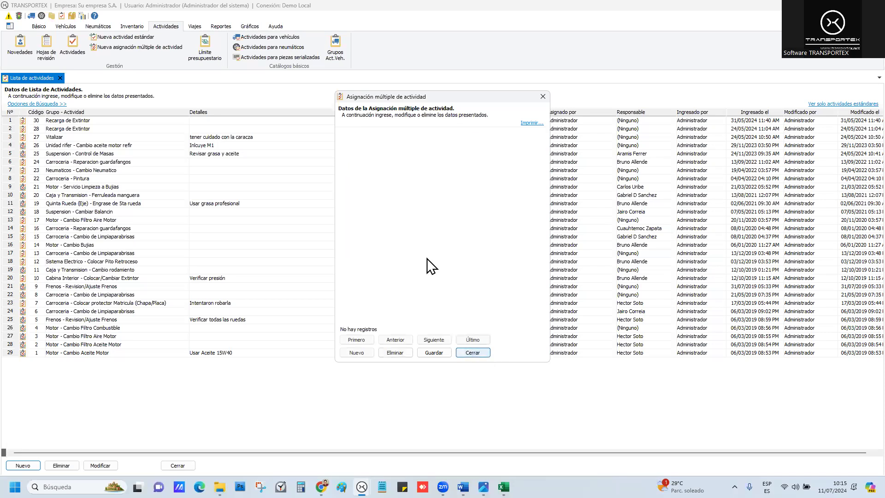
click(539, 96)
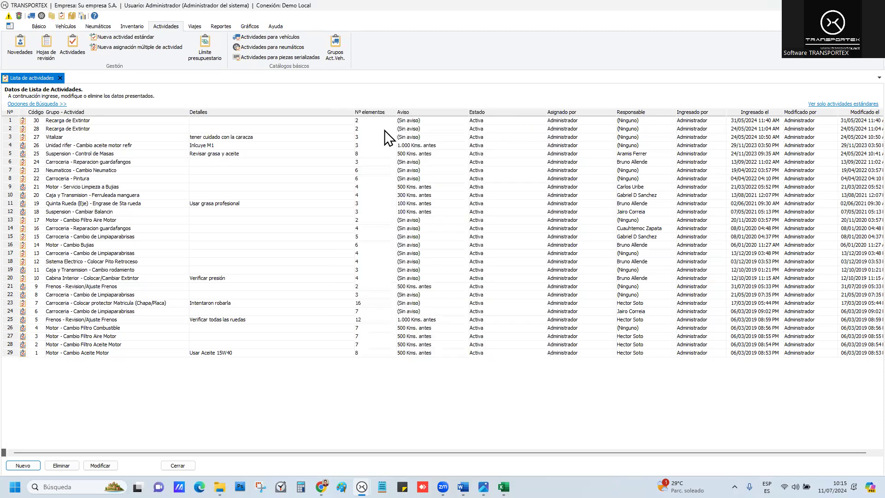
click(122, 48)
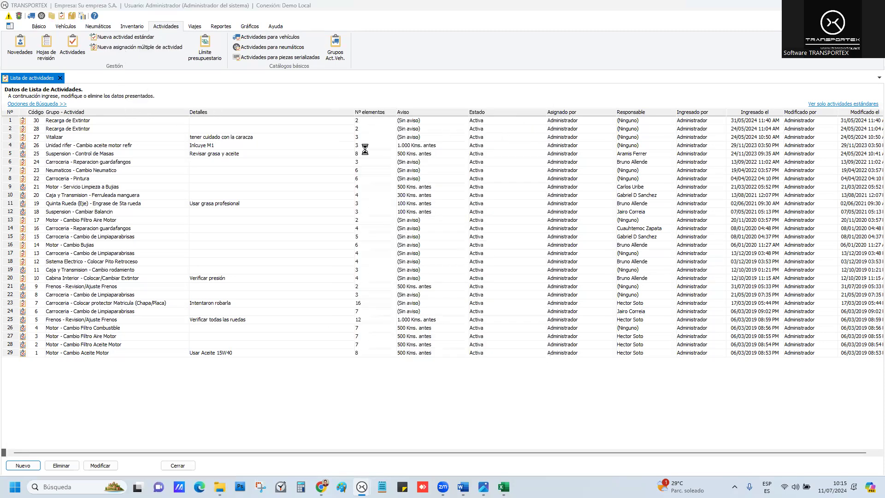
click(539, 100)
Step: Browse the multiple assignments Ferruleada manguera and Control de Masas, and select Motor - Servicio Limpieza a Bujias
click(119, 196)
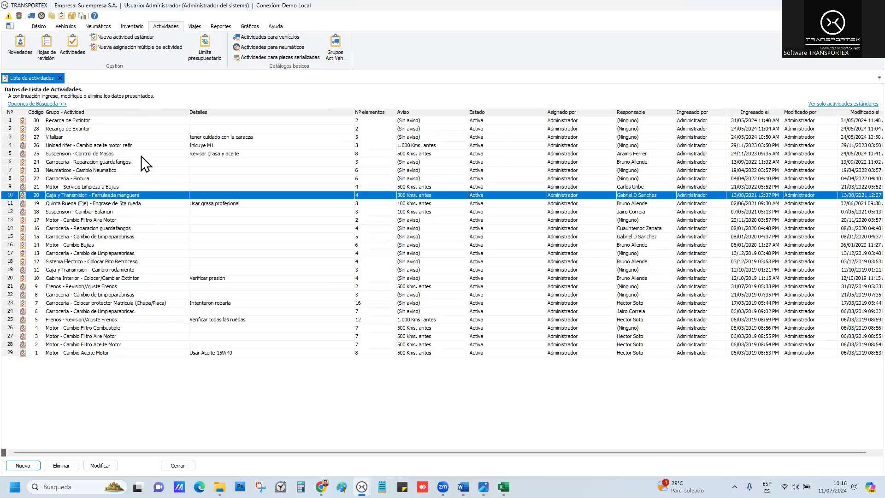
click(141, 155)
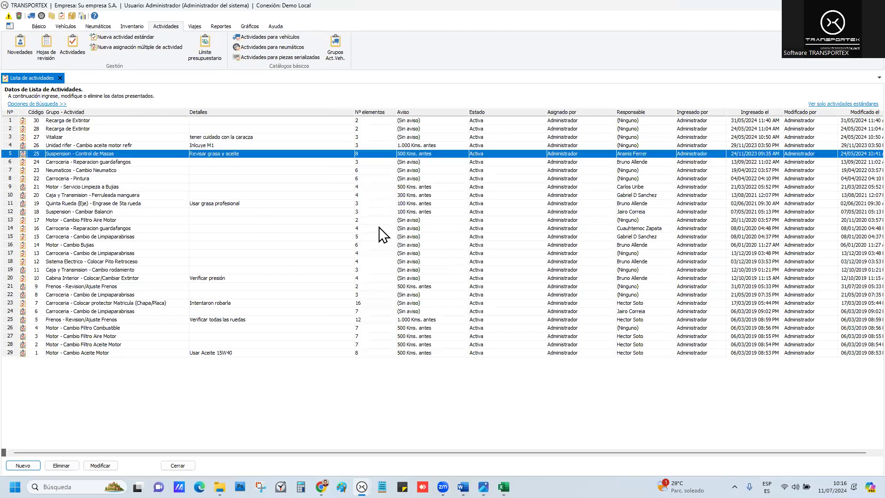
click(99, 188)
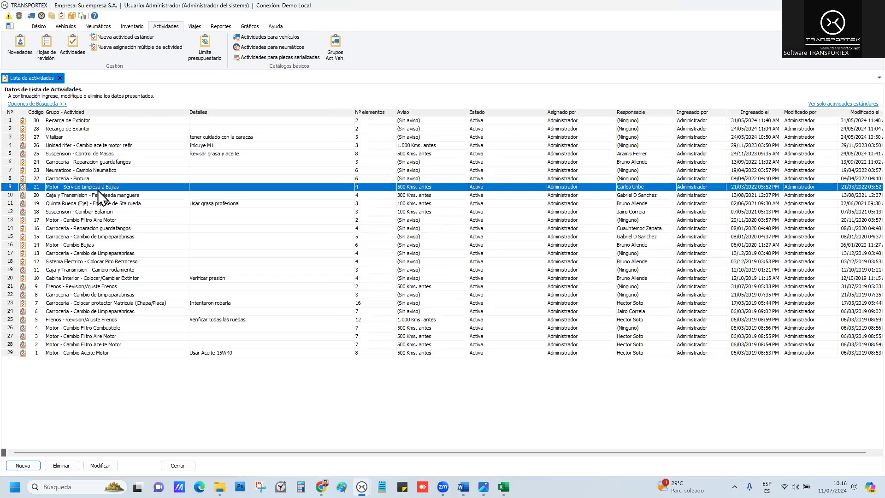
Step: Open the multiple assignment Motor - Servicio Limpieza a Bujias, try to print it, and close it without saving
double_click(99, 188)
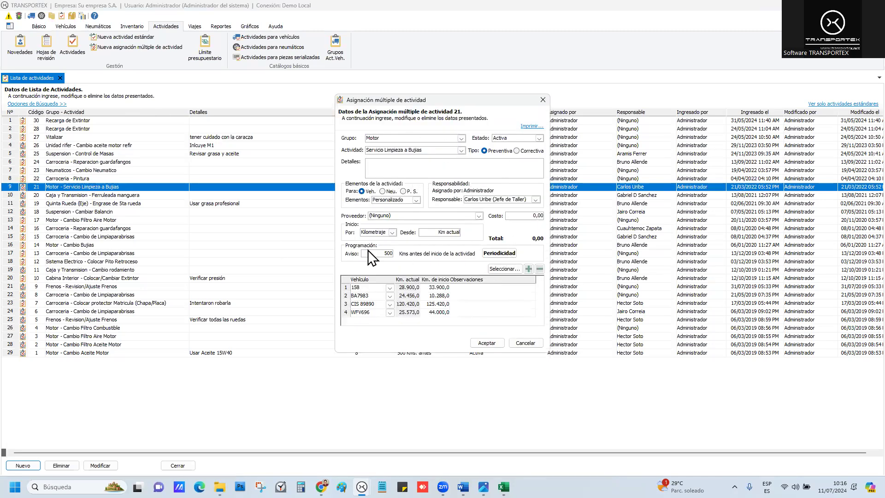
click(526, 127)
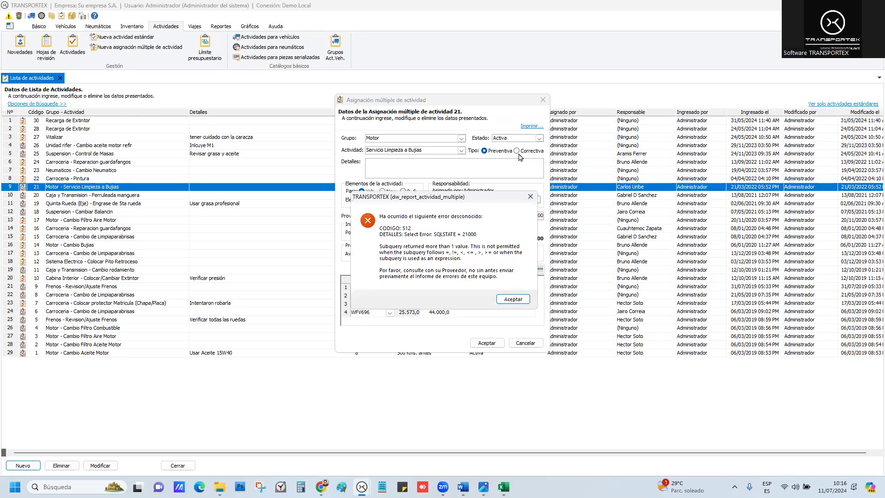
click(514, 294)
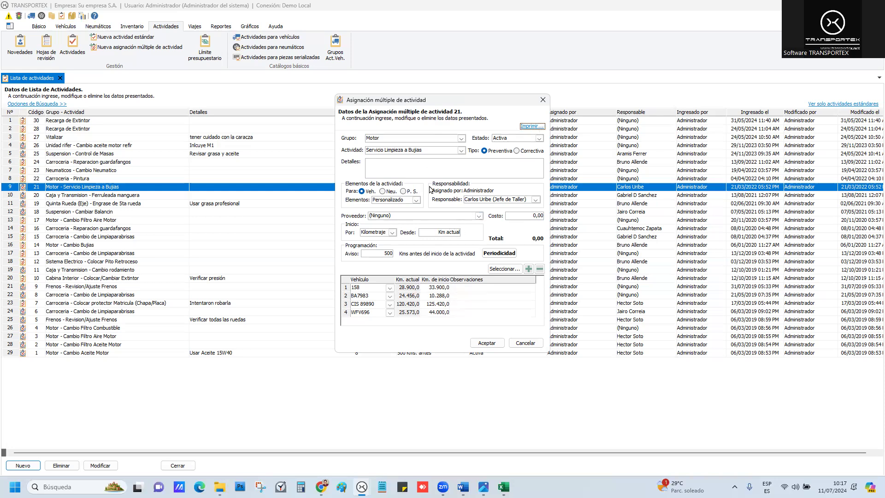
click(526, 343)
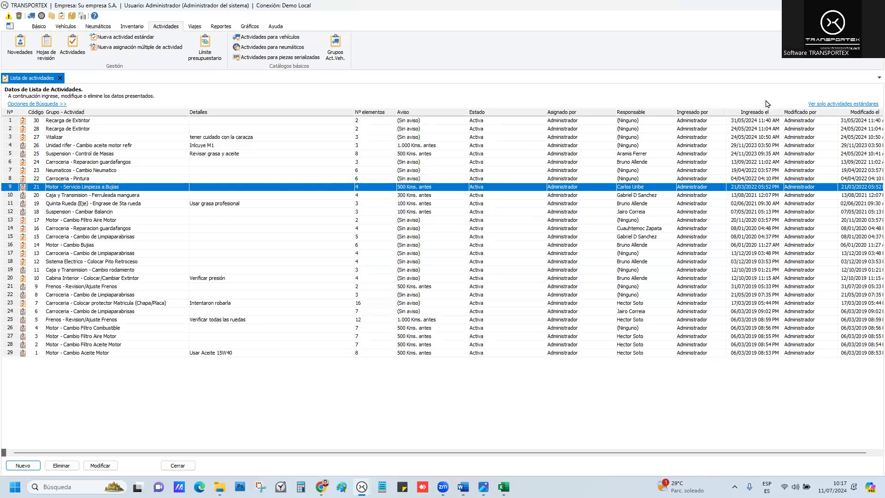
Step: Compare the standard activities list with the multiple assignments, check the Ferruleada manguera assignment, and return to the standard activities
click(835, 105)
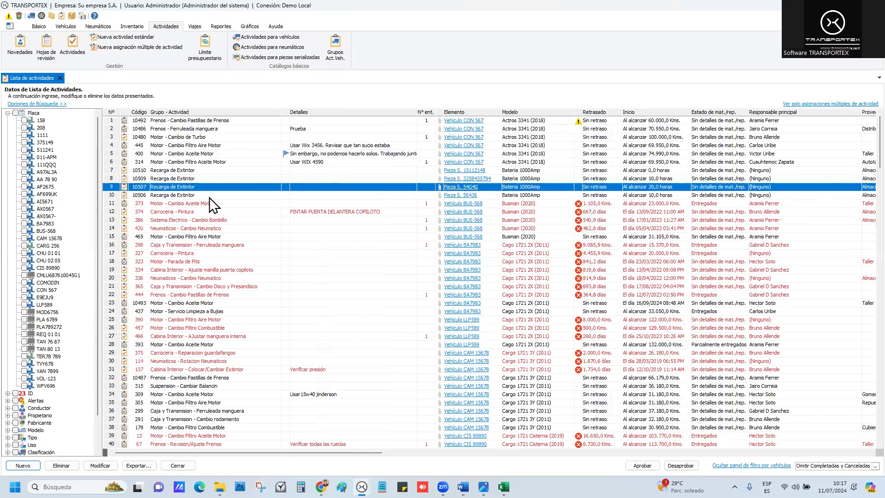
click(807, 105)
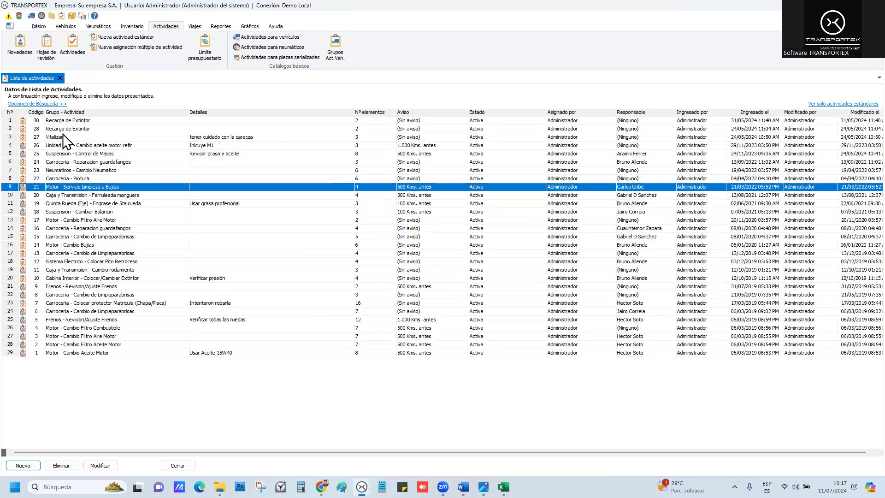
double_click(89, 198)
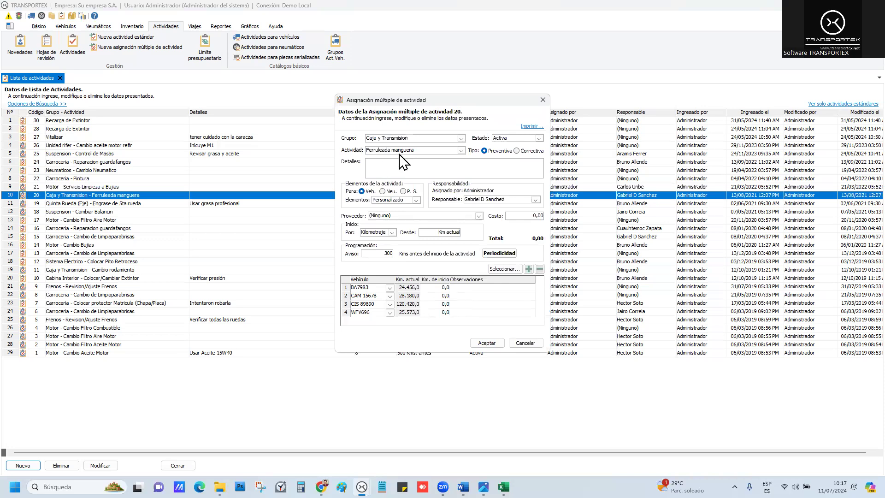
click(528, 346)
click(839, 105)
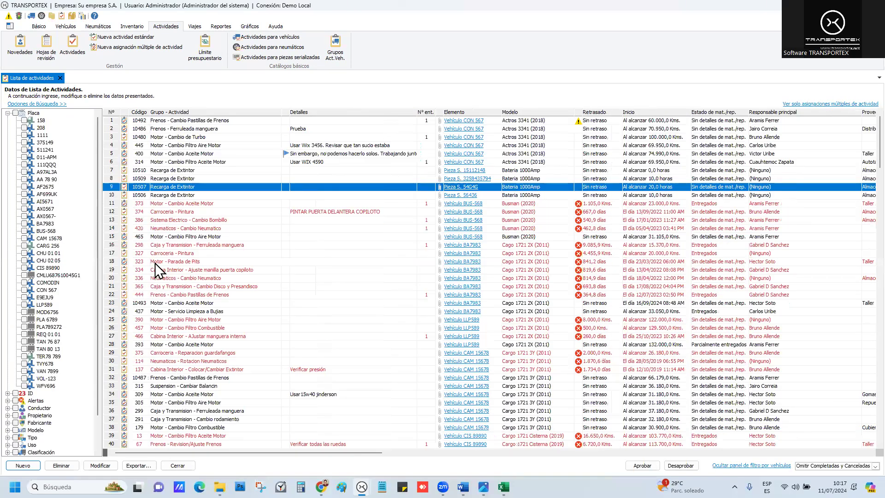
Step: Close the activities list and browse the vehicle Novedades for vehicles 375149, AX0567 and 158
key(alt+Tab)
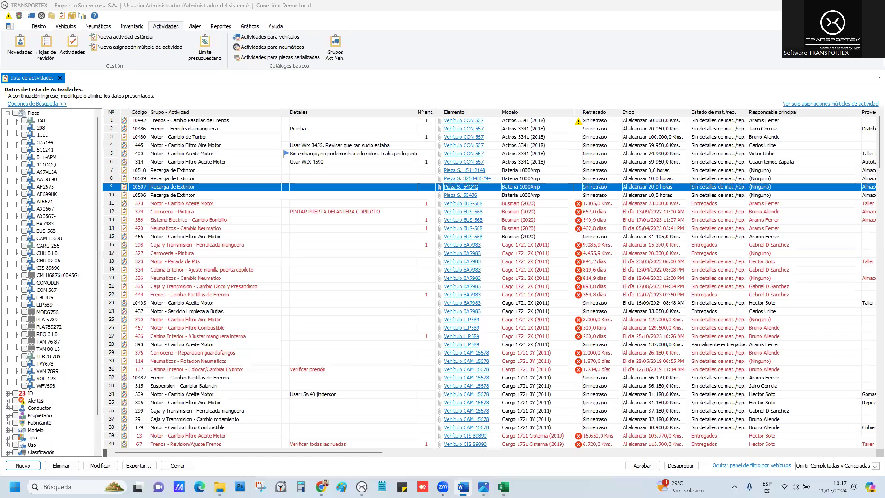
click(60, 78)
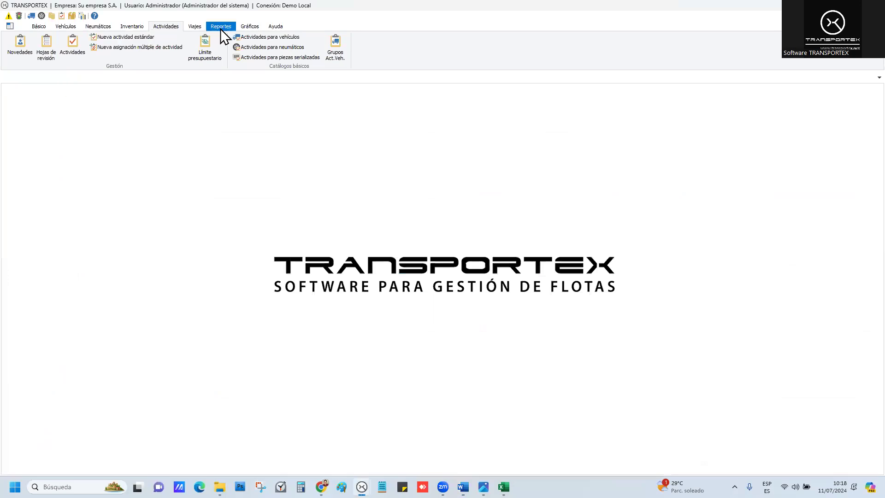
click(22, 52)
click(287, 137)
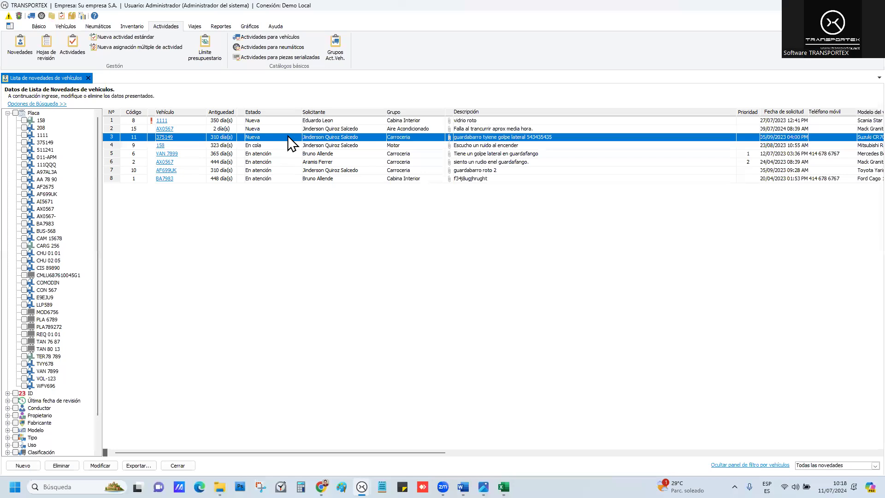
click(319, 162)
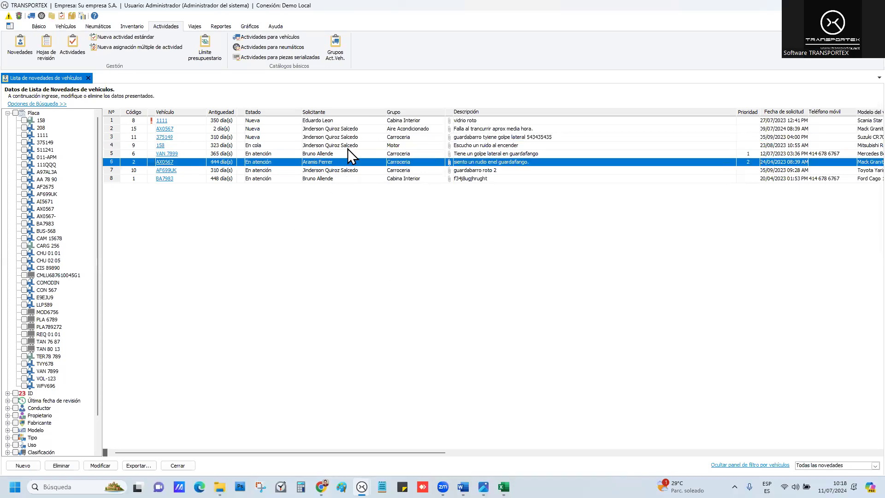
click(331, 147)
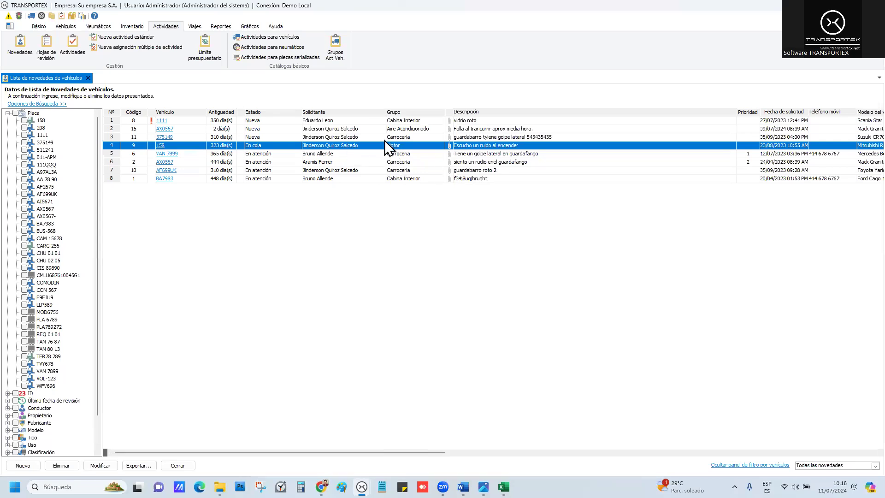
Step: Look over the available reports and audit options, and close the vehicle Novedades list
click(219, 27)
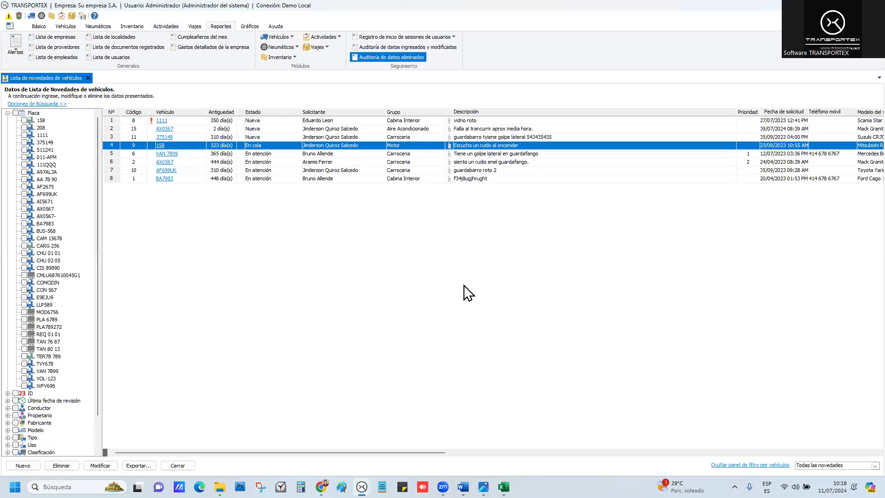
key(alt+Tab)
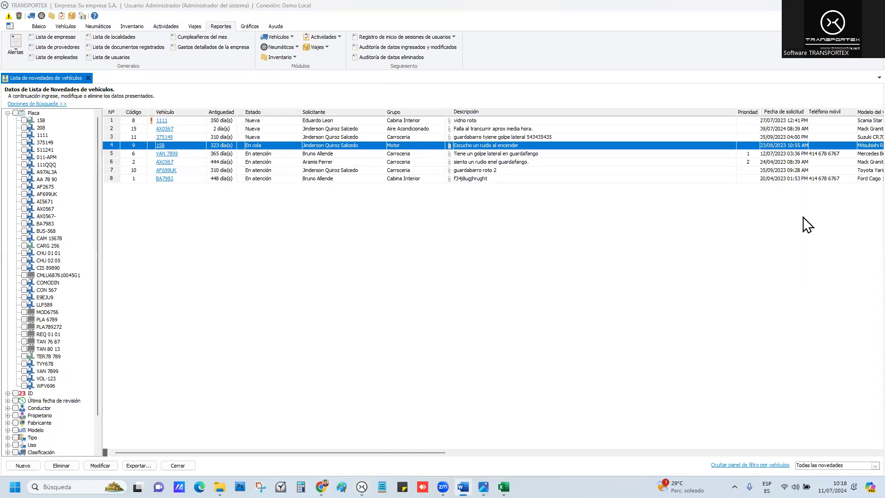
click(88, 79)
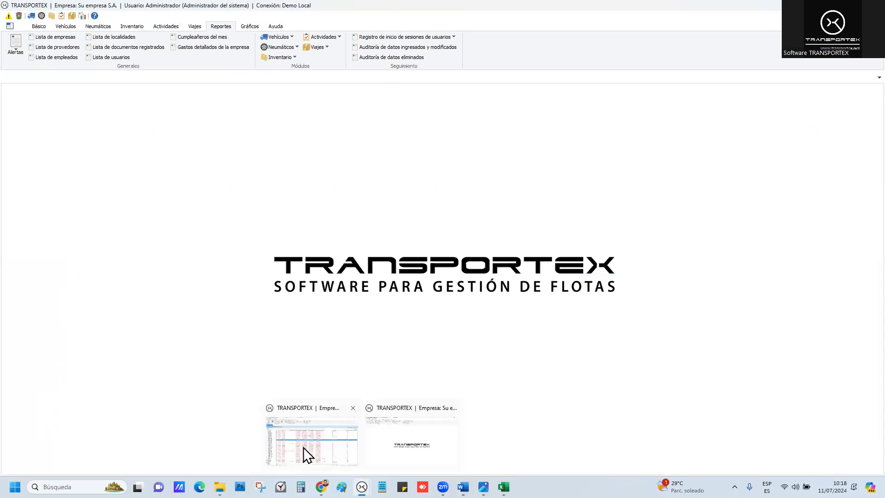
Step: Switch to the TRANSPORTEX DEMO en la Nube window and filter the activities list to Revisadas sin Aprobar
click(305, 449)
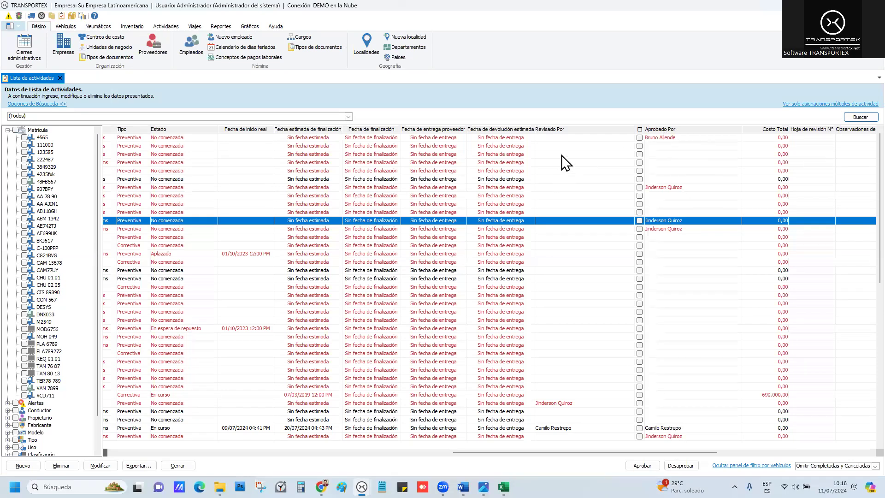
click(824, 466)
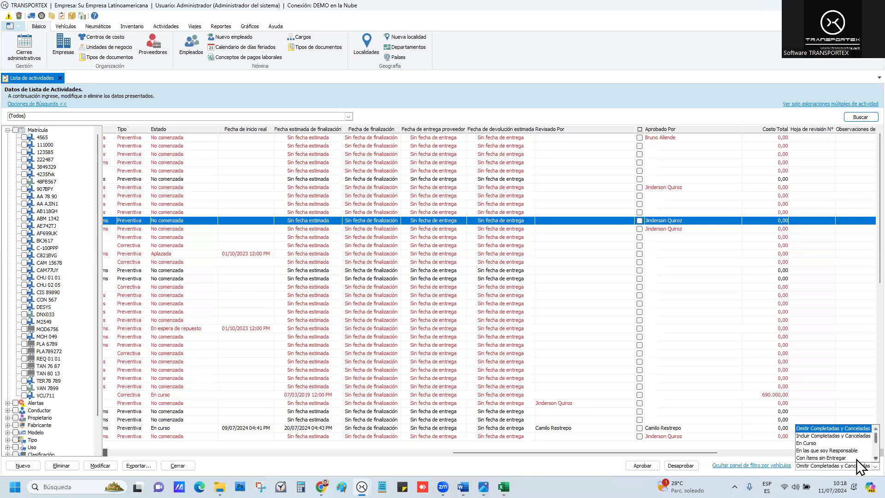
scroll(857, 459, down, 1)
scroll(859, 460, down, 1)
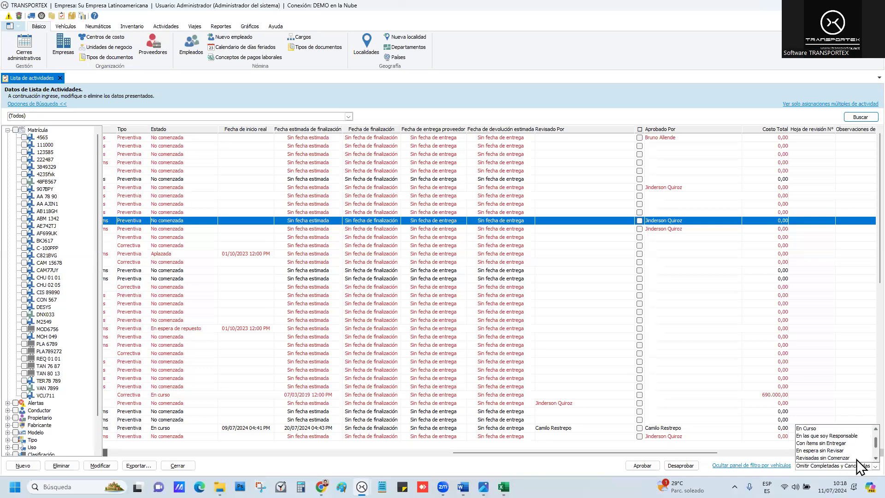
scroll(860, 461, down, 1)
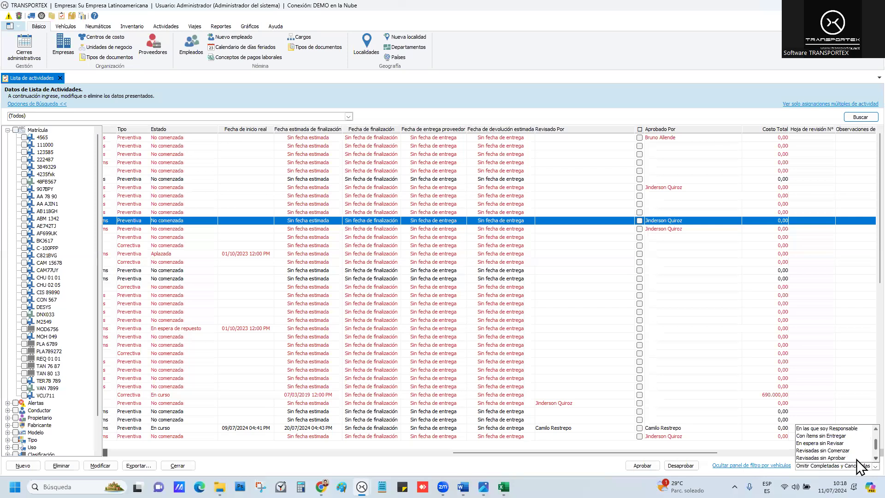
click(841, 459)
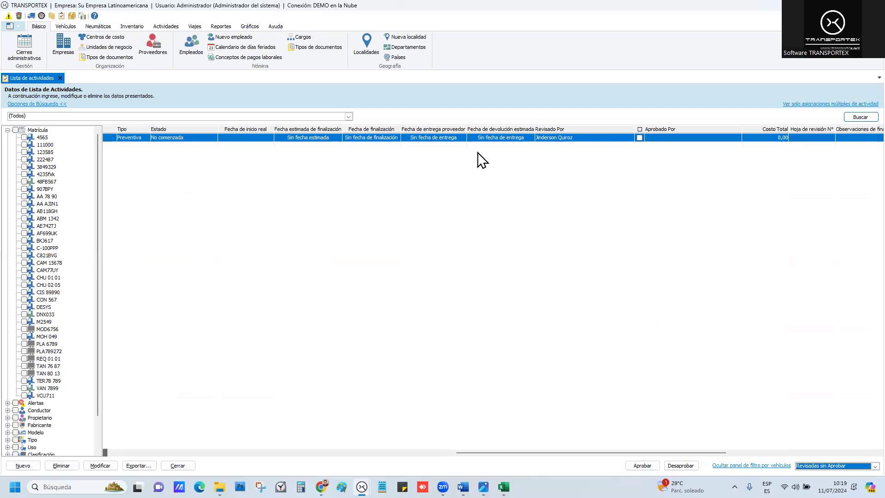
Step: Filter the activities list to Revisadas sin Comenzar
click(832, 466)
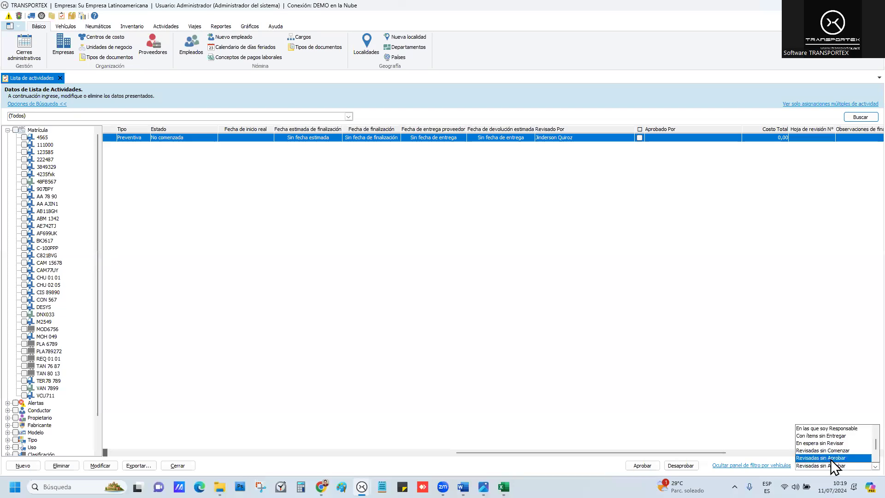
click(829, 451)
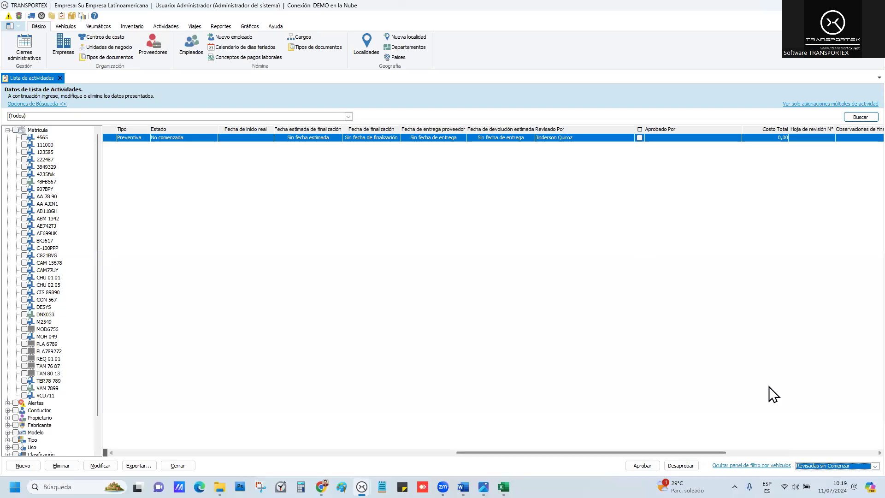
click(640, 137)
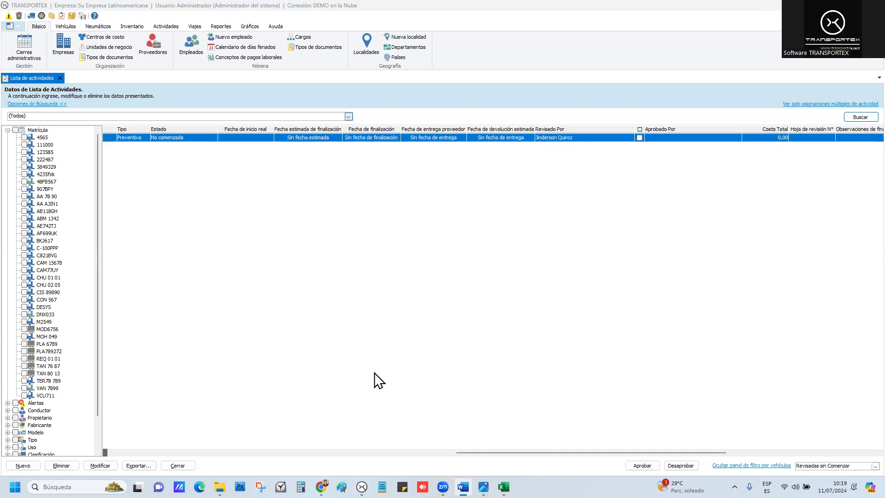
Step: Switch to the TRANSPORTEX Demo Local window and open the activities list
mouse_move(362, 487)
click(411, 441)
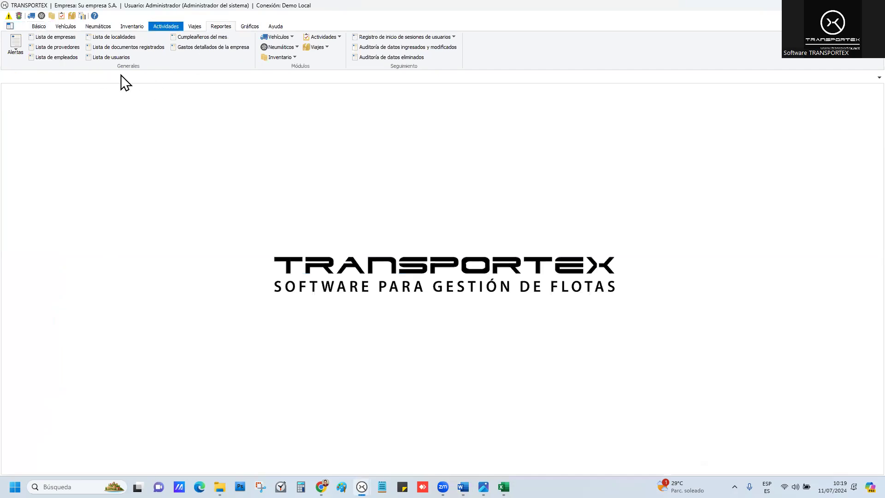
click(154, 26)
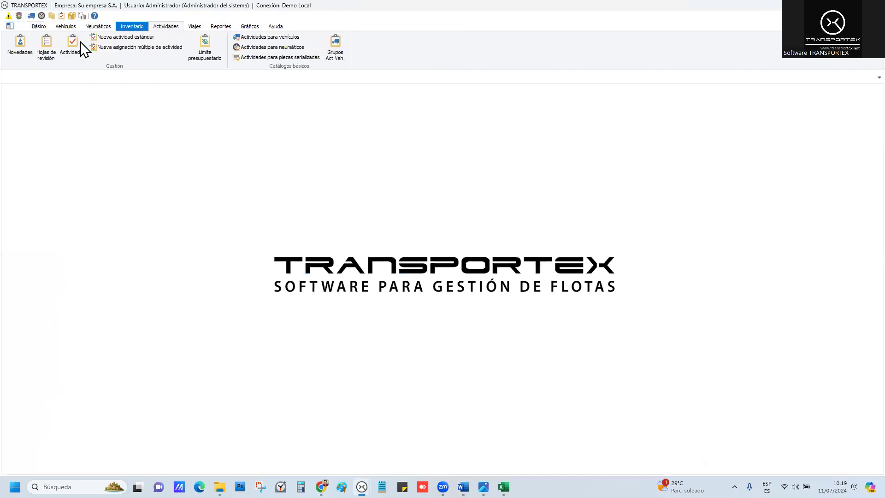
click(72, 44)
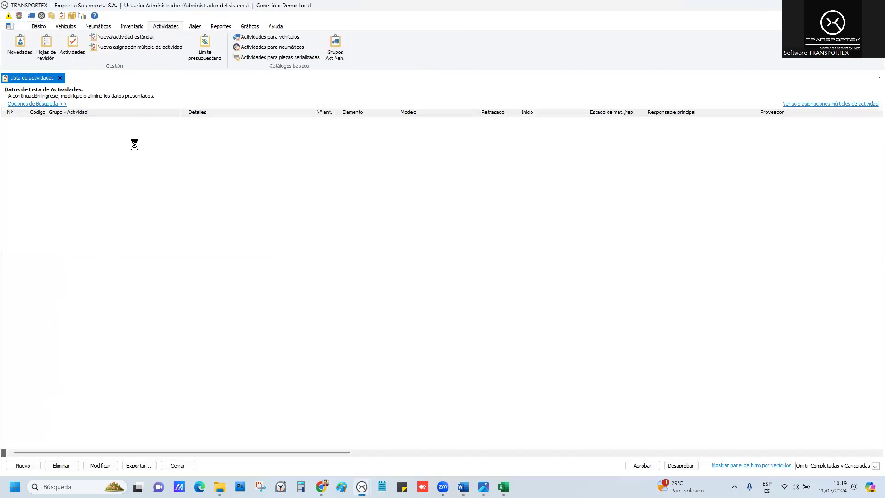
Step: Open Recarga de Extintor activity 10506, set its status to Completada, and check its actual completion date
double_click(199, 193)
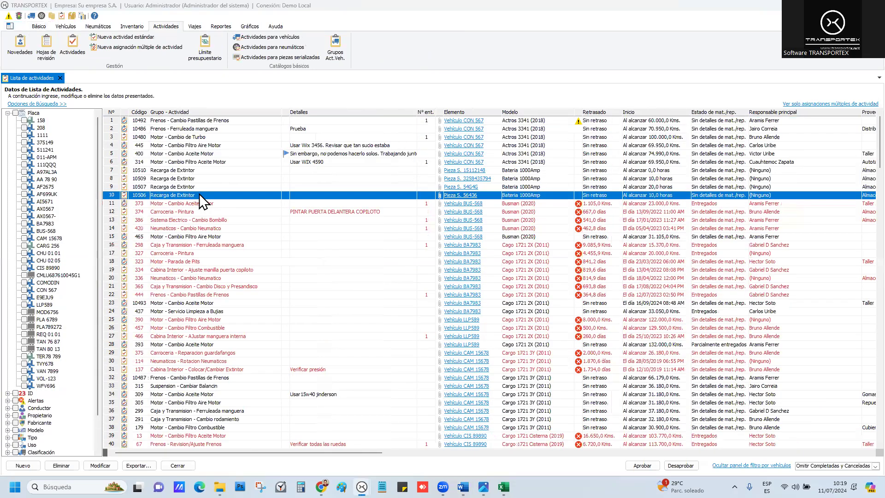
click(564, 133)
click(525, 182)
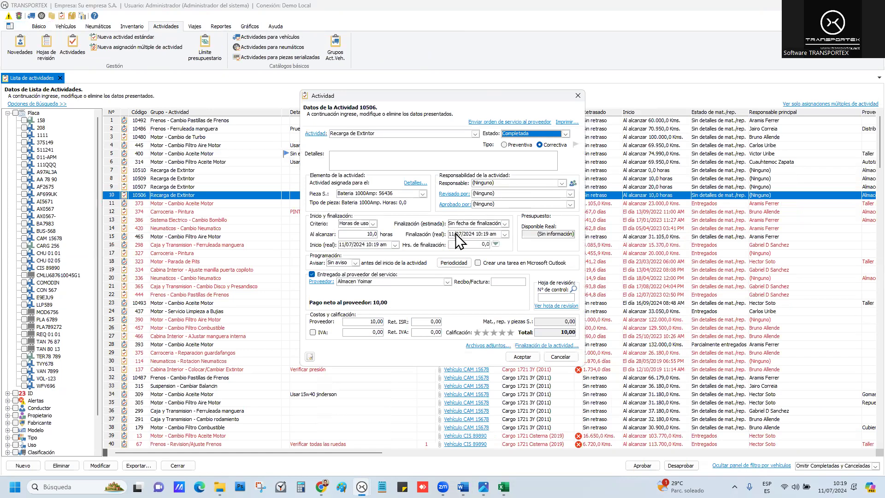
click(504, 235)
click(500, 283)
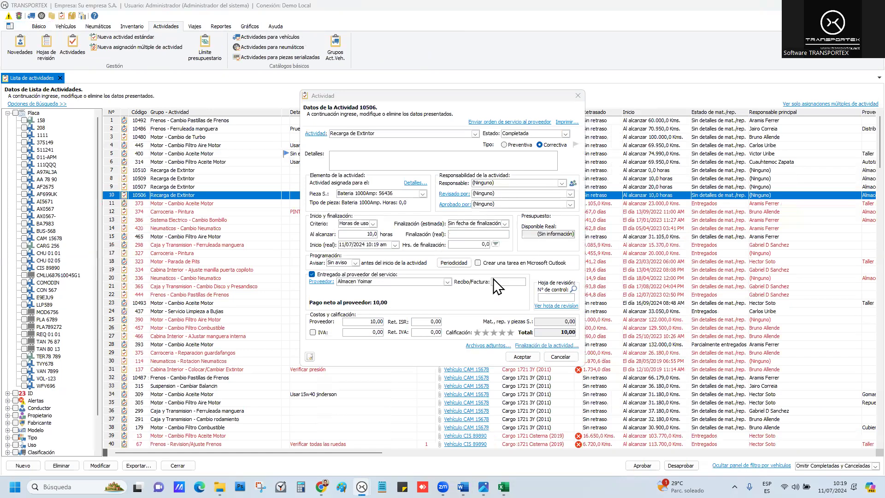
Step: Switch activity 10506's completion reading from hours to kilometres, enter 15200, and close the activity without saving
click(482, 244)
click(495, 244)
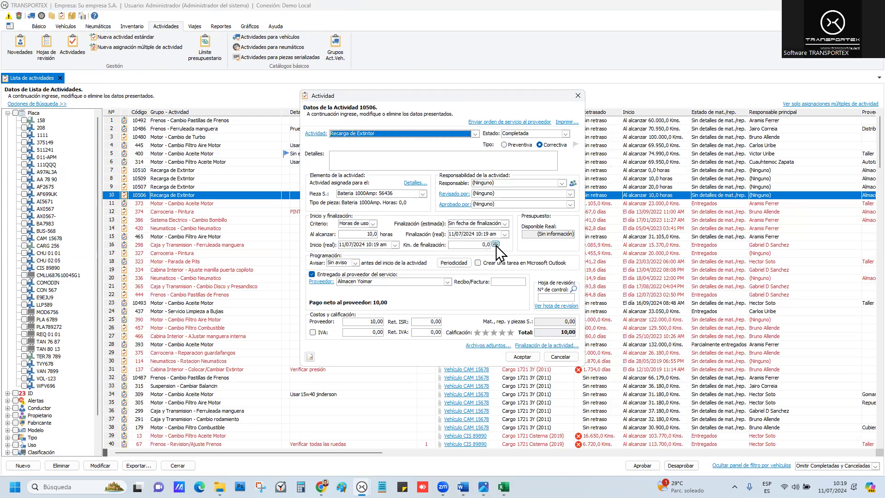
click(484, 245)
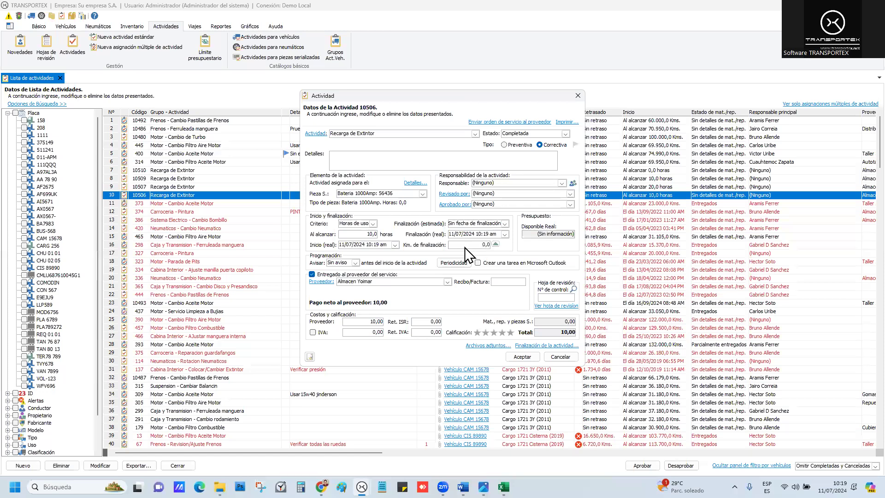
text(15200)
click(560, 357)
click(478, 278)
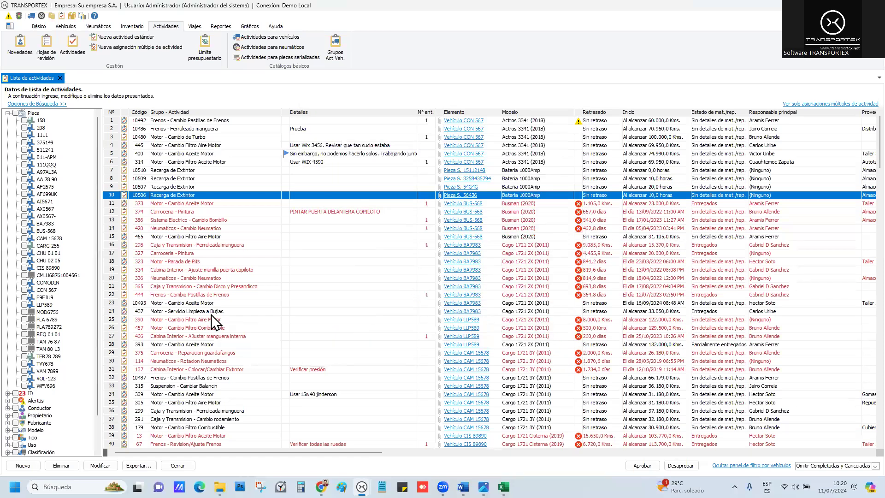
double_click(211, 314)
click(505, 223)
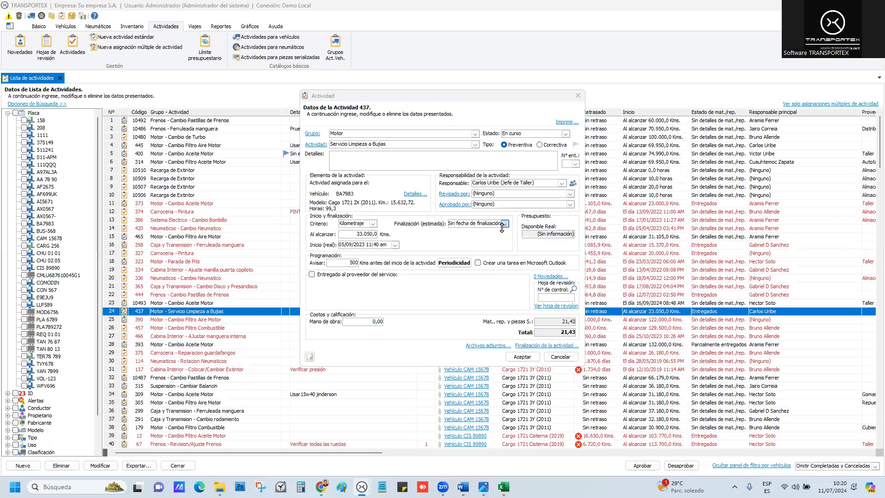
click(543, 133)
click(543, 133)
click(526, 177)
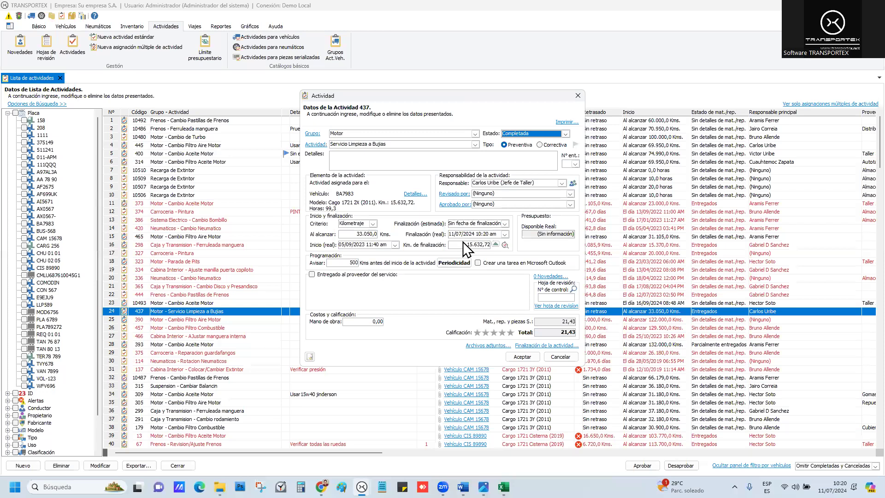
Step: Set activity 437's completion kilometres to 20.000 and close the activity without saving
click(466, 246)
drag(467, 244, 482, 245)
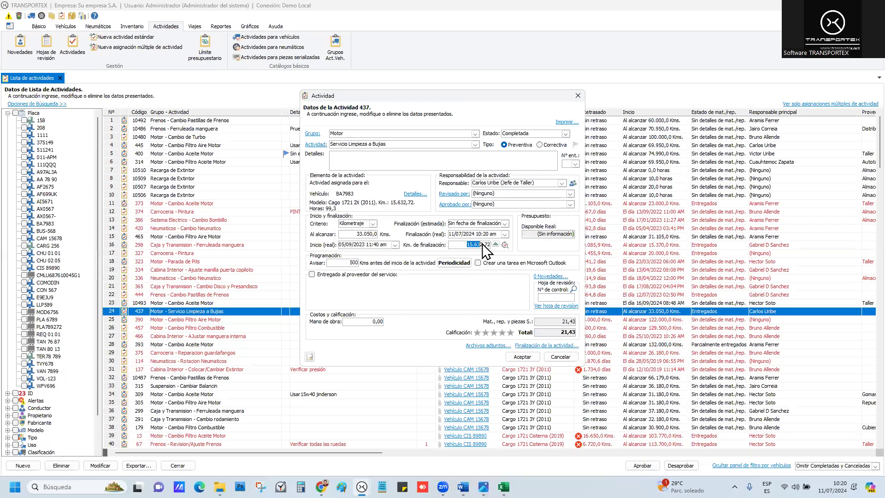
text(20.000)
click(553, 357)
click(466, 274)
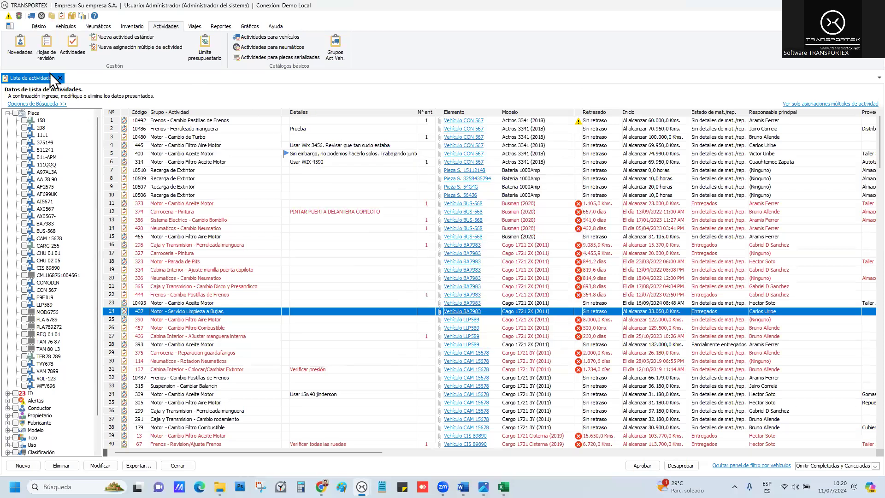
Step: Open the system configuration's Actividades section and look through its validation, budget limit and activity completion options
click(11, 27)
click(52, 126)
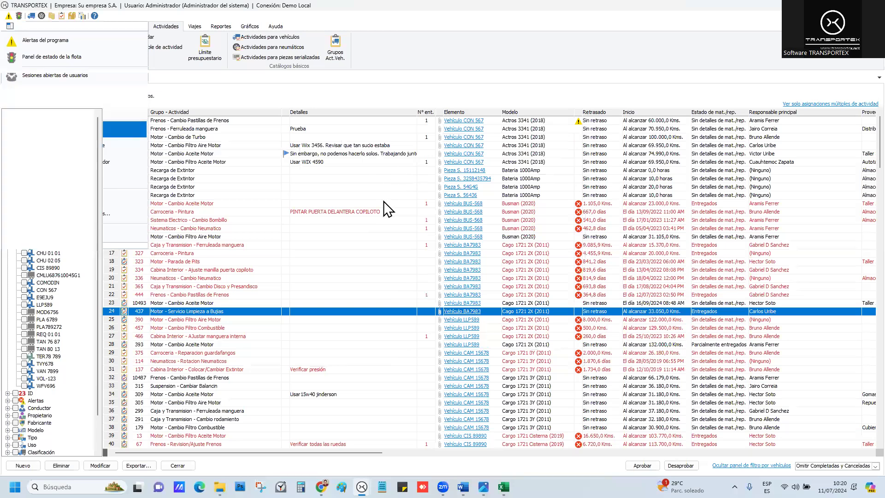
click(321, 231)
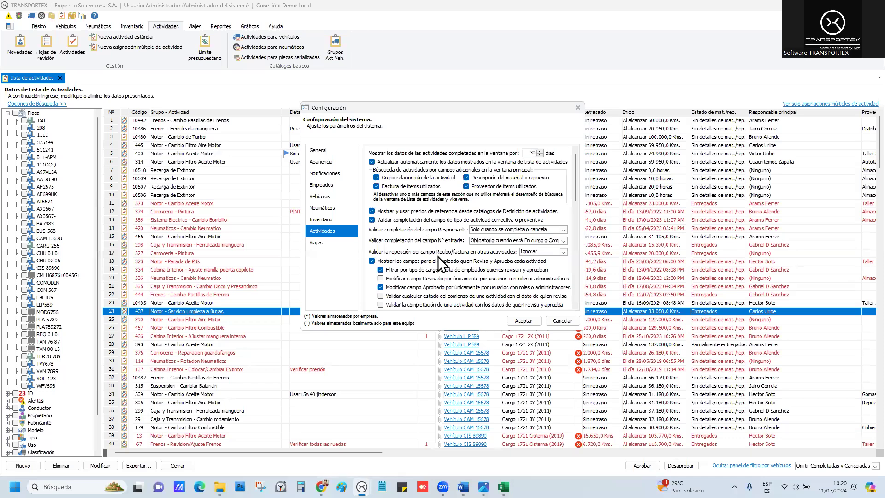
drag(576, 185, 575, 209)
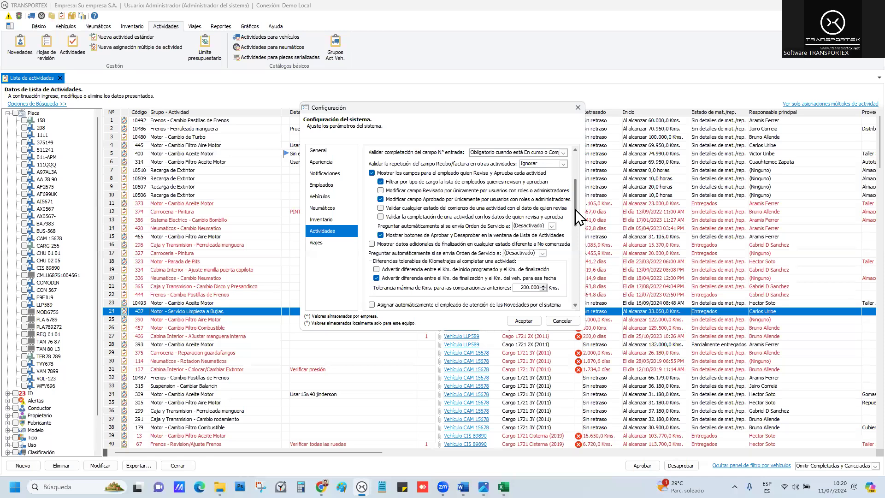
drag(575, 209, 567, 258)
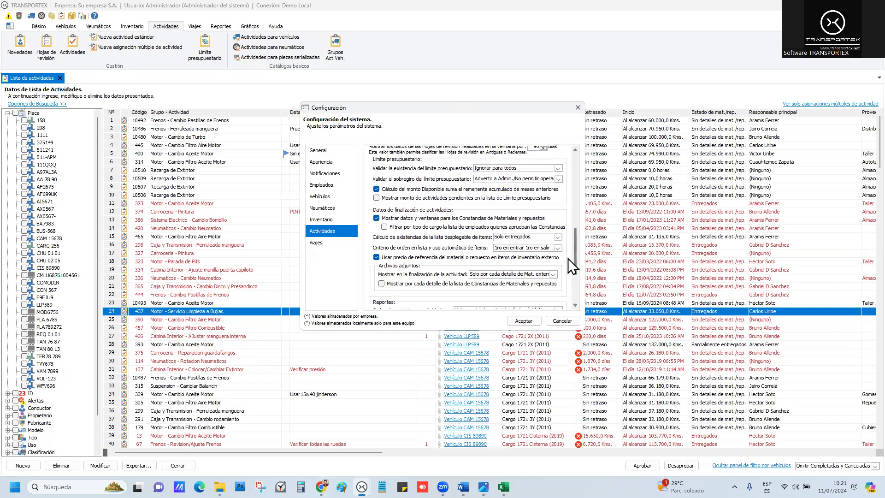
mouse_move(567, 258)
mouse_down()
mouse_move(566, 269)
mouse_move(565, 258)
mouse_up()
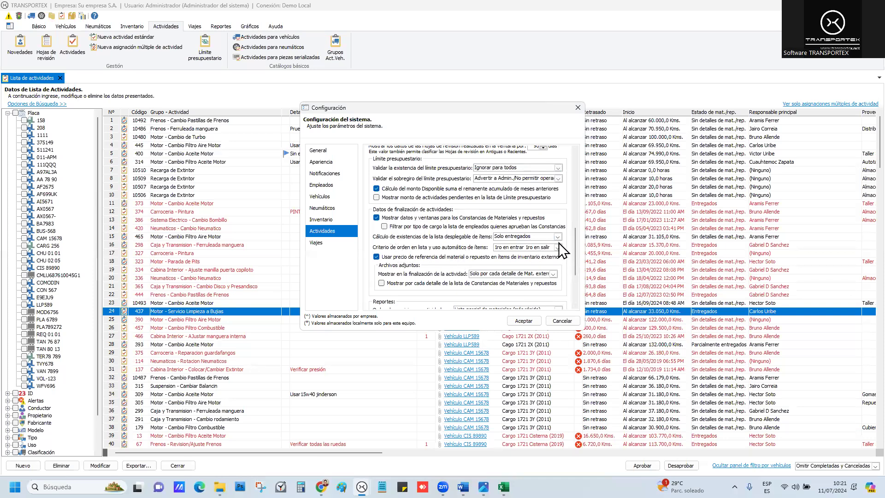
drag(574, 228, 578, 172)
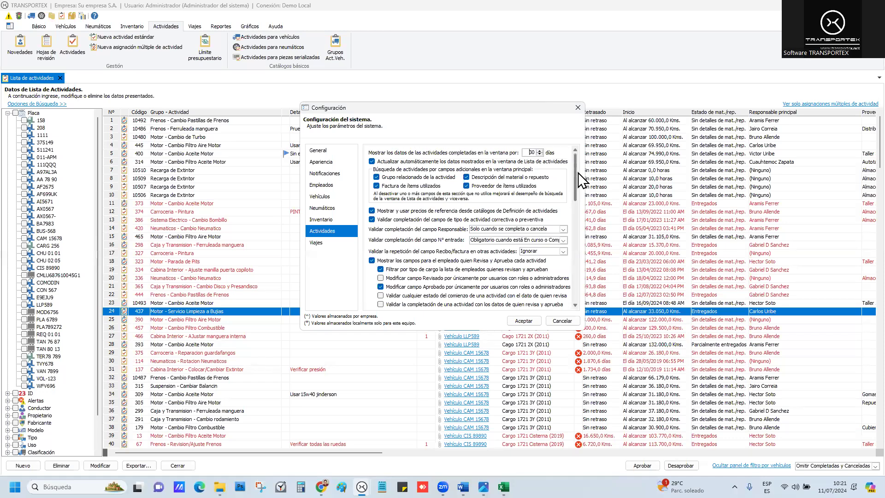
Step: Review the review and approval fields, kilometre difference tolerances and report options, then close the configuration without changes
drag(577, 178, 577, 199)
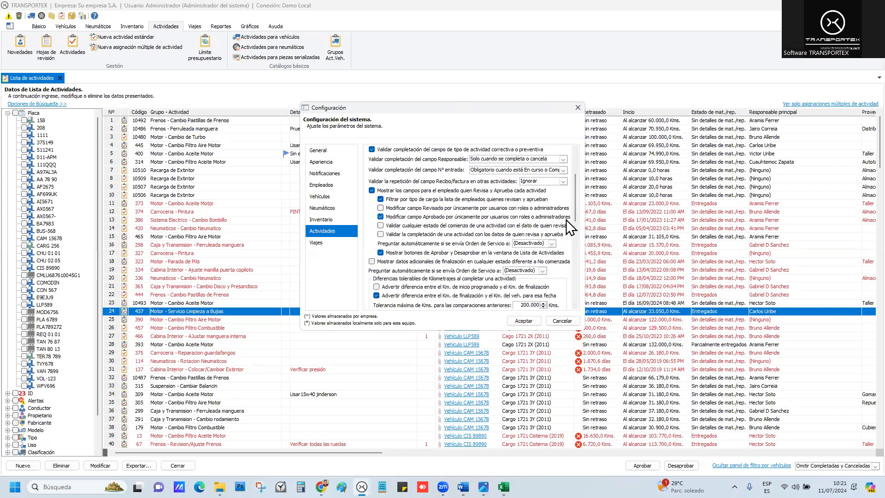
scroll(573, 216, down, 1)
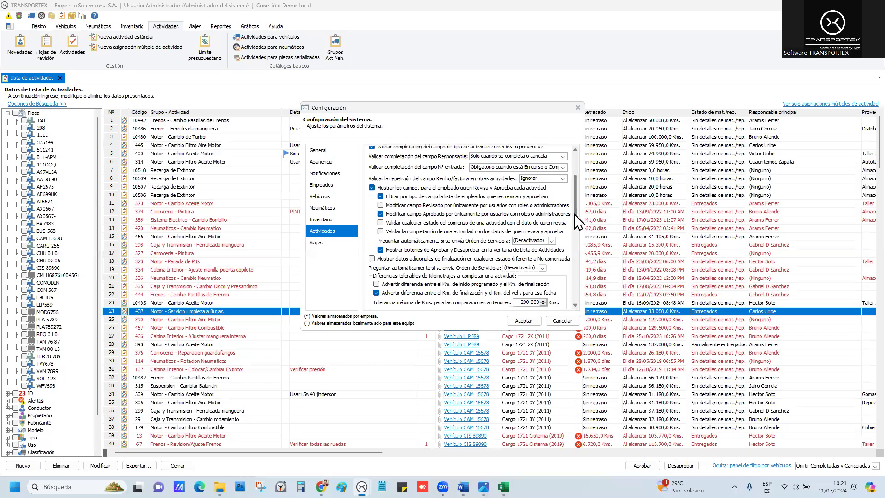
drag(574, 214, 572, 224)
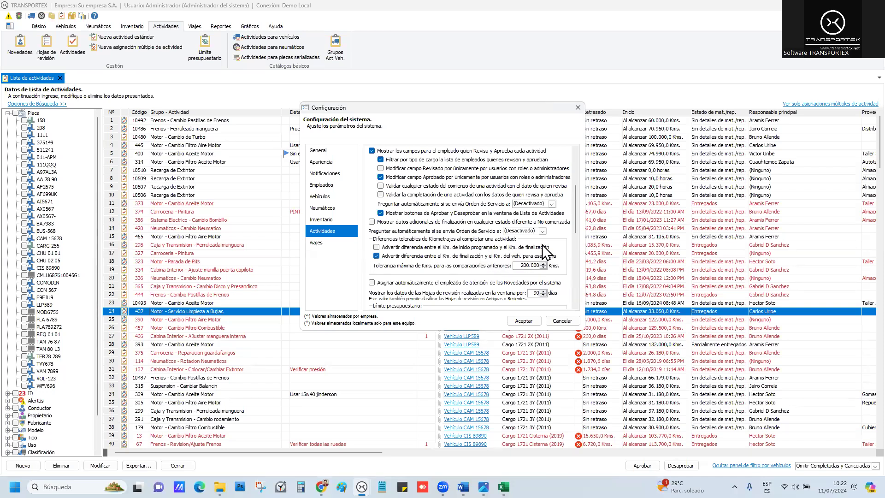
drag(575, 227, 573, 251)
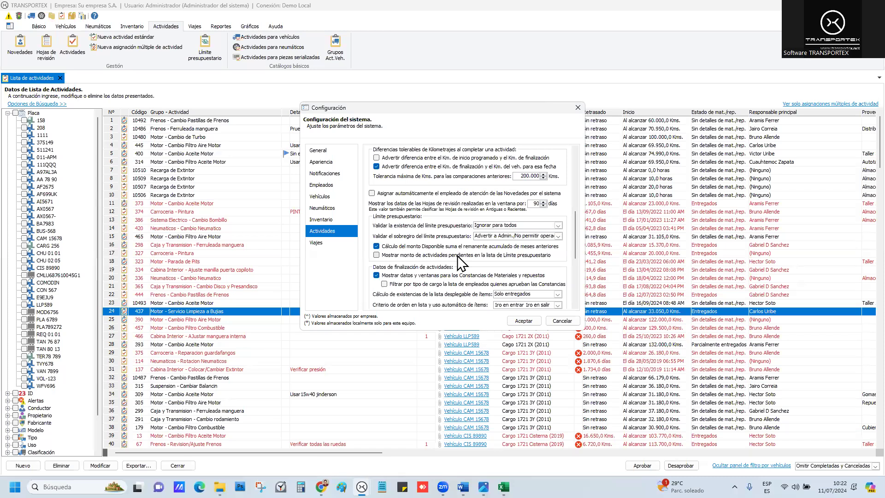
scroll(547, 307, down, 3)
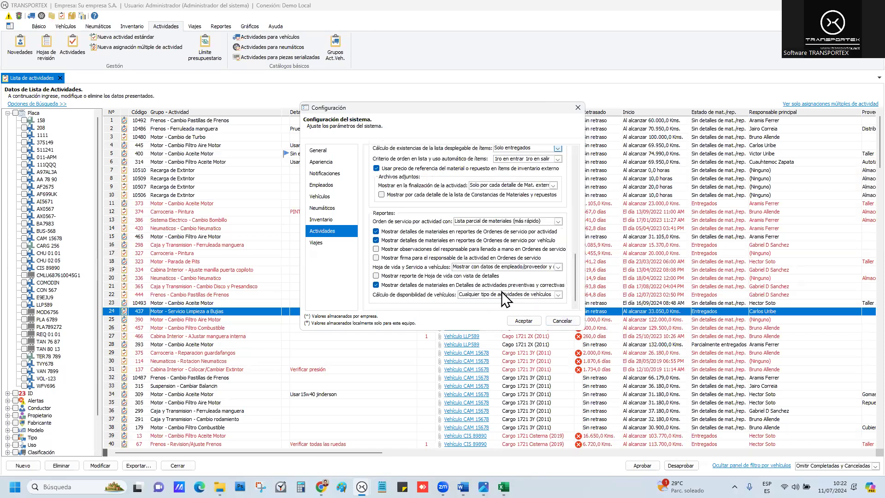
click(560, 321)
key(alt+Tab)
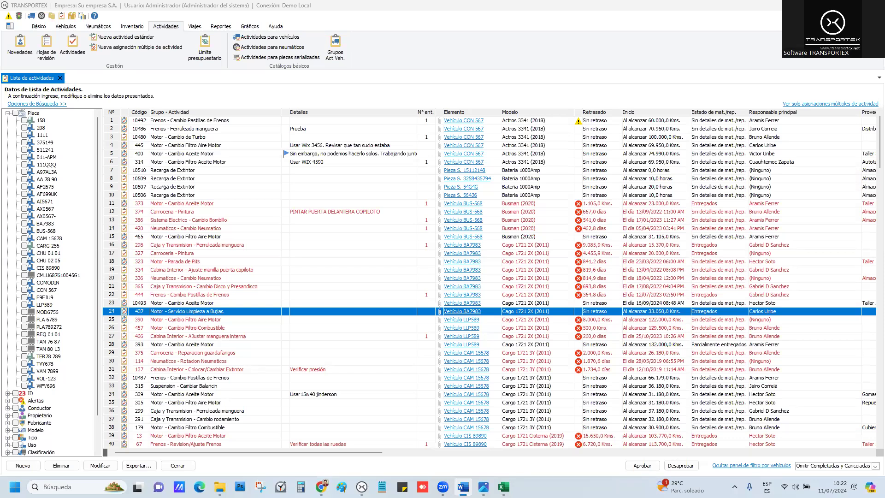
double_click(261, 270)
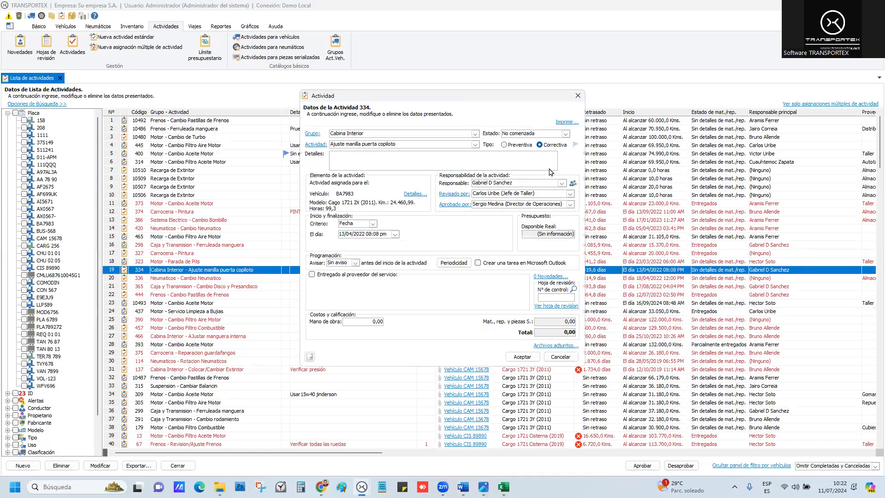
click(564, 134)
click(528, 180)
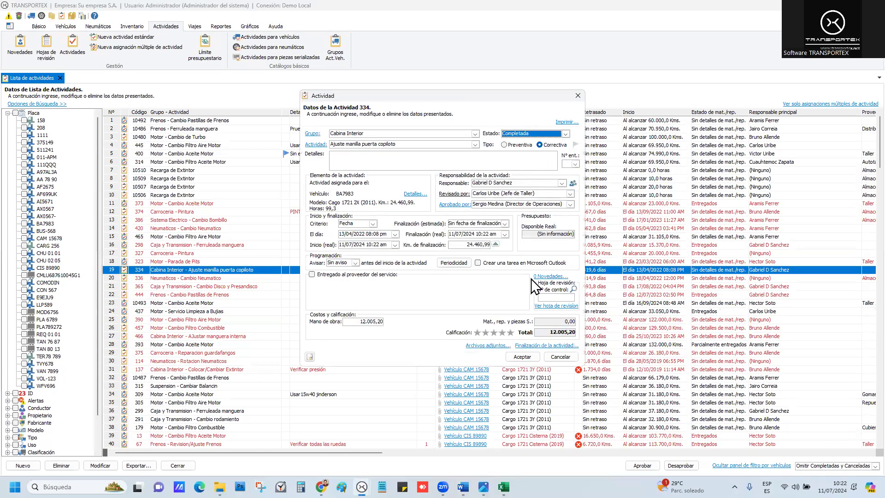
Step: Open activity 334's completion details and add the external material Abrazadera 1" 777 - 01040506
click(547, 346)
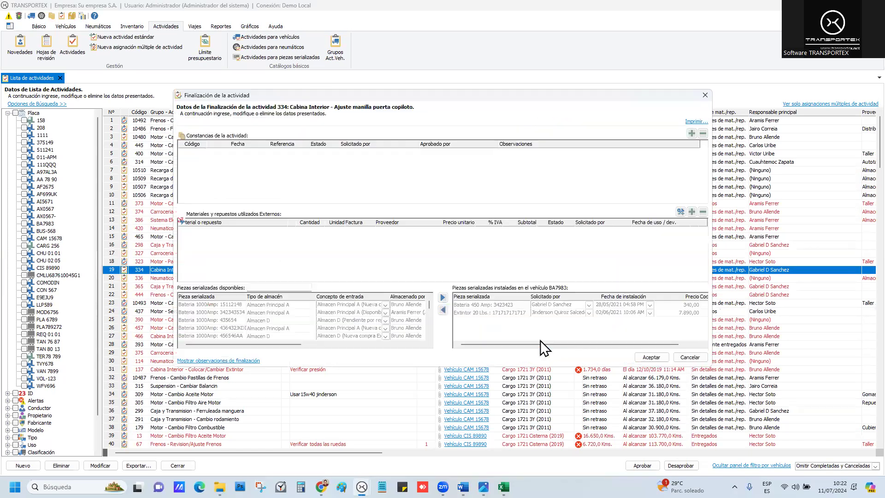
click(691, 211)
click(282, 230)
click(231, 249)
click(320, 228)
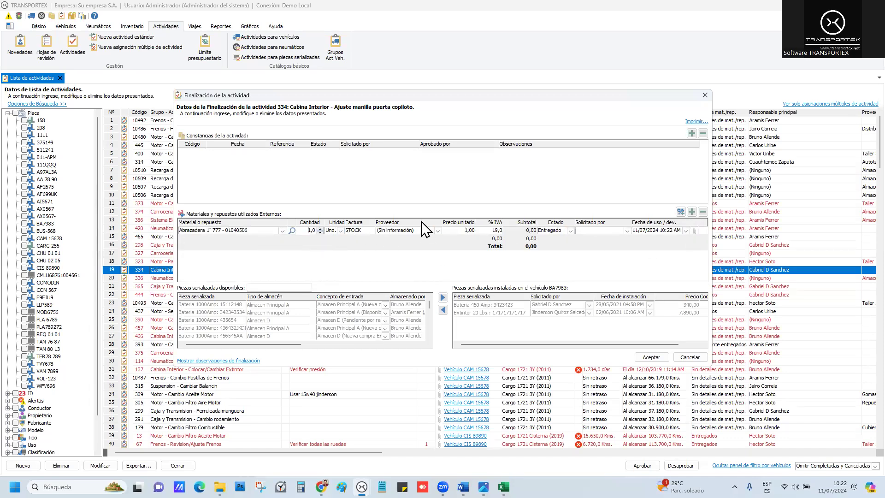
Step: Set the Abrazadera's unit price to 151,00 and decline recalculating its subtotal as tax-inclusive
click(464, 230)
click(582, 230)
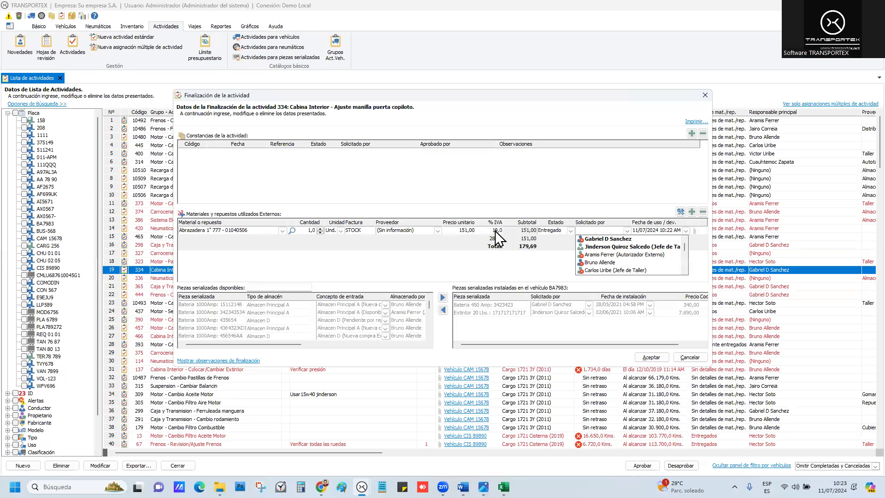
click(459, 230)
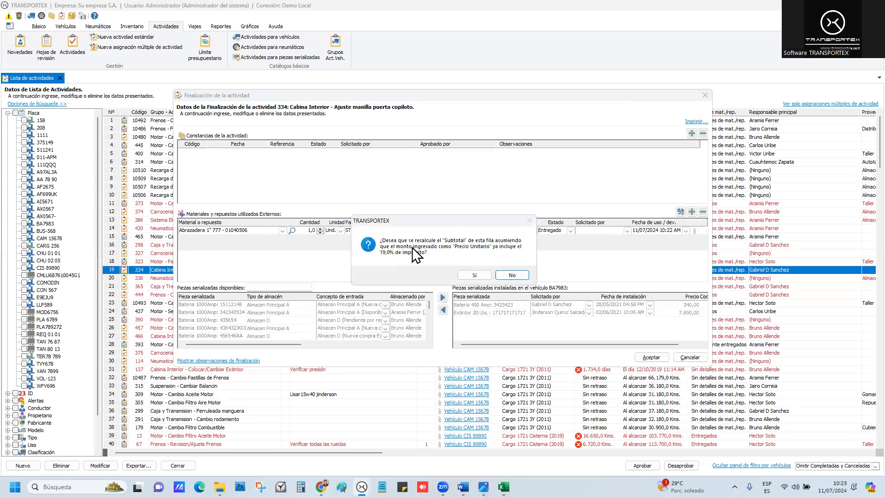
click(513, 275)
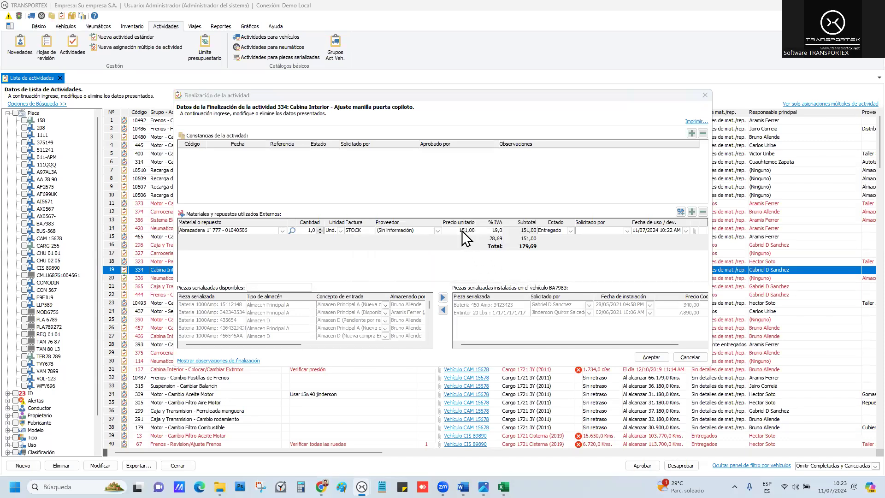
Step: Recalculate the Abrazadera's subtotal, treating the entered unit price as already including the 19,0% tax
double_click(462, 231)
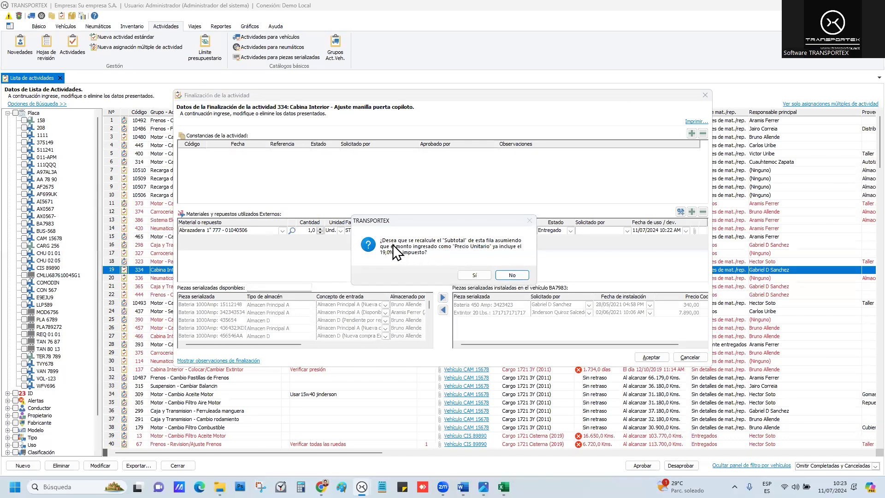
drag(459, 222, 515, 114)
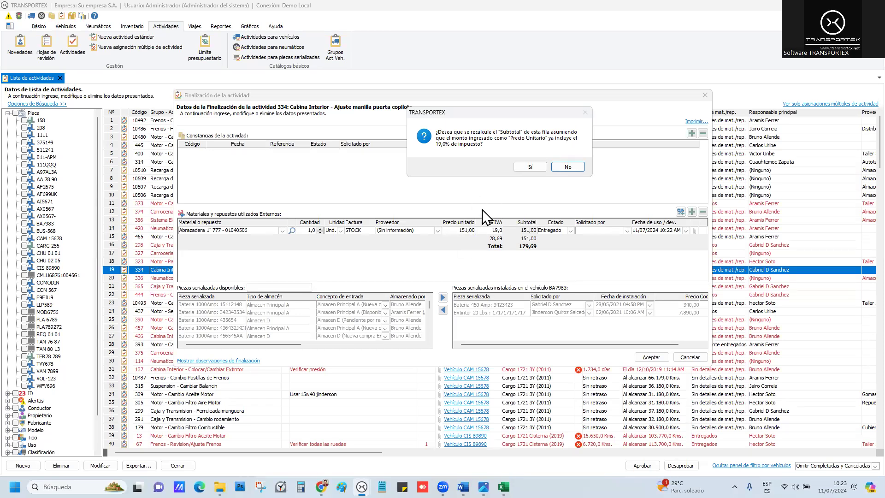
click(531, 166)
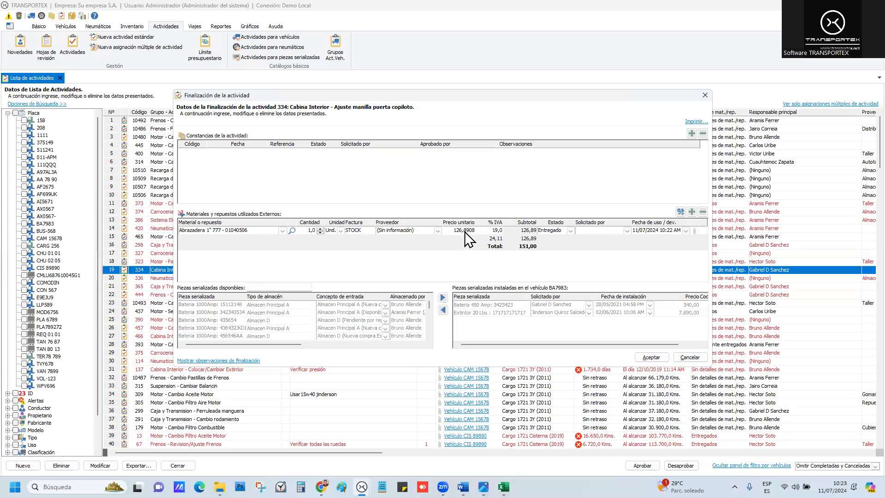
key(XF86Calculator)
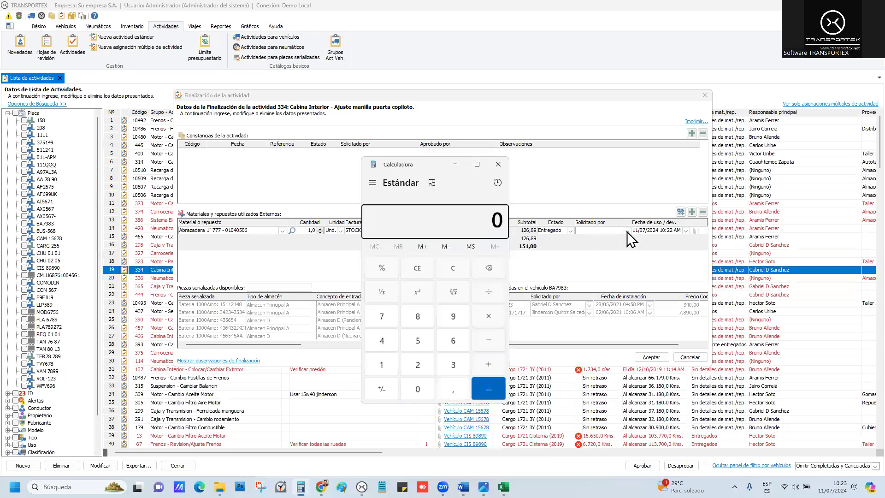
drag(421, 164, 703, 123)
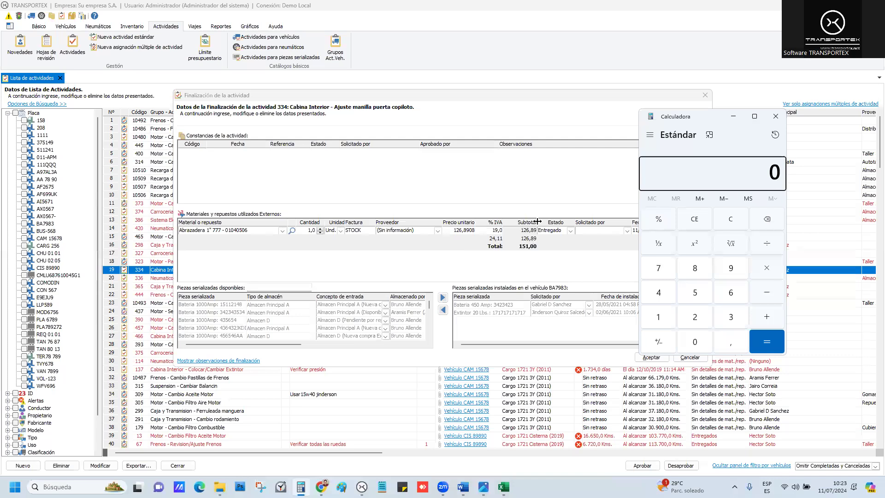
drag(700, 116, 679, 115)
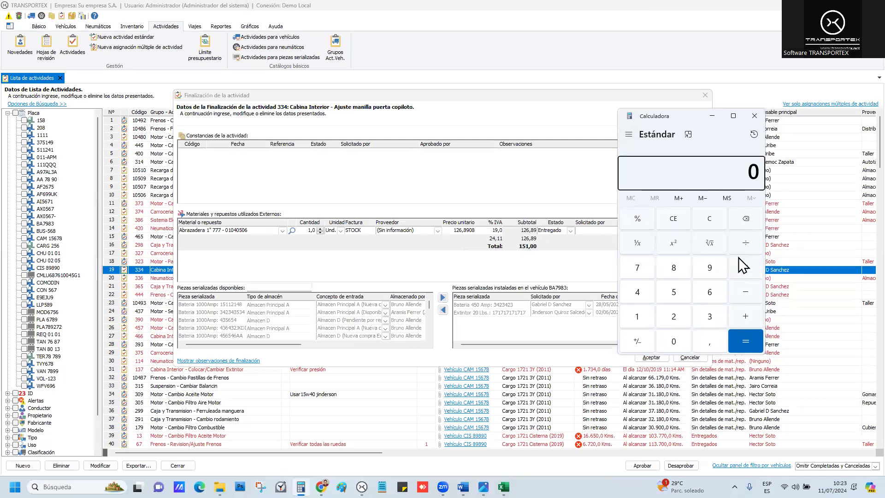
click(754, 116)
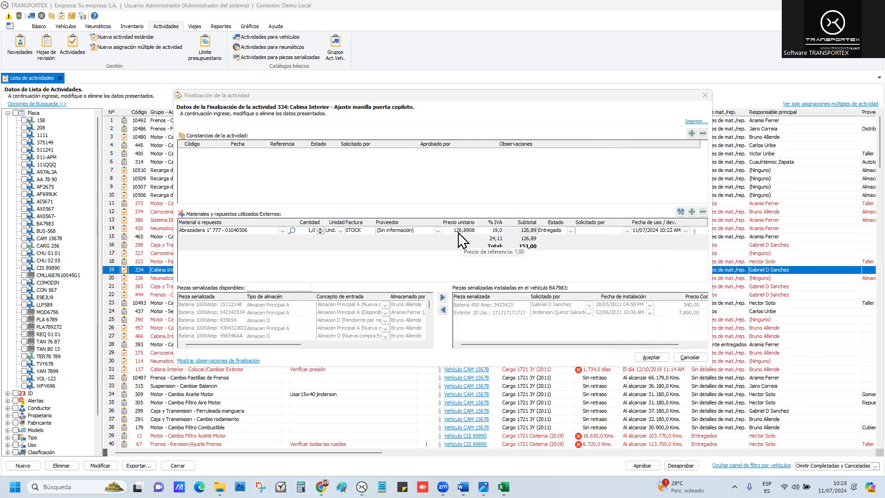
Step: Bring up the tax-inclusive recalculation question for the Abrazadera's unit price twice more and decline it each time
double_click(456, 232)
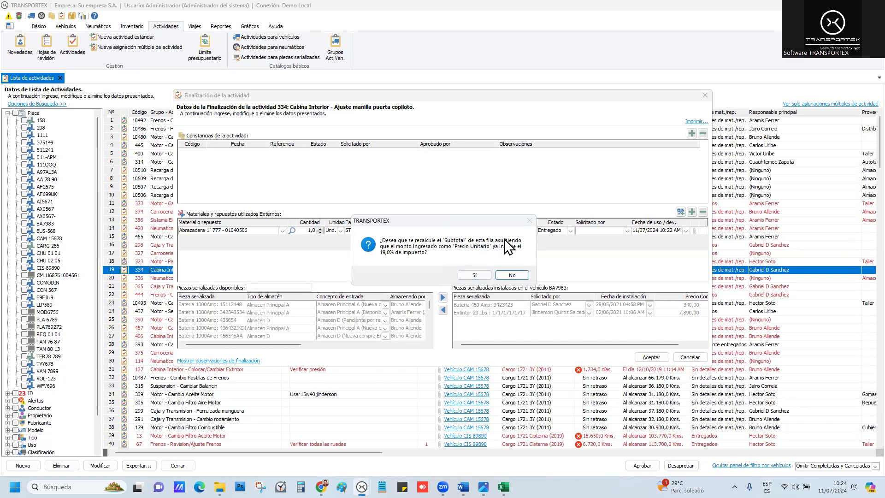
click(511, 275)
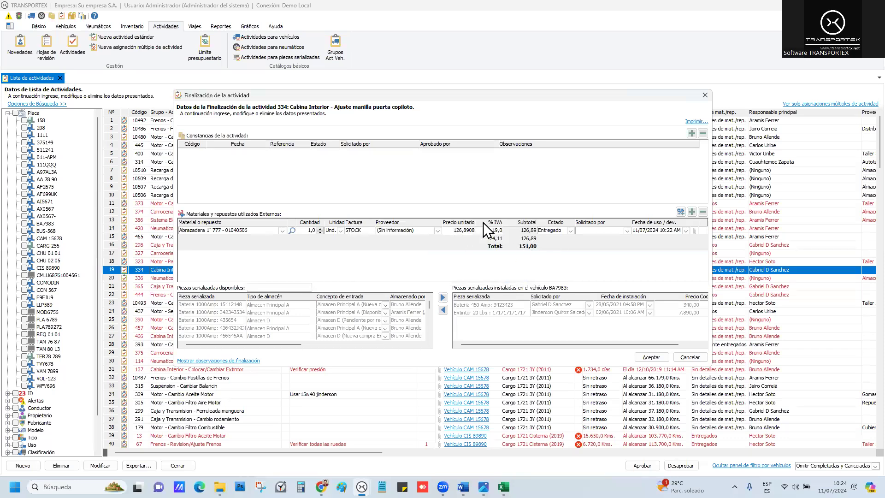
click(463, 487)
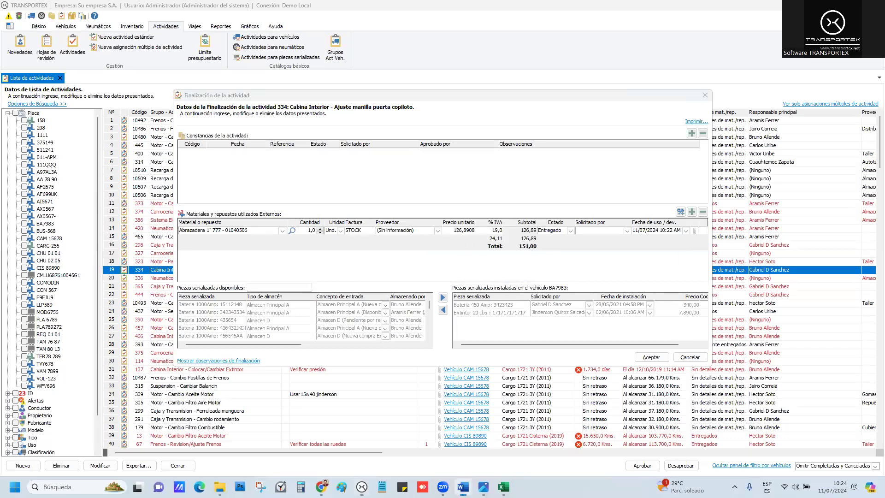
double_click(455, 232)
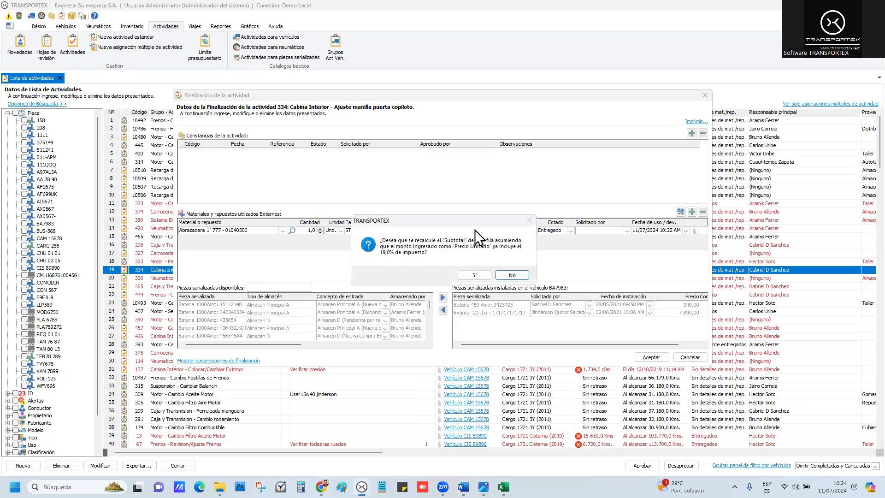
click(506, 274)
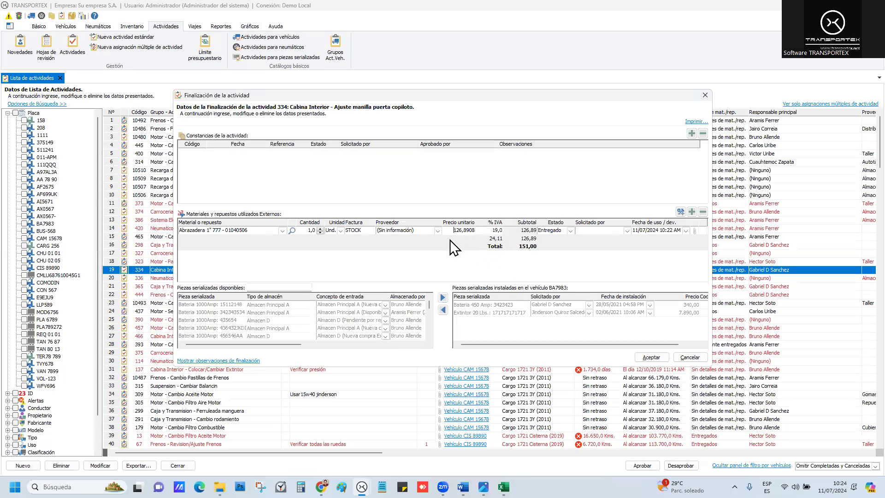
Step: Discard the completion details and the unsaved changes to activity 334, and close the activities list
click(468, 232)
click(683, 357)
click(484, 277)
key(alt+Tab)
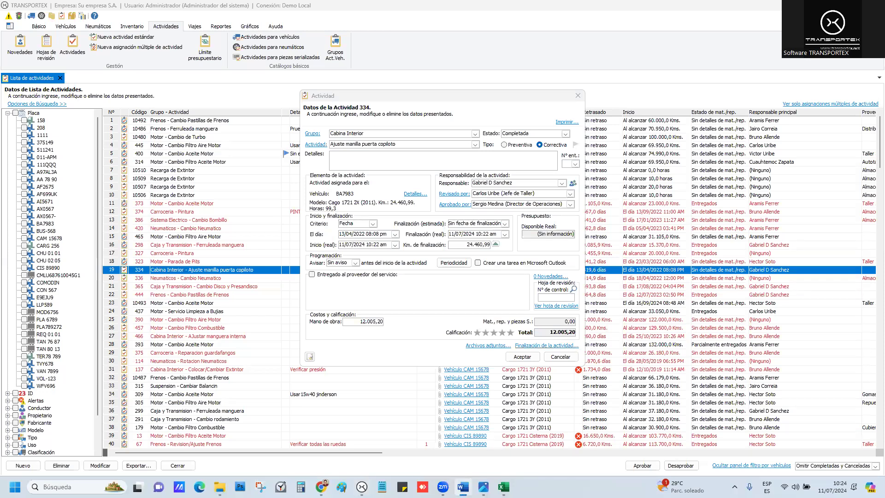
click(560, 357)
key(alt+Tab)
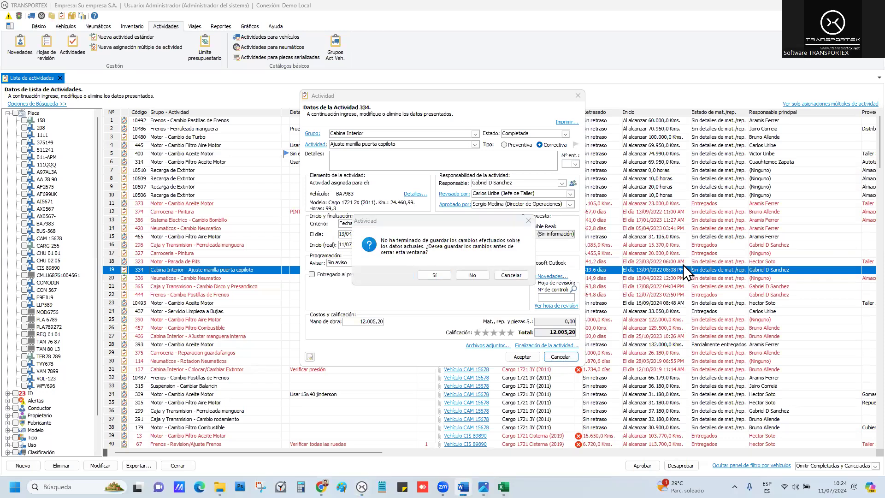
click(511, 275)
click(559, 357)
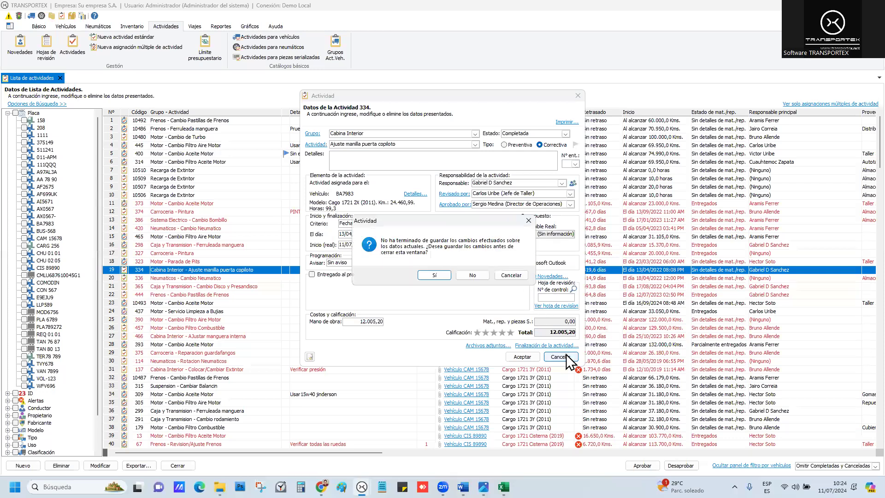
click(482, 275)
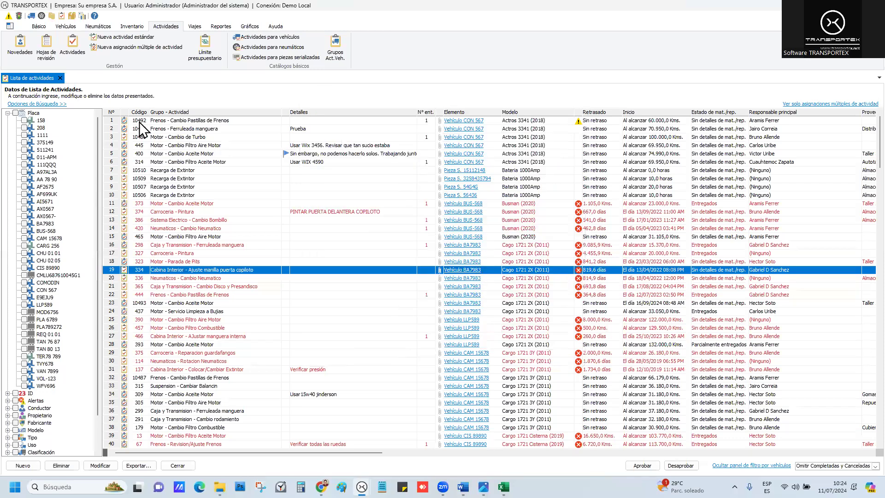
click(60, 78)
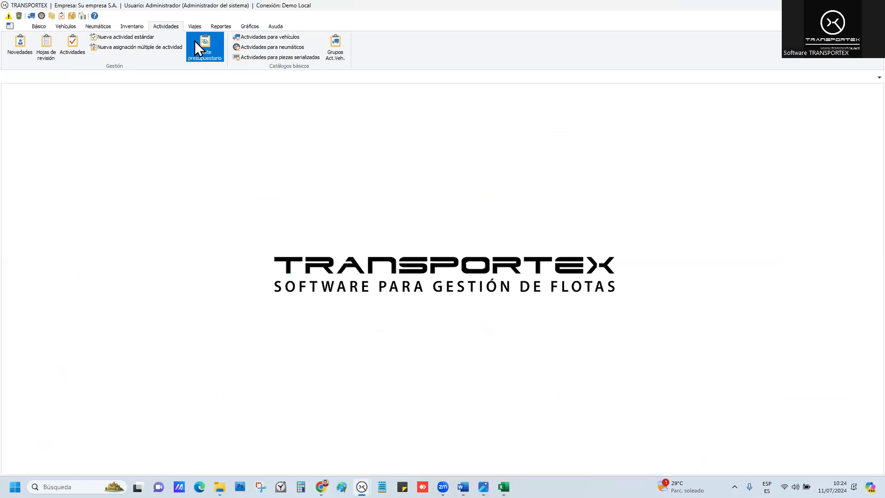
Step: Generate the activities report "Lista de ítems sugeridos por actividades en alerta"
click(212, 26)
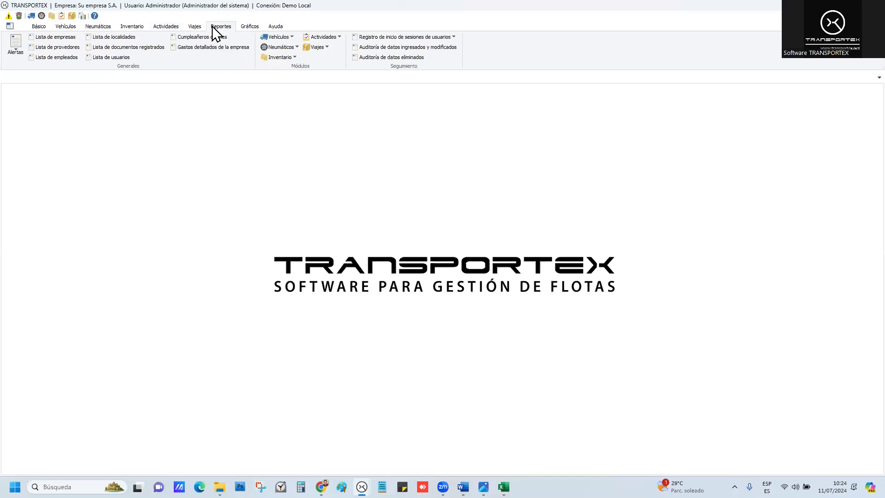
click(279, 57)
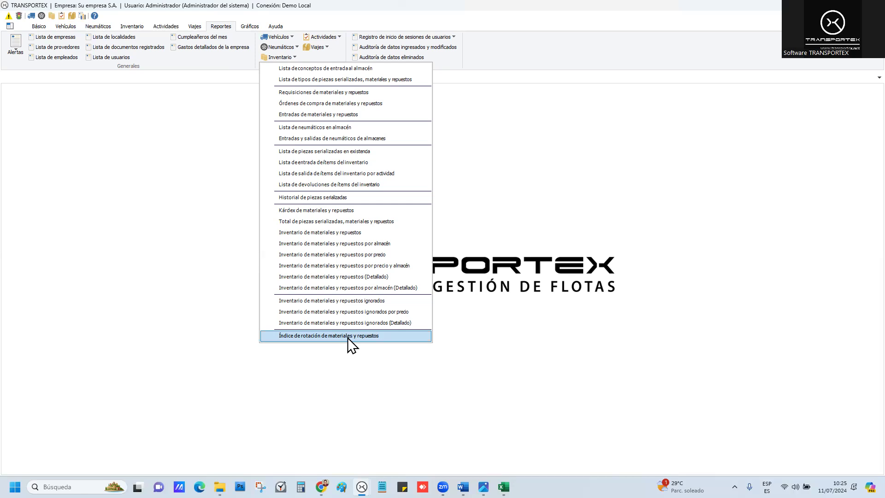
click(306, 96)
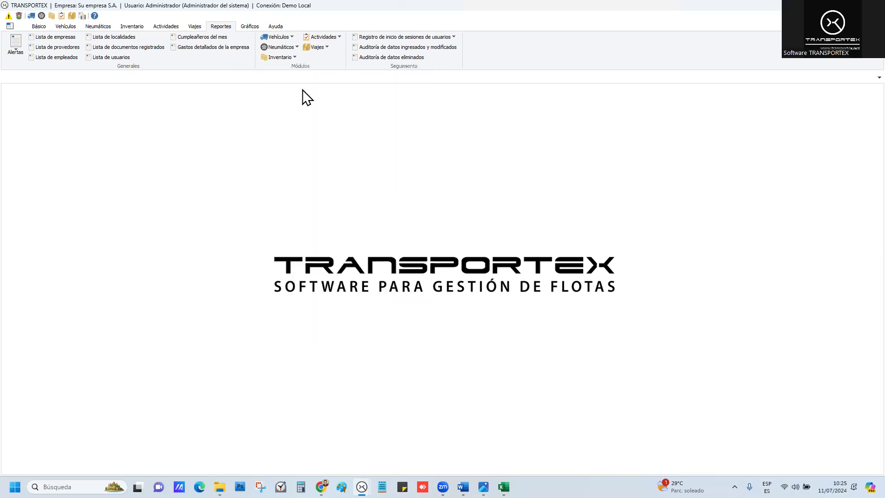
click(330, 39)
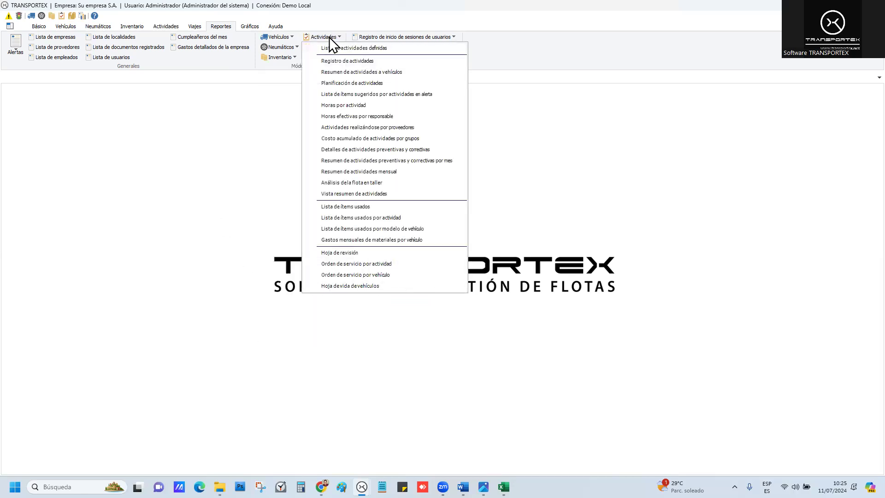
click(389, 97)
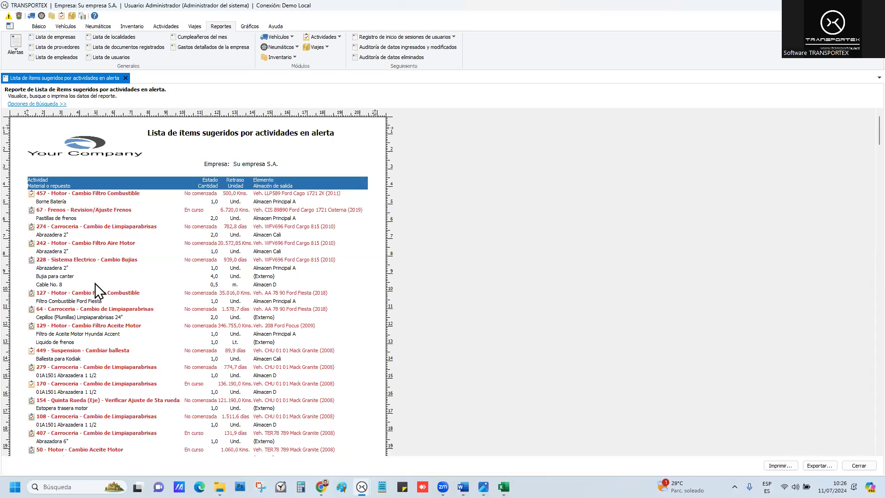
Step: Review the materials suggested for each alerted activity and the report's final summary of suggested materials and spare parts, and close the report
scroll(95, 283, down, 10)
scroll(95, 282, up, 10)
scroll(203, 275, down, 5)
scroll(203, 276, up, 5)
scroll(207, 330, down, 15)
scroll(206, 331, down, 20)
scroll(206, 330, up, 10)
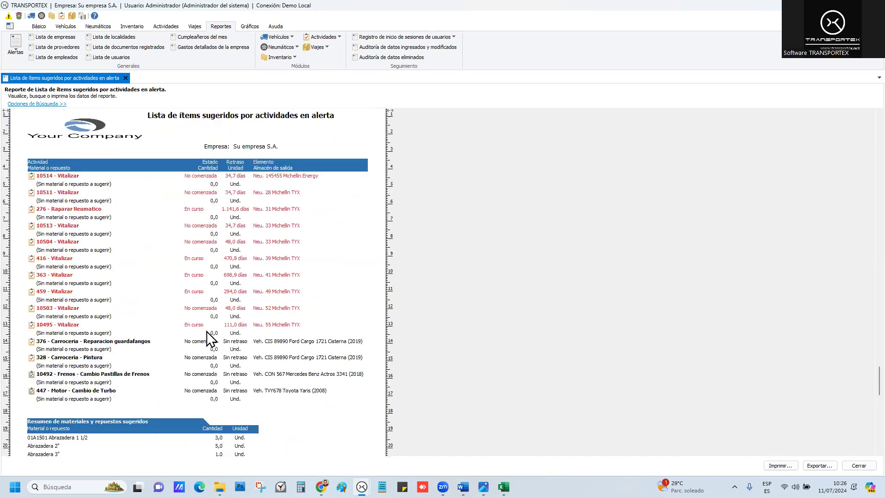
scroll(206, 331, down, 5)
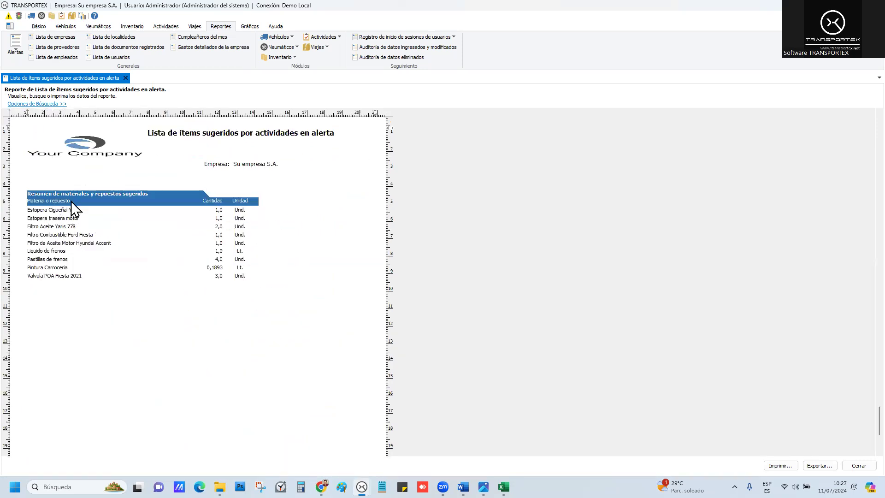
scroll(204, 265, up, 15)
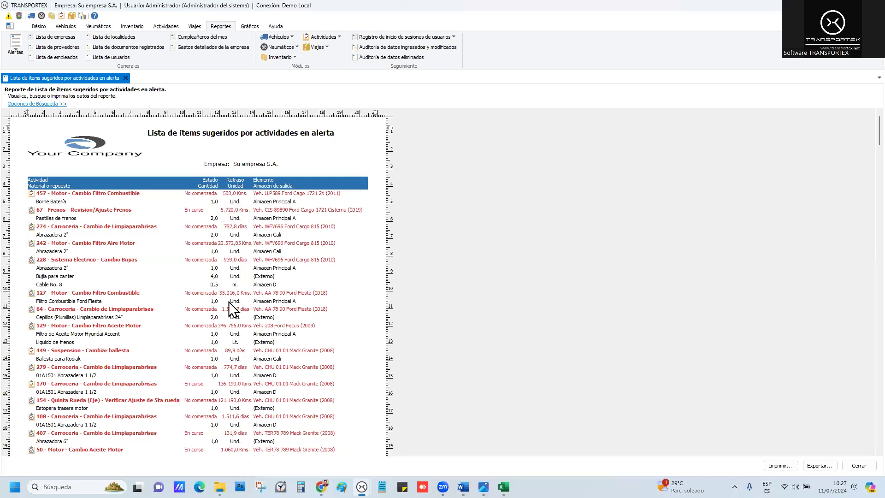
scroll(229, 309, down, 10)
scroll(229, 308, down, 10)
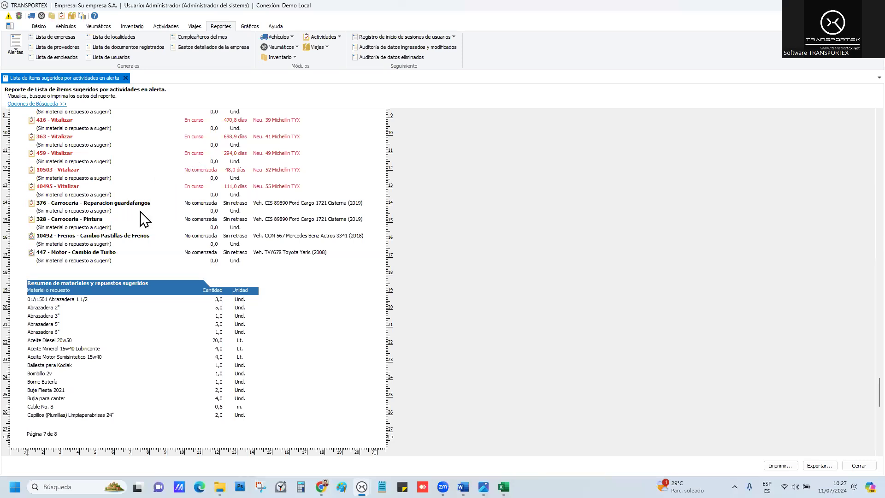
scroll(141, 371, down, 8)
scroll(141, 371, up, 3)
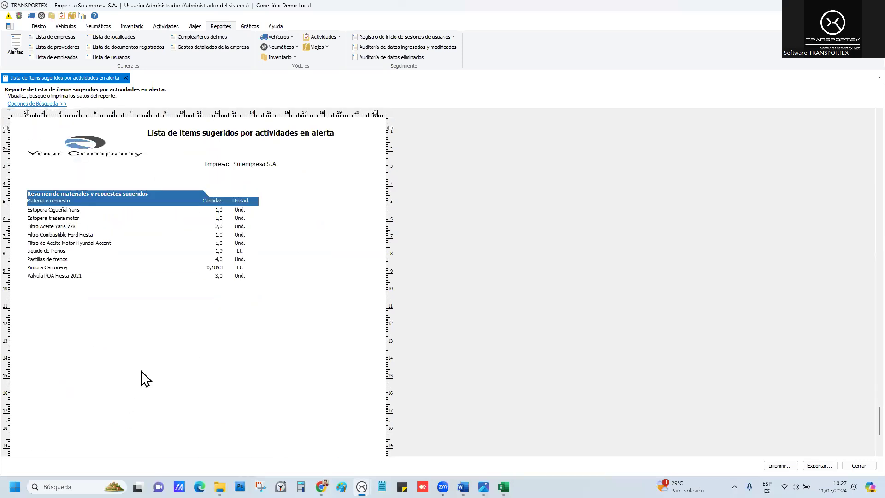
scroll(220, 267, up, 12)
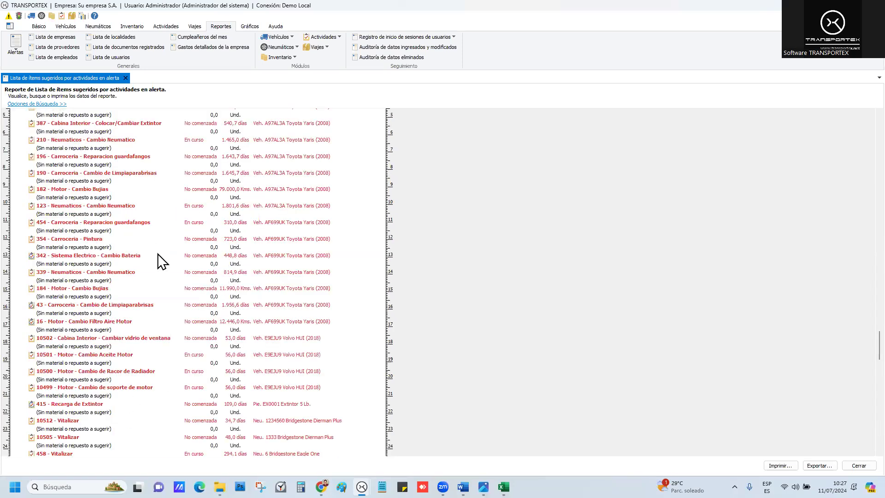
scroll(125, 344, down, 10)
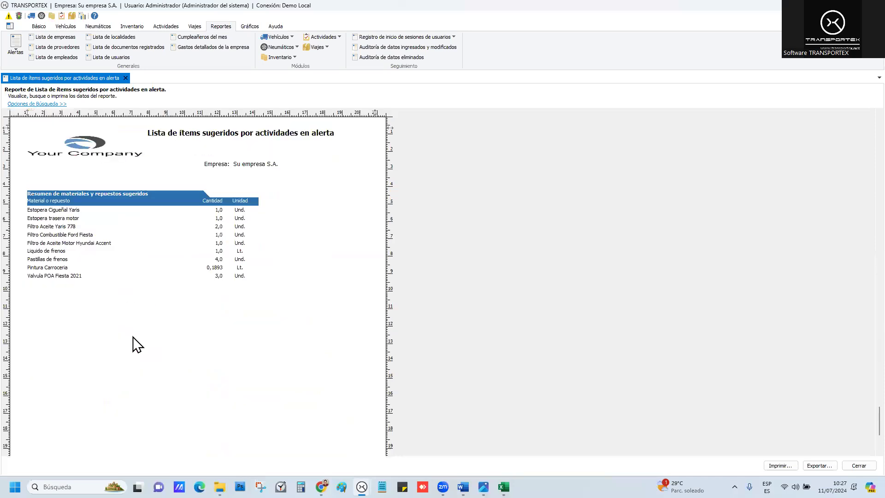
scroll(133, 336, up, 5)
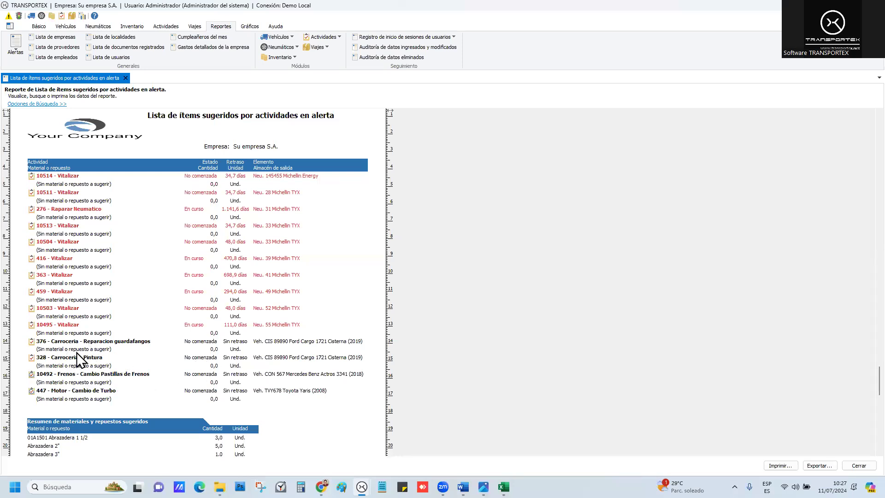
scroll(112, 370, up, 2)
scroll(122, 384, down, 13)
scroll(123, 392, down, 3)
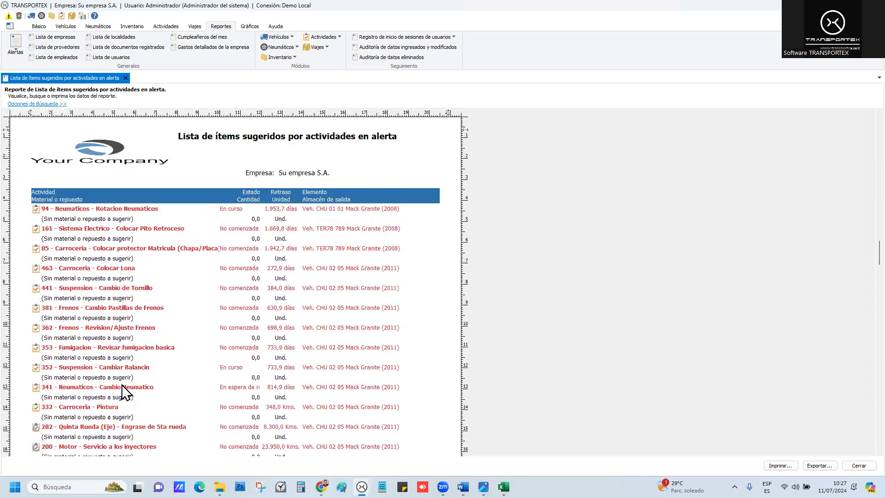
scroll(122, 389, down, 15)
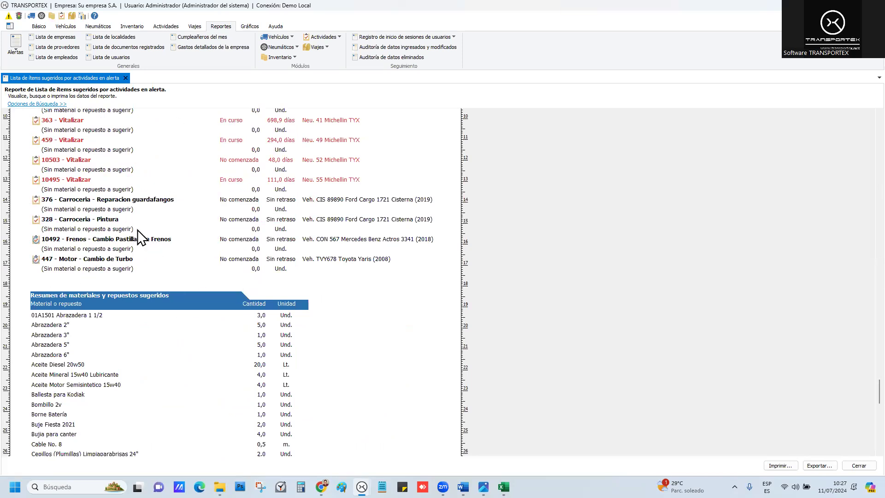
scroll(137, 229, down, 6)
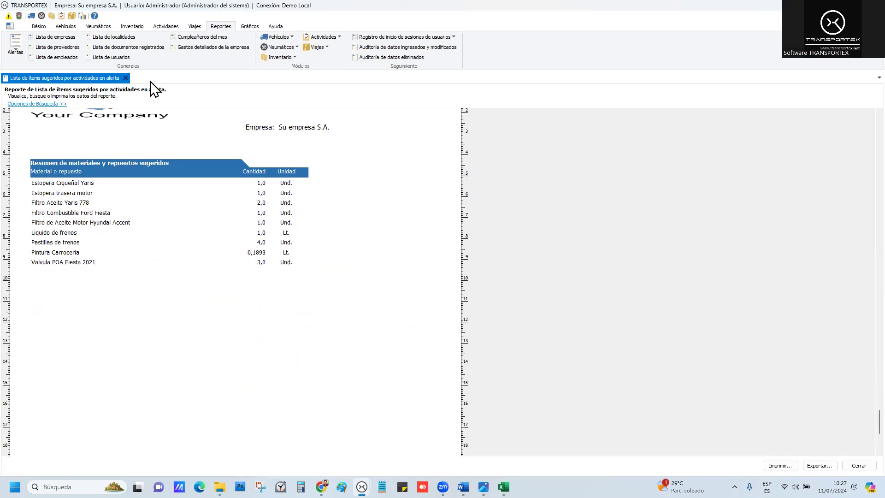
click(126, 78)
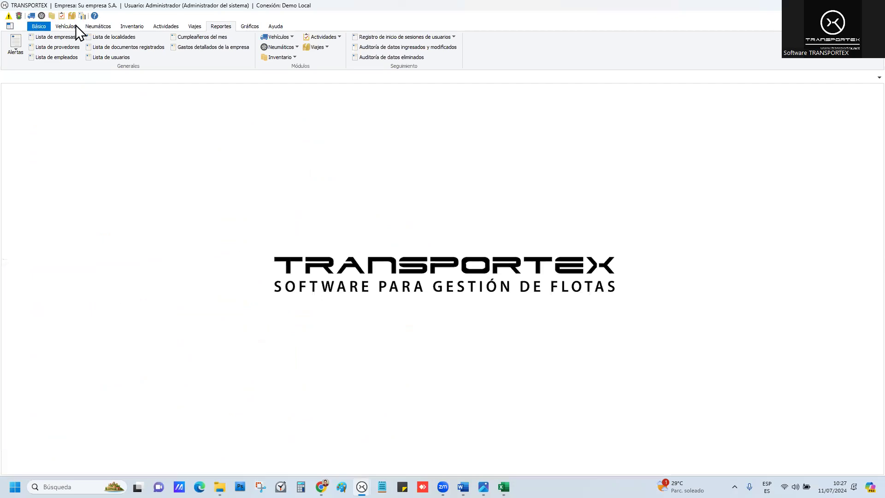
Step: Start a new materials requisition and try adding Aceite Mineral 15w40 Lubricante from the warehouse-alert suggestions
click(136, 27)
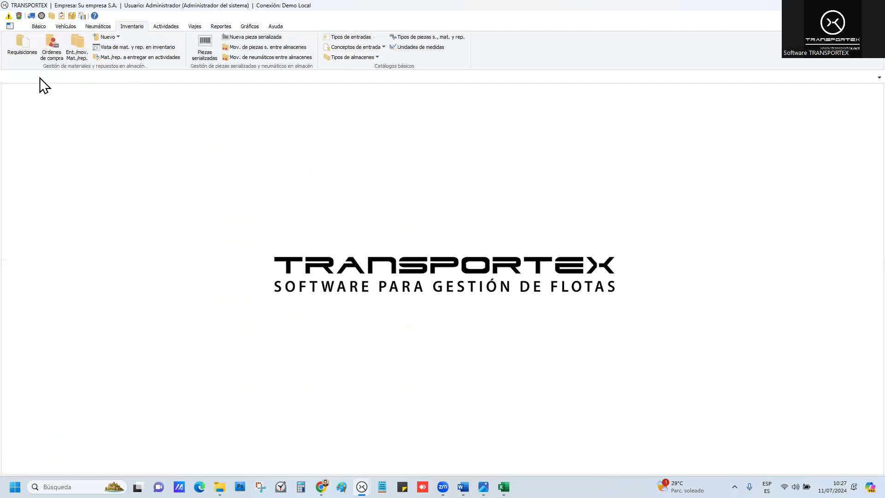
click(26, 55)
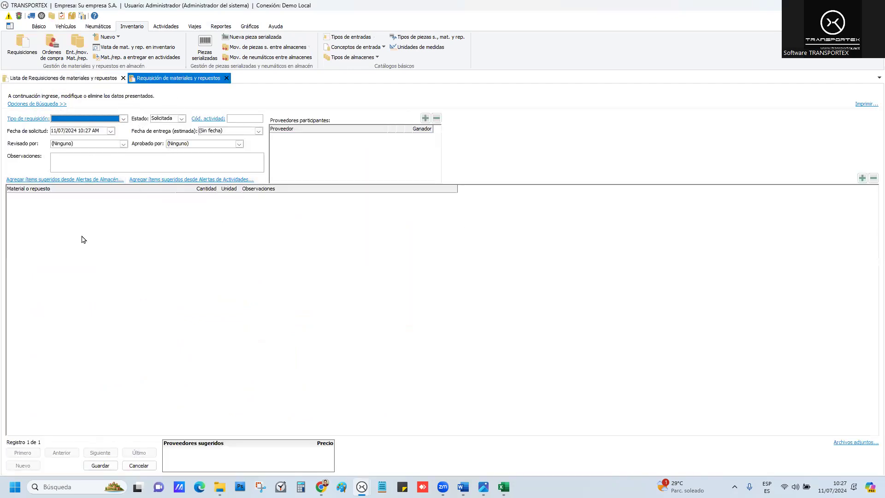
click(57, 181)
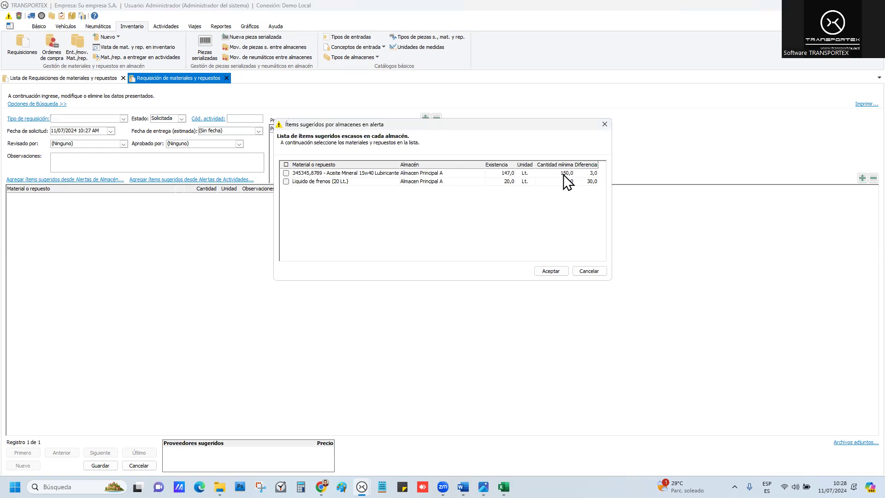
click(286, 174)
click(551, 271)
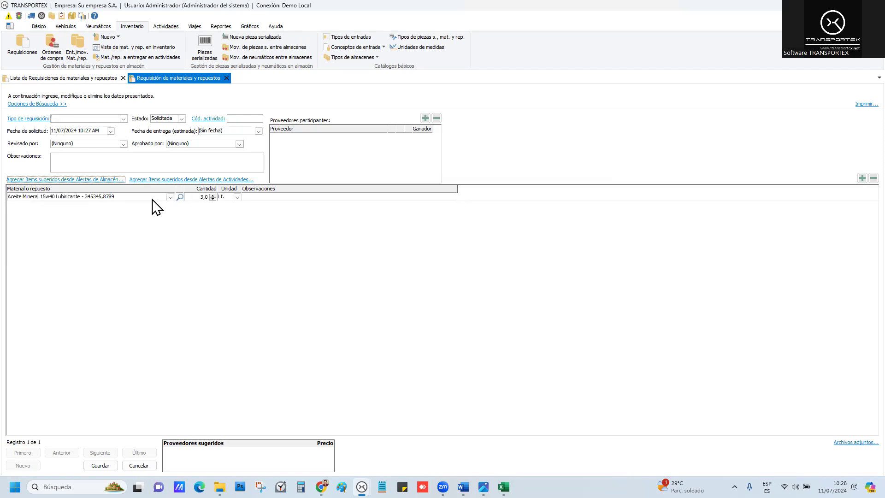
click(873, 178)
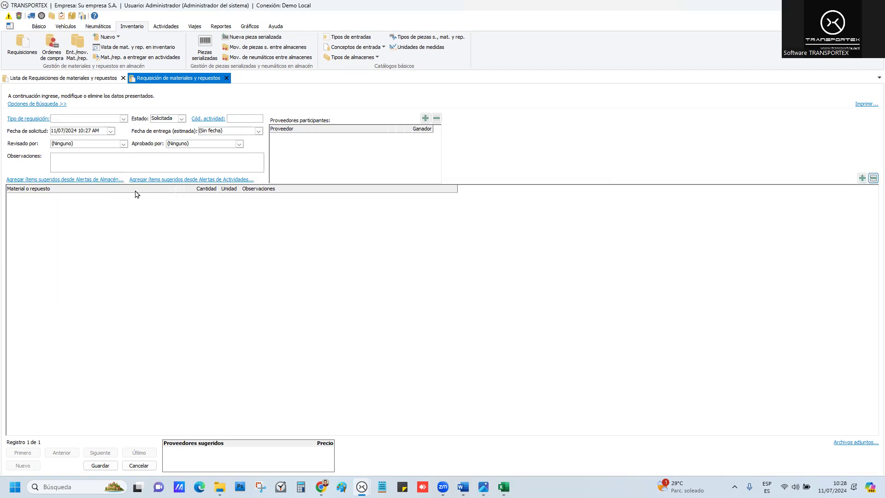
Step: Add the activity-alert suggestions to the requisition: all items of activities 228, 127 and 64, plus Filtro de Aceite Motor Hyundai Accent from activity 129
click(191, 179)
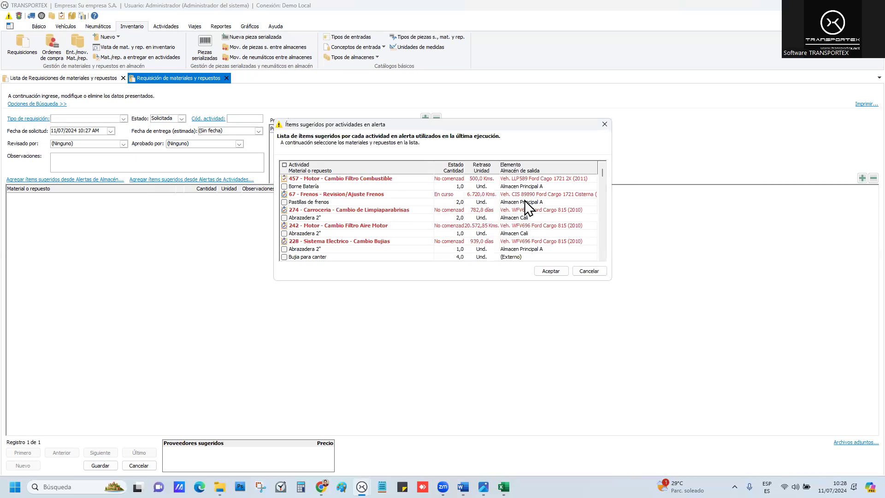
mouse_move(602, 173)
mouse_down()
mouse_move(605, 250)
mouse_move(598, 174)
mouse_up()
click(284, 186)
click(284, 194)
click(284, 201)
click(284, 217)
click(284, 233)
click(283, 249)
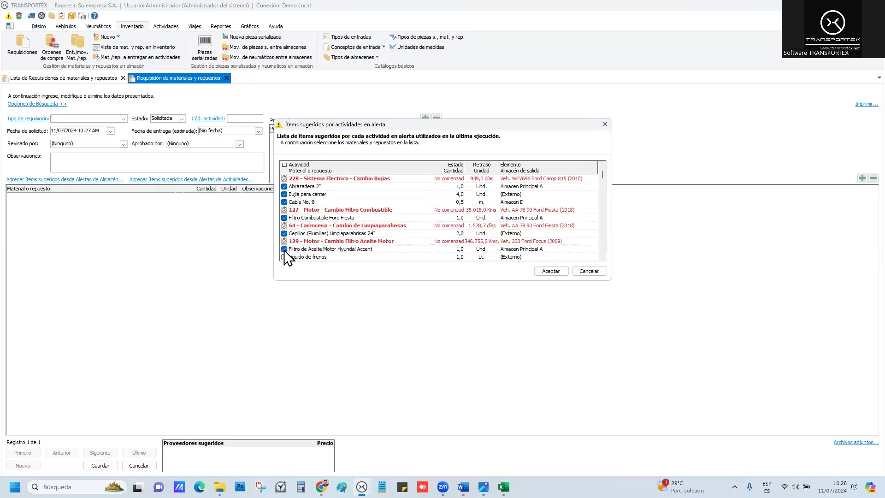
scroll(295, 242, down, 2)
click(538, 272)
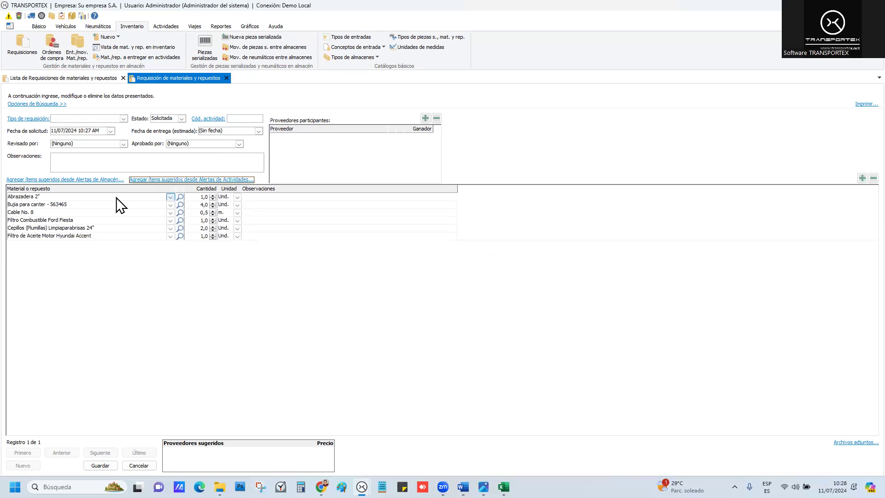
Step: Close the new requisition without saving it and close the list of requisitions
click(226, 78)
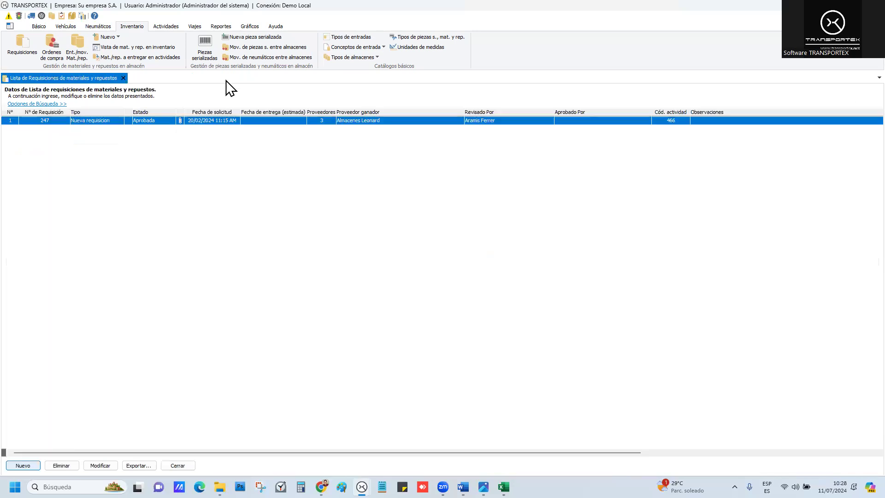
click(123, 78)
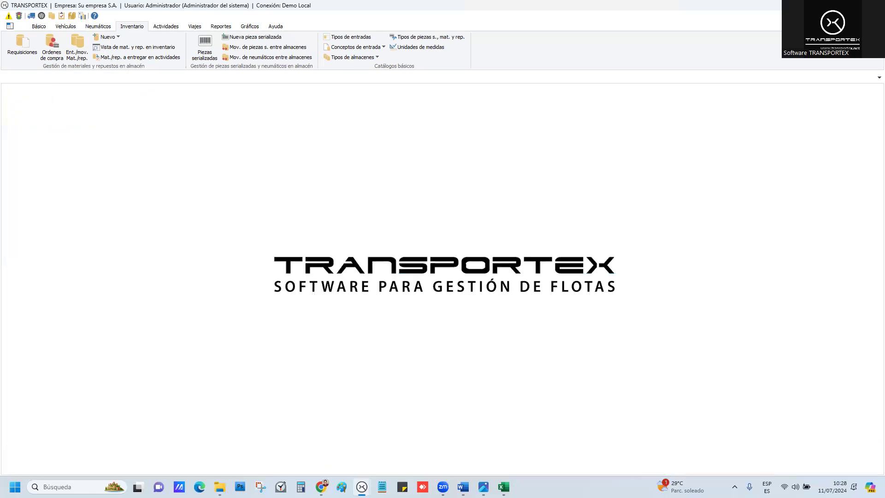
Step: Open the tire form for updating thickness or pressure (Actualizar espesor o presión)
key(alt+Tab)
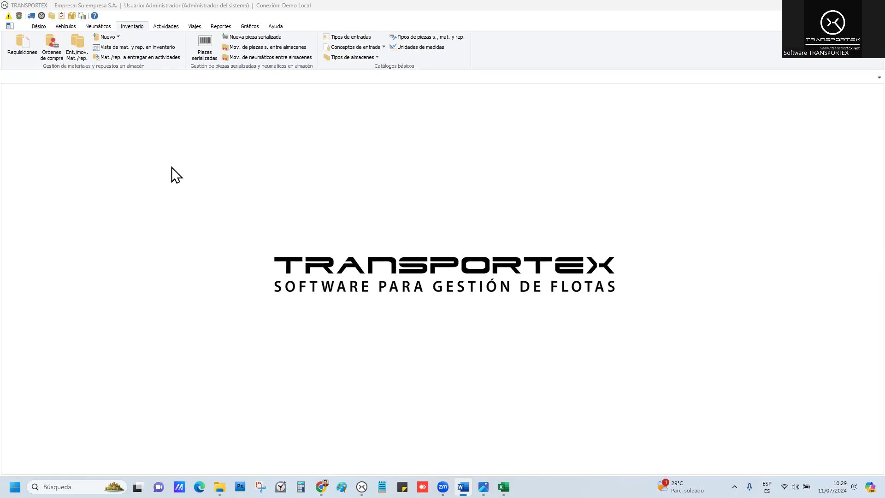
click(100, 28)
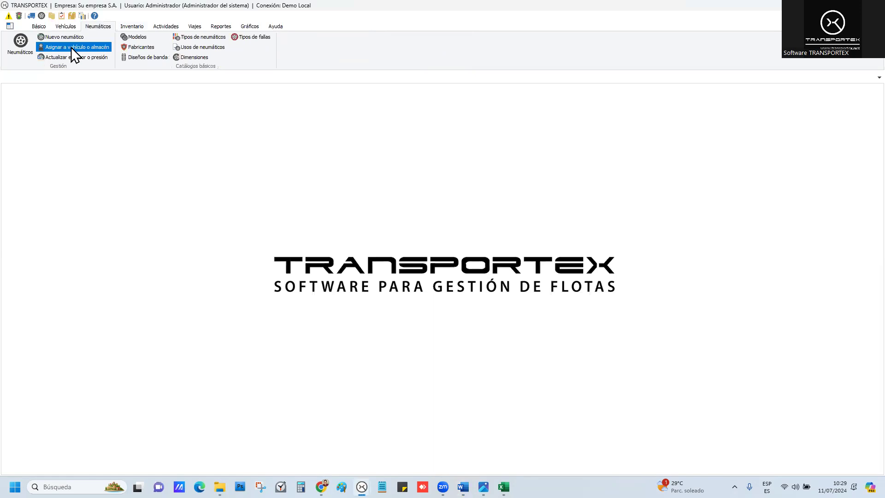
click(76, 57)
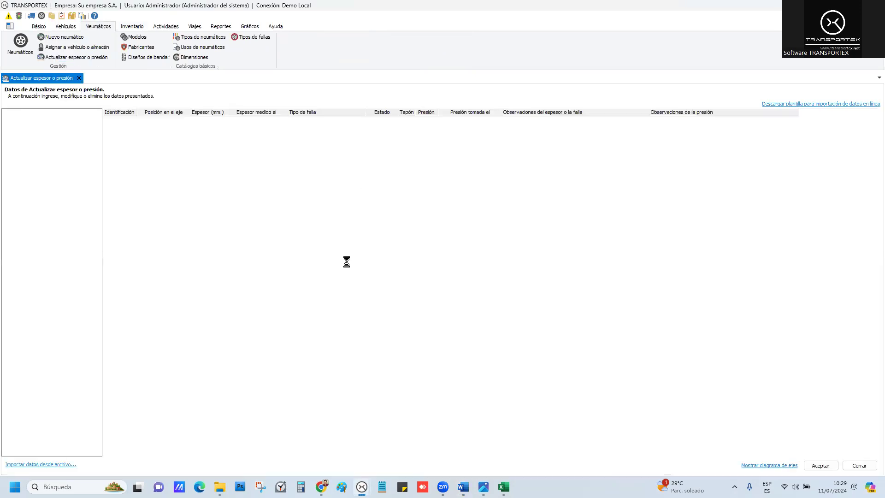
Step: View the tire data and axle diagram of vehicle A97AL3A, and hide the diagram
click(41, 172)
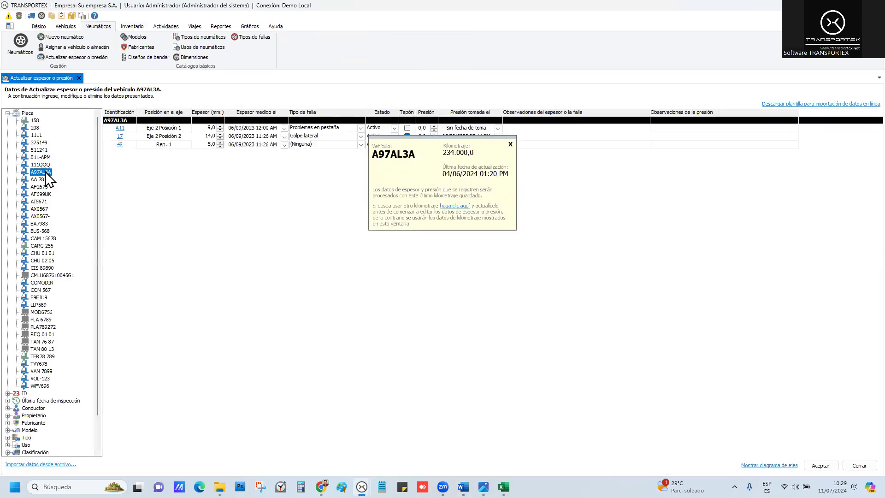
click(509, 144)
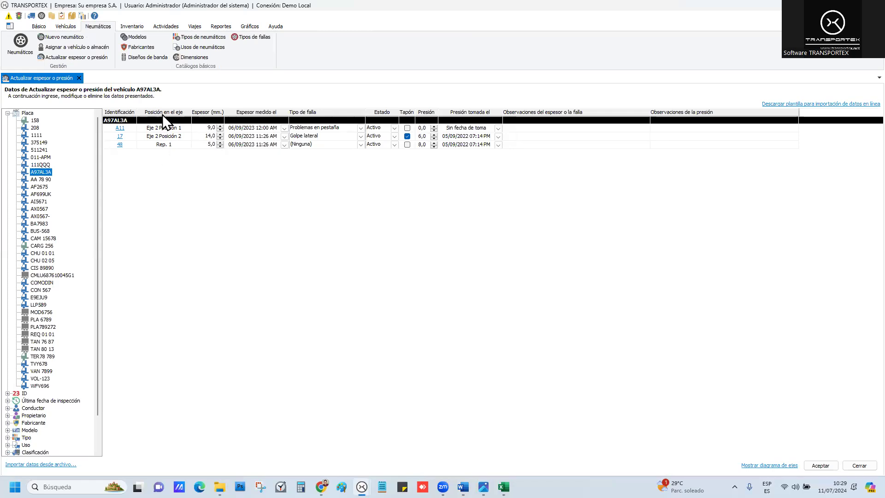
click(773, 466)
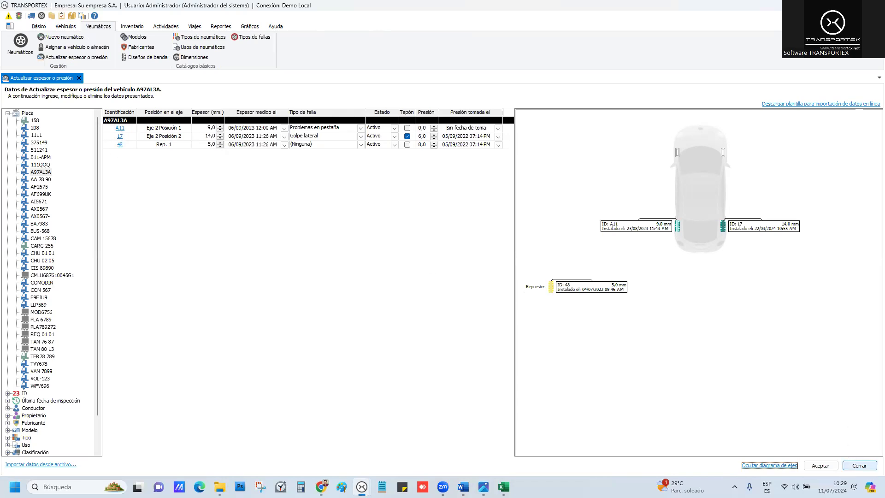
click(783, 465)
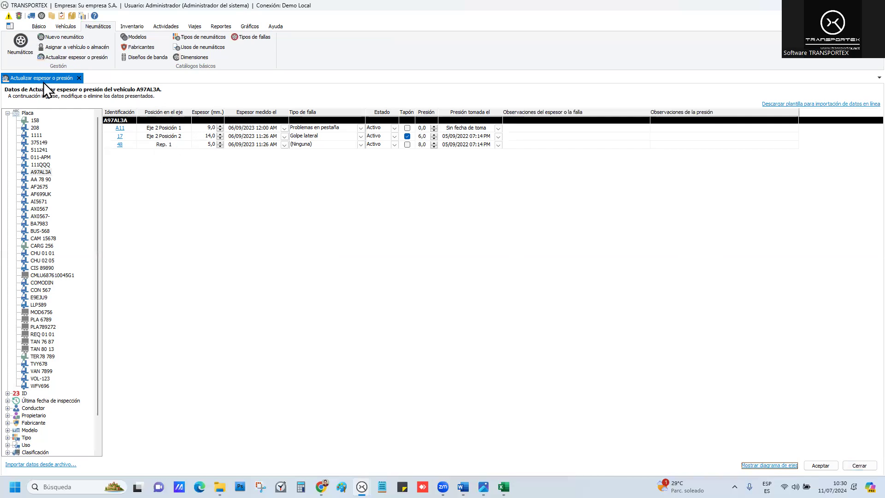
Step: Check the axle position field option for installed tires in the system's tire configuration, and cancel without changes
click(9, 27)
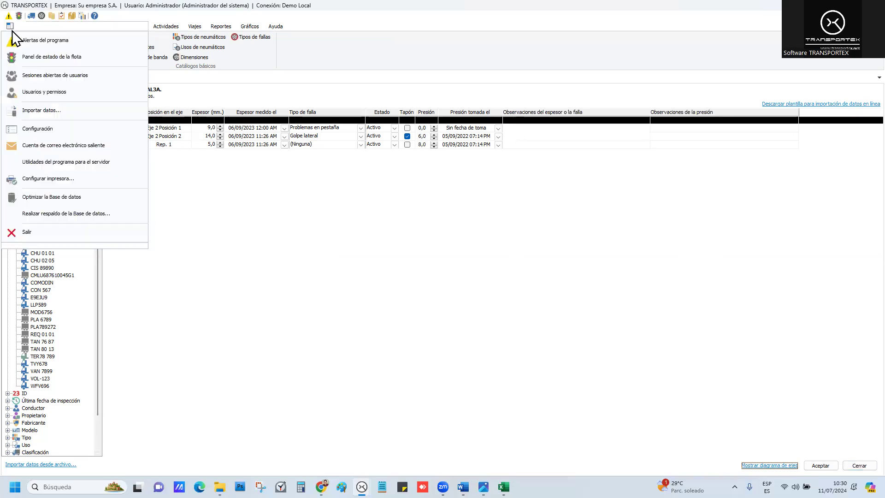
click(41, 128)
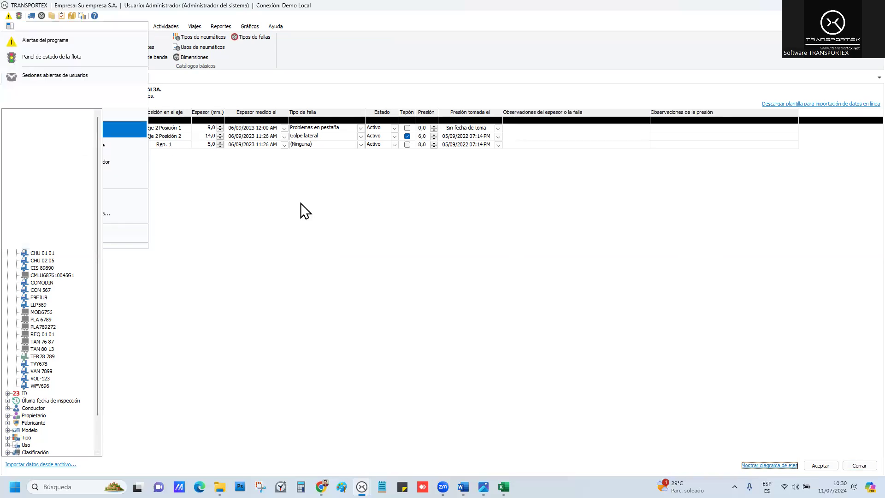
click(328, 208)
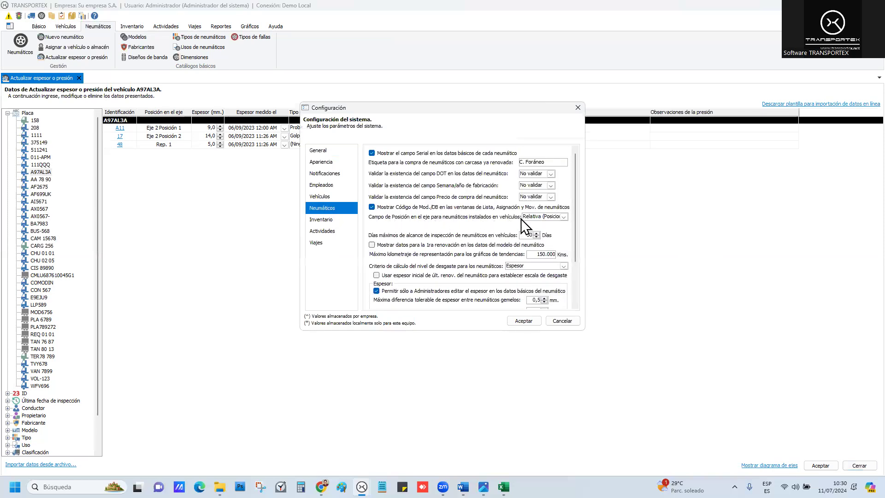
click(564, 217)
click(565, 320)
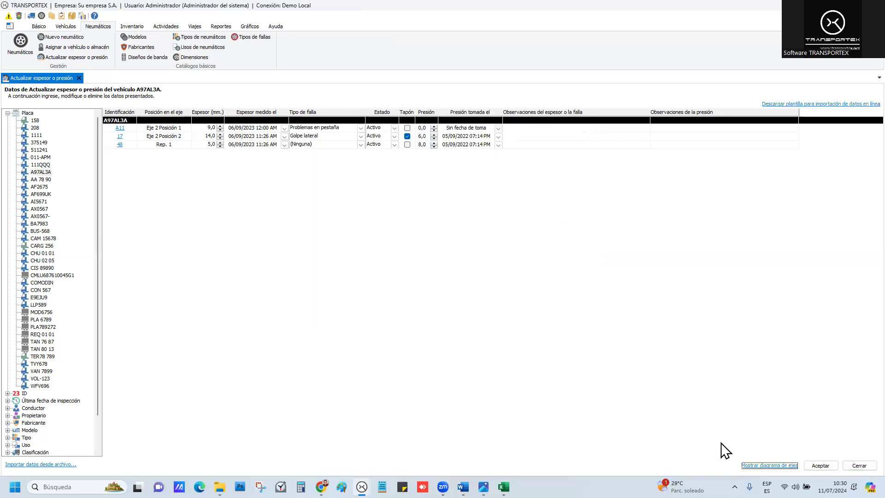
Step: Compare the listed axle positions of A97AL3A's tires with its axle diagram, and leave the diagram hidden
click(770, 466)
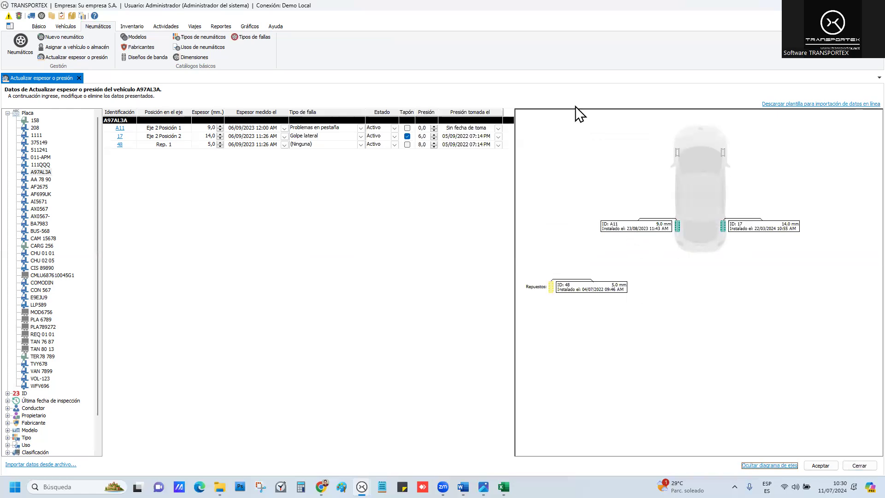
click(784, 466)
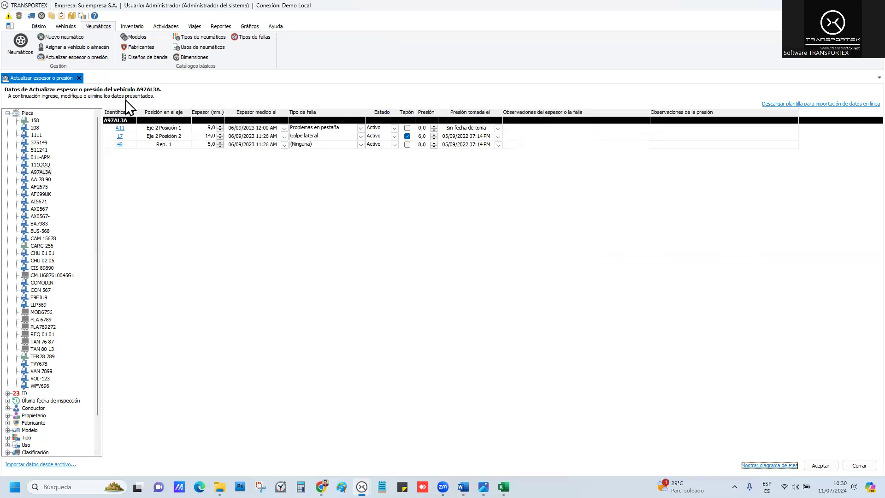
click(14, 29)
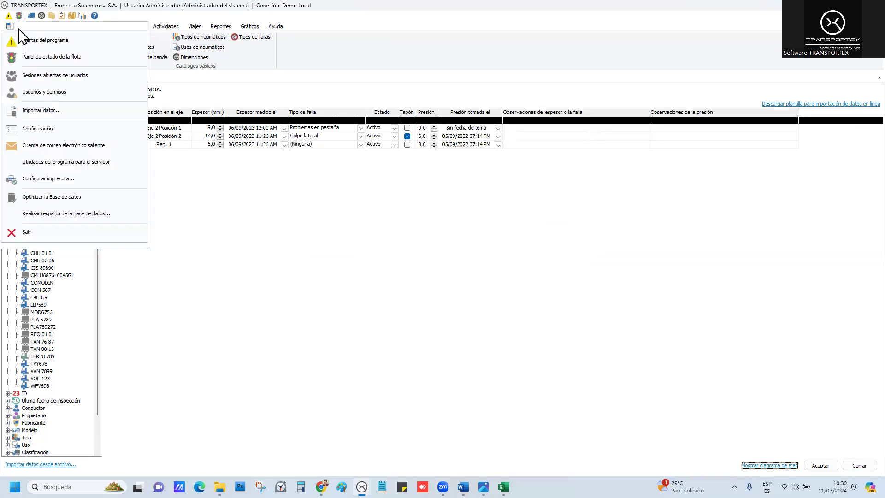
click(399, 206)
click(758, 465)
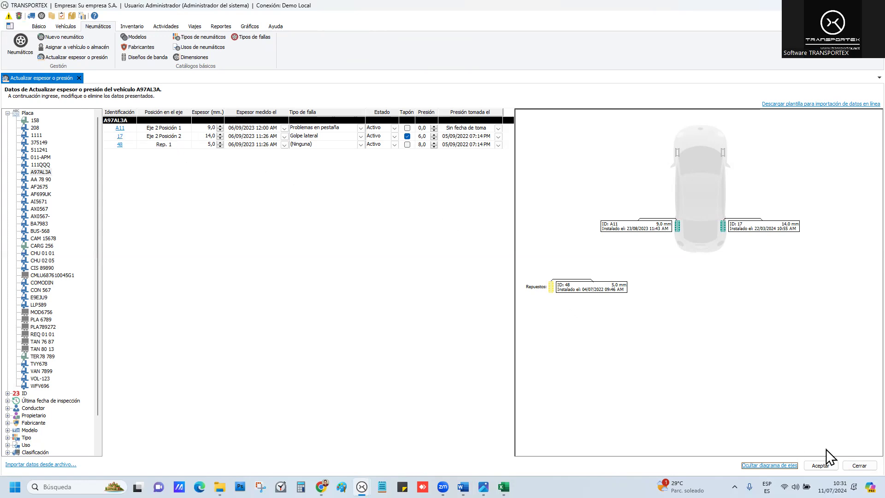
click(788, 465)
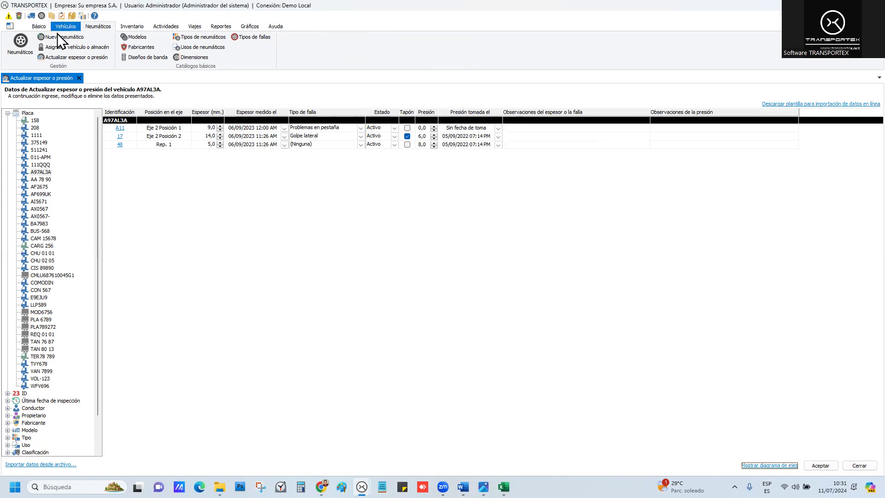
Step: Review the Posición en el eje column in the tire list and close the list
click(22, 45)
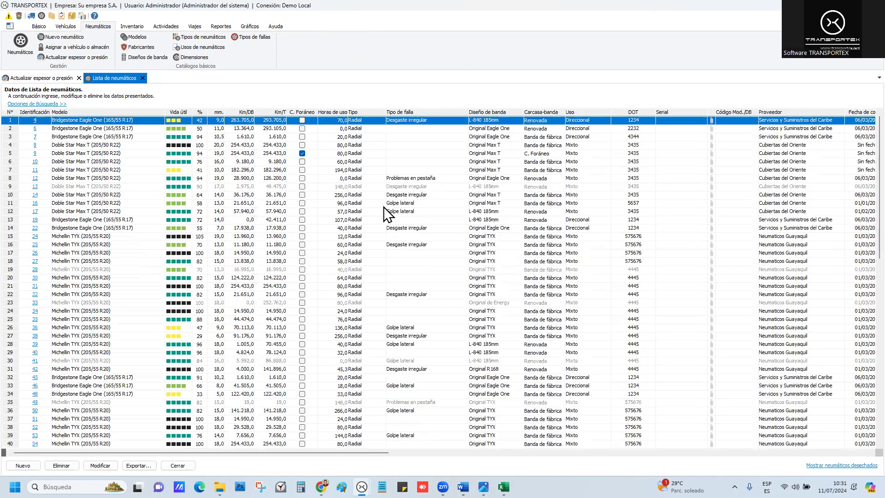
drag(385, 453, 652, 457)
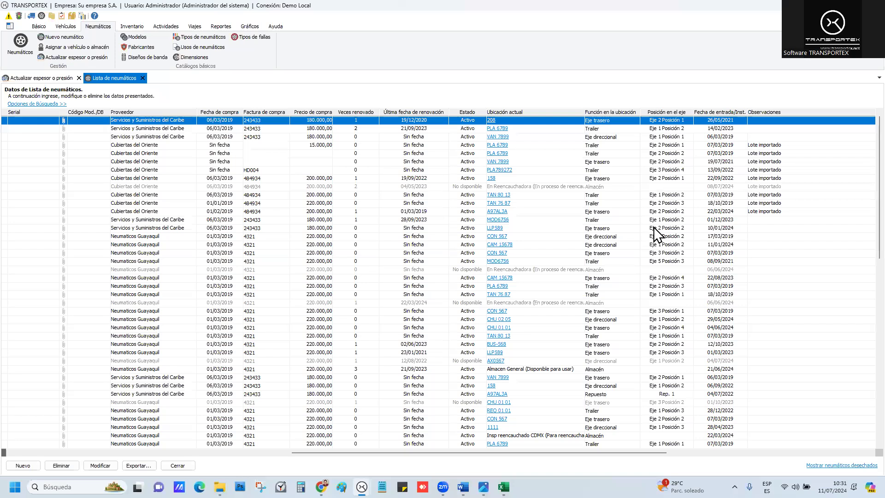
click(143, 78)
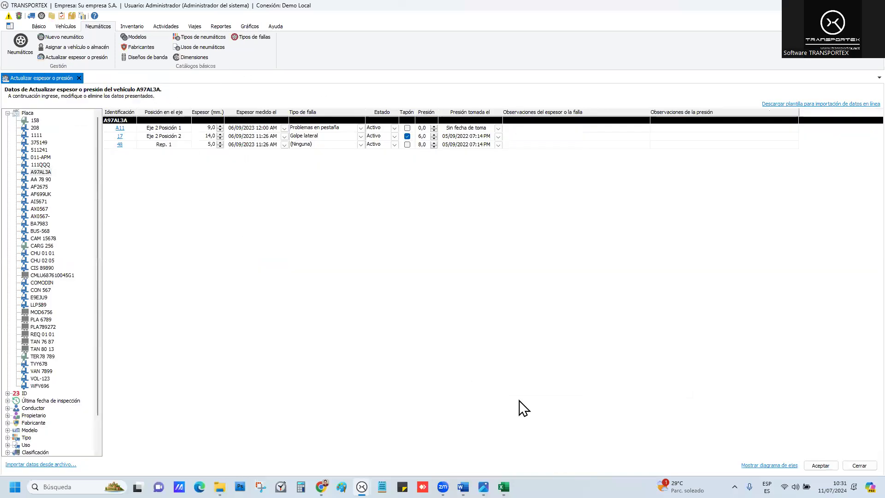
Step: Close the thickness and pressure form and open the tire assignment form for vehicle AF2675
key(alt+Tab)
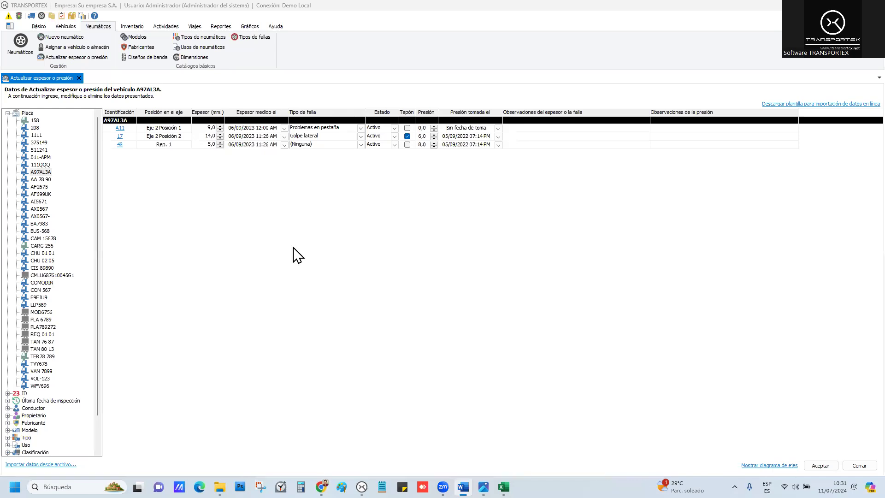
click(79, 78)
click(79, 47)
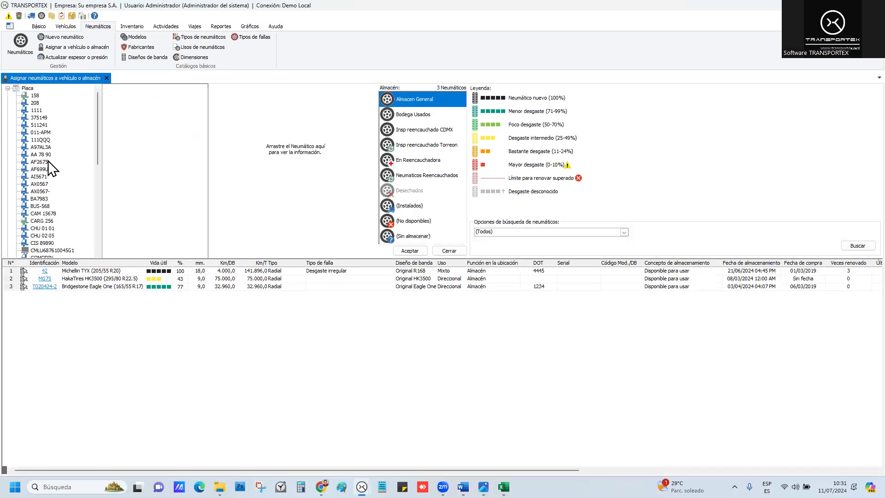
click(41, 162)
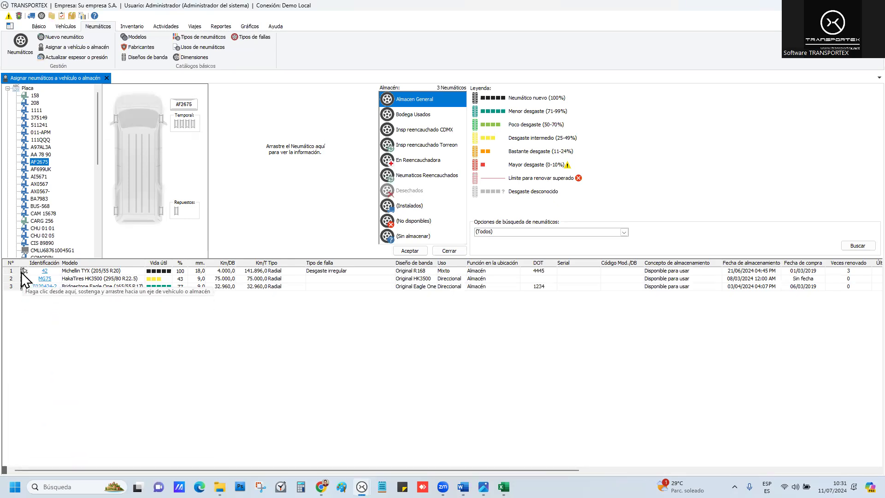
Step: Install tire 42 on the front-left wheel of AF2675, requested by the external authorizer and dated 11/07/2024 10:31 AM, and save the assignment
drag(23, 279, 116, 119)
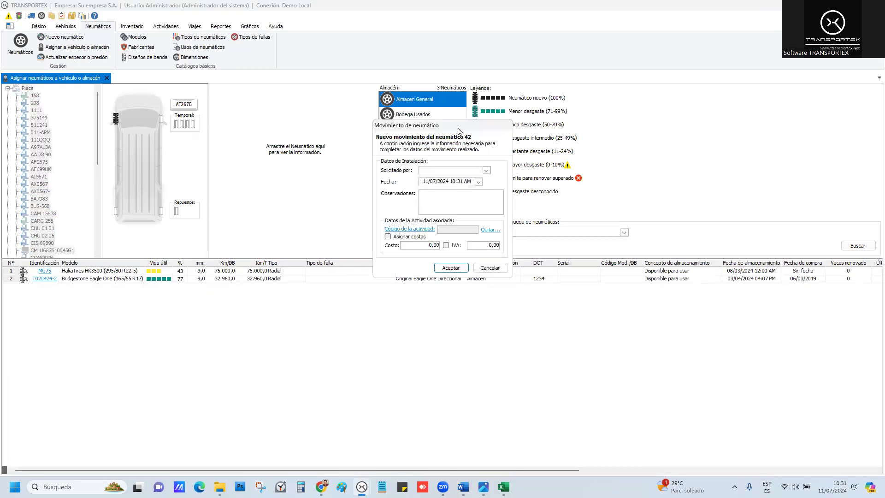
drag(459, 131, 324, 99)
click(336, 144)
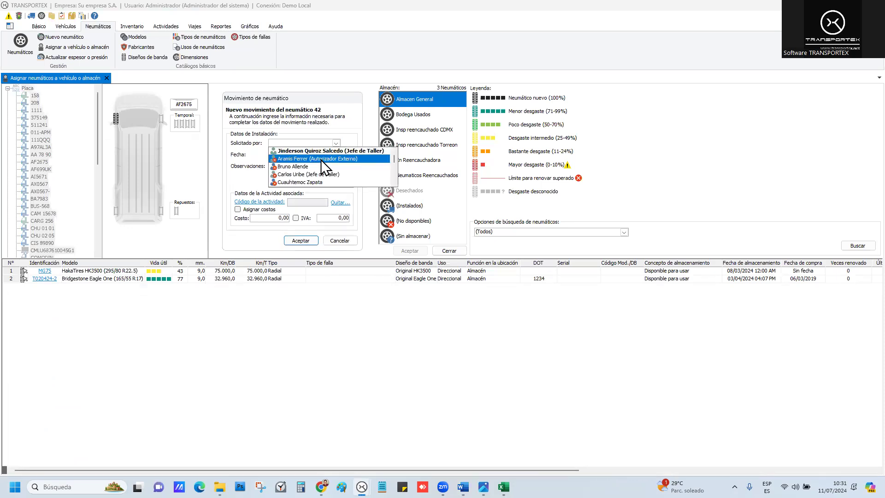
click(322, 158)
click(328, 155)
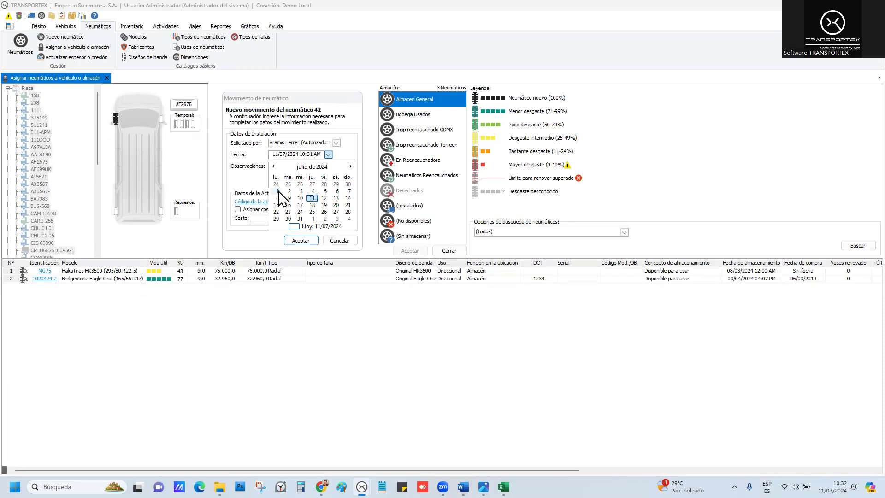
click(314, 198)
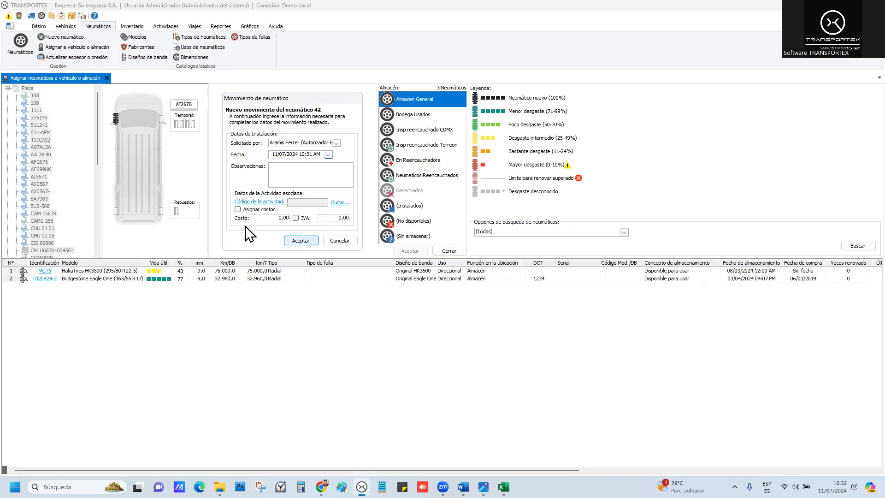
click(299, 240)
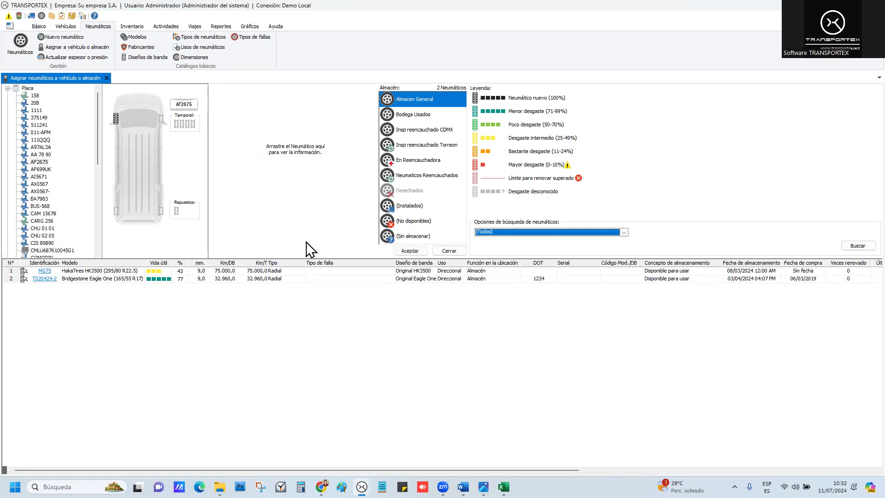
click(400, 250)
Step: Try to change the installation date of tire 42's movement to 01/01/2018, decline to continue, and cancel the edit
drag(117, 120, 428, 171)
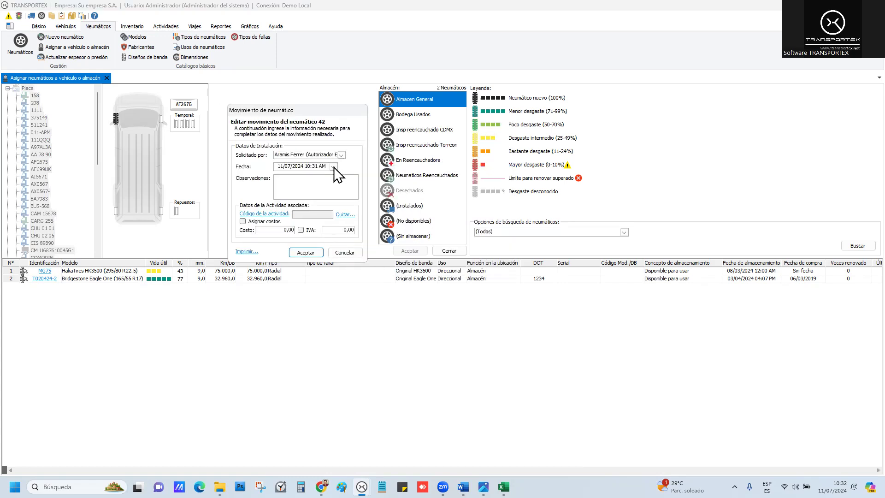
click(333, 167)
click(316, 178)
click(281, 180)
click(281, 180)
click(281, 180)
click(281, 181)
click(281, 181)
click(279, 179)
click(285, 193)
click(282, 203)
click(306, 252)
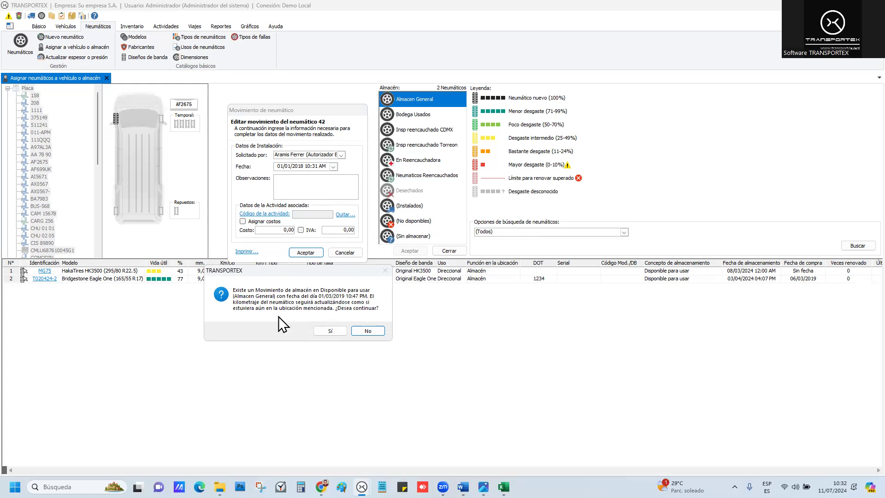
click(330, 331)
drag(296, 276, 306, 227)
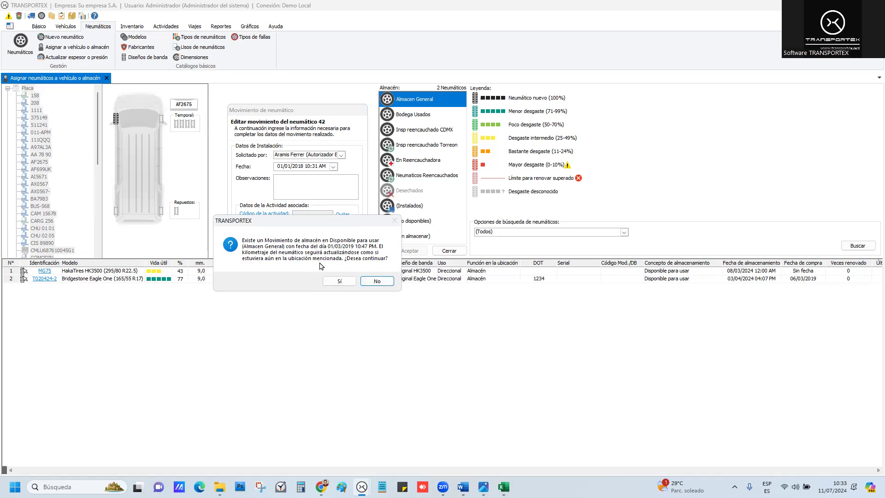
click(376, 281)
click(357, 255)
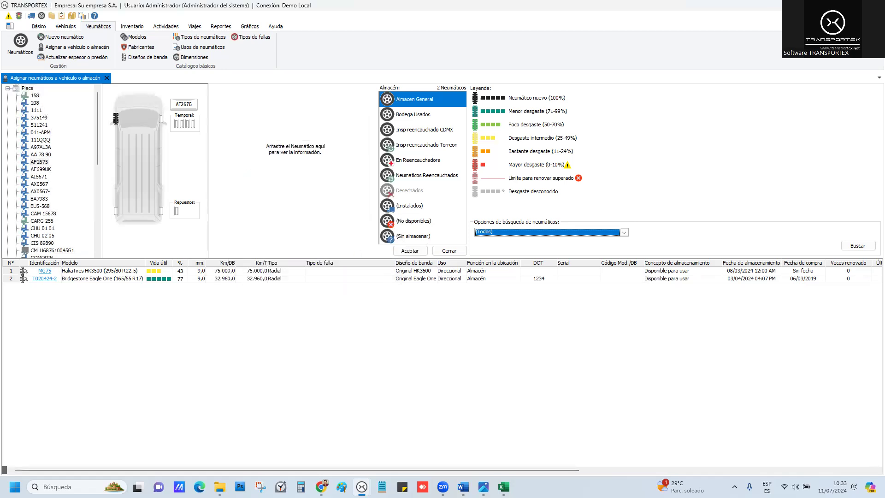
Step: Close the tire assignment form and open the inventory report Entradas y salidas de neumáticos de almacenes
click(454, 251)
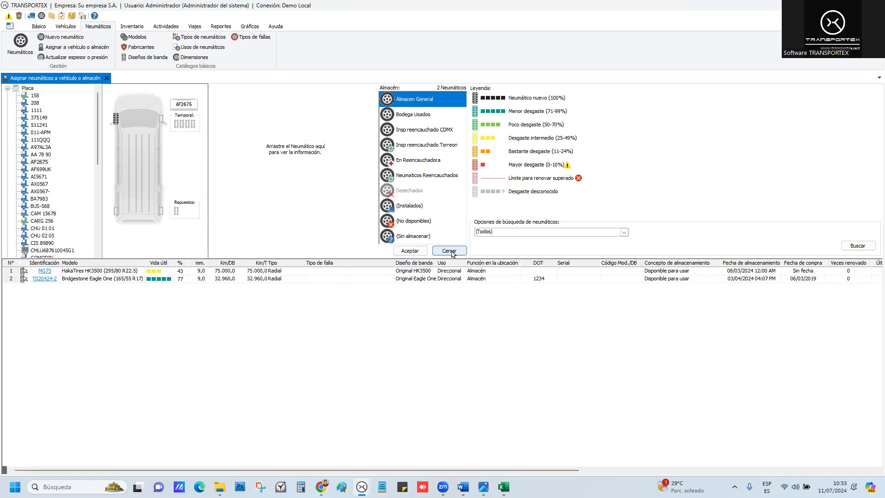
key(alt+Tab)
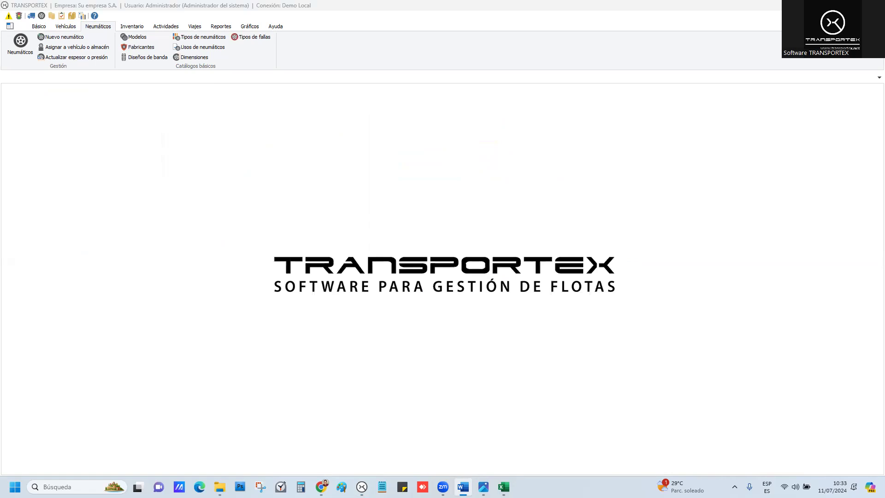
click(213, 28)
click(280, 57)
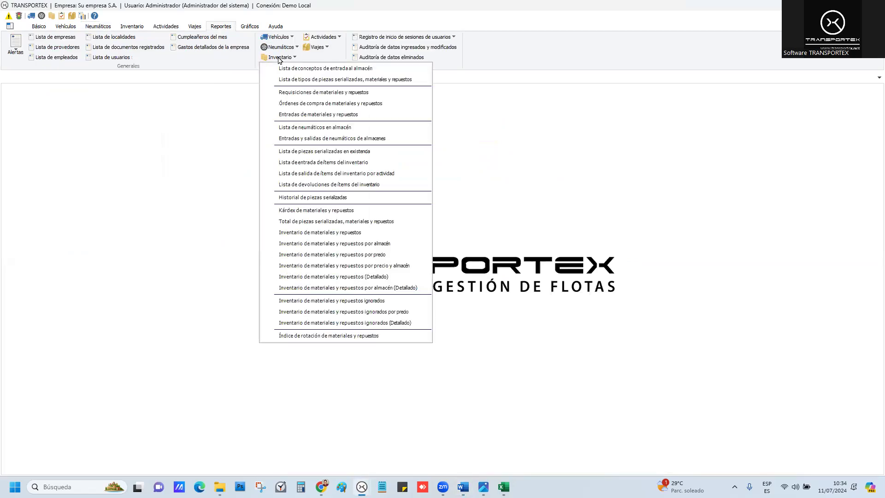
click(359, 141)
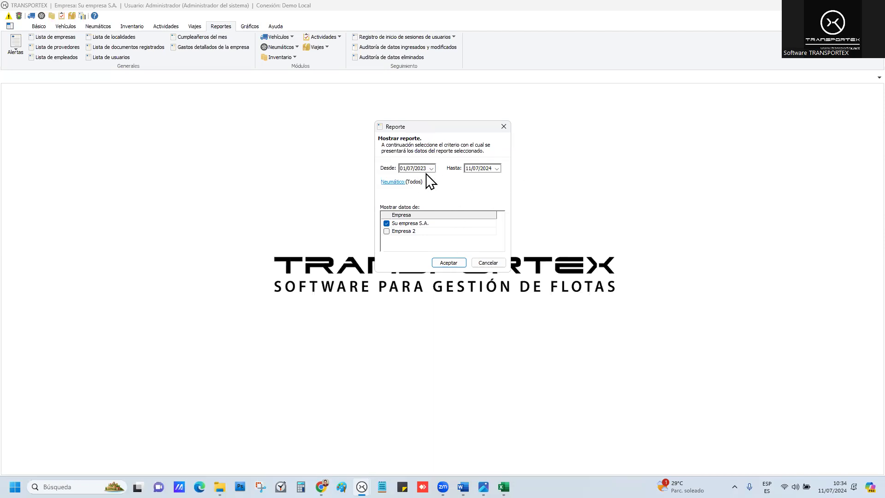
Step: Review the report's tire filter categories and accept the selection with all tires included
click(393, 181)
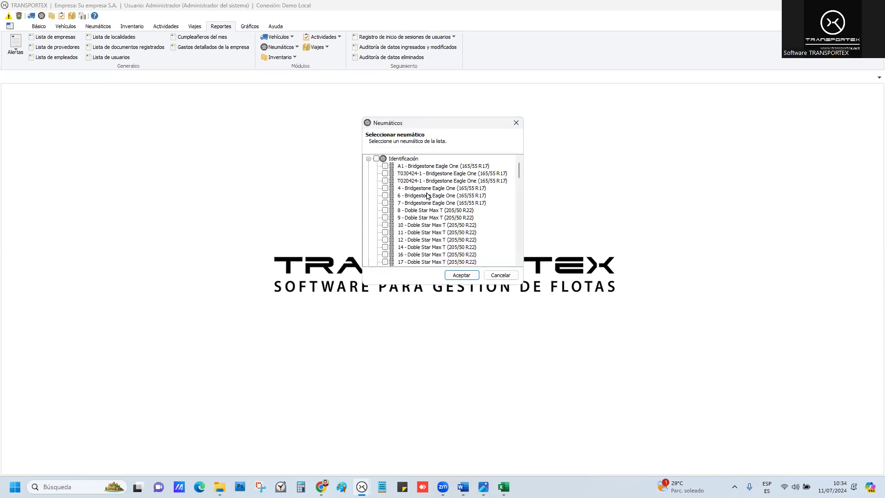
click(369, 159)
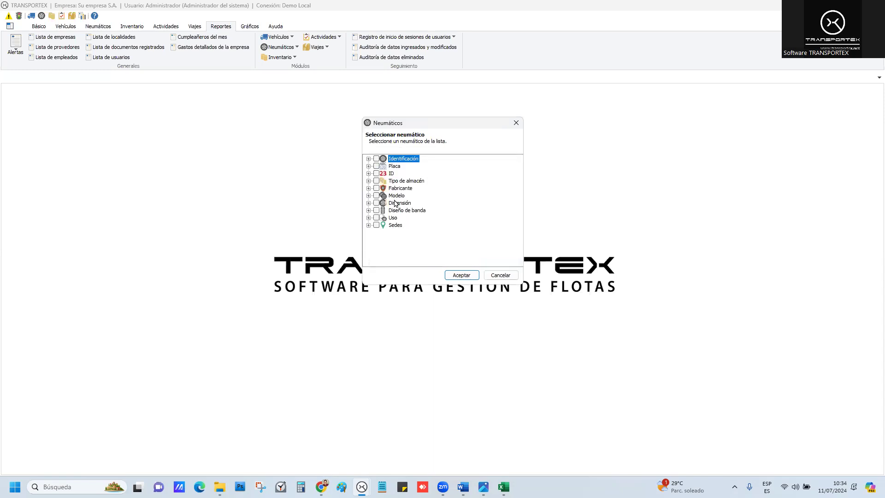
click(462, 276)
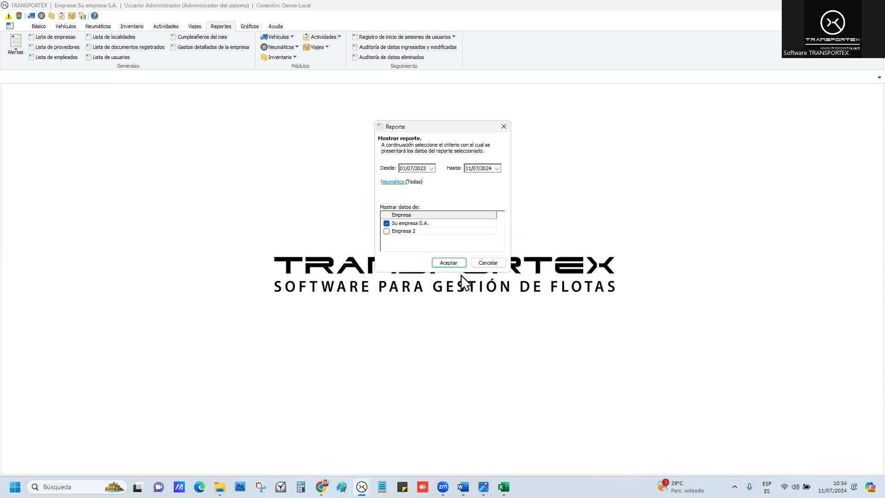
Step: Generate the tire entries and exits report for Su empresa S.A. and review its movements across the warehouses
click(445, 265)
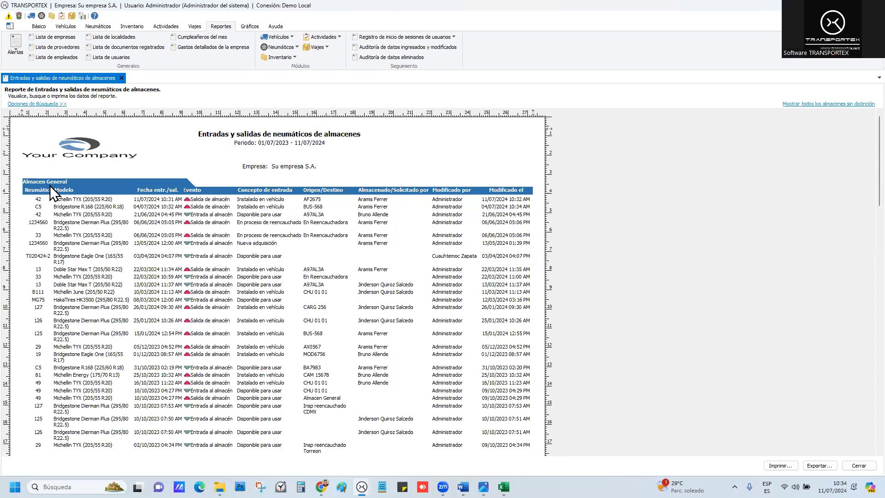
scroll(120, 298, down, 3)
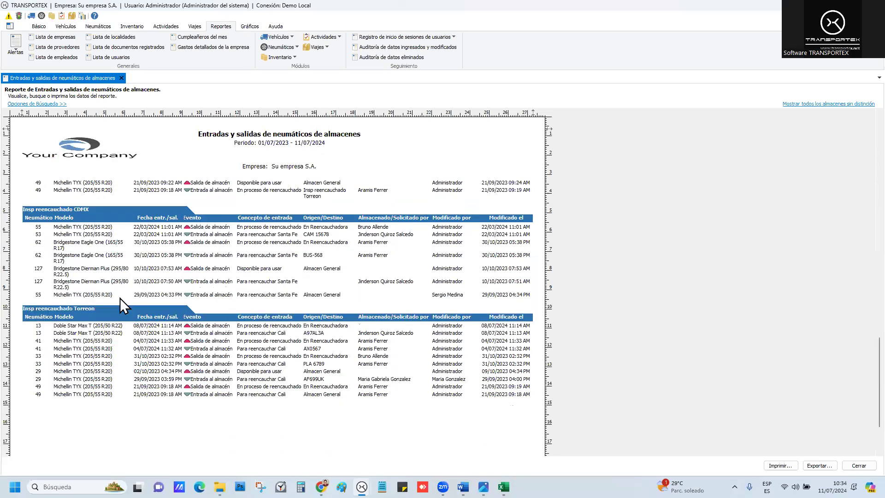
scroll(120, 298, up, 3)
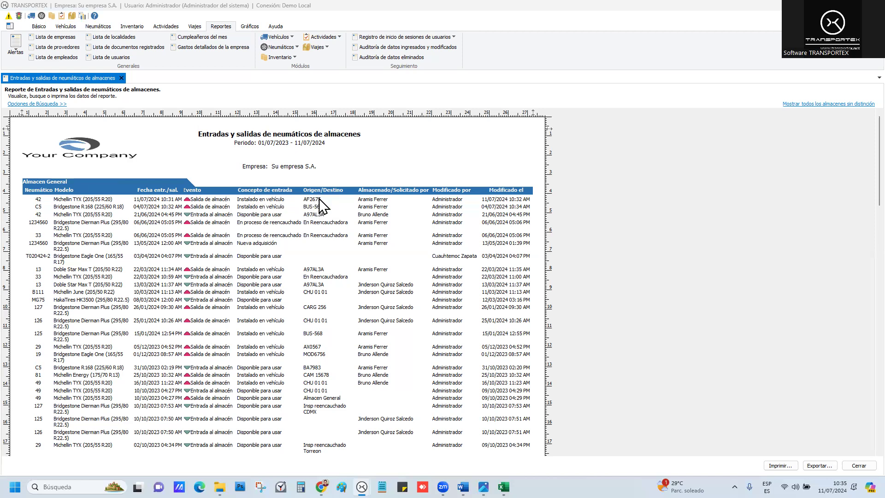
click(199, 224)
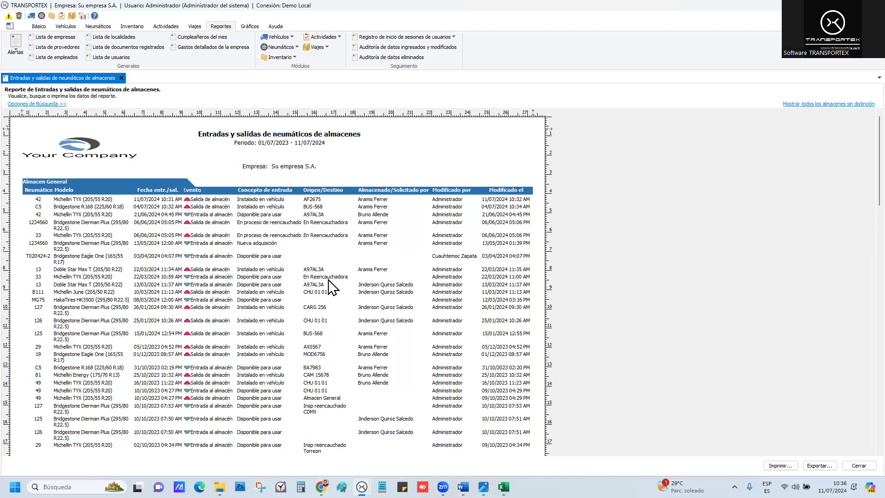
Step: Show the report's search options and examine the available search criteria, trying Almacén as the criterion
click(57, 105)
click(58, 115)
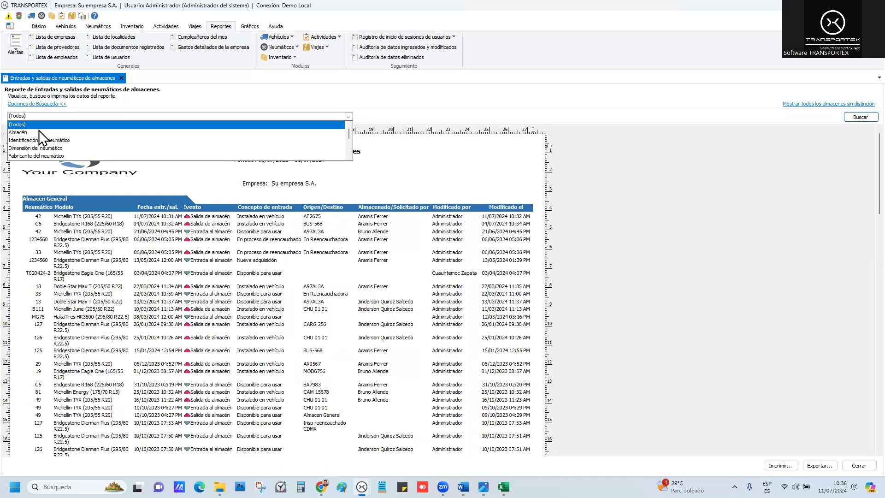
click(40, 132)
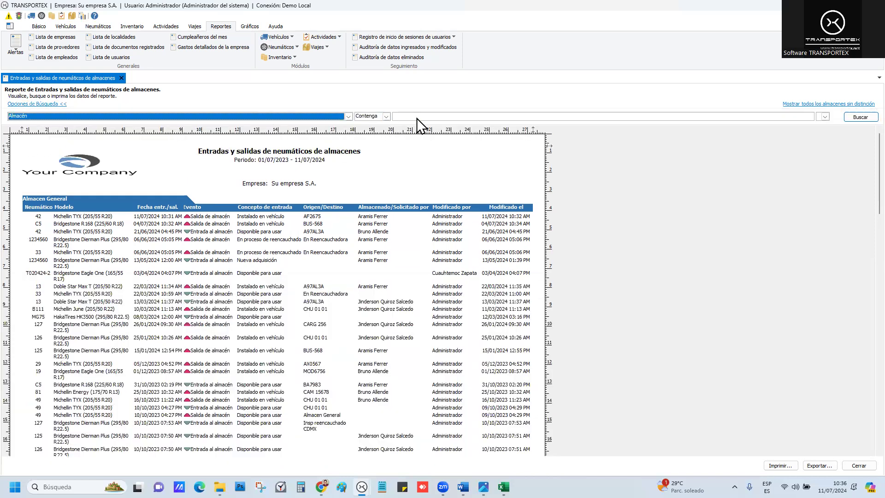
click(304, 116)
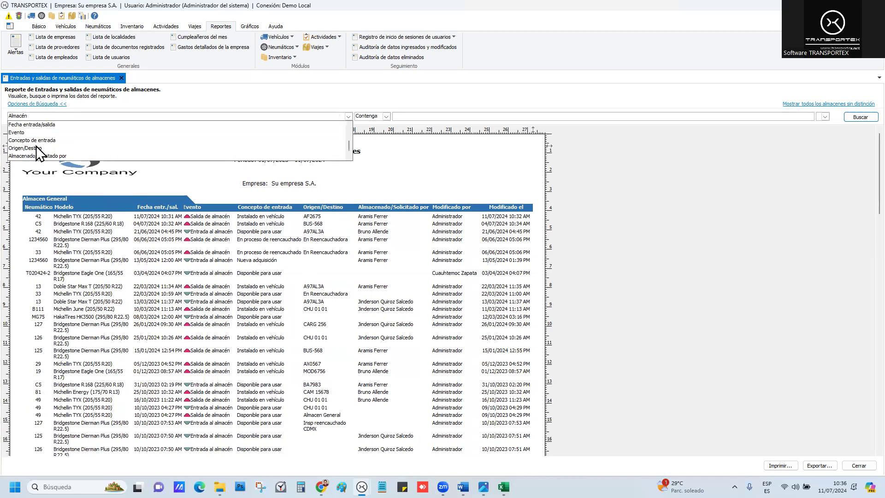
scroll(36, 148, down, 1)
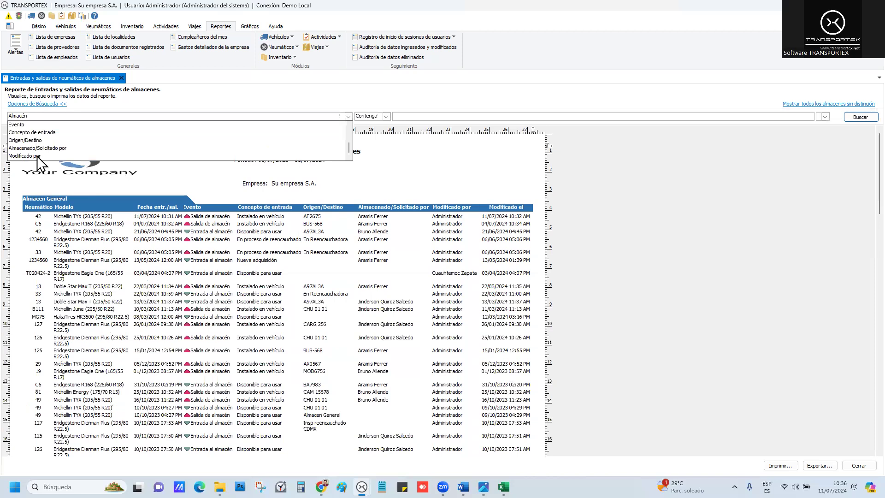
scroll(40, 147, up, 4)
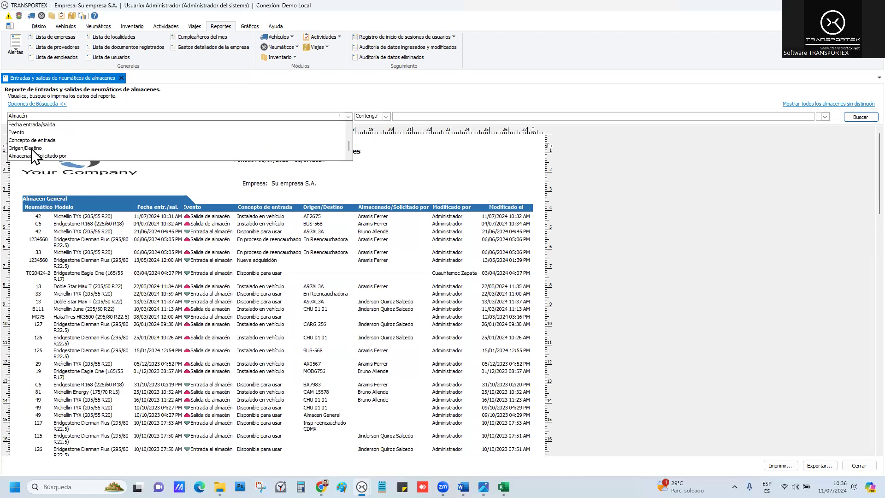
scroll(32, 150, up, 5)
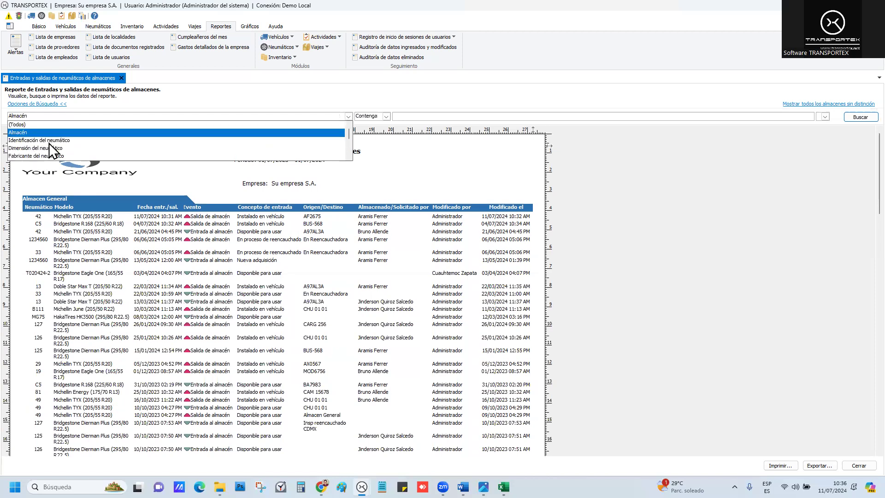
scroll(49, 143, down, 3)
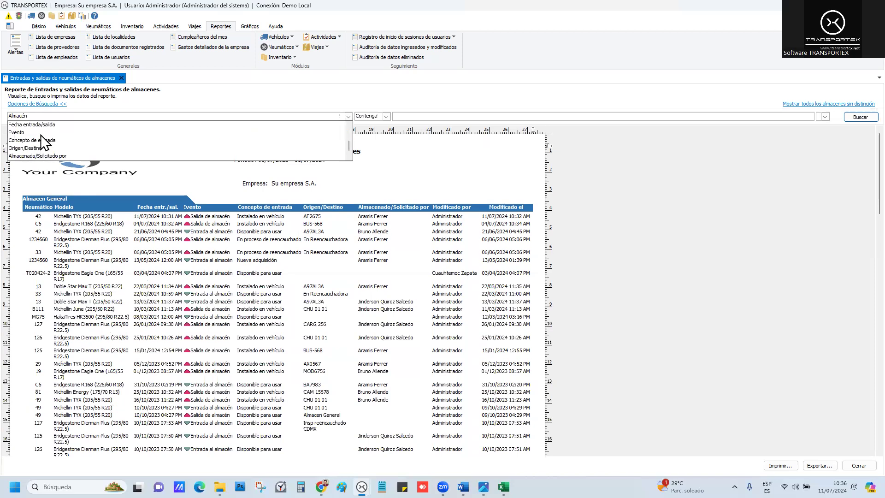
Step: Filter the report to movements whose Evento contains "salida"
click(44, 148)
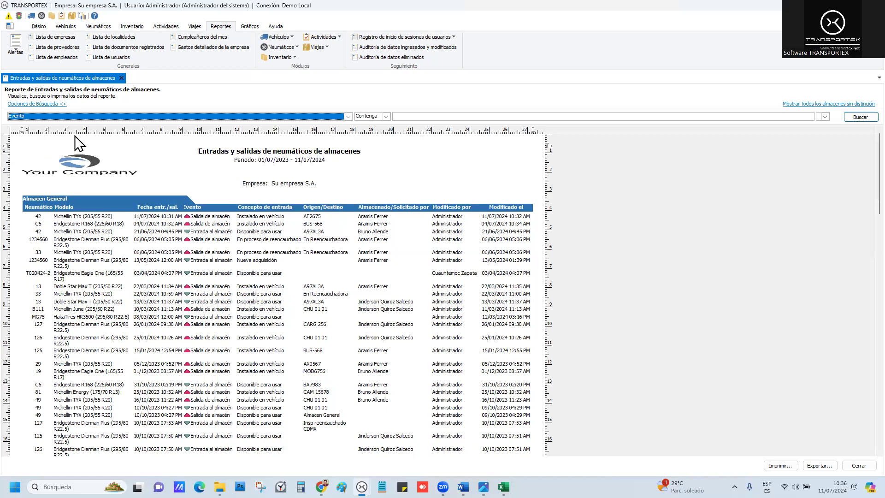
click(406, 116)
text(salida)
key(Return)
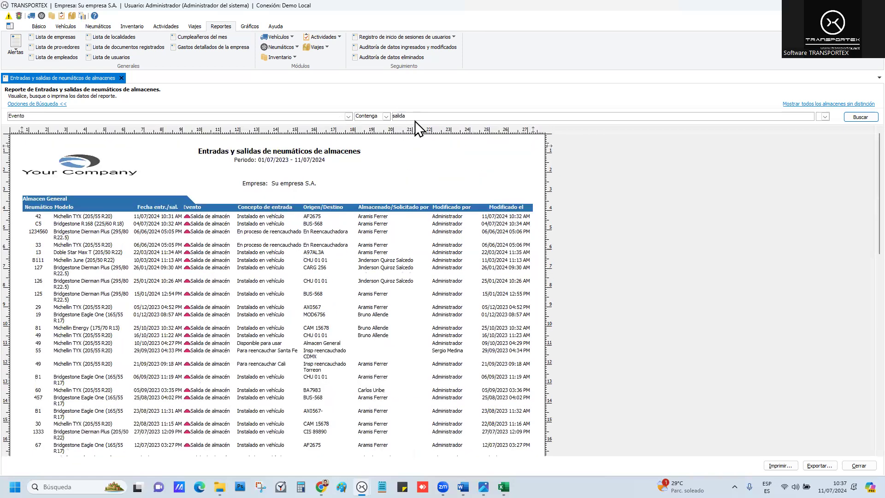
Step: Reset the report's search criterion to (Todos) and run the search again
click(348, 116)
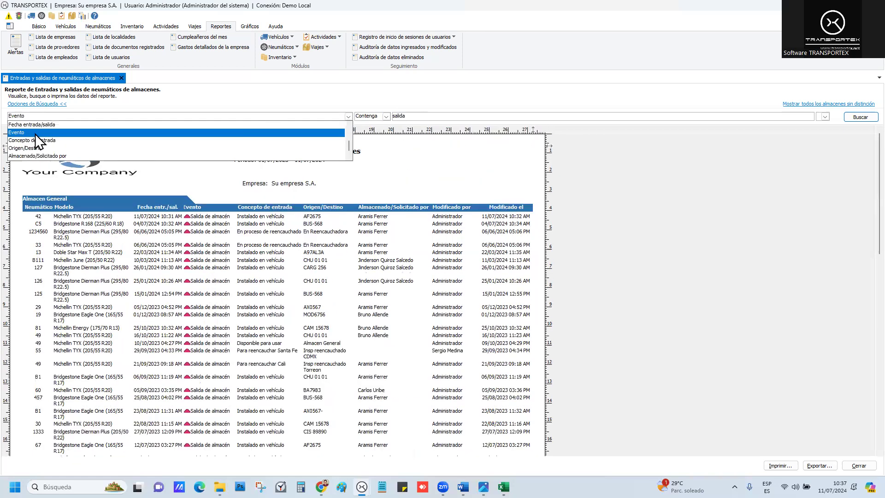
scroll(31, 148, down, 1)
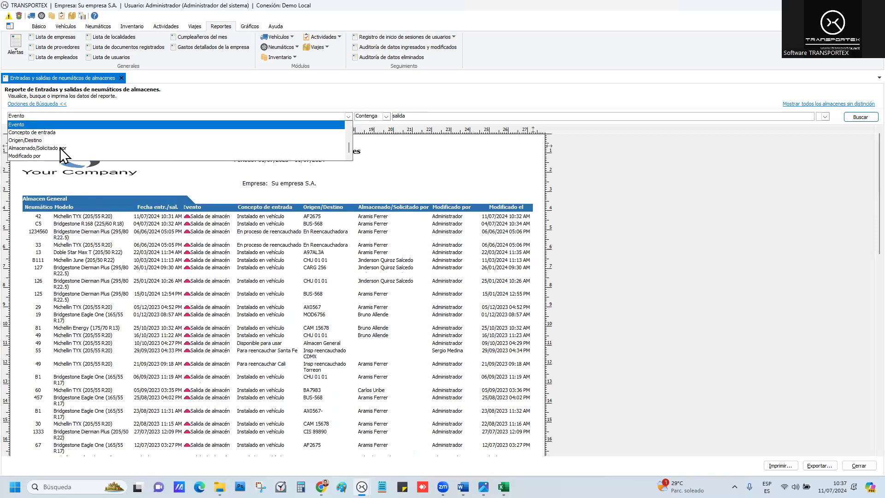
scroll(42, 143, up, 3)
click(19, 124)
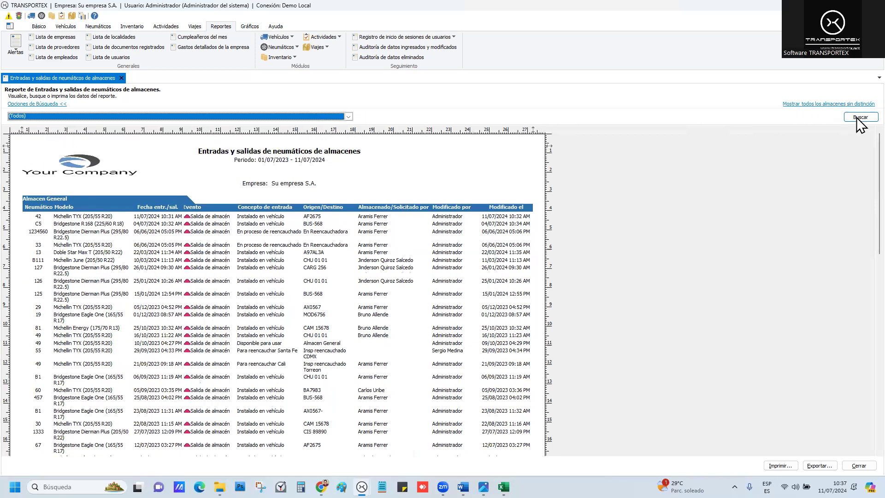
click(857, 118)
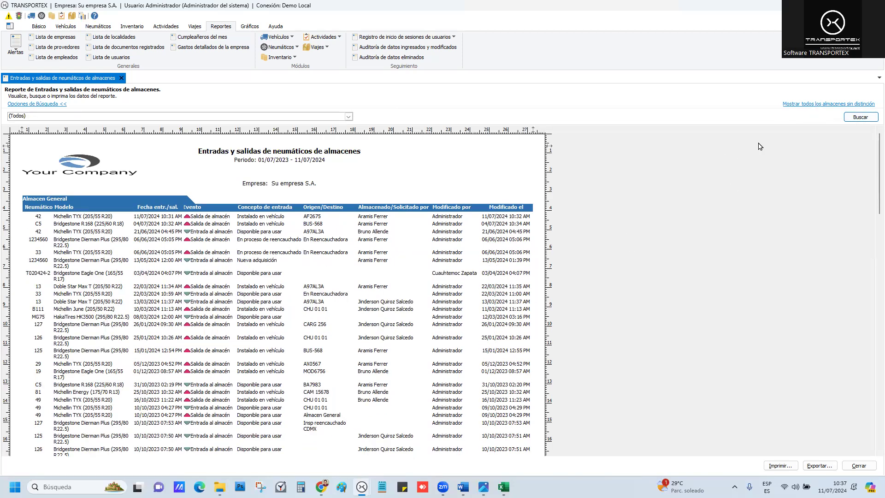
Step: Include all warehouses without distinction to review the Desechados section, and hide the warehouses with ignored inventory items again
click(804, 105)
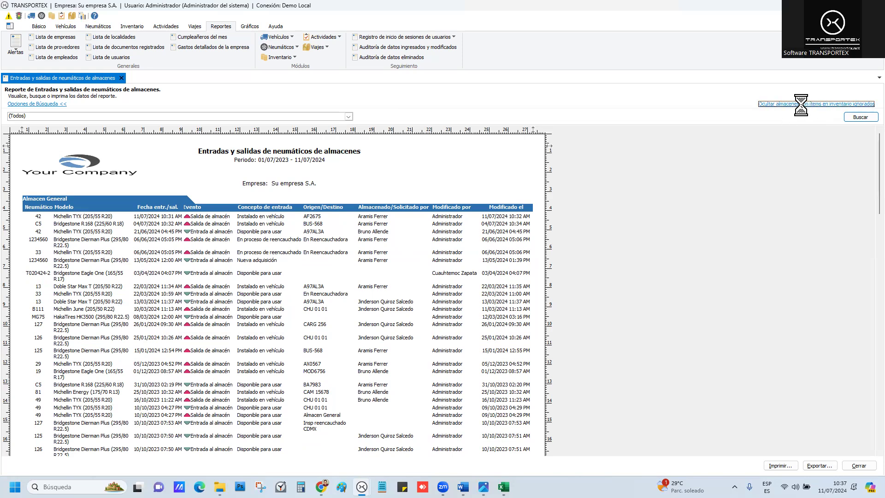
scroll(443, 276, up, 20)
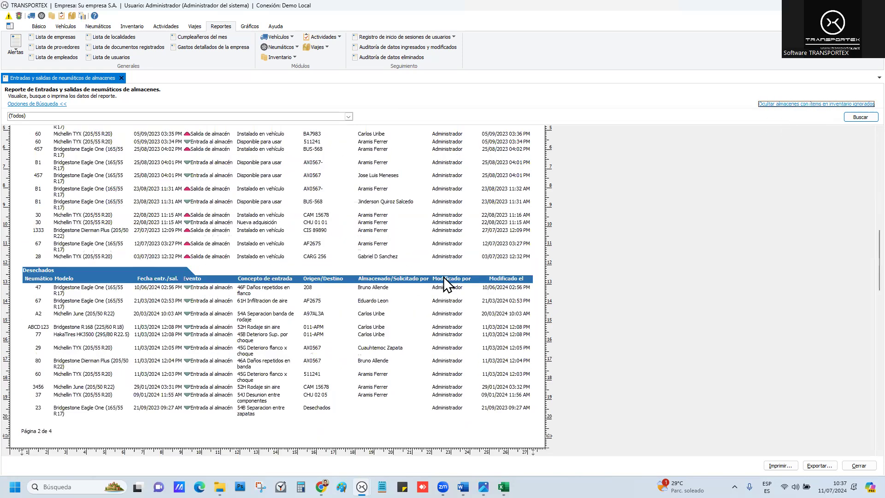
scroll(443, 277, down, 15)
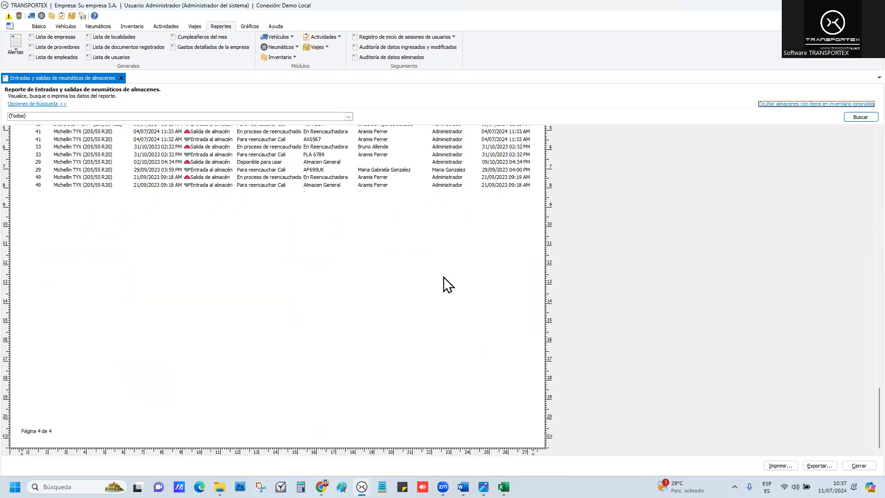
scroll(134, 278, up, 5)
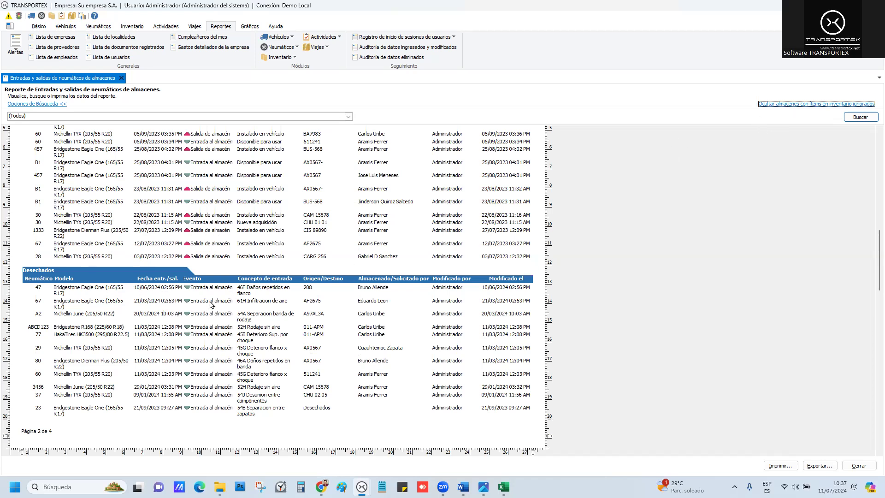
click(789, 106)
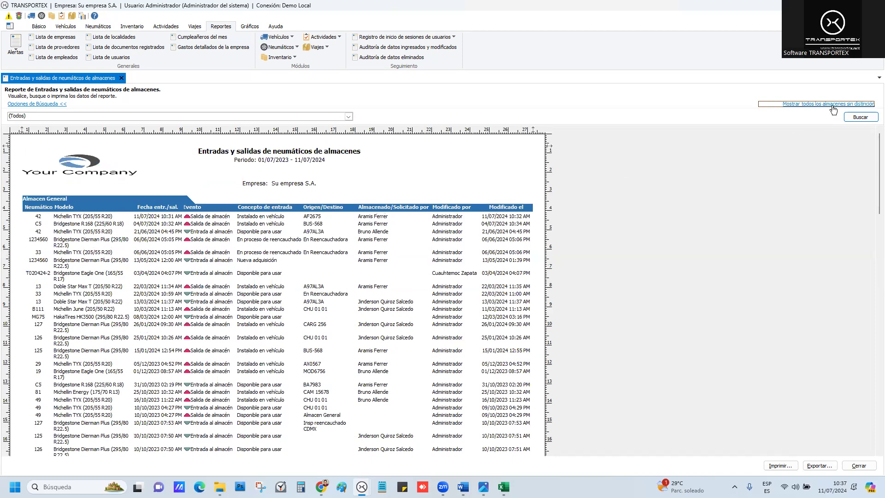
Step: Close the tire entries and exits report and generate the tire report Lista de neumáticos
click(121, 78)
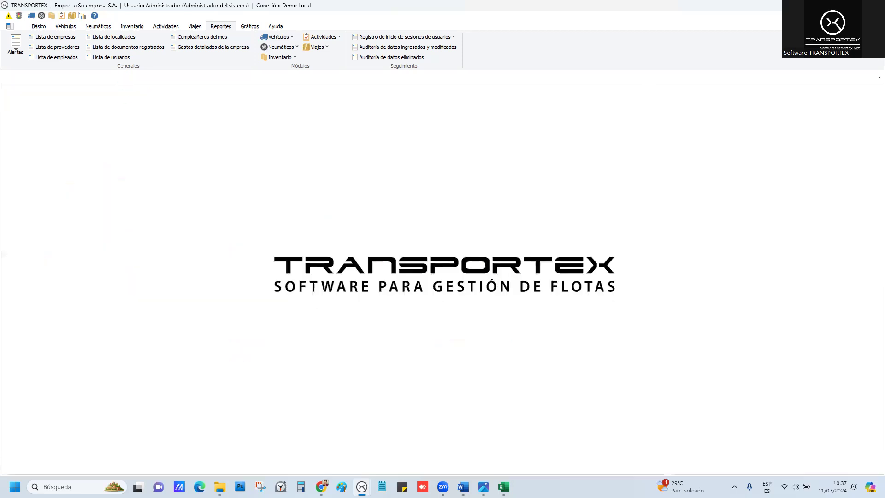
key(alt+Tab)
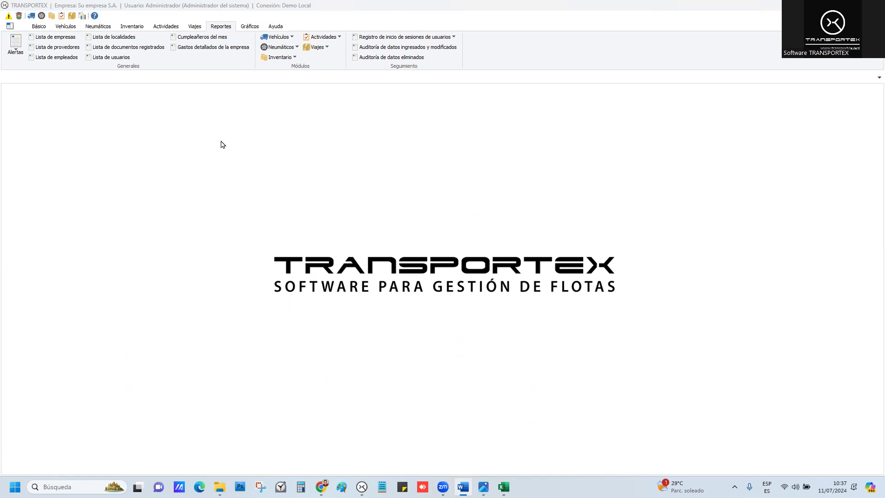
click(290, 49)
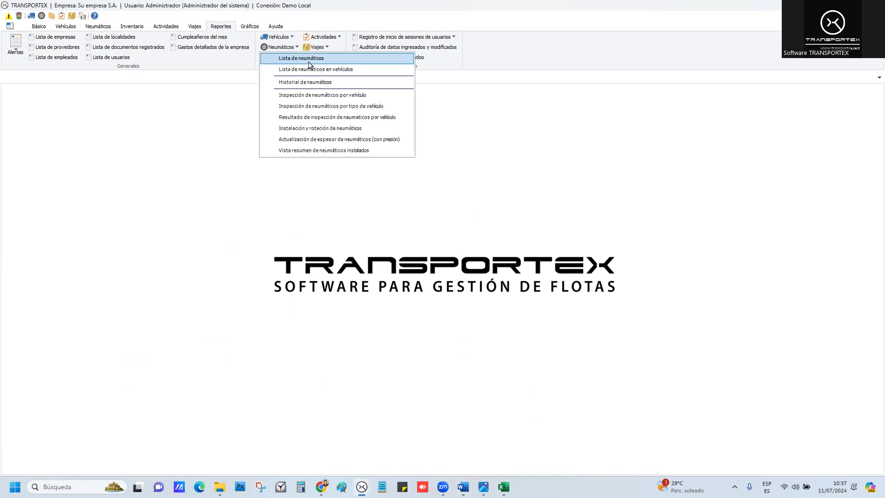
click(307, 59)
click(447, 235)
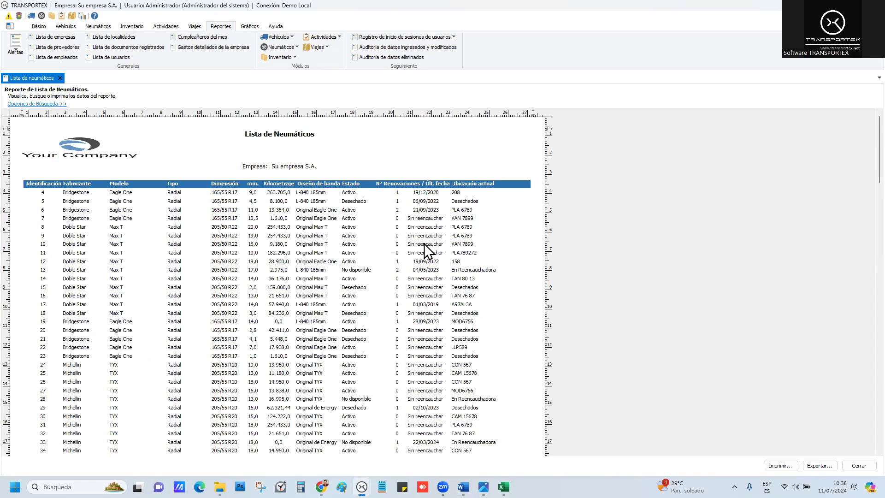
Step: Close the Lista de neumáticos report and generate the inventory report Lista de neumáticos en almacén
key(alt+Tab)
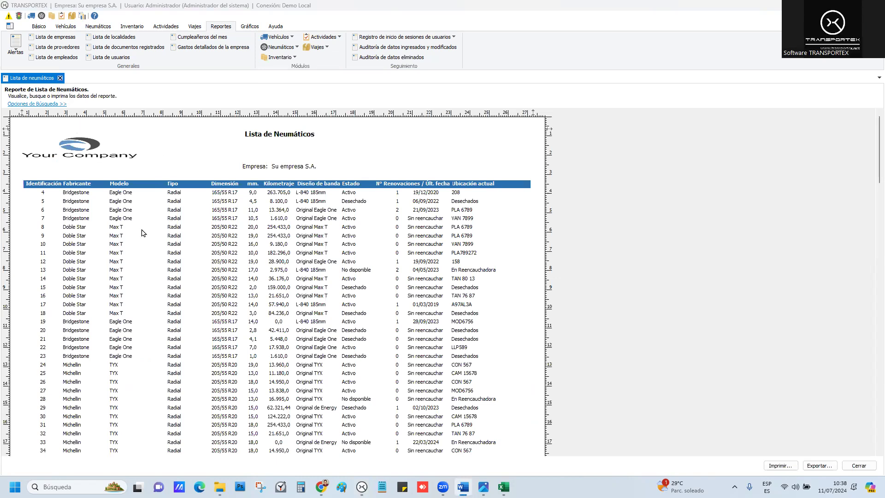
click(60, 78)
click(292, 50)
click(355, 127)
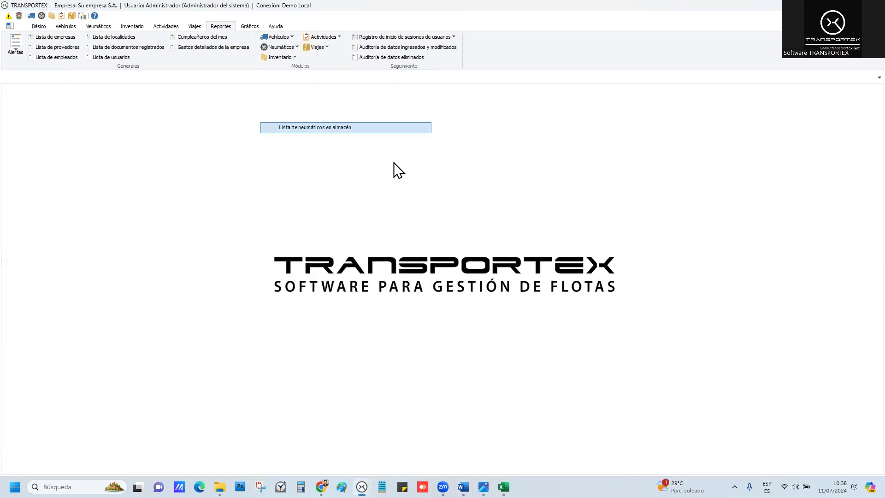
click(449, 233)
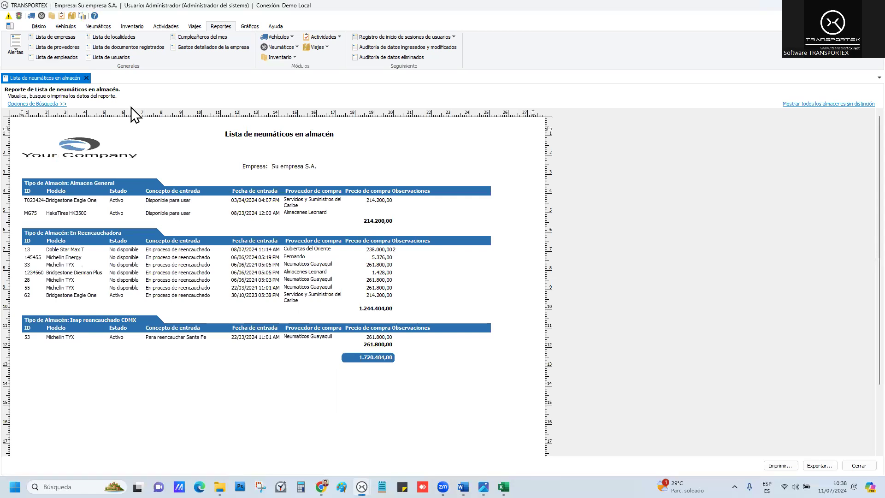
Step: Show the search options of the warehouse tire list and examine its criteria, keeping (Todos)
click(51, 104)
click(51, 116)
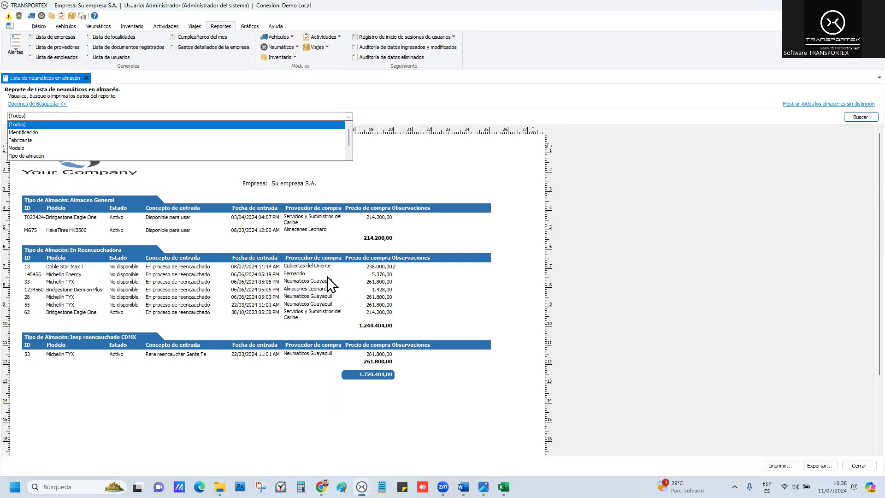
scroll(40, 152, down, 1)
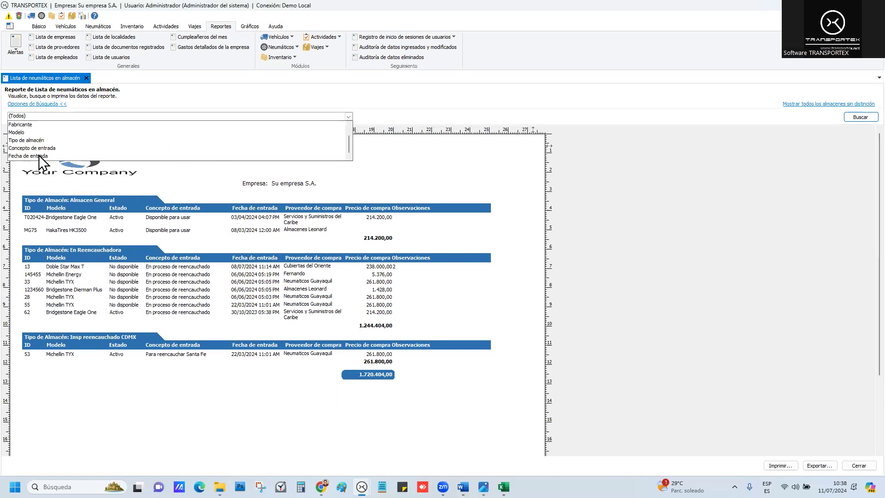
scroll(40, 159, up, 1)
scroll(40, 159, down, 1)
scroll(41, 146, up, 1)
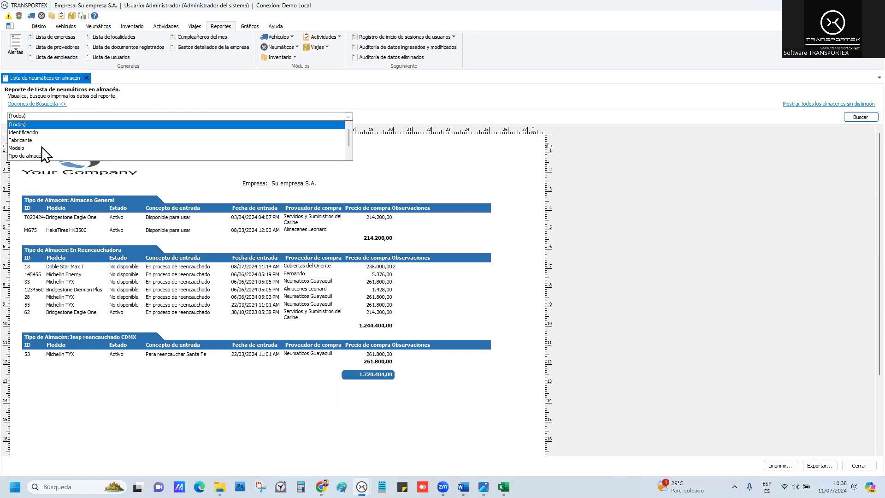
click(454, 150)
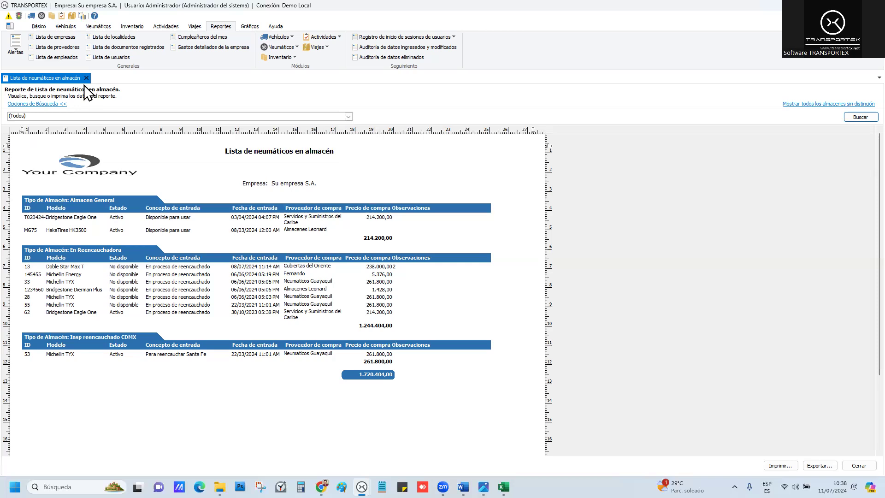
Step: Switch to the TRANSPORTEX website in Chrome and examine the business intelligence page's section on using BI with TRANSPORTEX
click(321, 486)
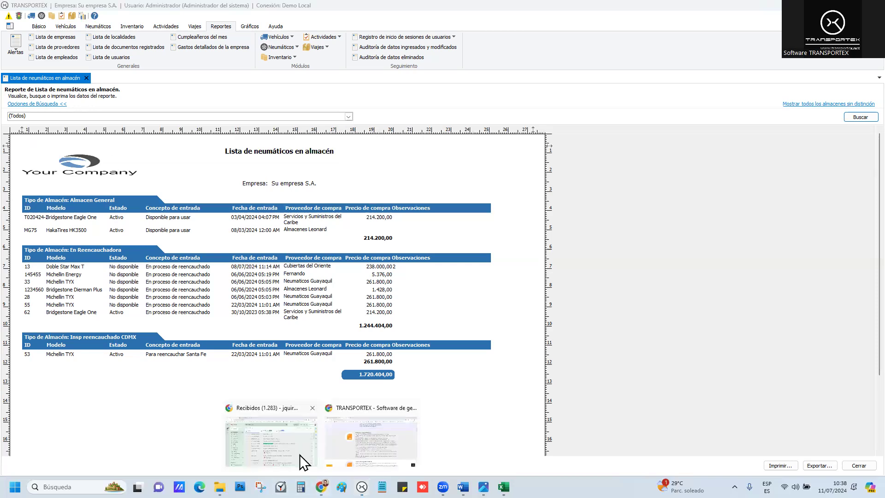
click(370, 444)
click(85, 8)
scroll(458, 233, up, 5)
scroll(457, 230, up, 2)
scroll(457, 230, down, 8)
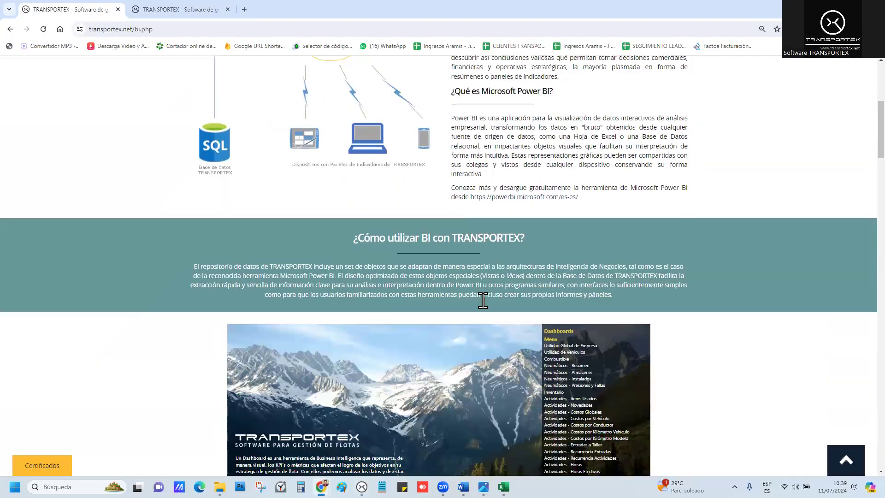
Step: Examine the embedded Power BI dashboard preview, viewing the Utilidad Global de Empresa page and returning to its dashboards menu
scroll(482, 306, down, 1)
scroll(450, 300, down, 2)
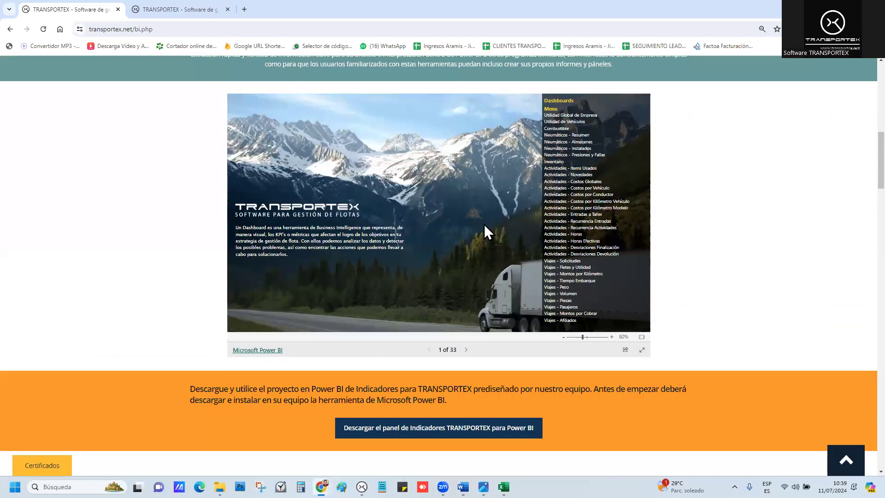
scroll(461, 207, up, 3)
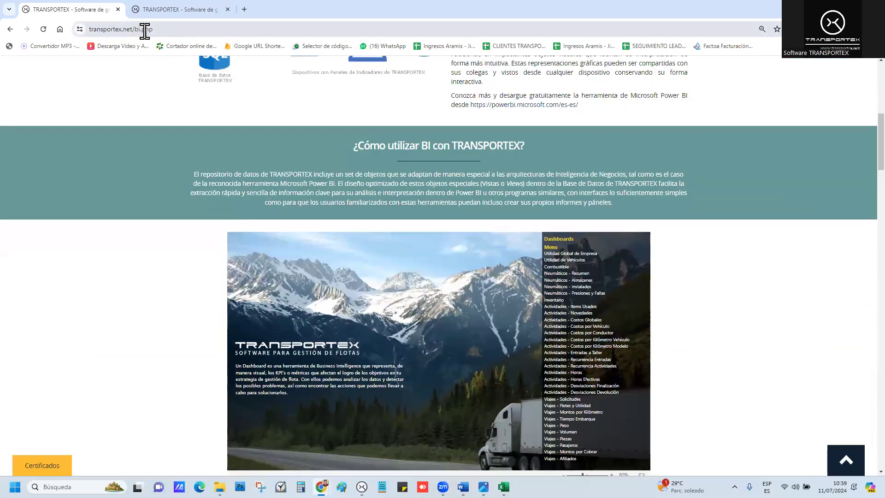
scroll(415, 224, down, 2)
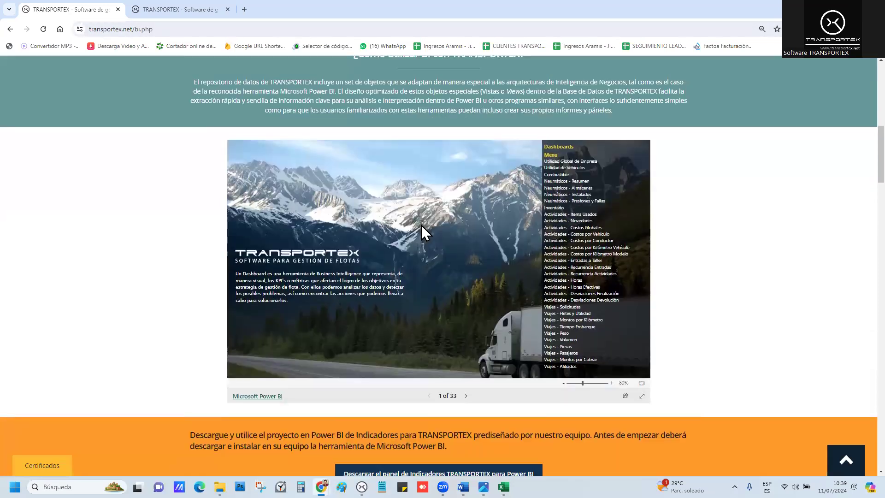
click(466, 395)
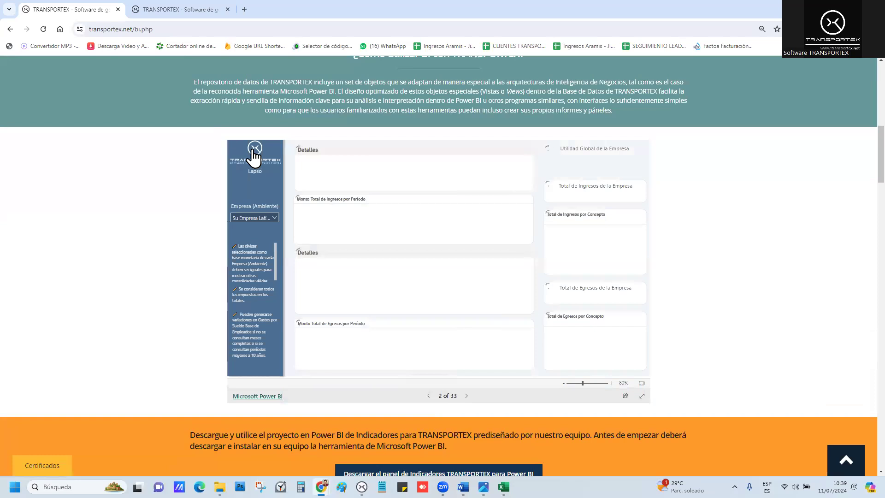
click(253, 150)
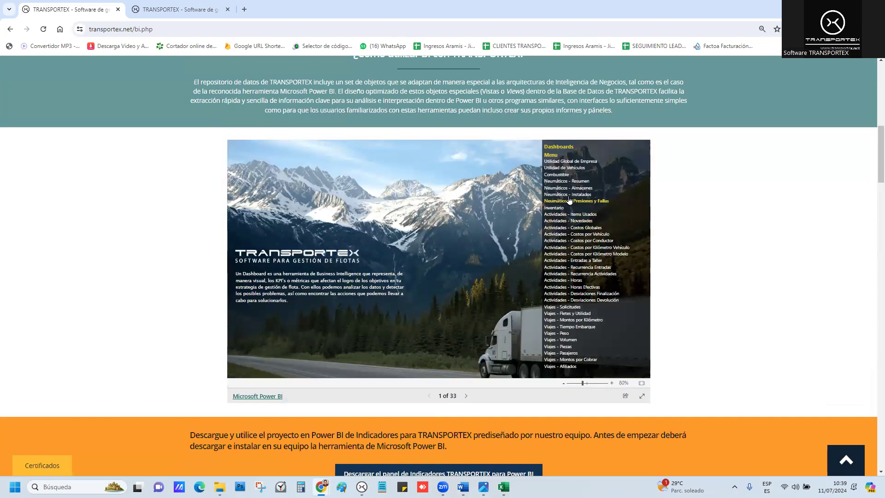
Step: Open the Neumáticos - Almacenes dashboard, highlight the green slice of Cantidad de Entradas por Concepto and clear the highlight
click(580, 188)
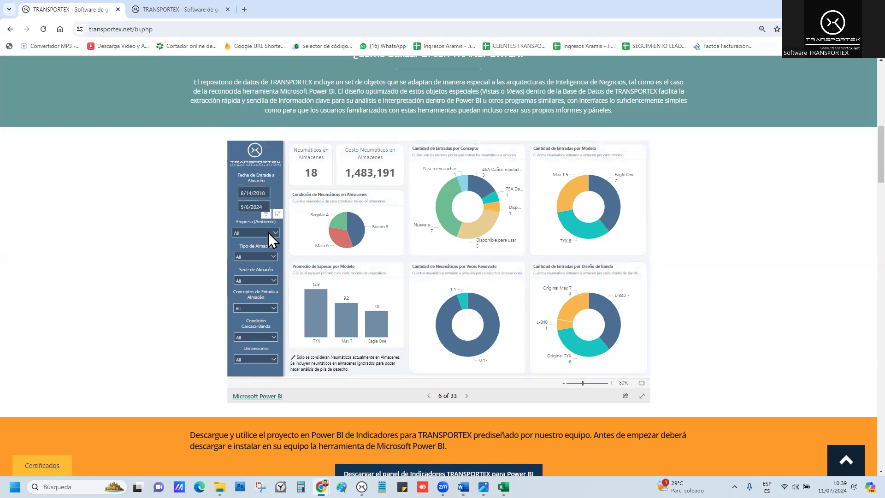
click(452, 192)
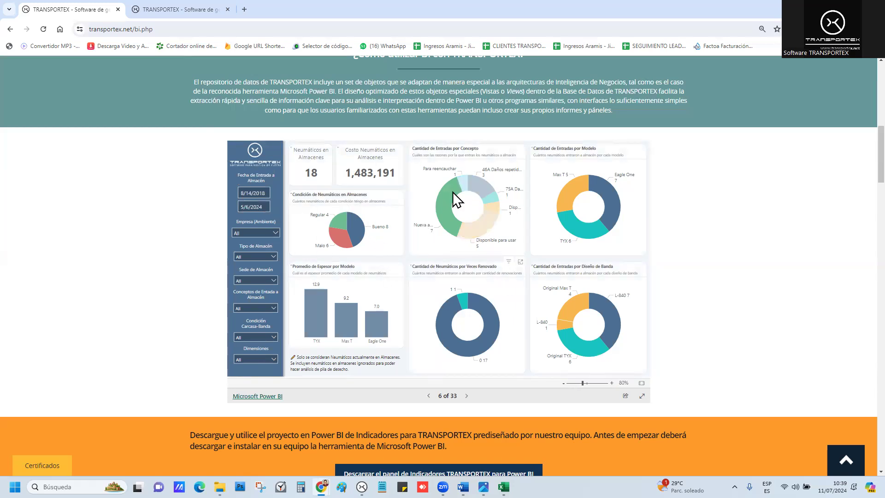
click(453, 192)
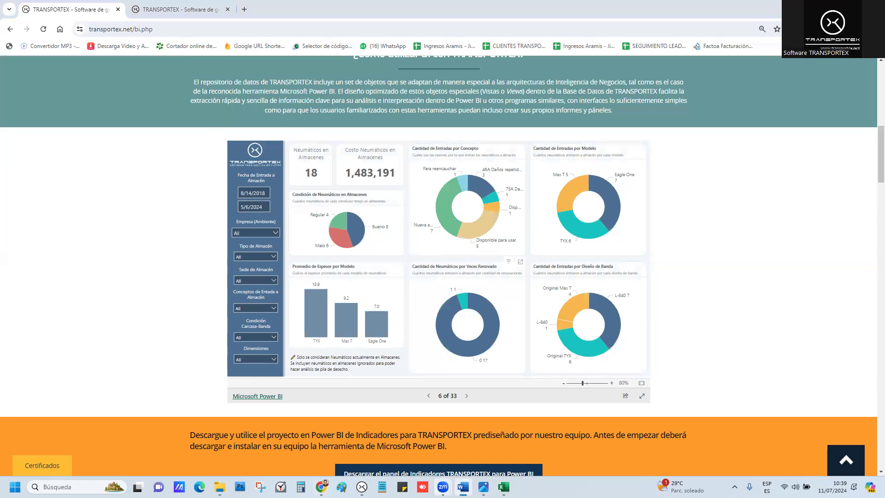
Step: Switch back to the TRANSPORTEX desktop program and close the Lista de neumáticos en almacén report
mouse_move(442, 486)
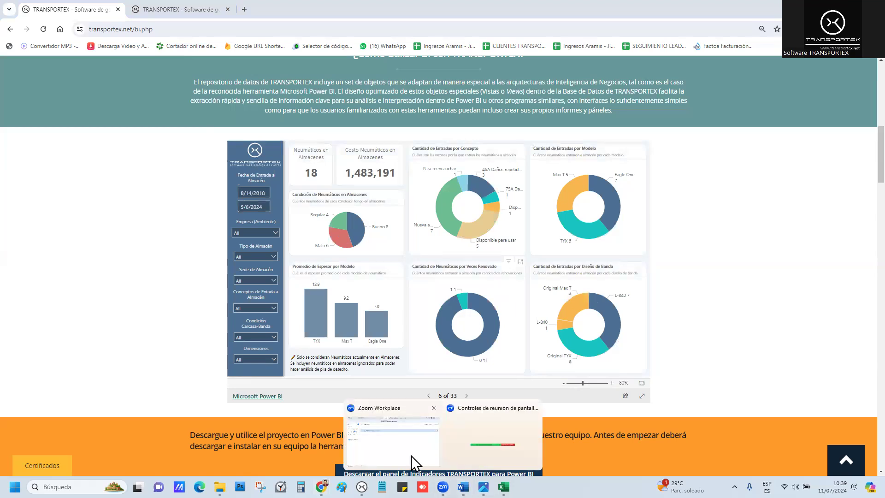
mouse_move(362, 487)
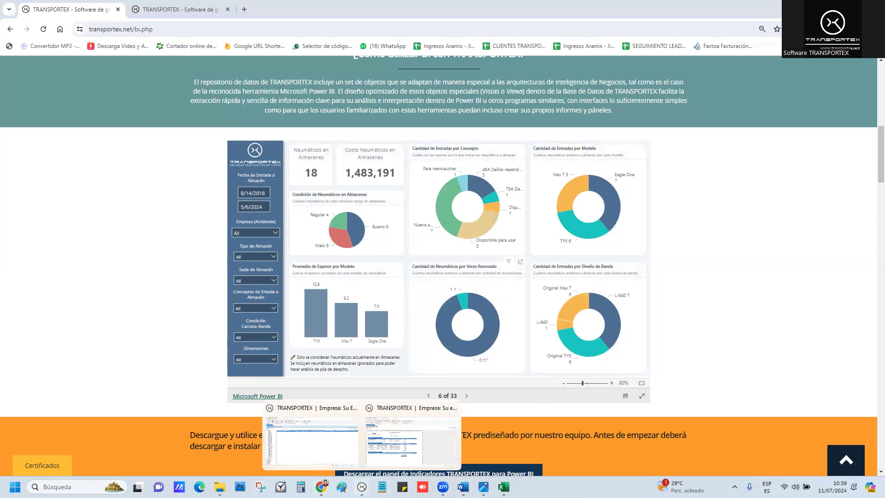
click(406, 458)
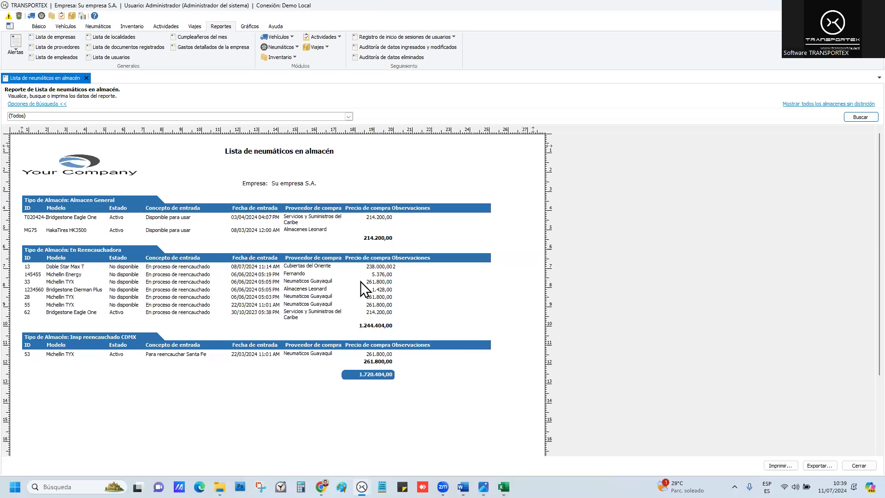
click(463, 486)
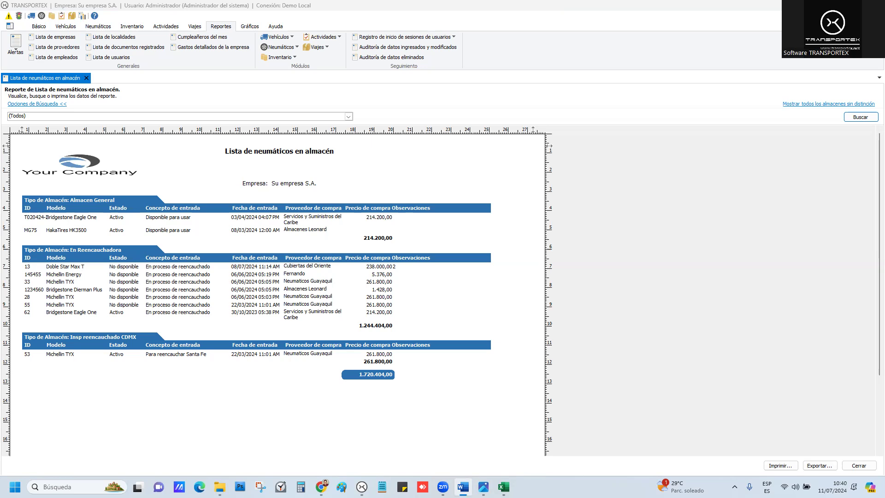
click(87, 78)
click(65, 26)
click(62, 47)
click(542, 304)
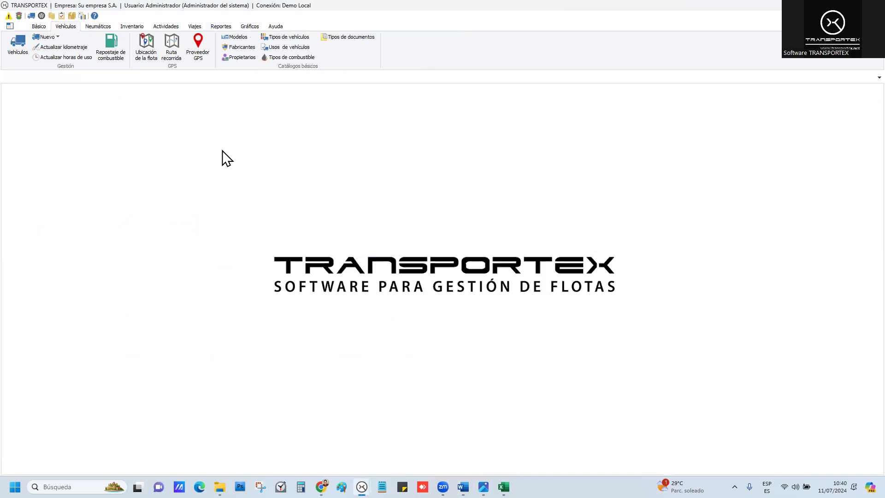
Step: Open the tire thickness and pressure update for vehicle CHU 02 05 and dismiss the mileage note
click(104, 28)
click(73, 57)
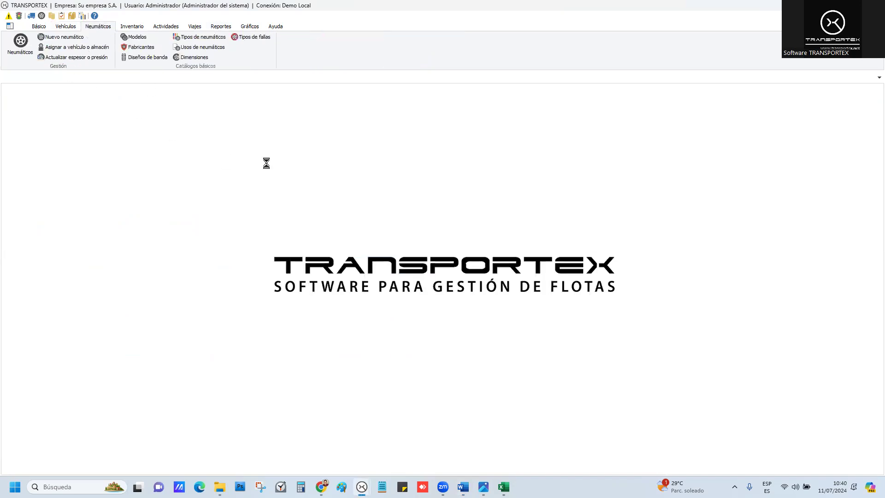
click(49, 260)
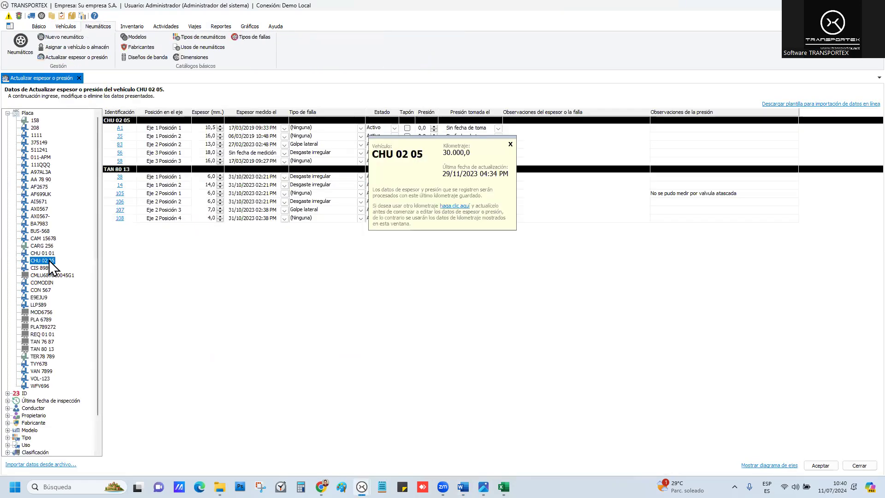
click(505, 147)
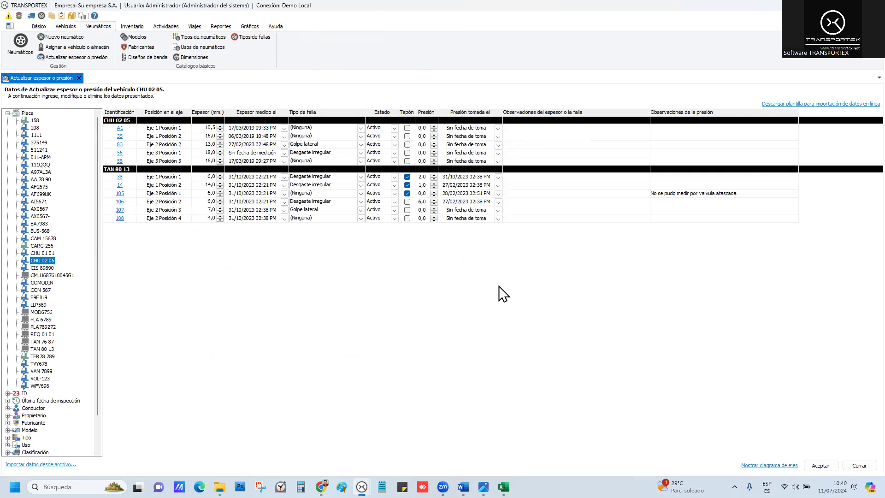
Step: Set tire A1's pressure to 3,0 and its thickness to 9,0 mm on vehicle CHU 02 05, and save the changes
click(433, 127)
click(433, 127)
click(434, 126)
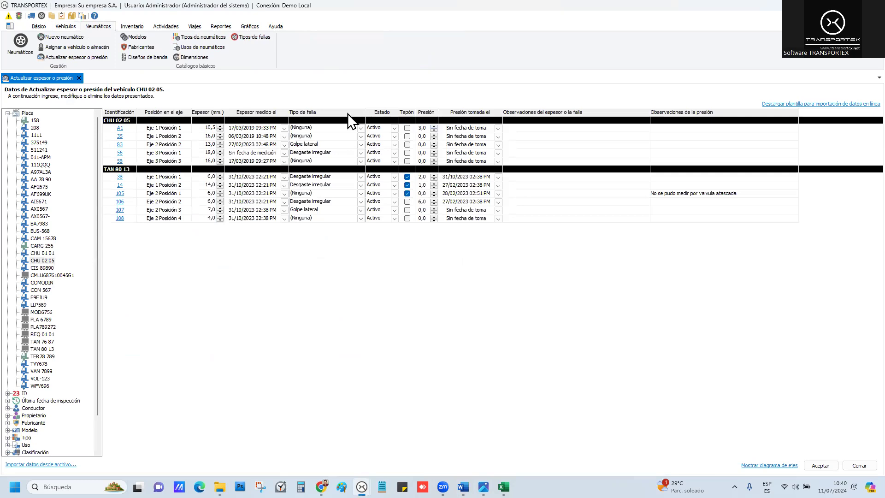
click(220, 129)
click(220, 129)
click(220, 130)
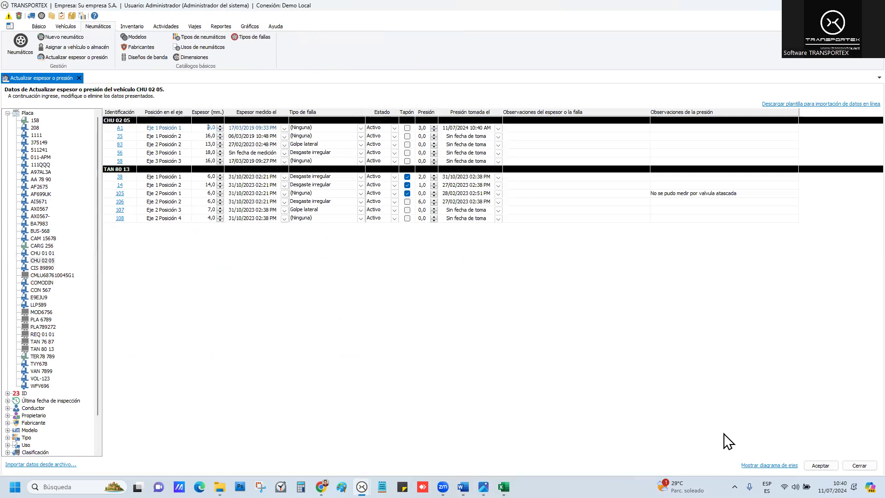
click(819, 465)
click(485, 271)
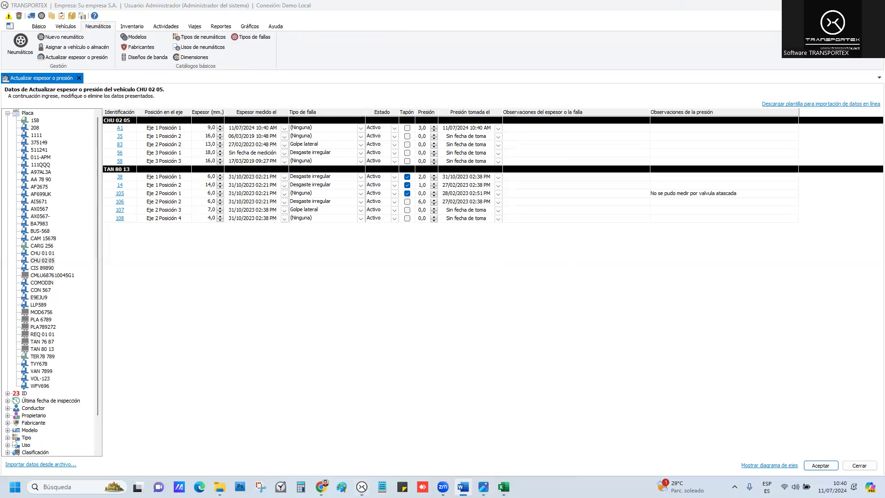
Step: Close the thickness and pressure update and generate the tire inspection results report per vehicle for (Todos) in Su empresa S.A
click(78, 78)
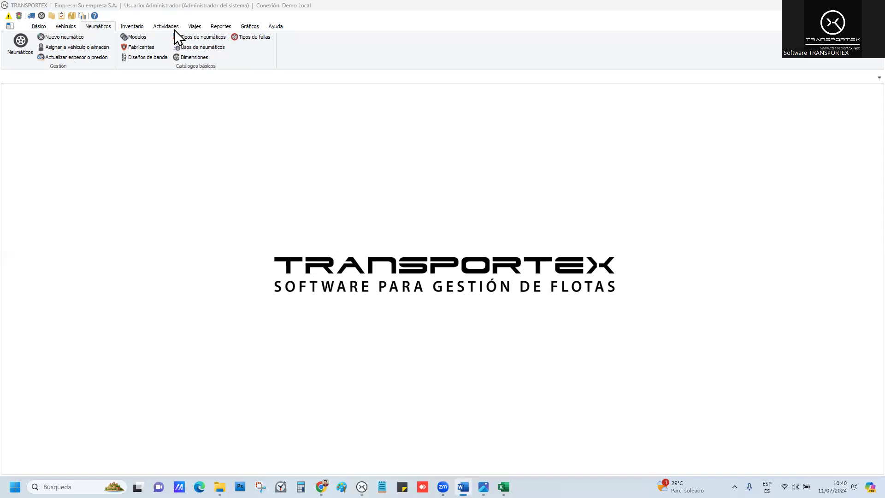
click(221, 26)
click(293, 47)
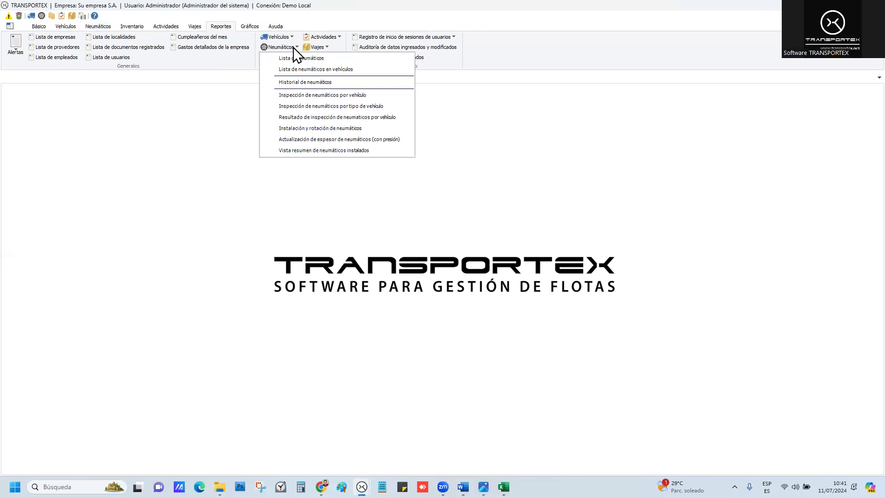
click(307, 116)
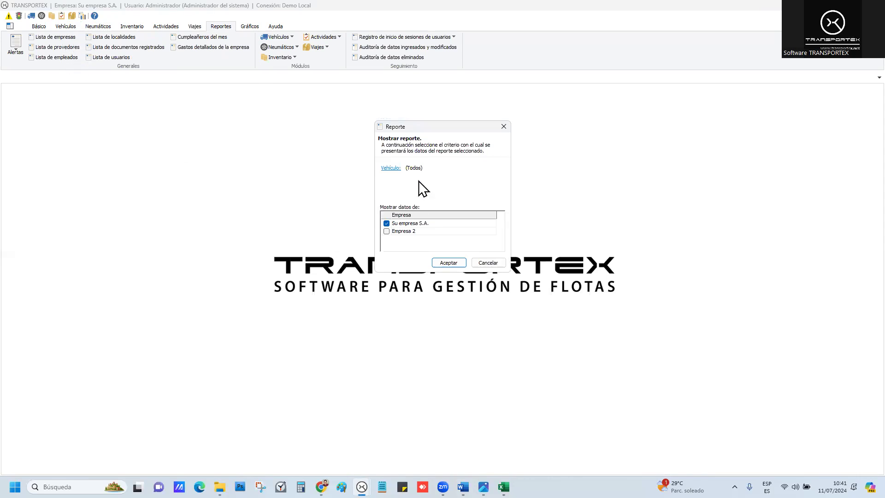
click(454, 263)
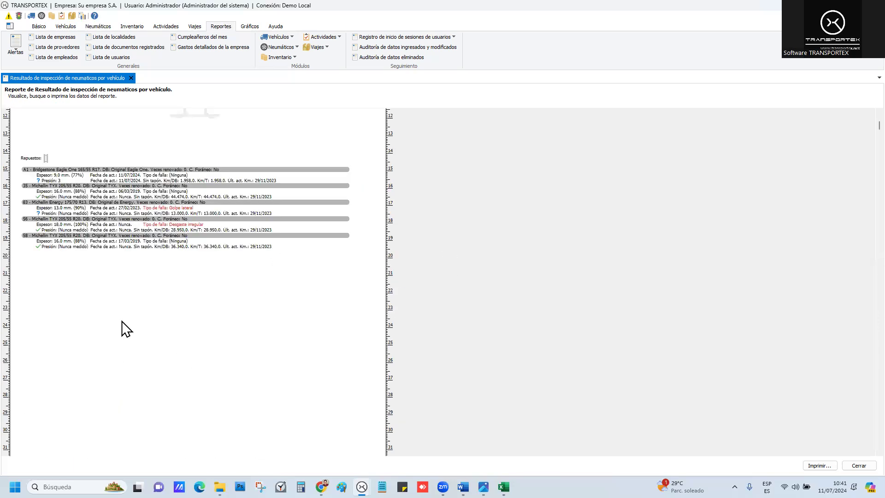
Step: Examine the inspection report's axle diagrams and each tire's thickness, pressure, failure type and twin-tire incompatibility across the vehicles
scroll(860, 127, down, 2)
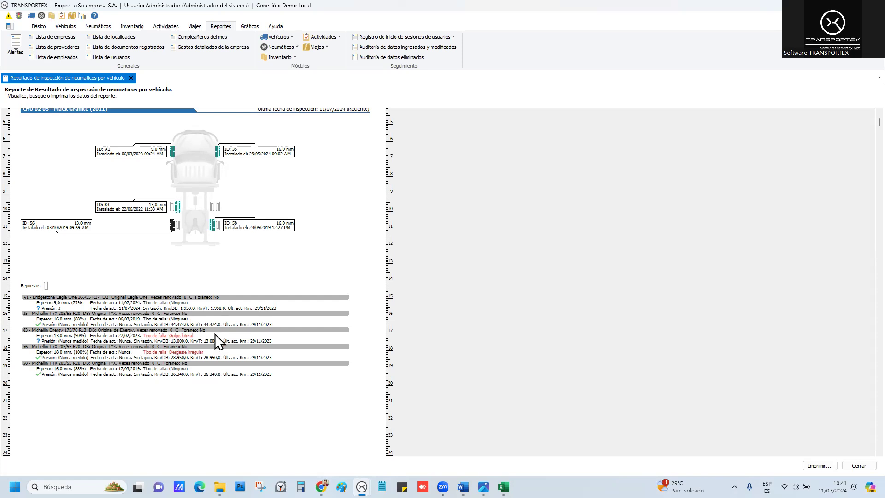
scroll(226, 336, up, 10)
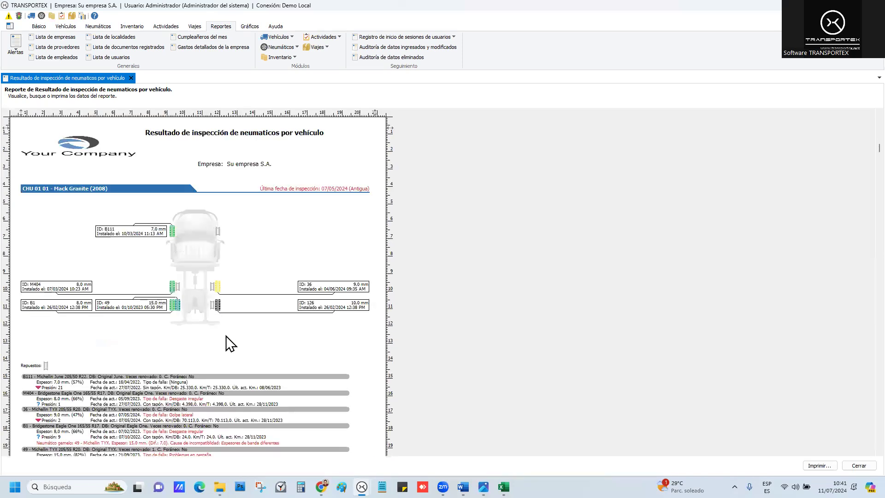
scroll(225, 336, down, 10)
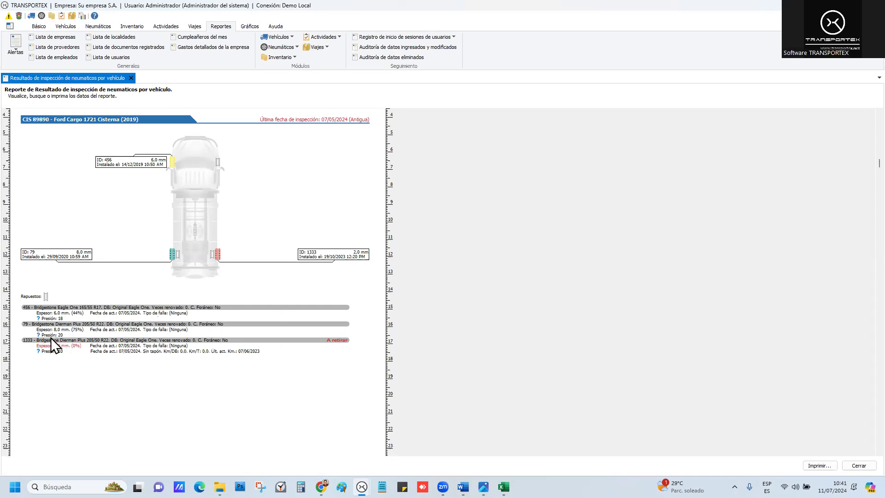
scroll(47, 322, up, 5)
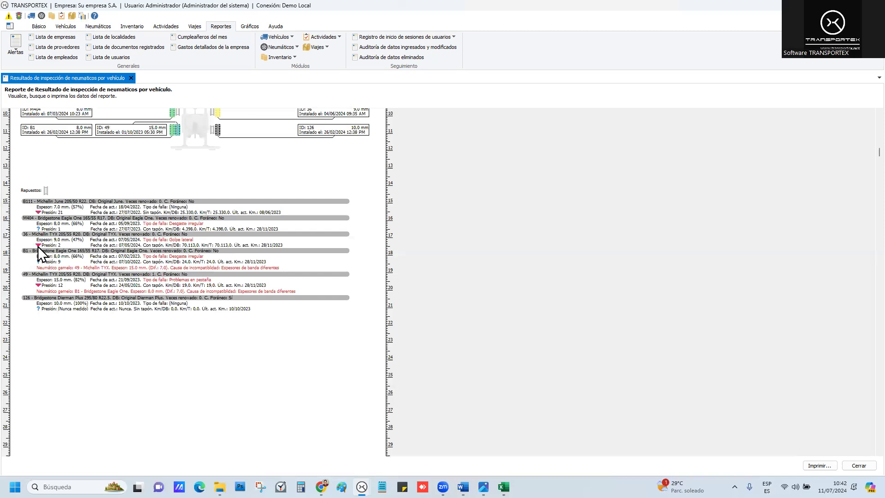
scroll(98, 315, down, 8)
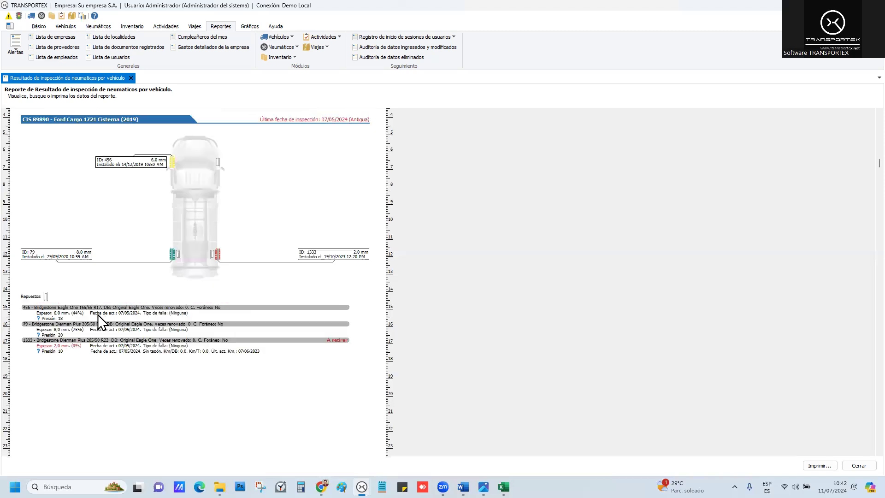
scroll(98, 315, down, 5)
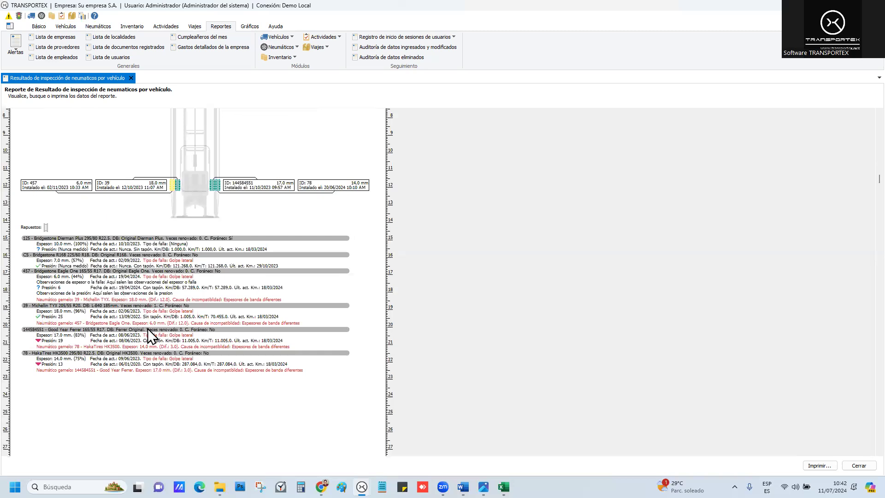
scroll(147, 334, down, 8)
scroll(154, 347, up, 5)
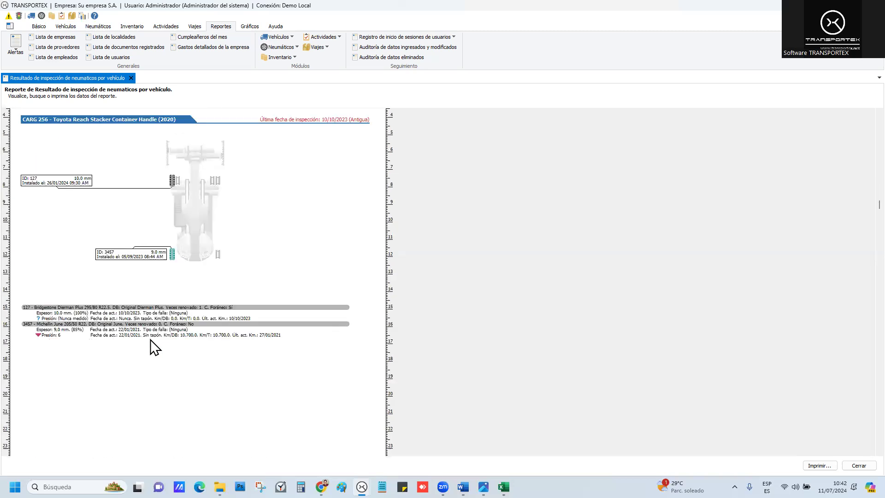
scroll(203, 377, down, 5)
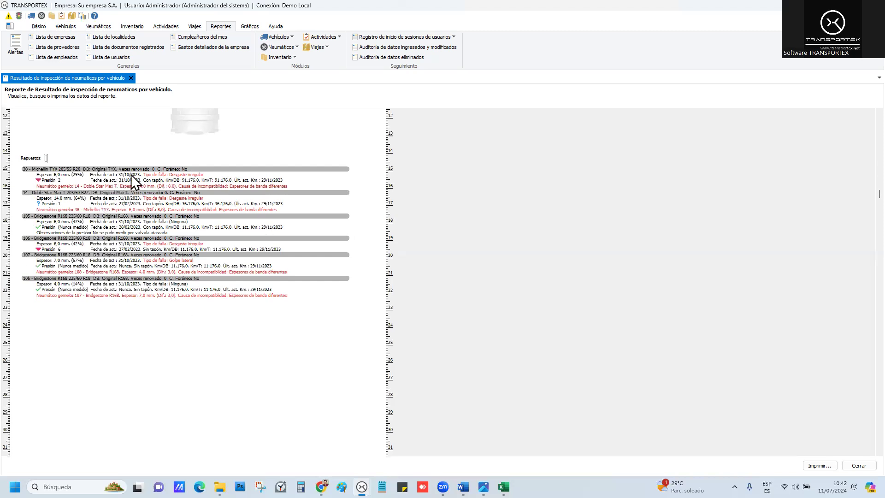
scroll(251, 227, up, 5)
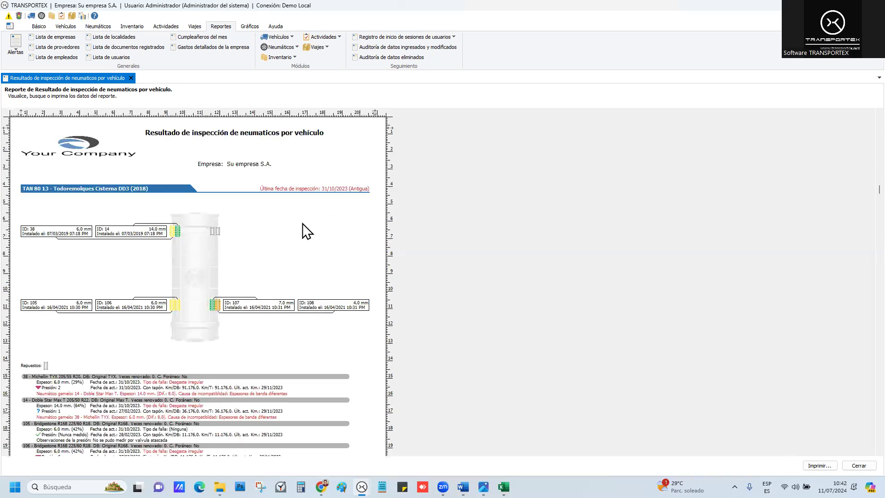
scroll(303, 225, down, 10)
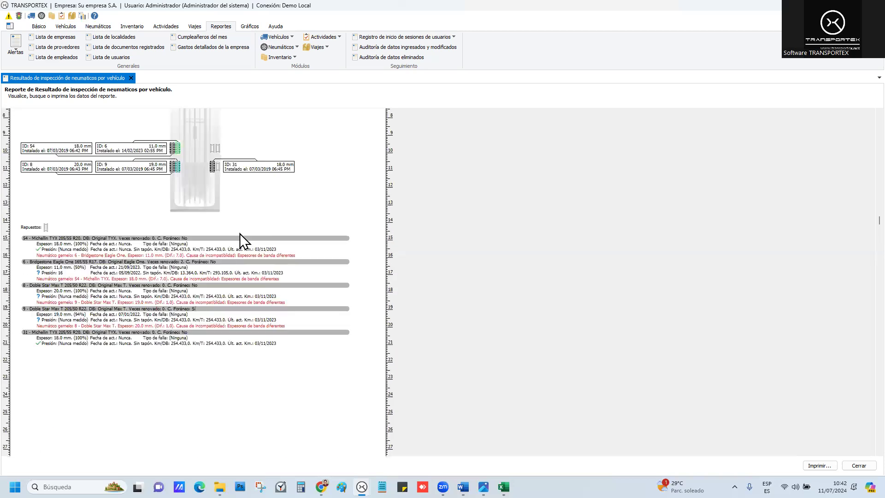
scroll(240, 233, down, 15)
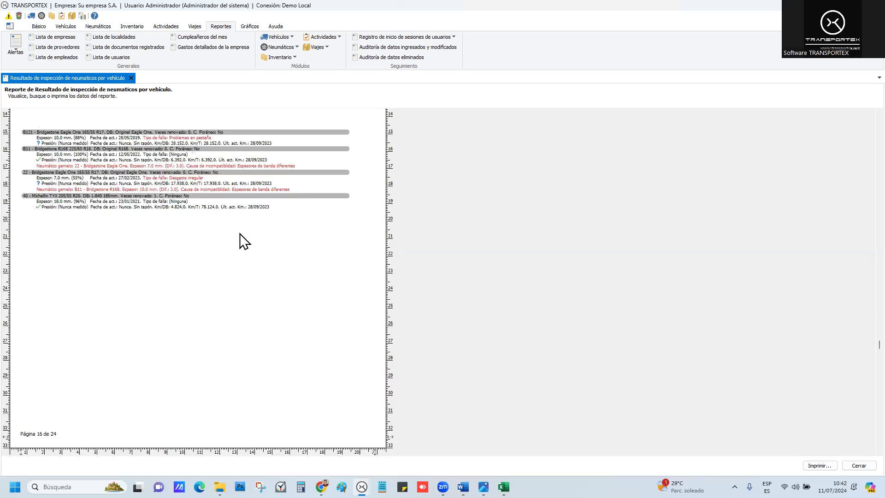
scroll(240, 233, down, 20)
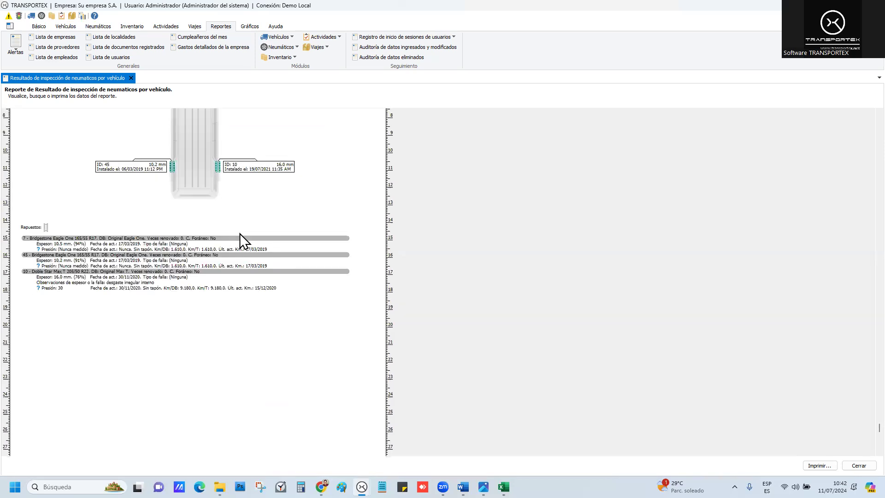
Step: Review the inspection report's final tire entries and vehicle totals on the last page, and close the report
scroll(240, 233, up, 4)
scroll(241, 237, down, 4)
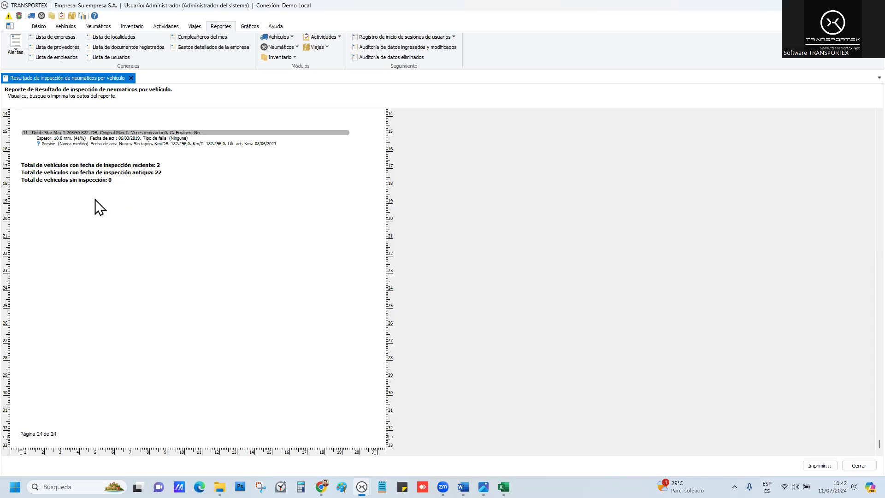
click(131, 78)
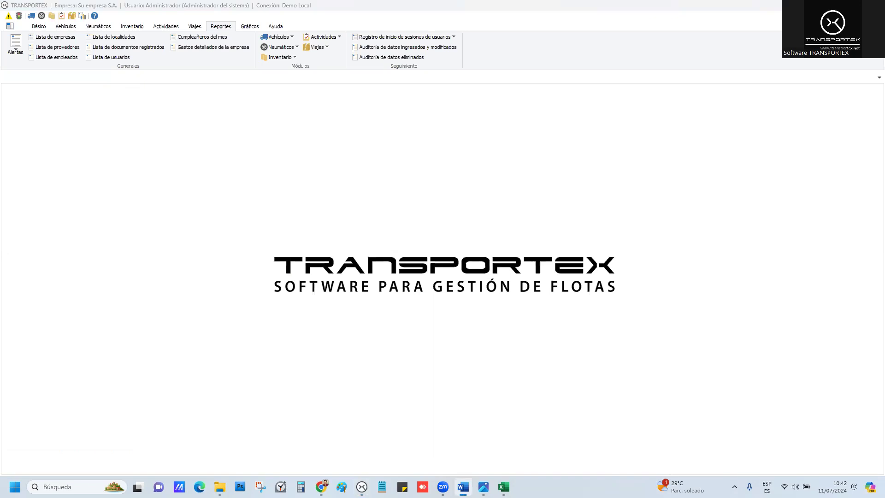
Step: Look over the list of available tire charts, including wear trends and cost per kilometre
click(249, 26)
click(207, 47)
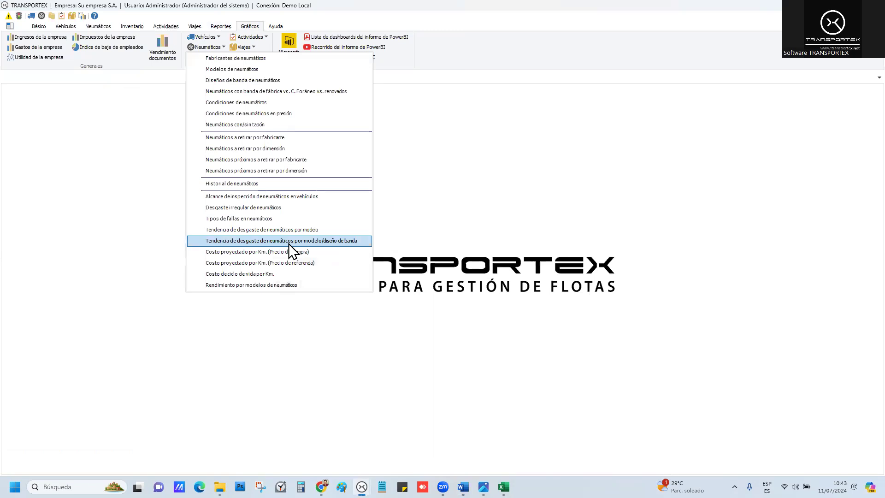
key(alt+Tab)
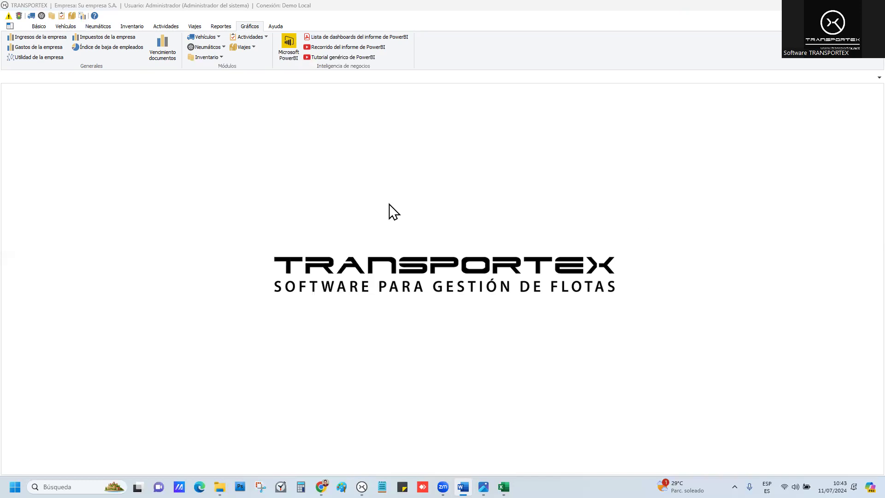
Step: Open the record of tire 11 from the tire list to view its data, and close the record
click(64, 27)
click(97, 26)
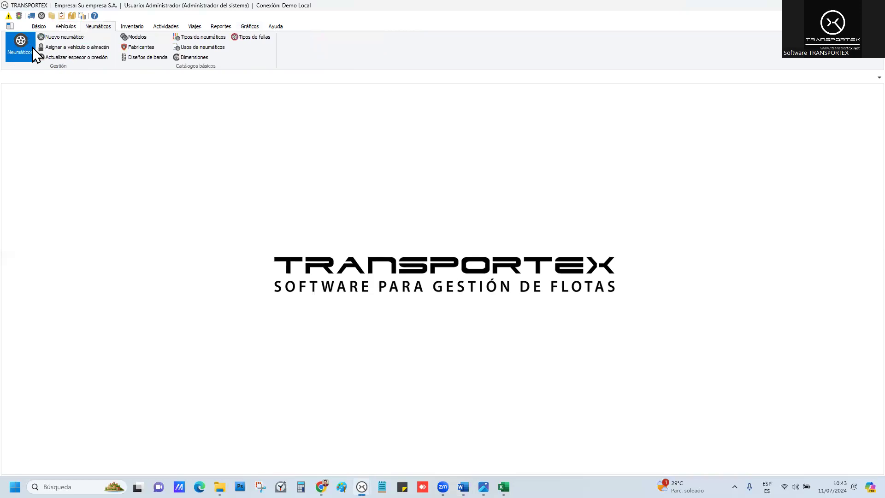
click(20, 44)
double_click(269, 173)
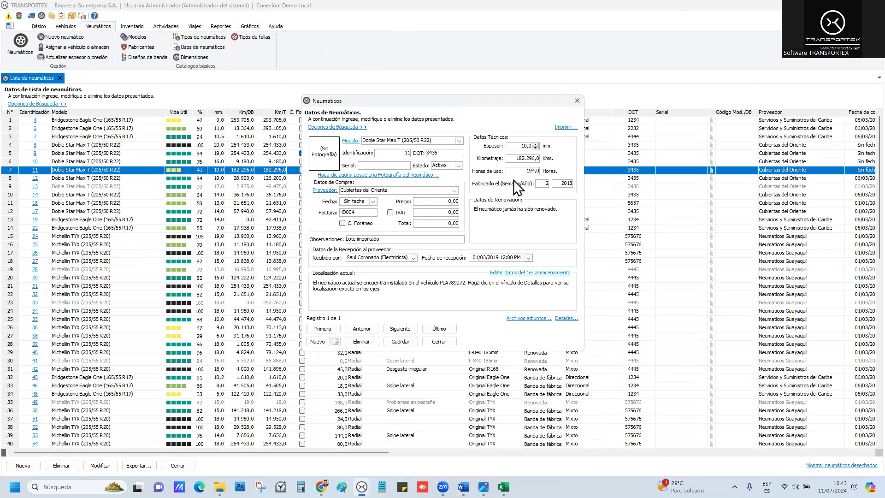
click(447, 341)
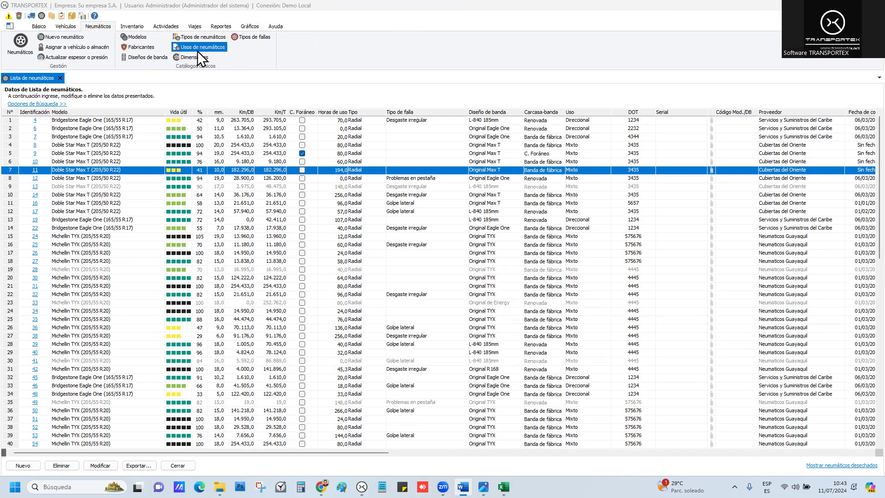
Step: Open the HakaTires HK3500 record from the tire models list, check its Código field, and close the record
click(148, 40)
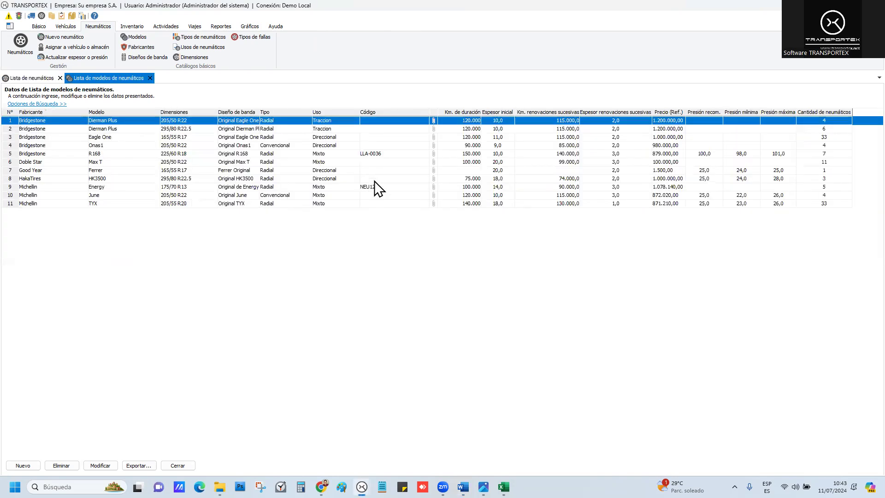
double_click(375, 179)
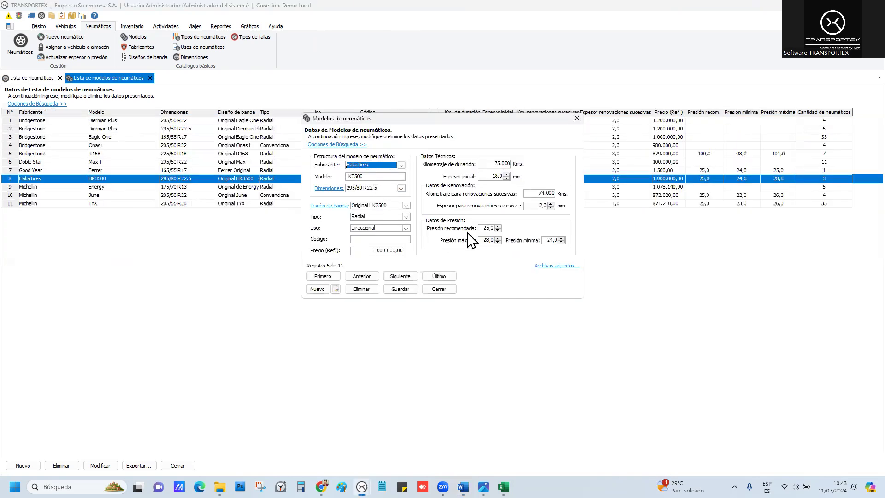
click(371, 240)
click(449, 289)
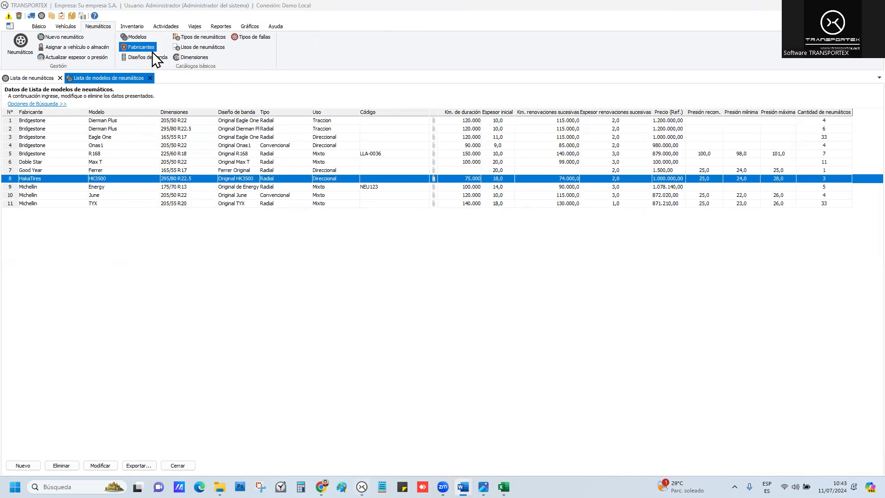
Step: View the Original June tread design record, and close both the record and the tread designs list
double_click(245, 171)
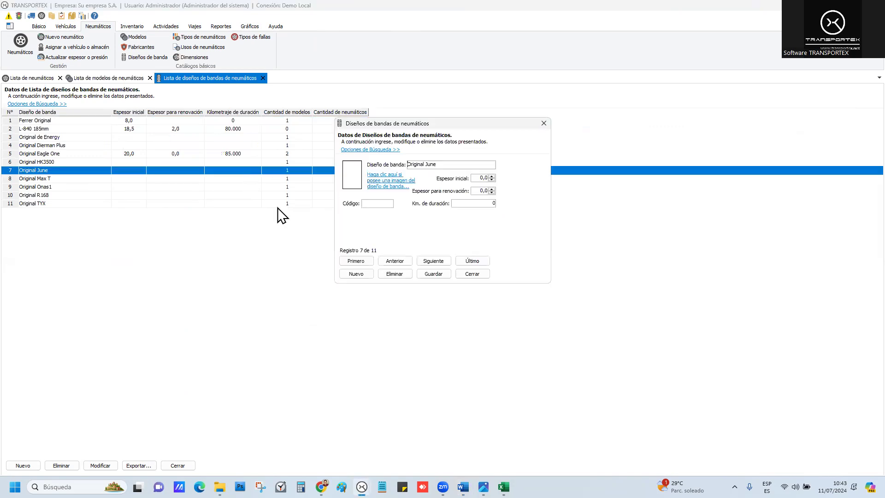
click(468, 272)
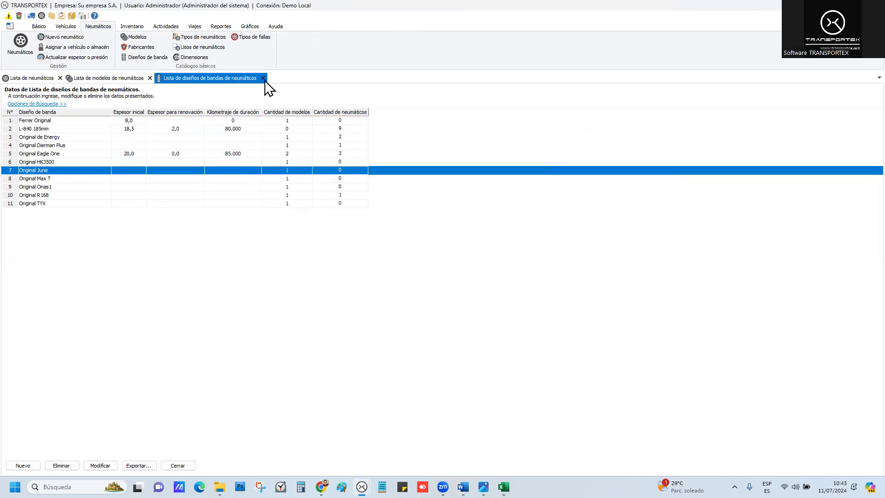
click(262, 78)
Step: Sort the tire list by Código Mod./DB and select the first tire with code LLA-0036
click(41, 79)
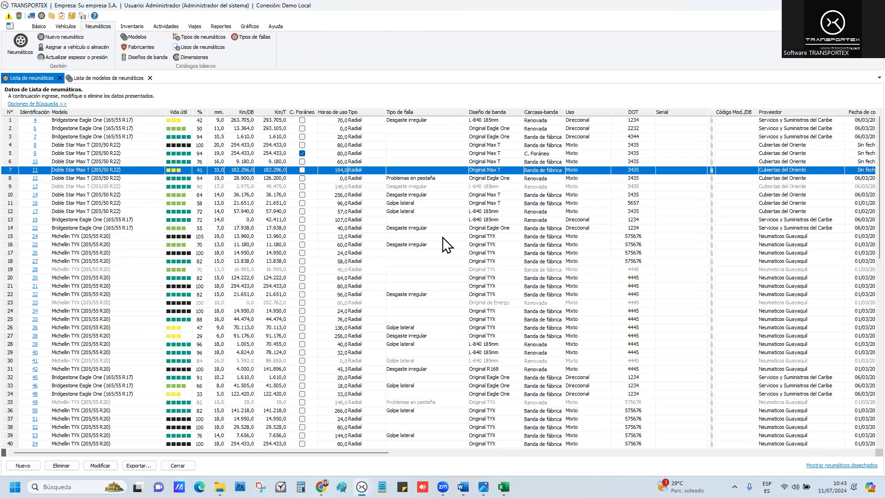
drag(379, 452, 434, 455)
click(610, 111)
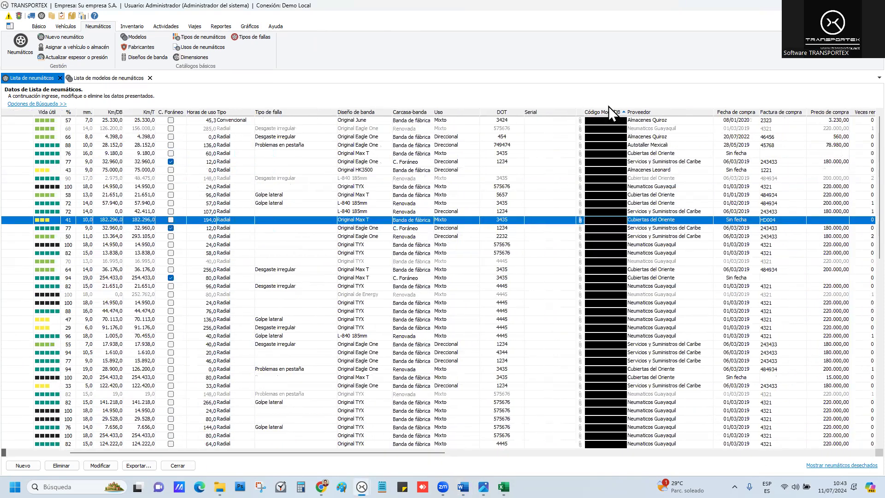
scroll(606, 226, down, 4)
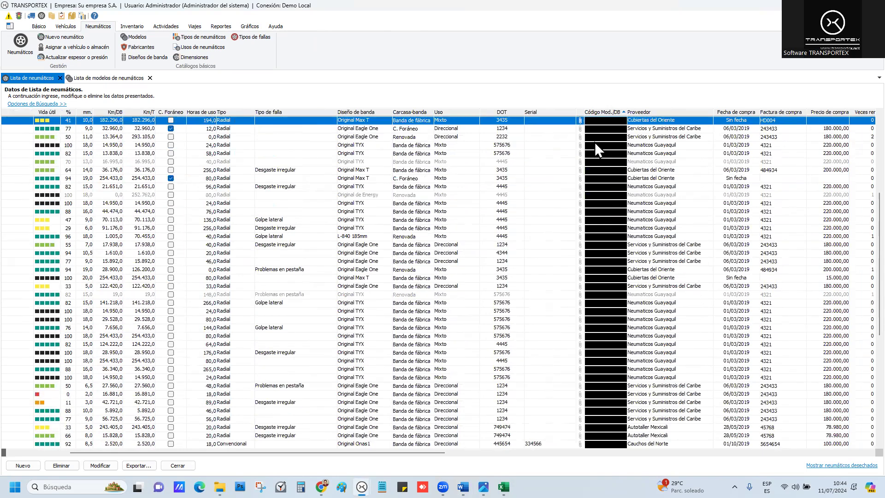
scroll(614, 265, down, 12)
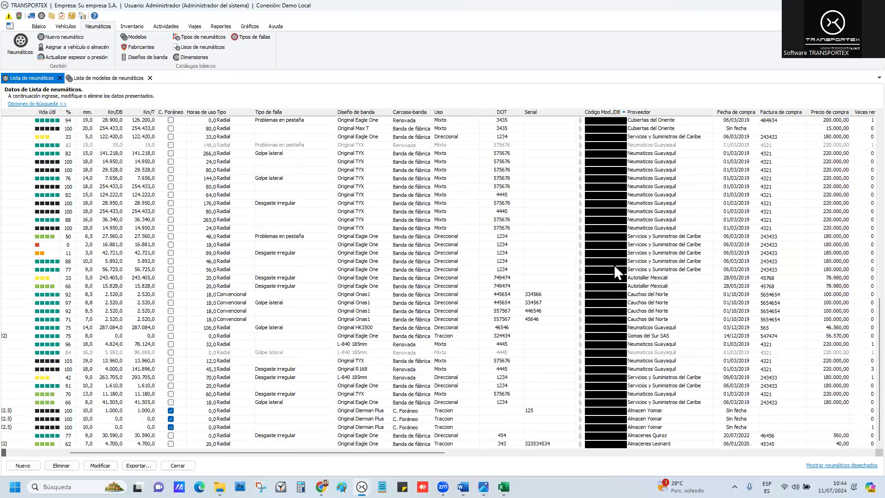
scroll(614, 264, down, 1)
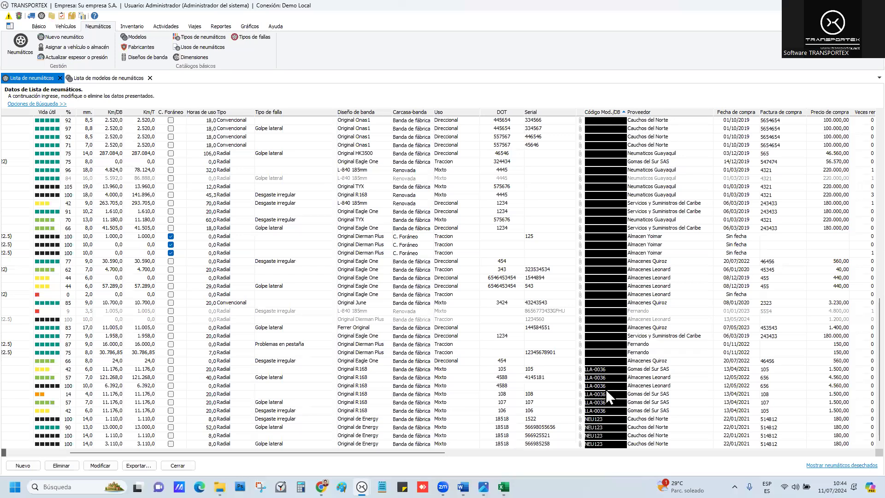
click(600, 369)
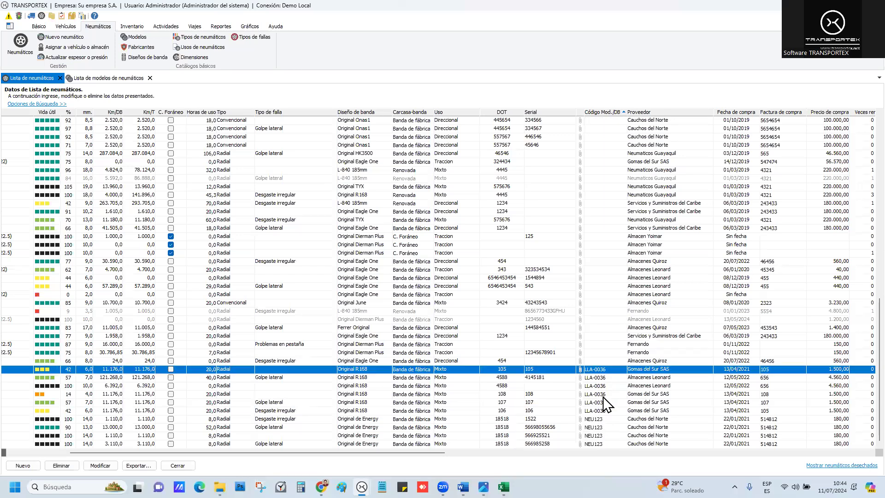
Step: Sort the tire list by Código Mod./DB again and select tire 71 to view its row
click(605, 113)
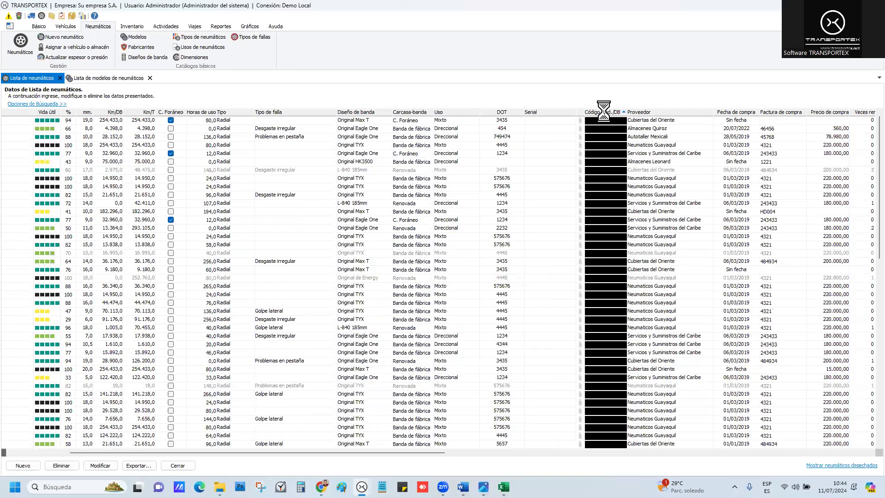
scroll(615, 352, down, 10)
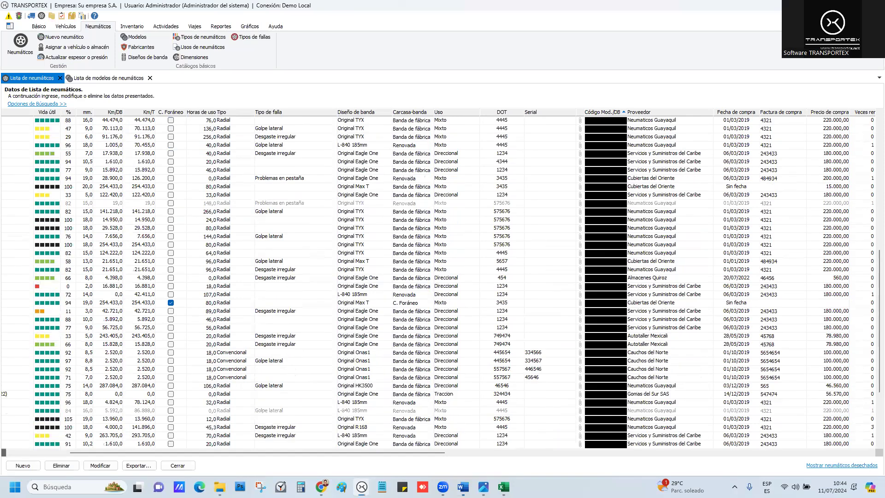
scroll(616, 352, down, 1)
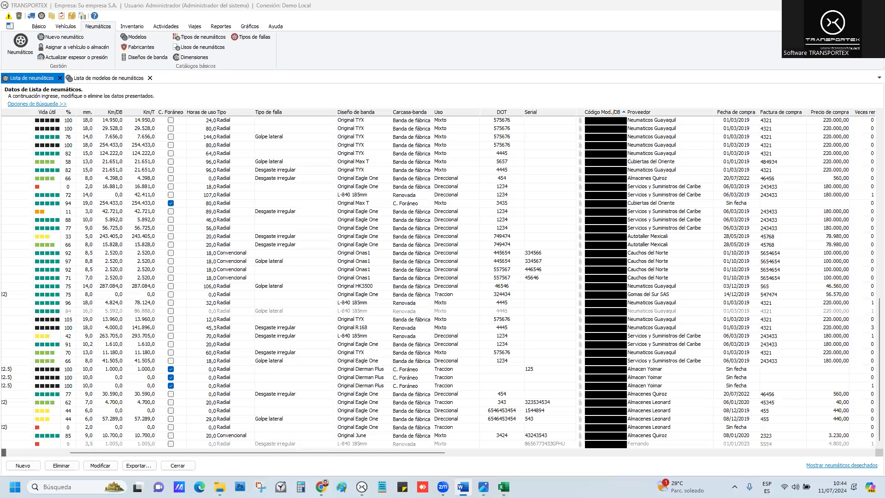
click(300, 236)
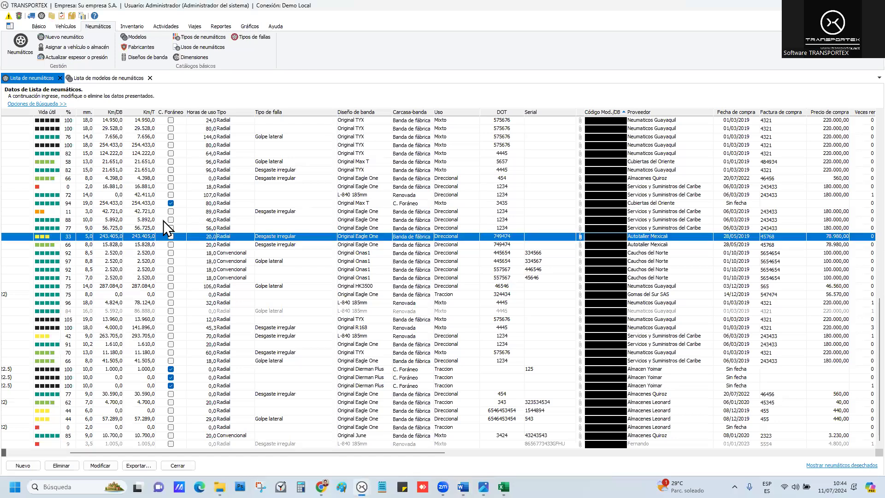
drag(206, 451, 104, 451)
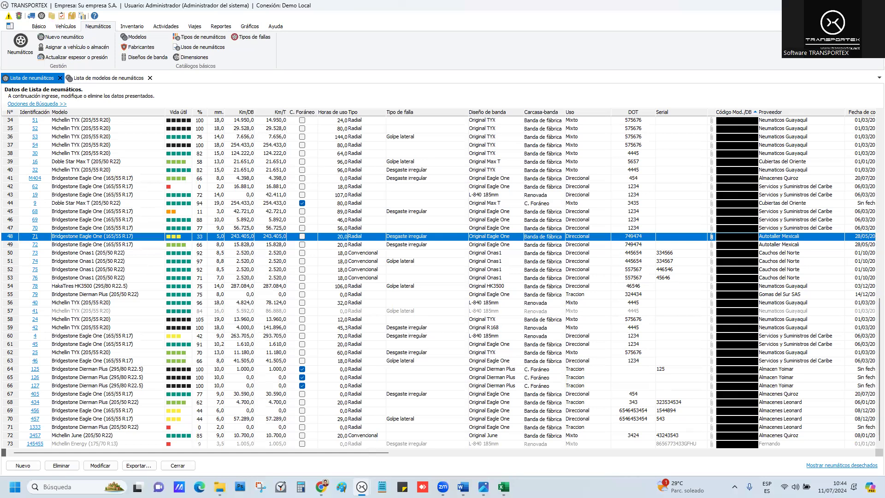
Step: Switch to carga-datos-neumaticos.xls in Excel, enable editing, and read the note on the Eje column header
key(alt+Tab)
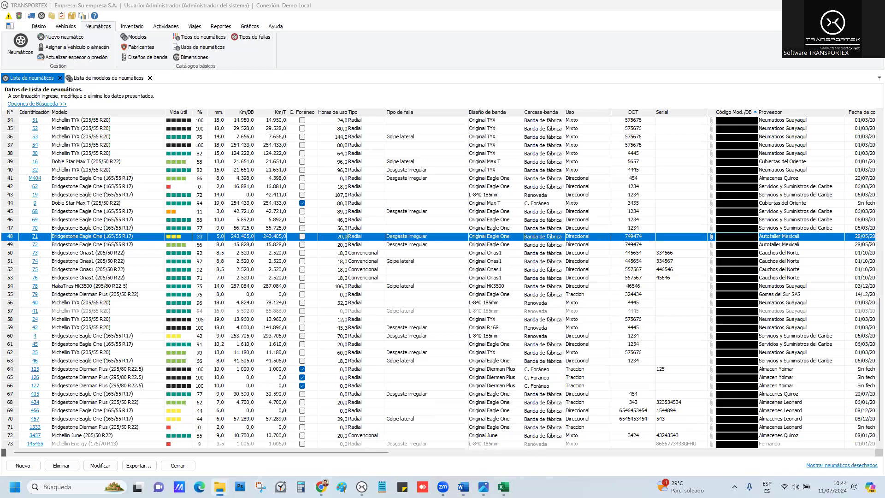
click(503, 487)
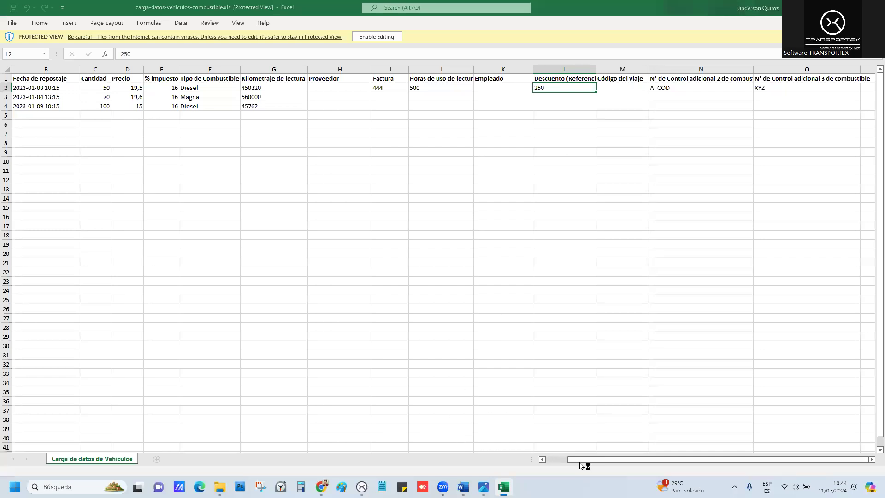
drag(609, 455, 791, 461)
click(576, 79)
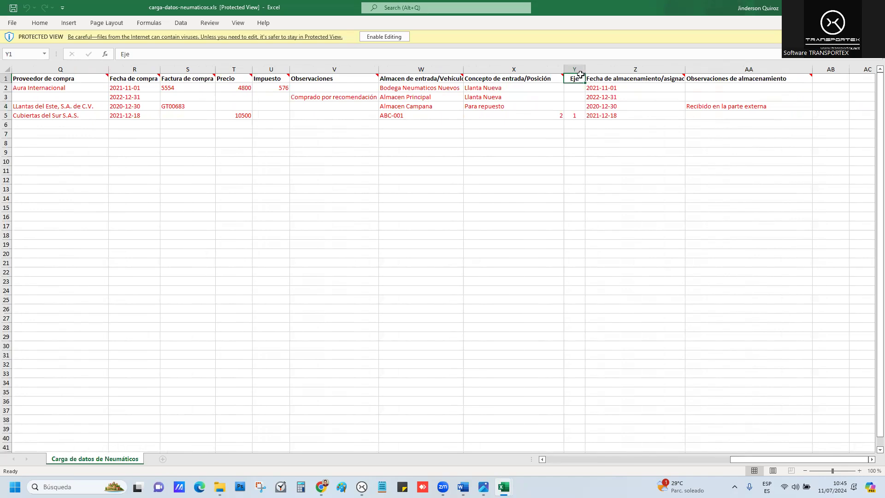
click(370, 38)
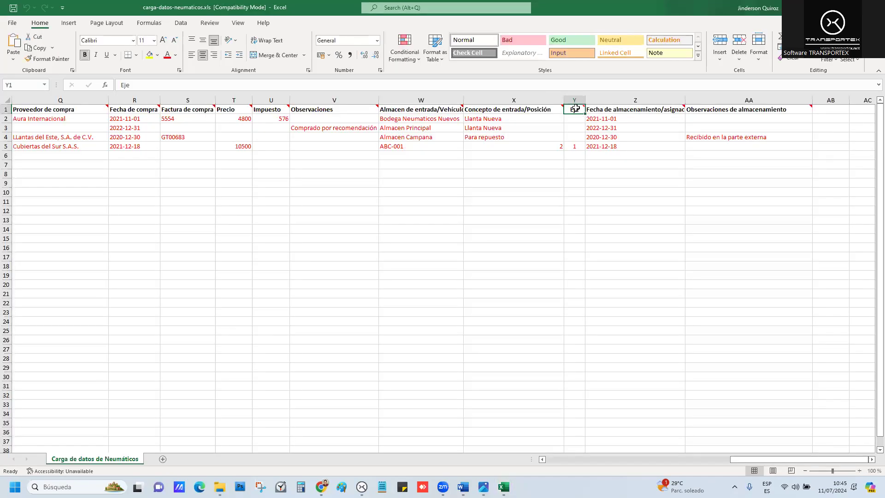
mouse_move(575, 109)
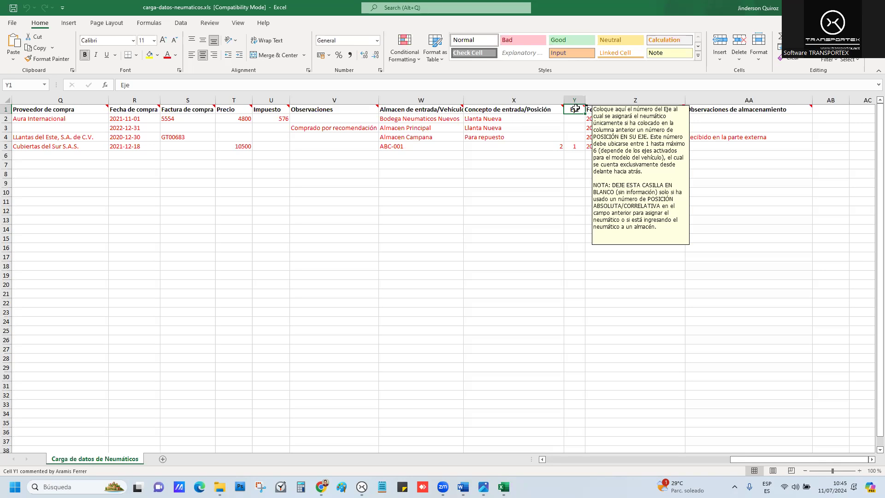
click(572, 128)
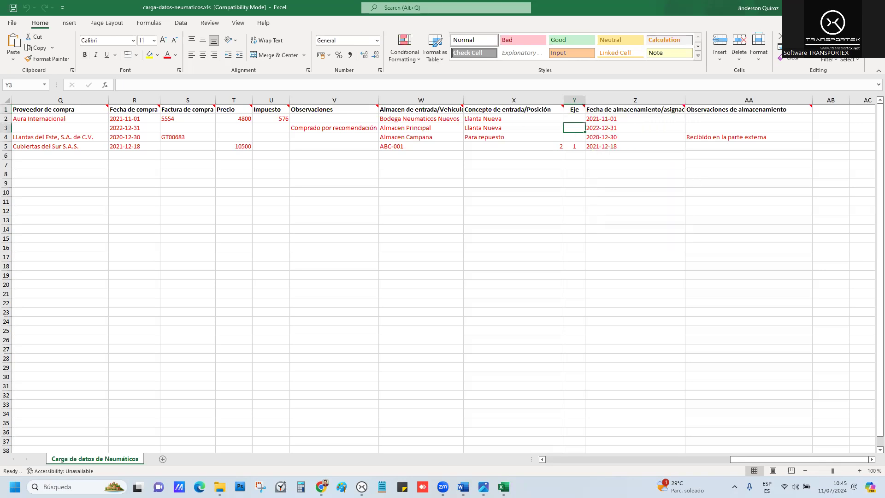
Step: Switch back to the Demo Local session of TRANSPORTEX, close the tire list, and open tire assignment to a vehicle or warehouse
key(alt+Tab)
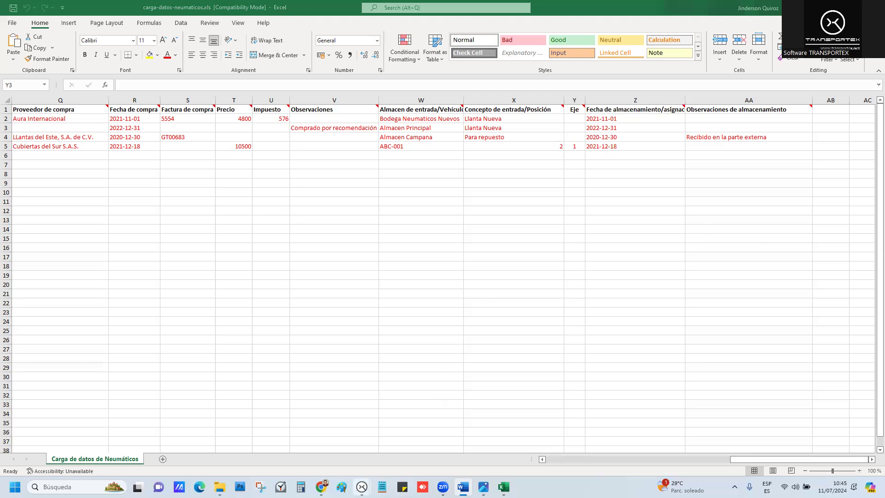
mouse_move(361, 487)
click(339, 448)
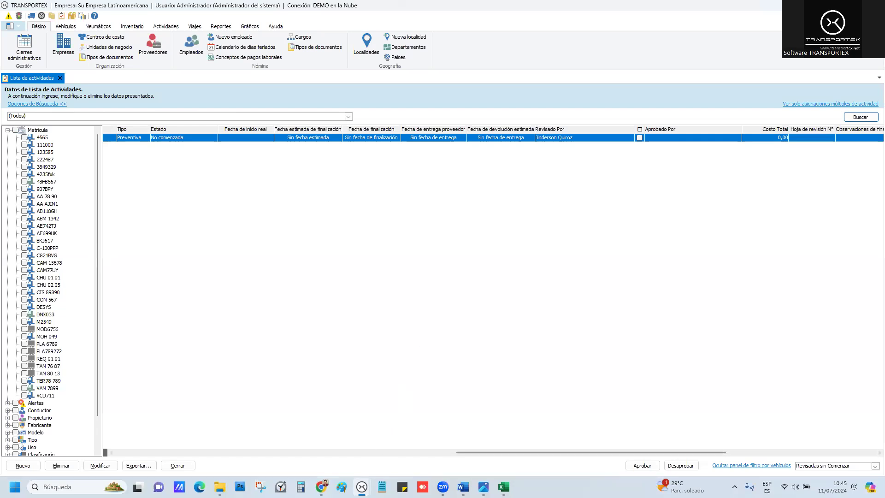
mouse_move(362, 487)
click(406, 446)
click(61, 78)
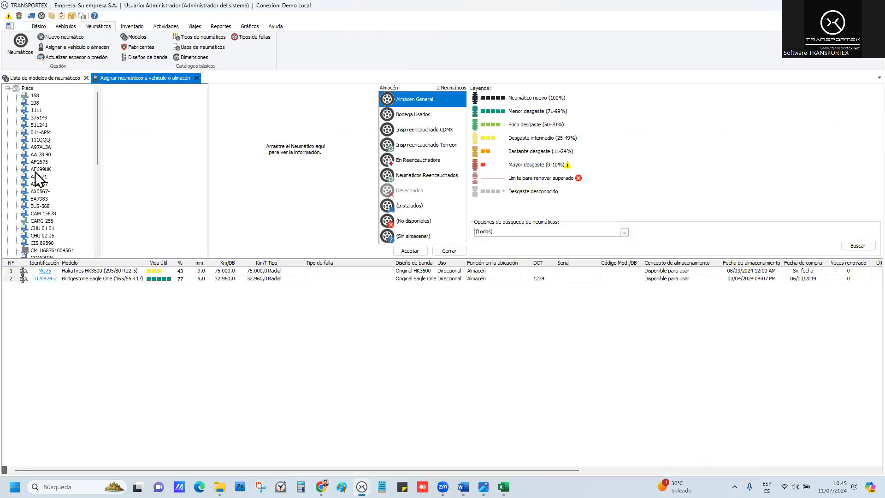
Step: Show vehicle CARG 256 and try to move tire 15 from the Desechados warehouse onto it
click(41, 169)
click(43, 221)
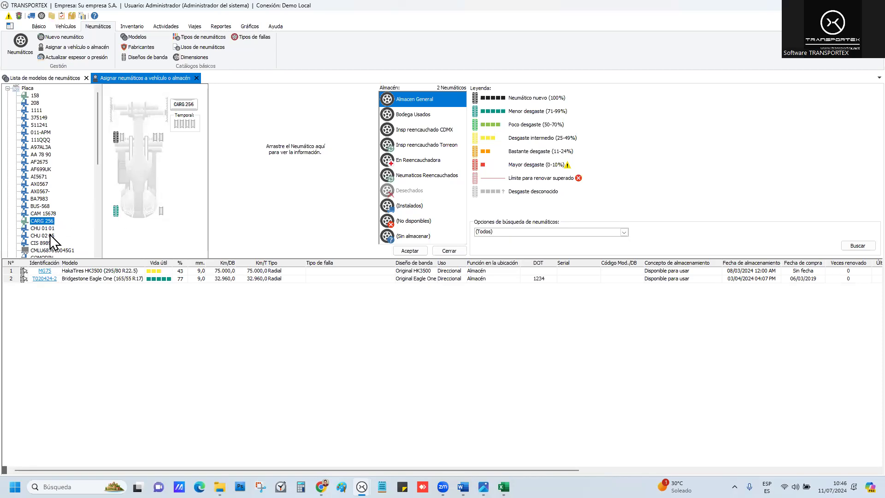
click(401, 193)
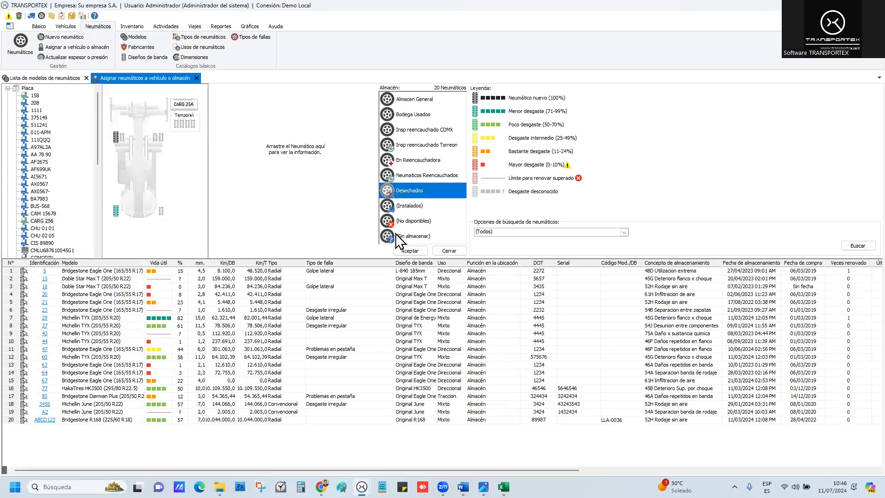
drag(25, 280, 142, 207)
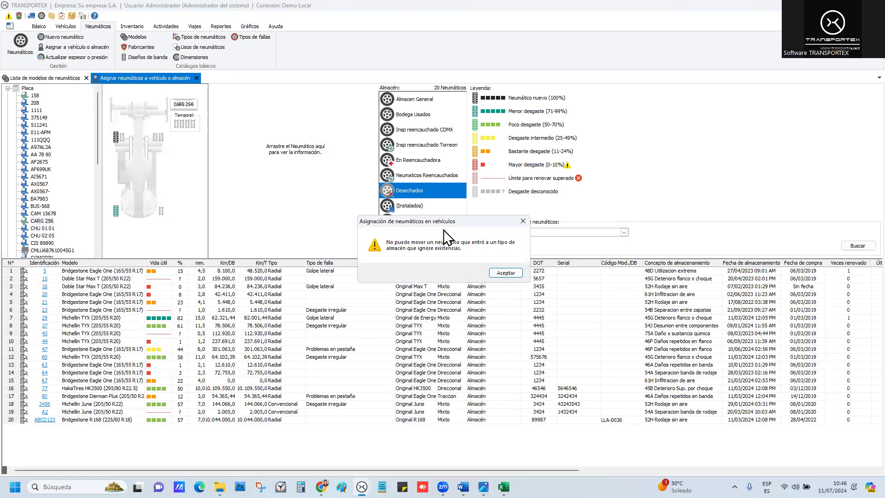
Step: Dismiss the warning and try to move tire 5 from the Desechados warehouse onto vehicle CARG 256
drag(448, 223, 377, 241)
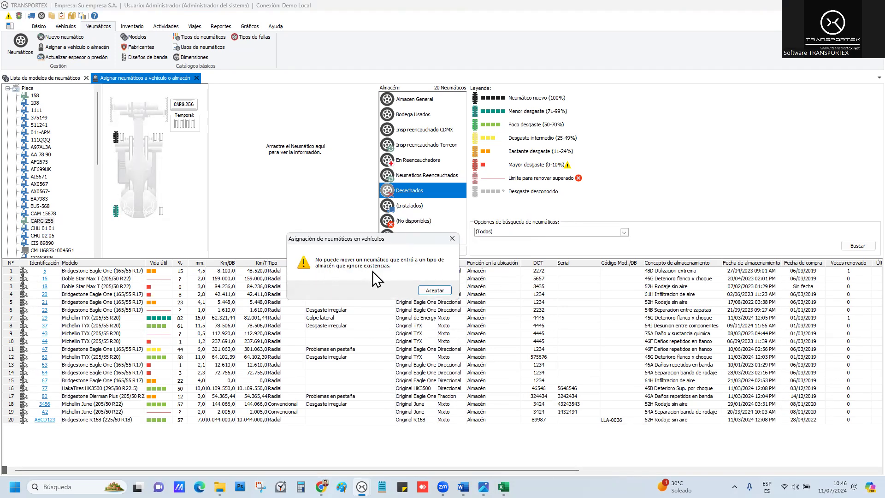
click(433, 290)
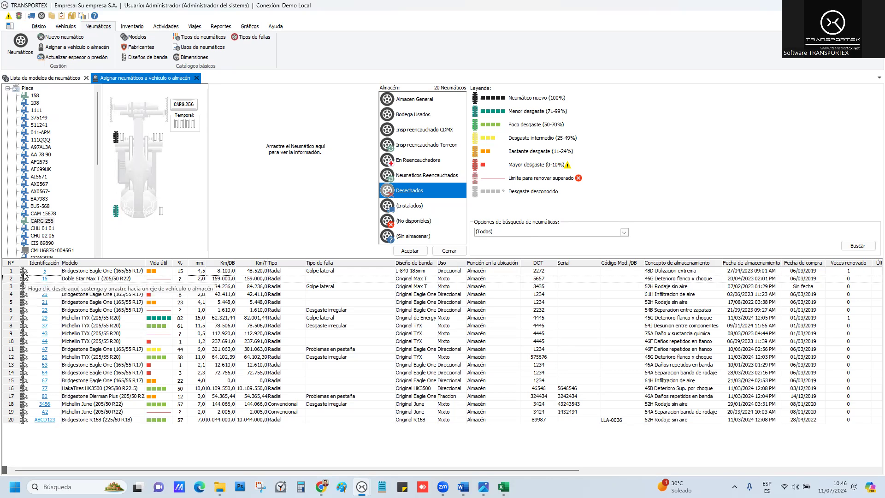
drag(32, 279, 88, 211)
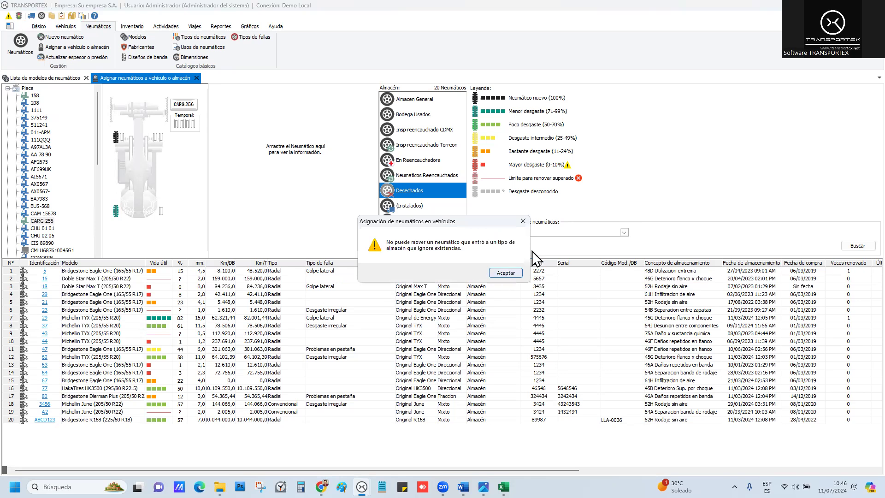
click(506, 274)
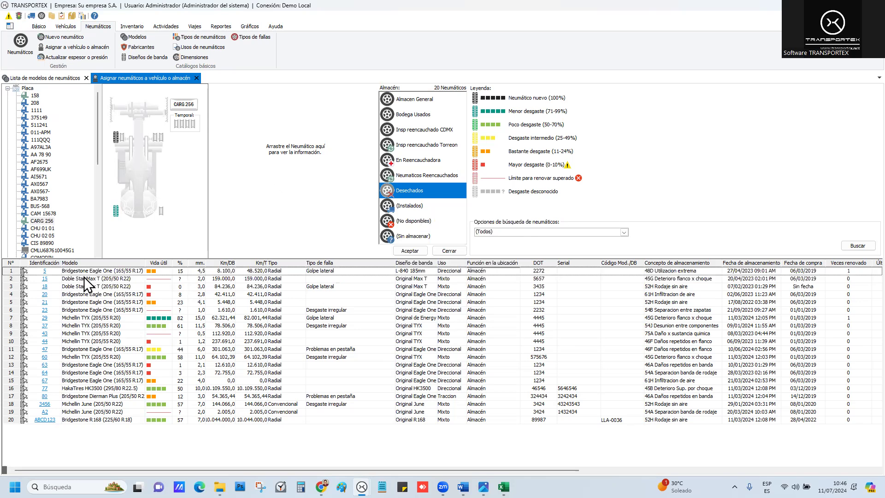
Step: Close the tire assignment view and the list of tire models
key(alt+Tab)
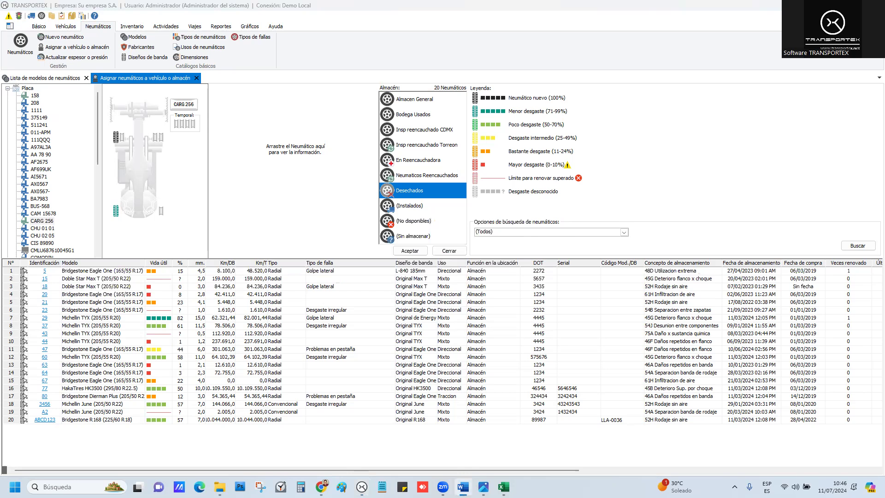
click(10, 25)
click(597, 180)
key(alt+Tab)
click(196, 78)
click(87, 78)
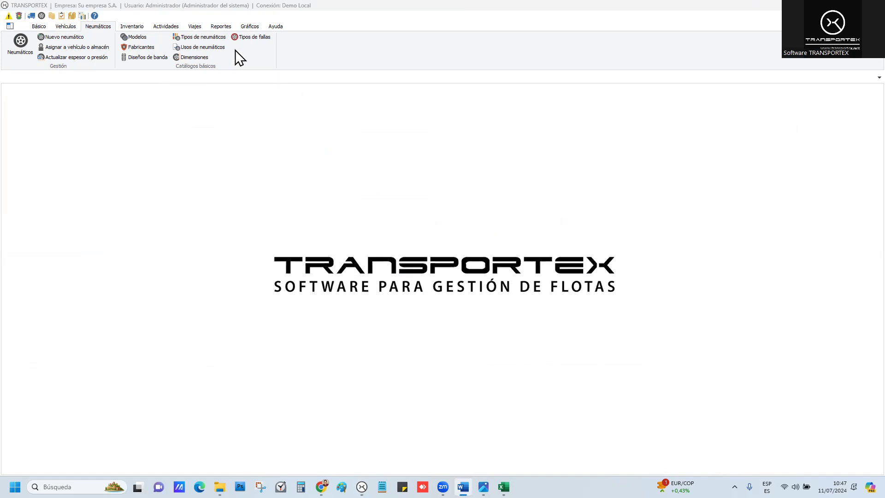
Step: Generate the report of trip billing details by Guia (Volumen) for Su empresa S.A., from 01/07/2018 to 11/07/2024
click(221, 29)
click(317, 47)
mouse_move(360, 127)
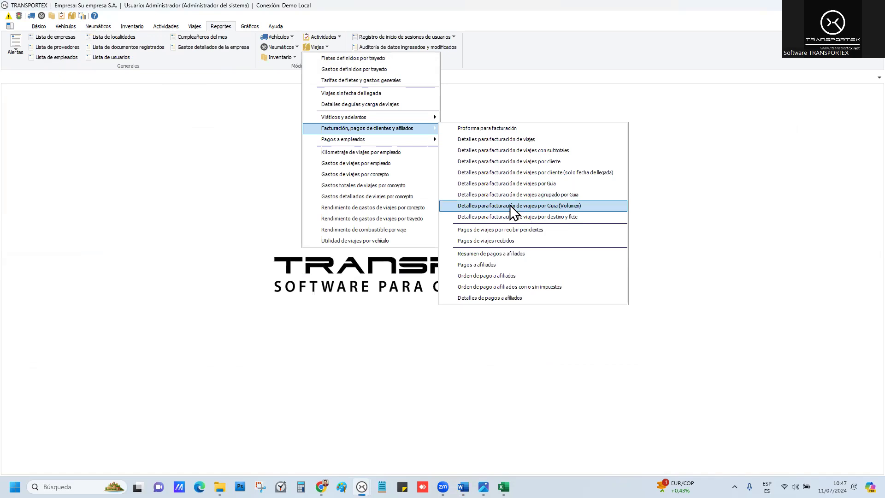
click(565, 206)
click(423, 169)
text(2018)
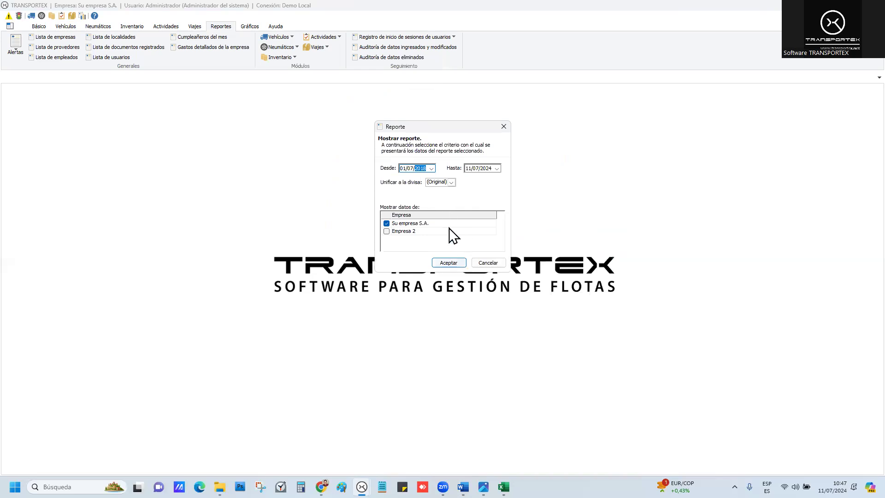
click(455, 261)
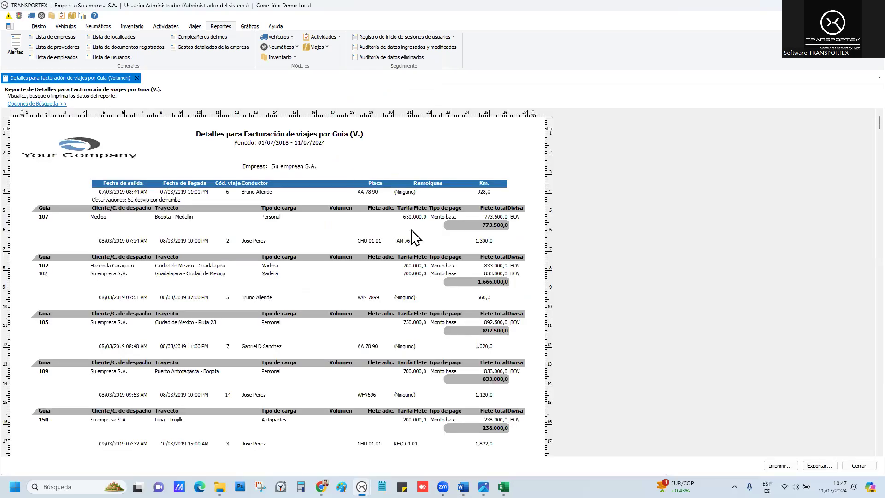
Step: Examine the Volumen figures across the trip billing report's pages and close the report
scroll(346, 261, down, 3)
scroll(344, 254, down, 12)
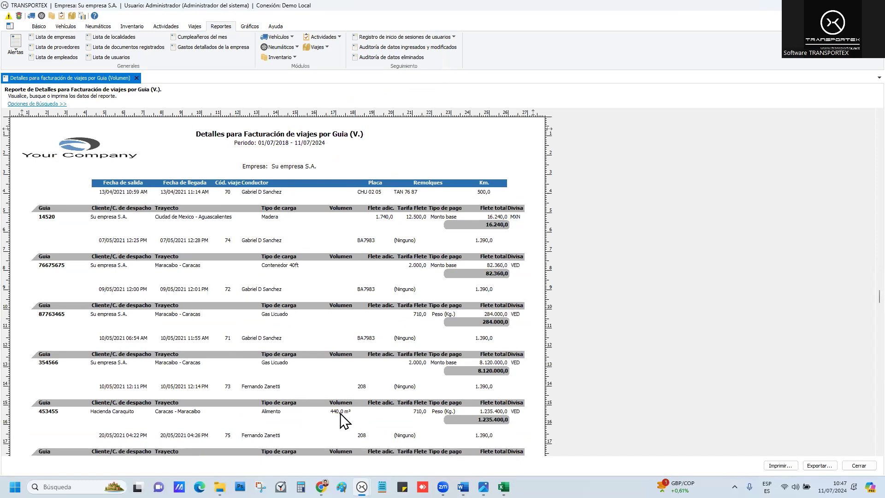
scroll(343, 419, down, 2)
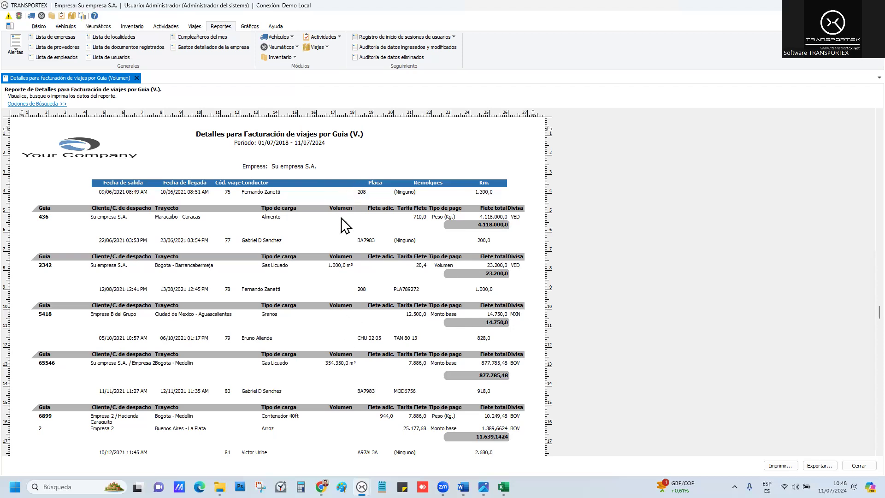
click(137, 78)
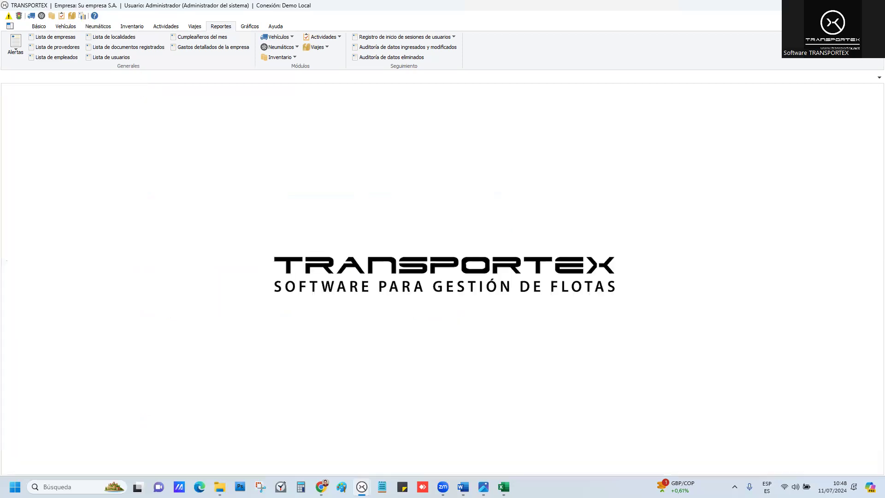
key(alt+Tab)
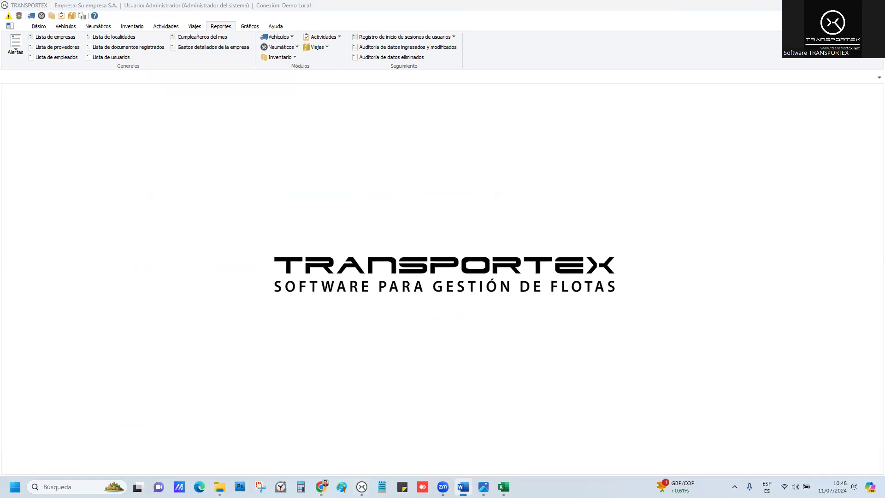
Step: Open the kilometraje, fletes y gastos table and show the trip freight rates for Apure - Aguascalientes
click(197, 26)
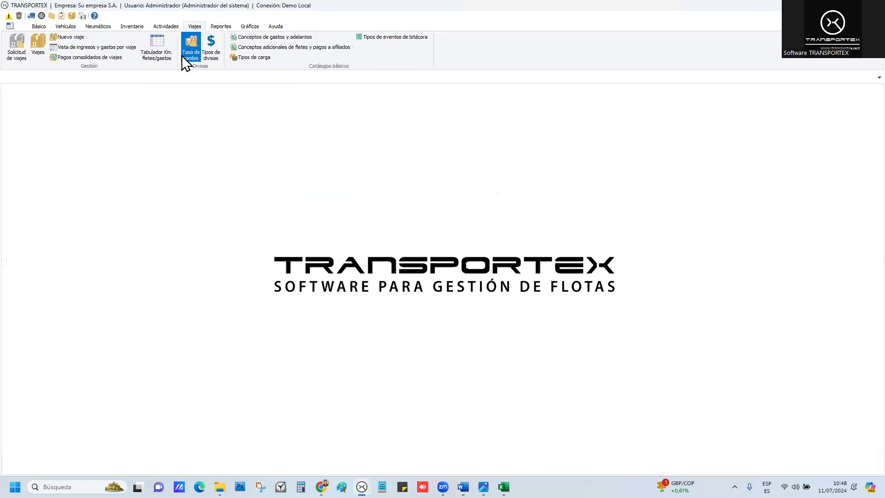
click(146, 56)
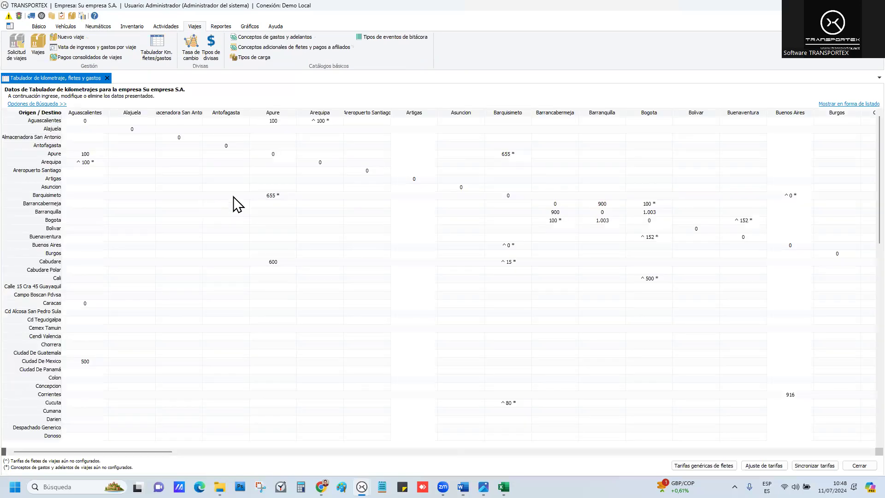
right_click(104, 163)
key(Escape)
right_click(102, 155)
click(185, 184)
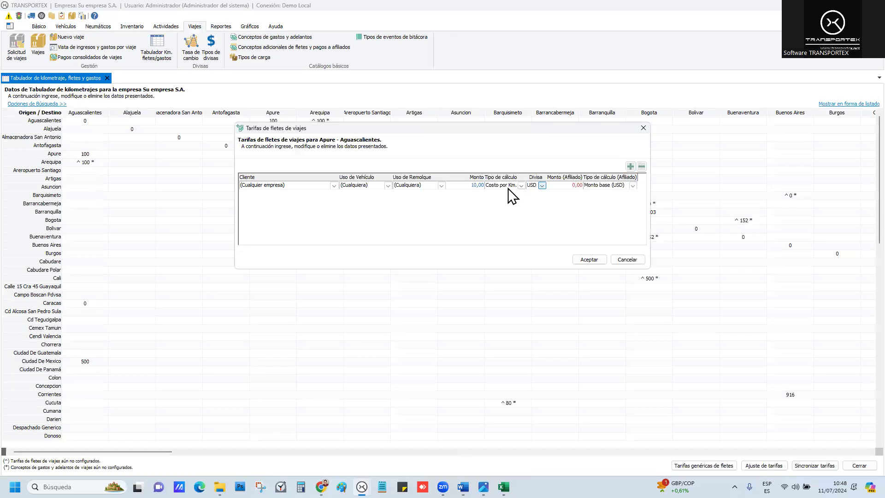
Step: Try adding a second freight rate row, view its calculation type options, and cancel the changes
click(630, 166)
drag(524, 177, 570, 178)
click(555, 193)
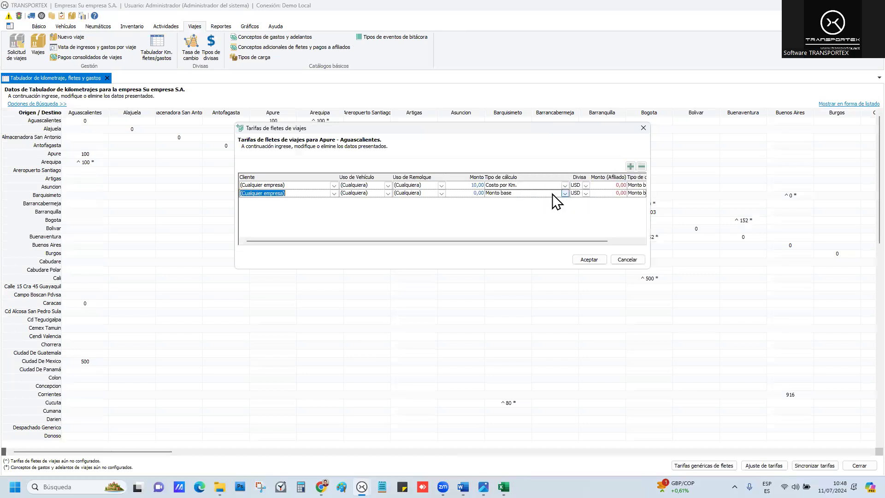
click(564, 192)
scroll(534, 226, down, 1)
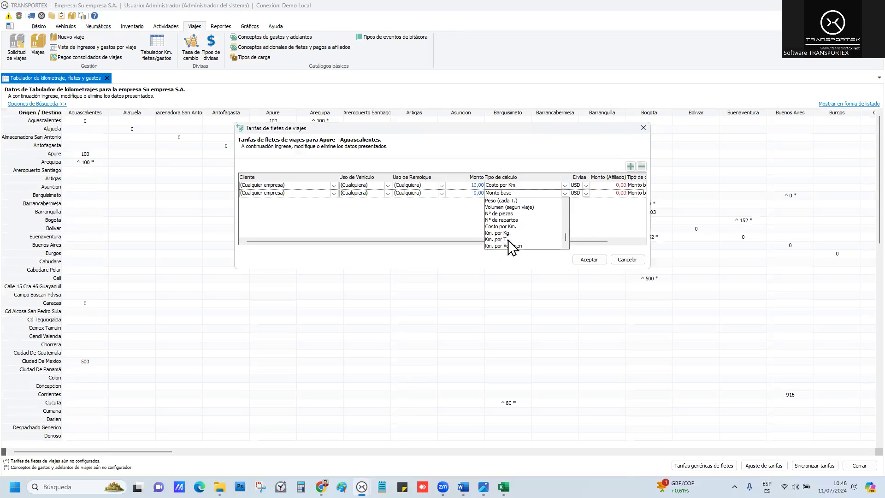
click(597, 225)
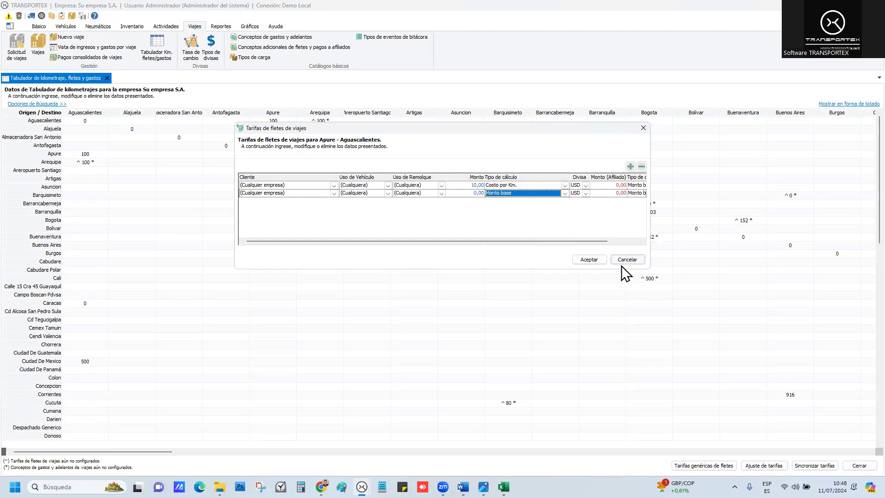
click(623, 261)
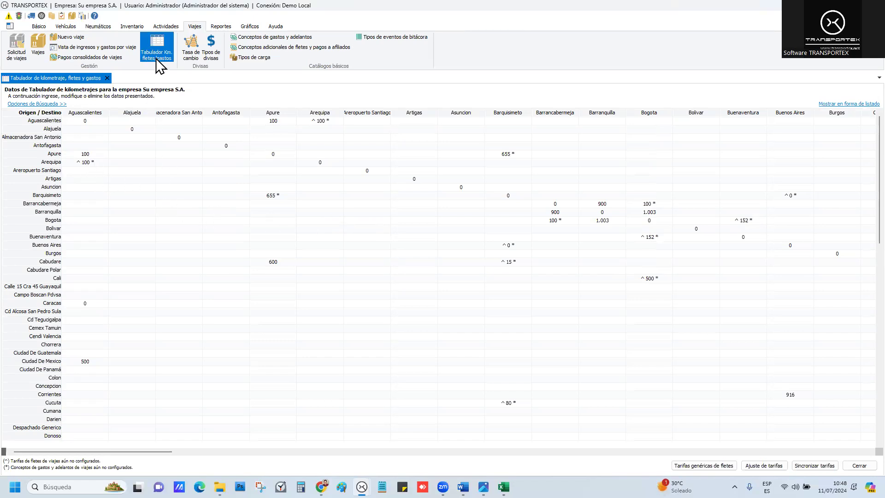
Step: View the configuration options for the Apure - Aguascalientes route and close the kilometraje, fletes y gastos table
right_click(94, 155)
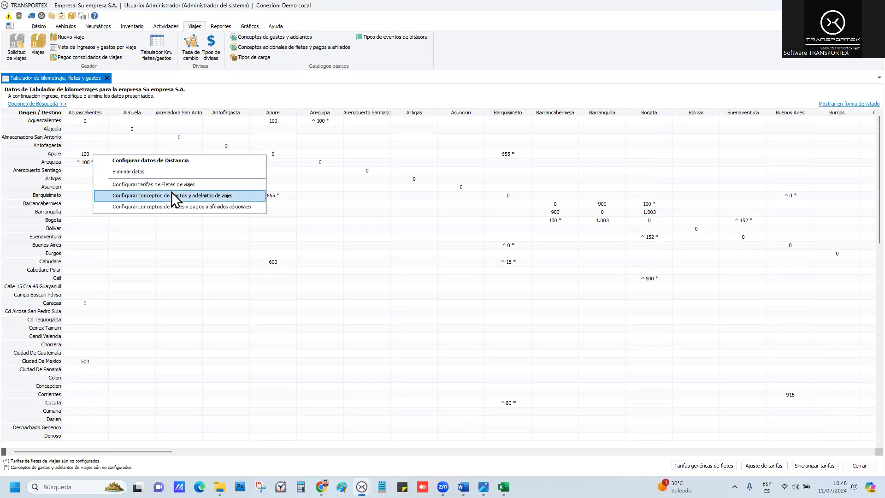
click(159, 104)
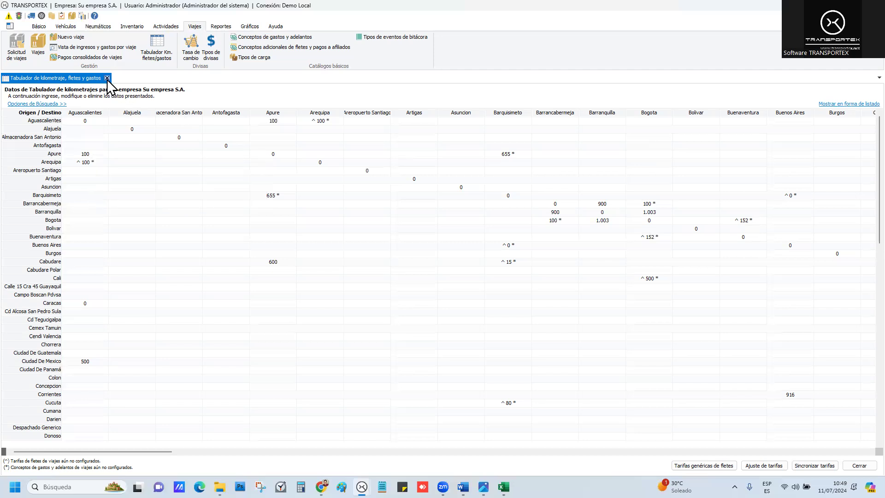
click(107, 78)
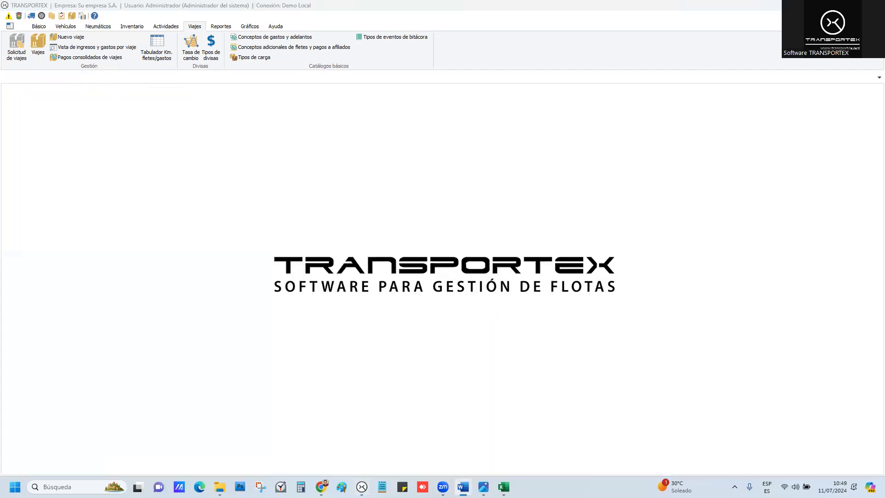
Step: Reopen the Apure - Aguascalientes freight rates and view the ranges of the Costo por Km. rate
click(156, 48)
right_click(95, 154)
click(157, 185)
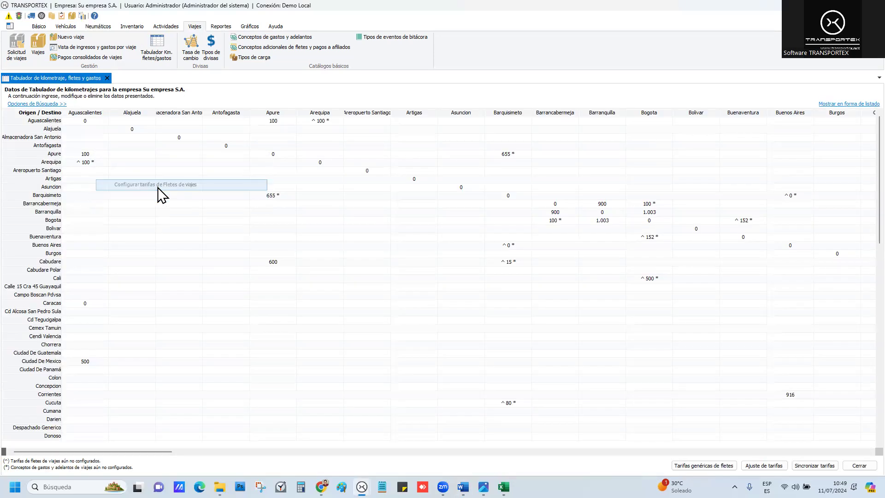
double_click(481, 190)
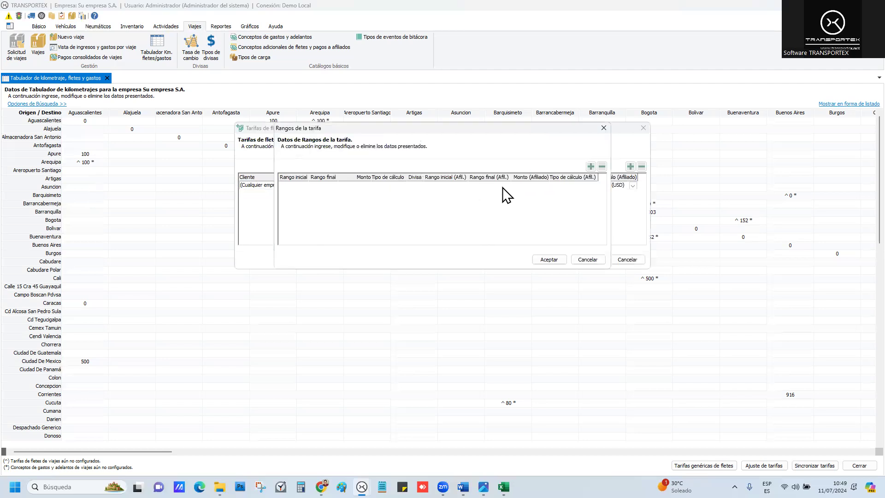
click(603, 128)
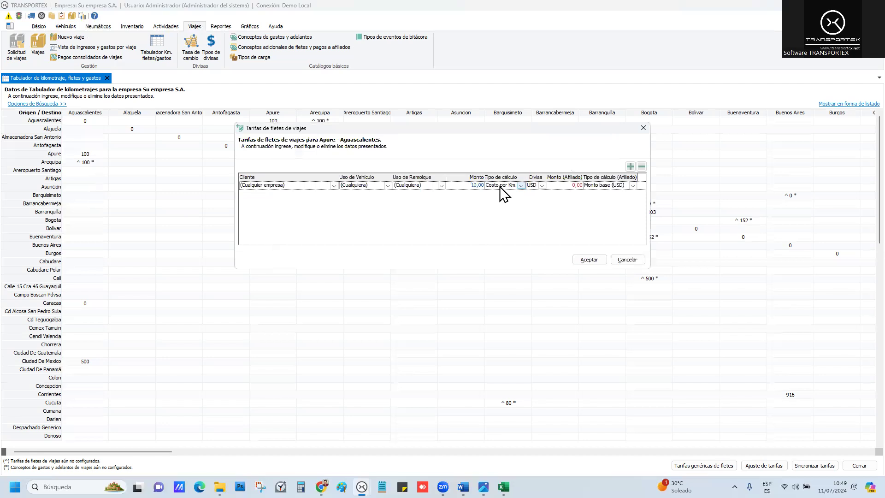
Step: Enter 10,123456 as the Monto of the Costo por Km. rate and discard the change
text(456)
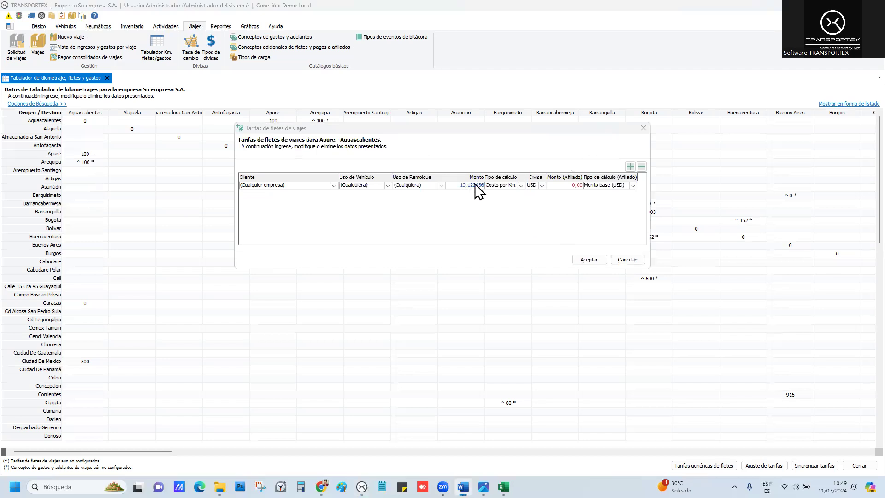
mouse_move(478, 188)
click(626, 260)
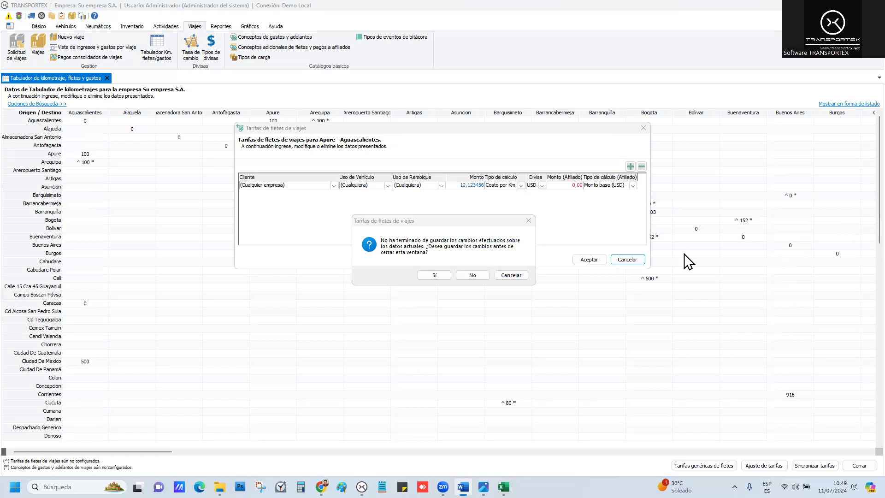
click(519, 275)
click(619, 260)
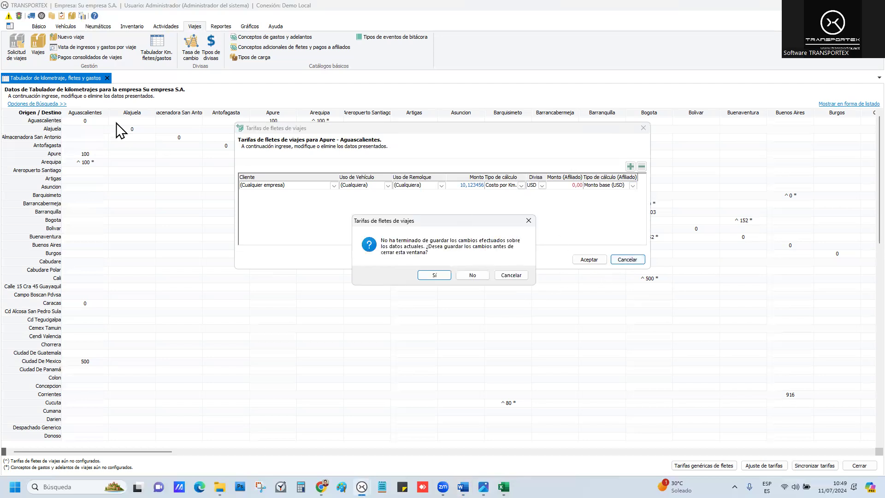
click(473, 276)
Step: Switch from the rate table to the trip requests list and look through its field configuration
click(107, 77)
click(17, 45)
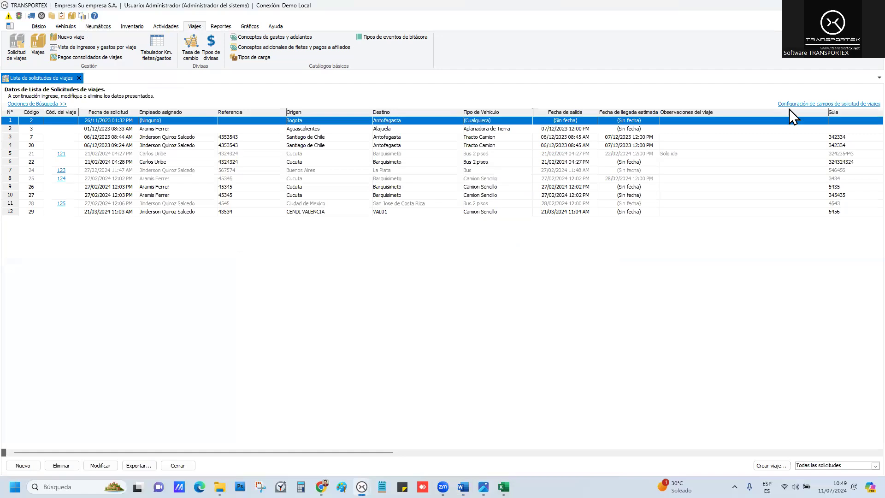
click(807, 104)
scroll(433, 222, down, 6)
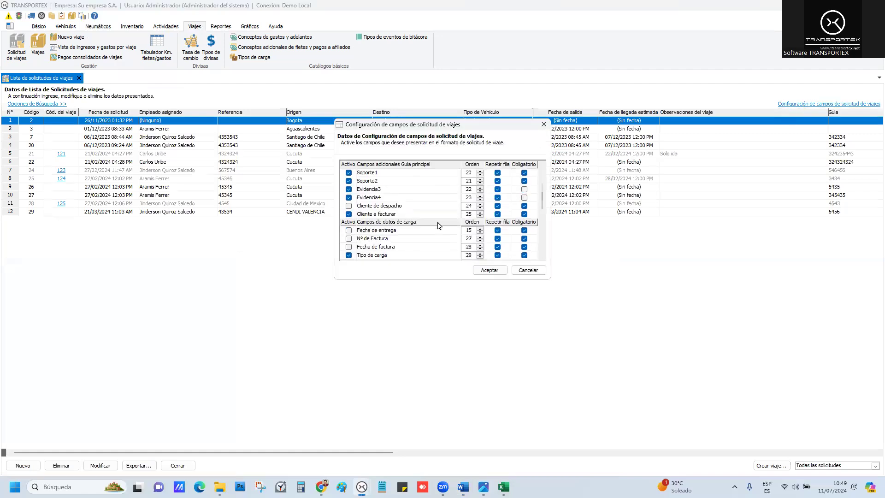
scroll(458, 235, up, 4)
scroll(529, 212, up, 2)
click(528, 270)
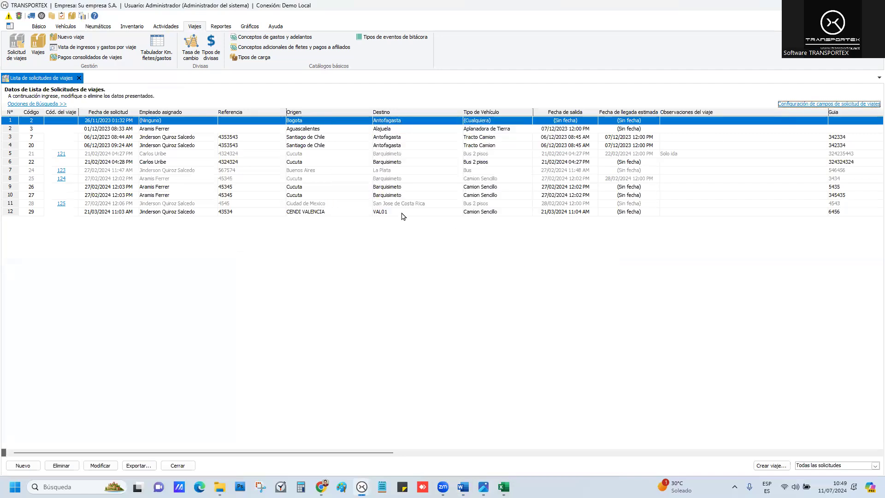
Step: Start creating a trip from request 27 and examine the vehicle selector's groupings, including the Tipo categories
click(198, 206)
click(178, 197)
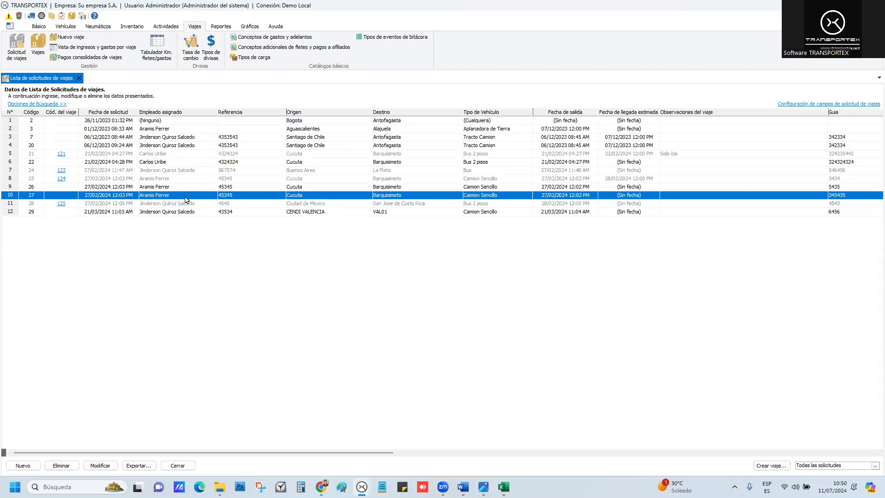
click(772, 466)
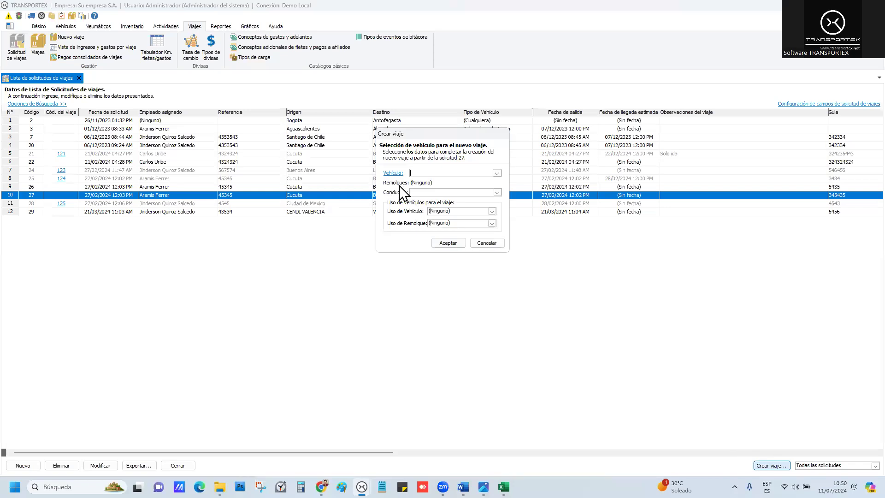
click(497, 173)
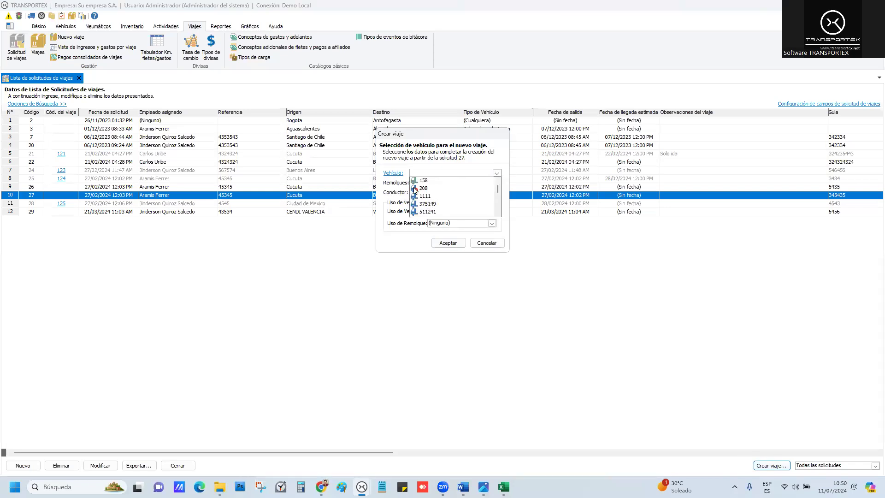
click(399, 175)
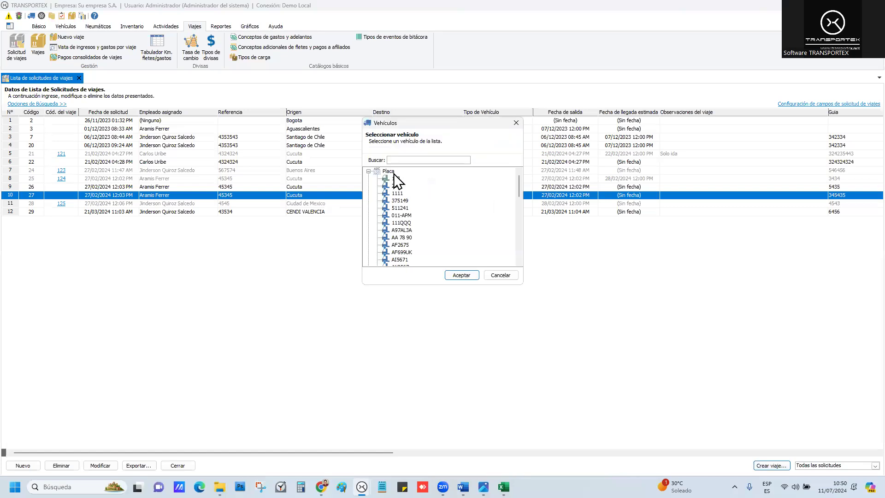
click(368, 171)
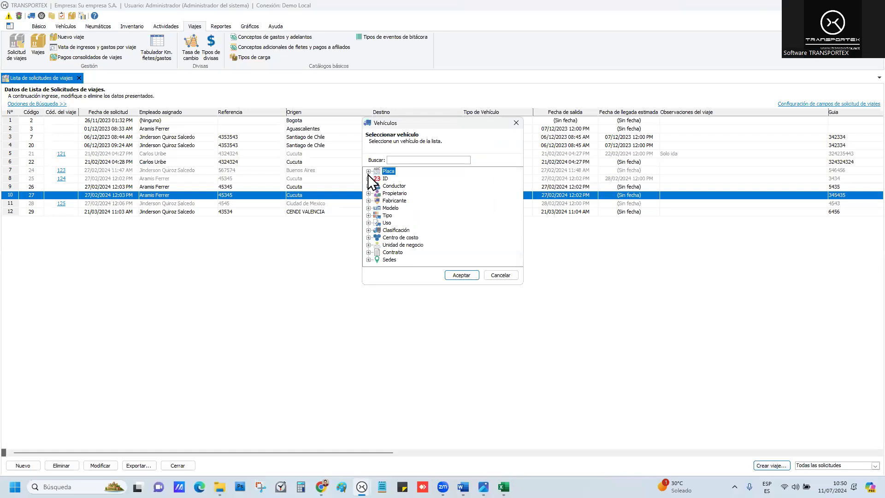
click(368, 215)
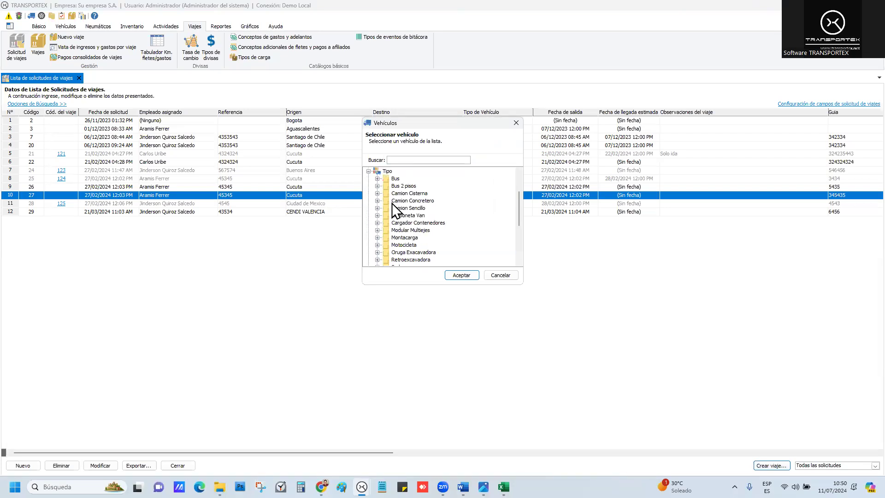
click(368, 171)
Step: Search the vehicle selector for "chu" and assign vehicle CHU 01 01 to the new trip
click(397, 161)
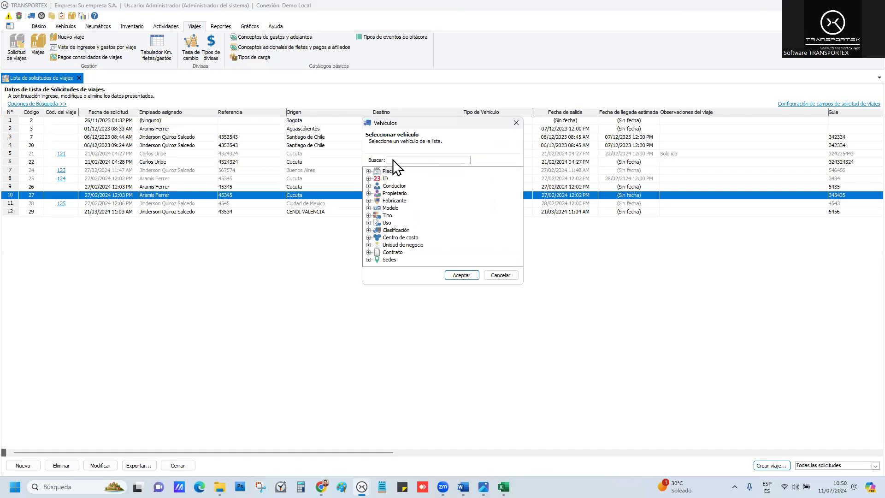
text(chu)
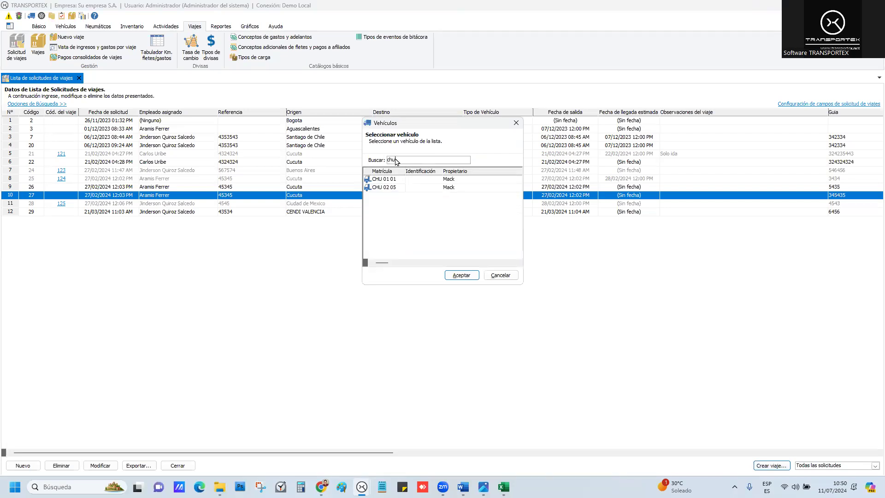
click(389, 181)
click(463, 274)
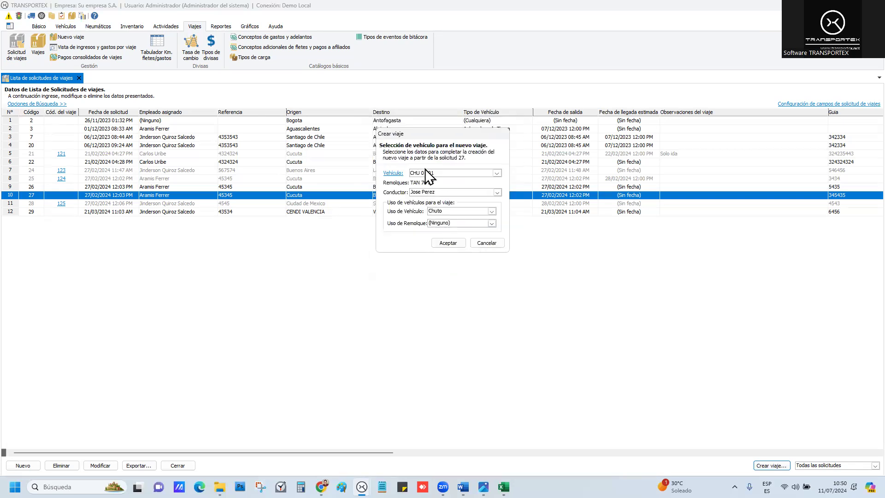
Step: Review the vehicle selector's groupings again, leave it without choosing a vehicle, and cancel creating the trip from the request
click(393, 172)
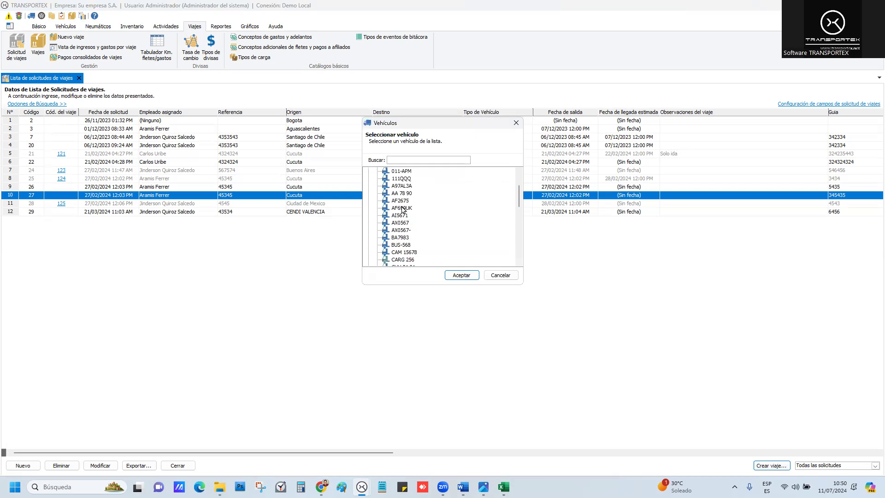
click(368, 171)
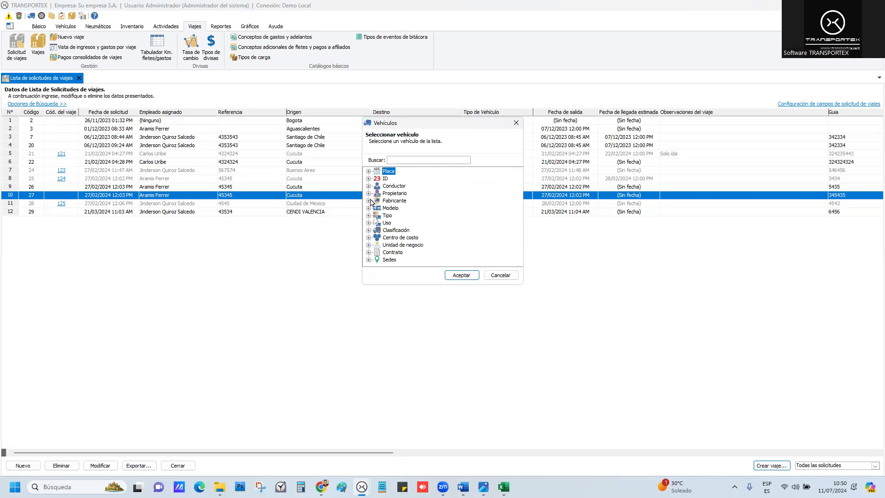
click(395, 160)
click(500, 275)
click(484, 245)
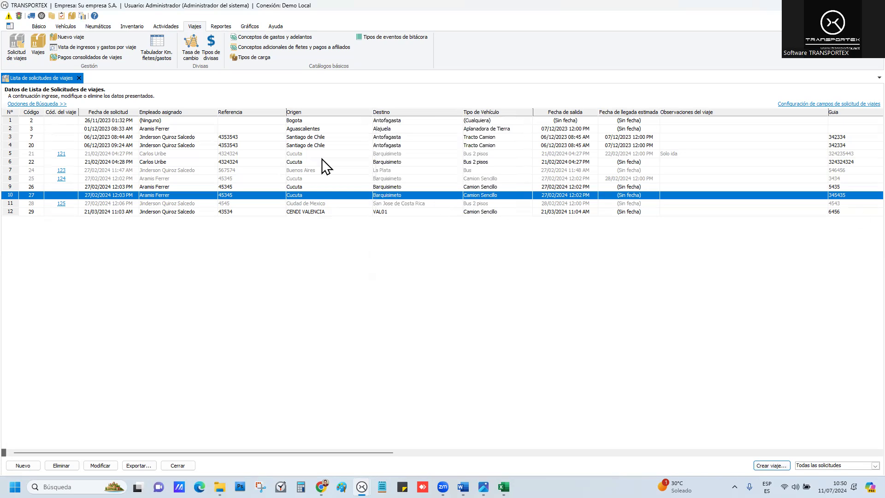
Step: Close the trip requests list and start a new trip, assigning vehicle BUS-568 through a search for "bu"
click(78, 78)
click(58, 37)
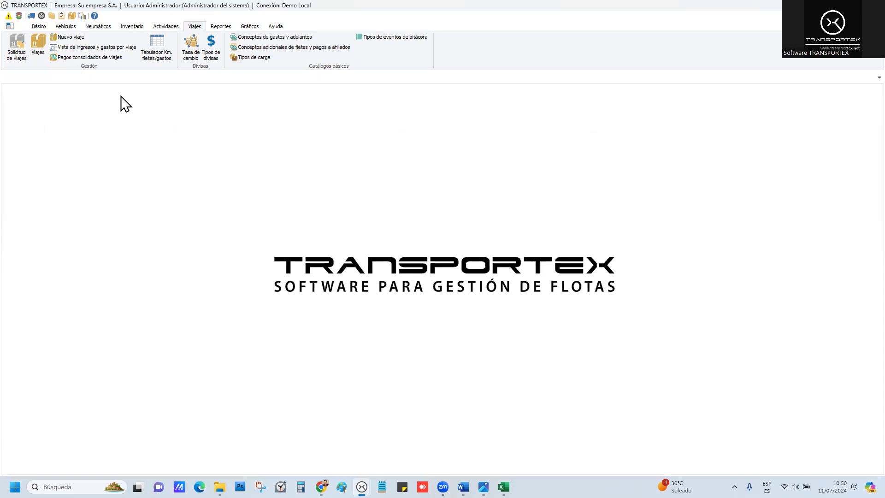
click(78, 120)
click(56, 121)
click(19, 120)
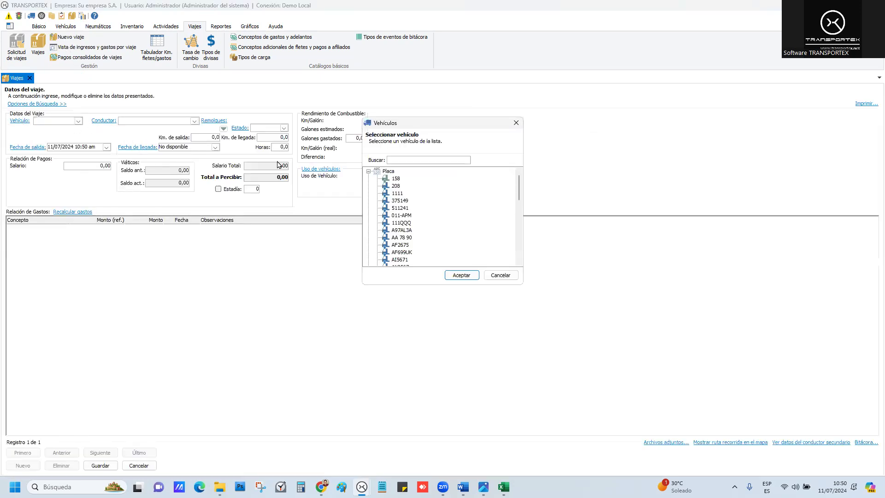
click(411, 162)
text(bu)
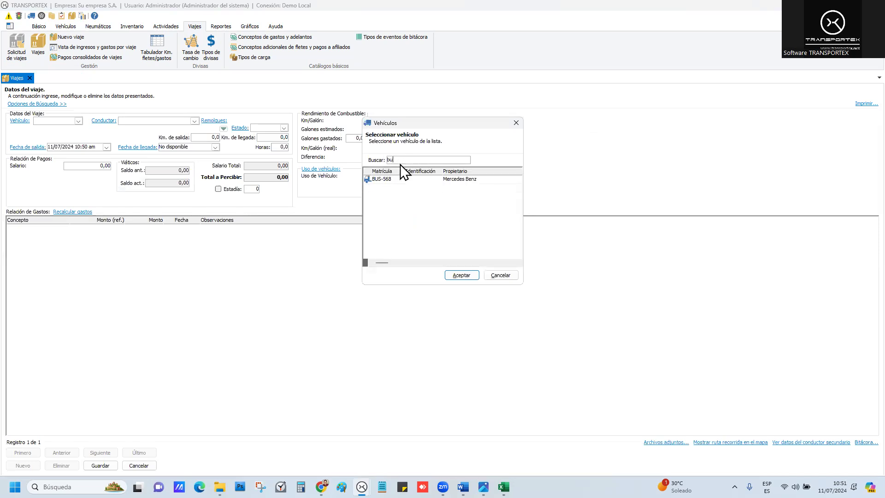
click(393, 180)
click(462, 275)
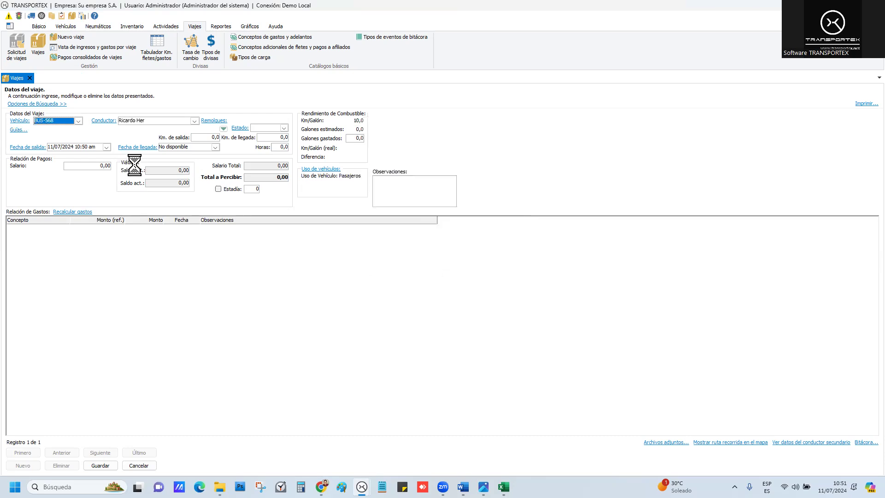
Step: Look through the trip's vehicle list and the selector's groupings, and close the new trip without saving
click(78, 121)
scroll(58, 156, down, 6)
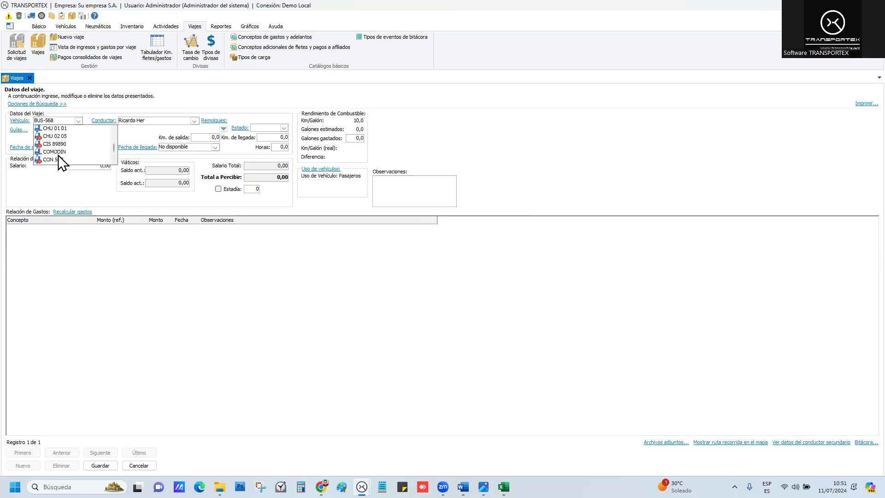
scroll(61, 162, up, 6)
click(20, 120)
click(368, 171)
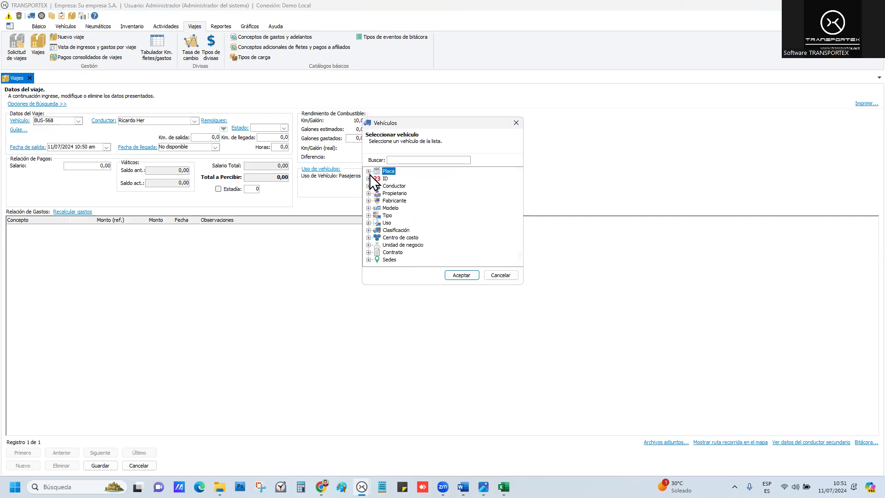
click(504, 275)
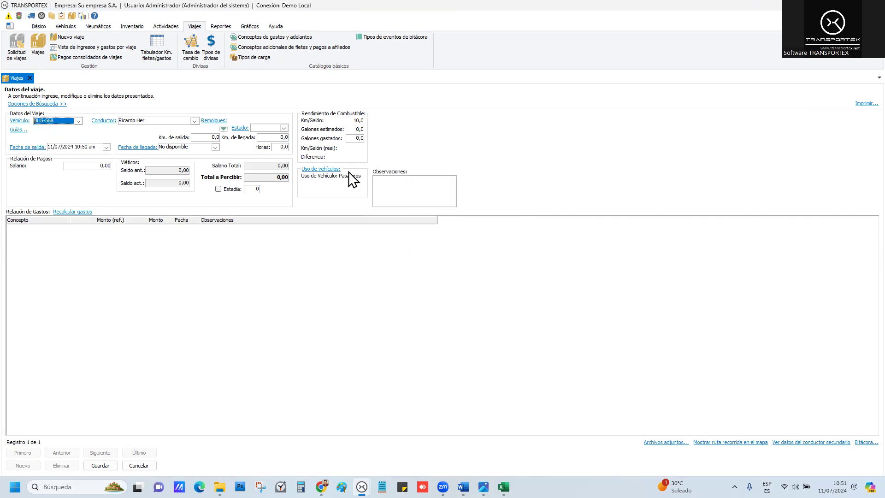
click(29, 78)
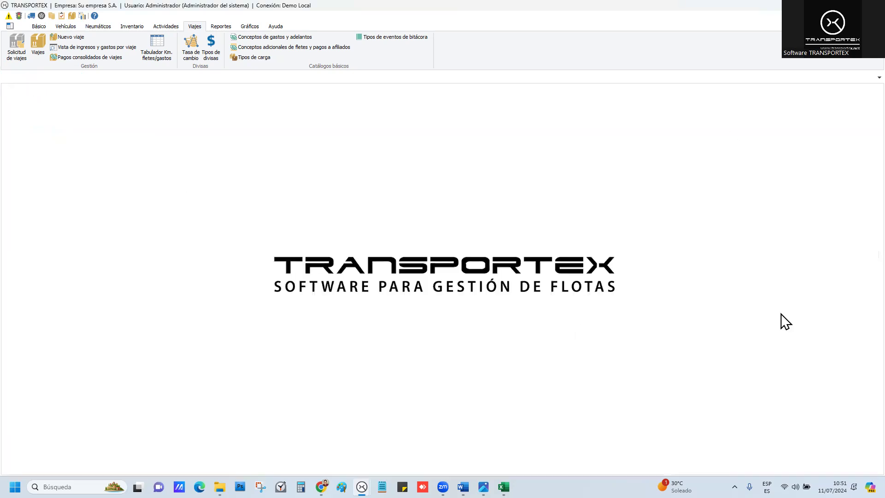